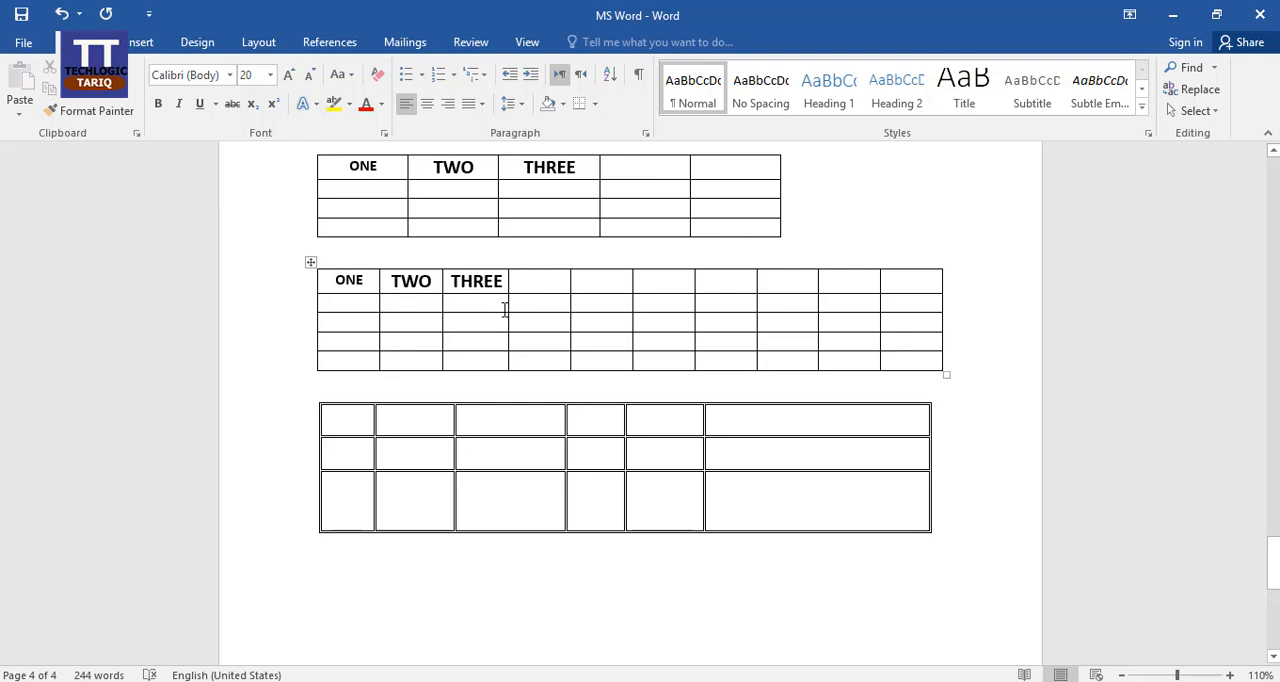
Compare the tools offered with the cursor in the ten-column table and in a body paragraph, and view the table design and layout options.
{"action": "left_click", "coordinate": [424, 307]}
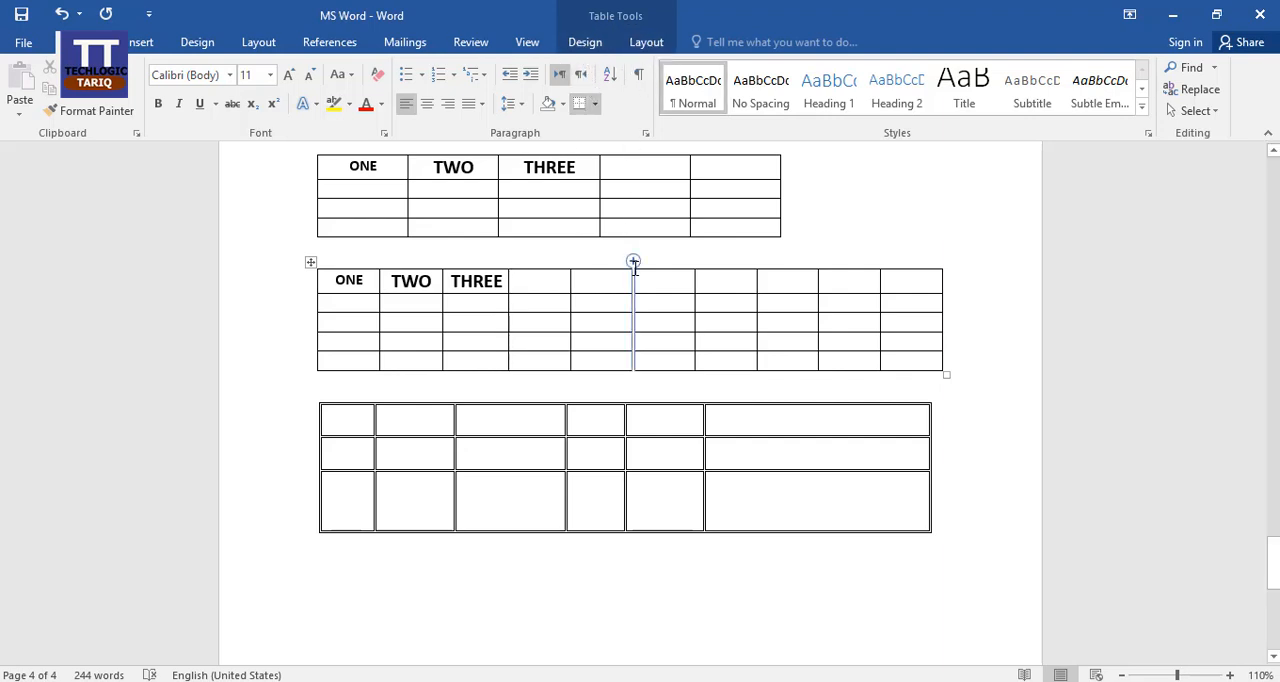
{"action": "scroll", "coordinate": [546, 332], "scroll_direction": "up", "scroll_amount": 20}
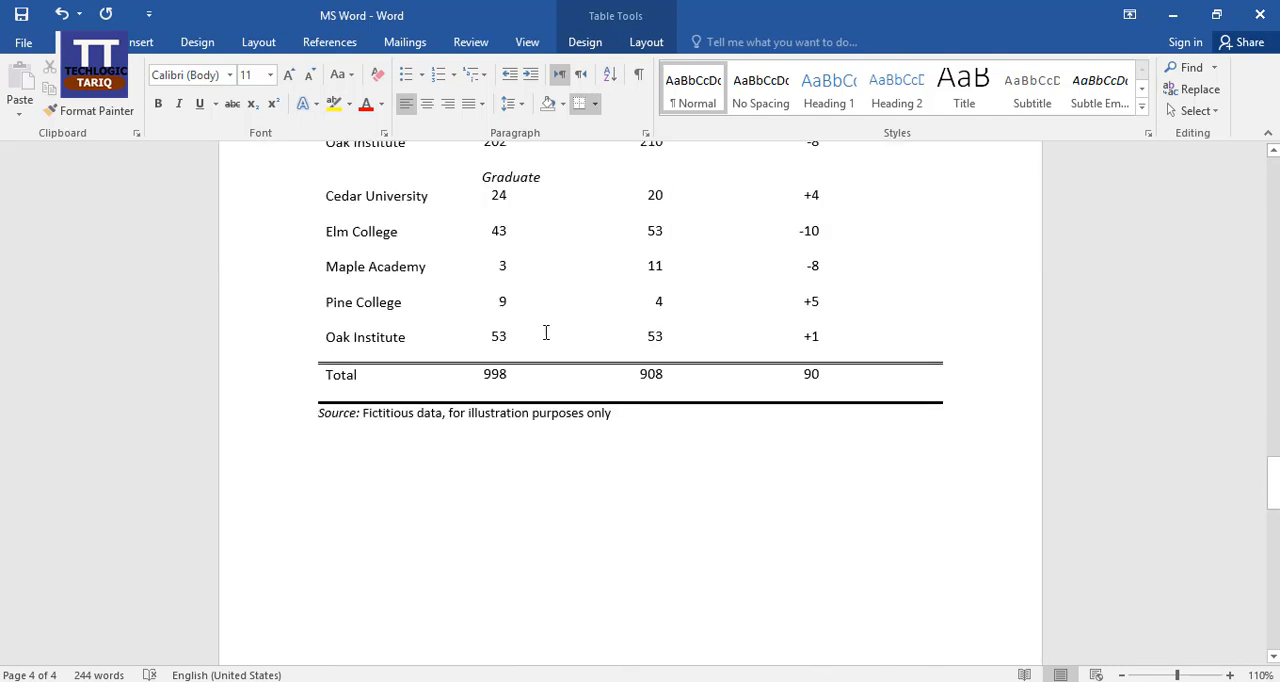
{"action": "scroll", "coordinate": [546, 332], "scroll_direction": "up", "scroll_amount": 15}
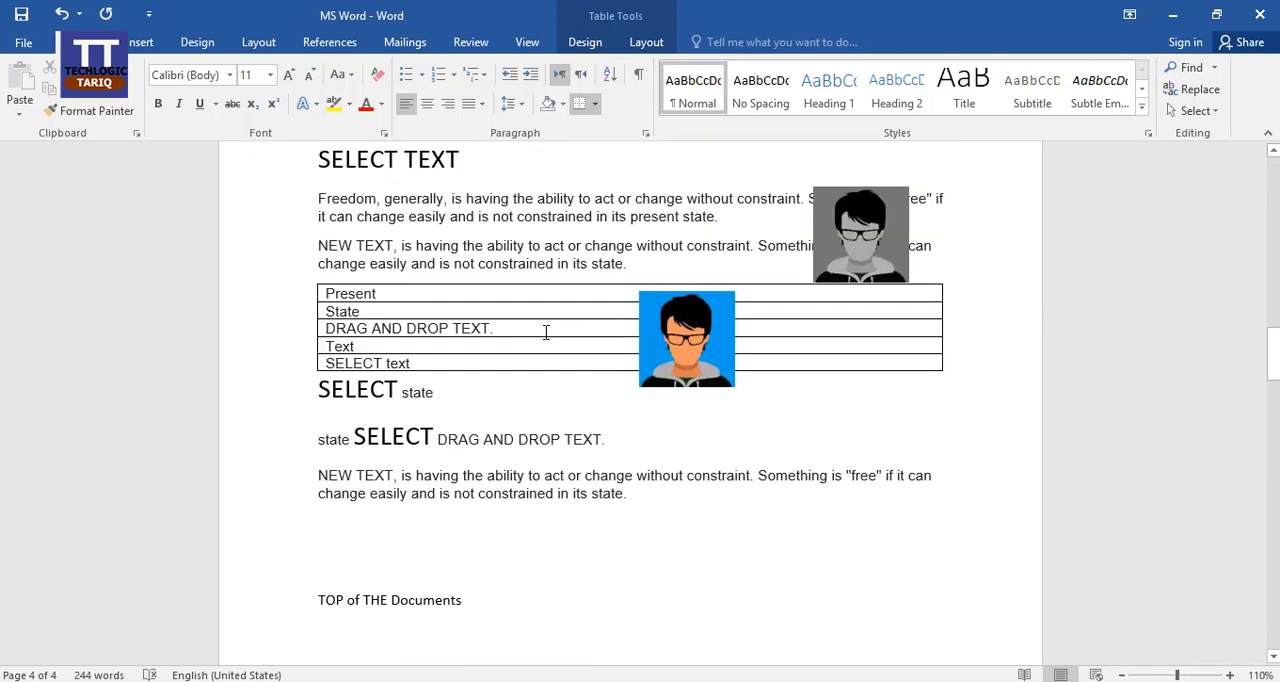
{"action": "left_click", "coordinate": [457, 477]}
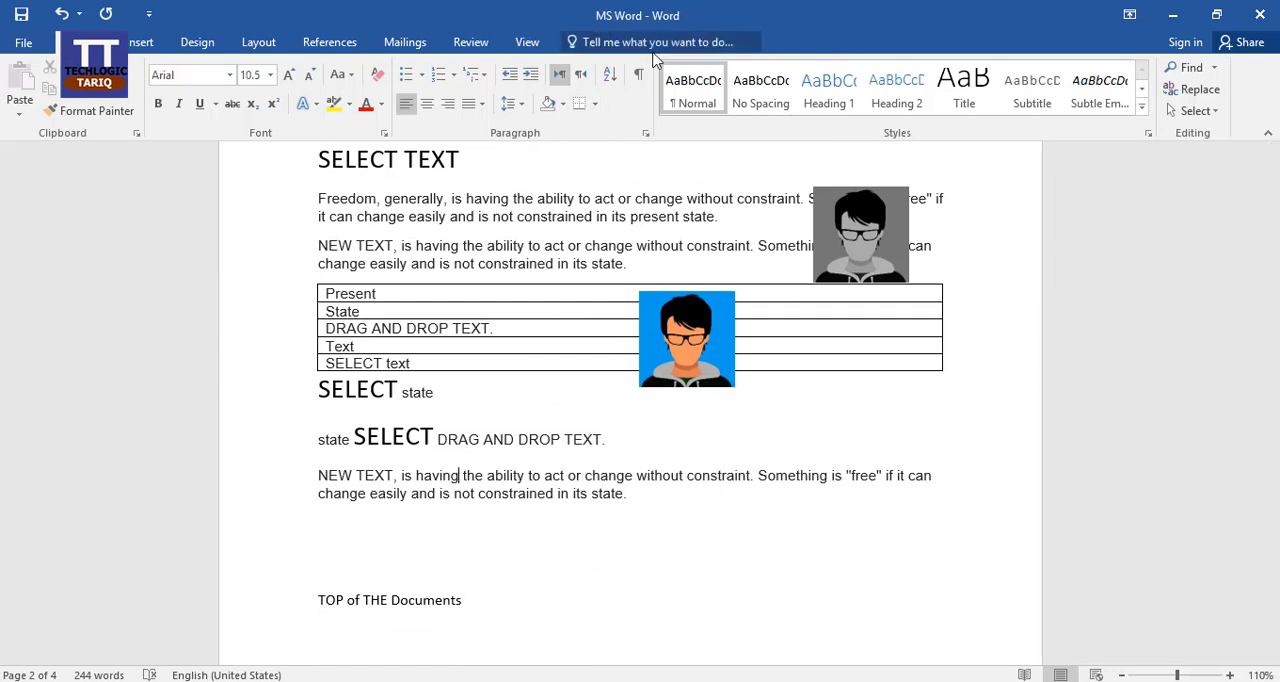
{"action": "scroll", "coordinate": [566, 370], "scroll_direction": "down", "scroll_amount": 15}
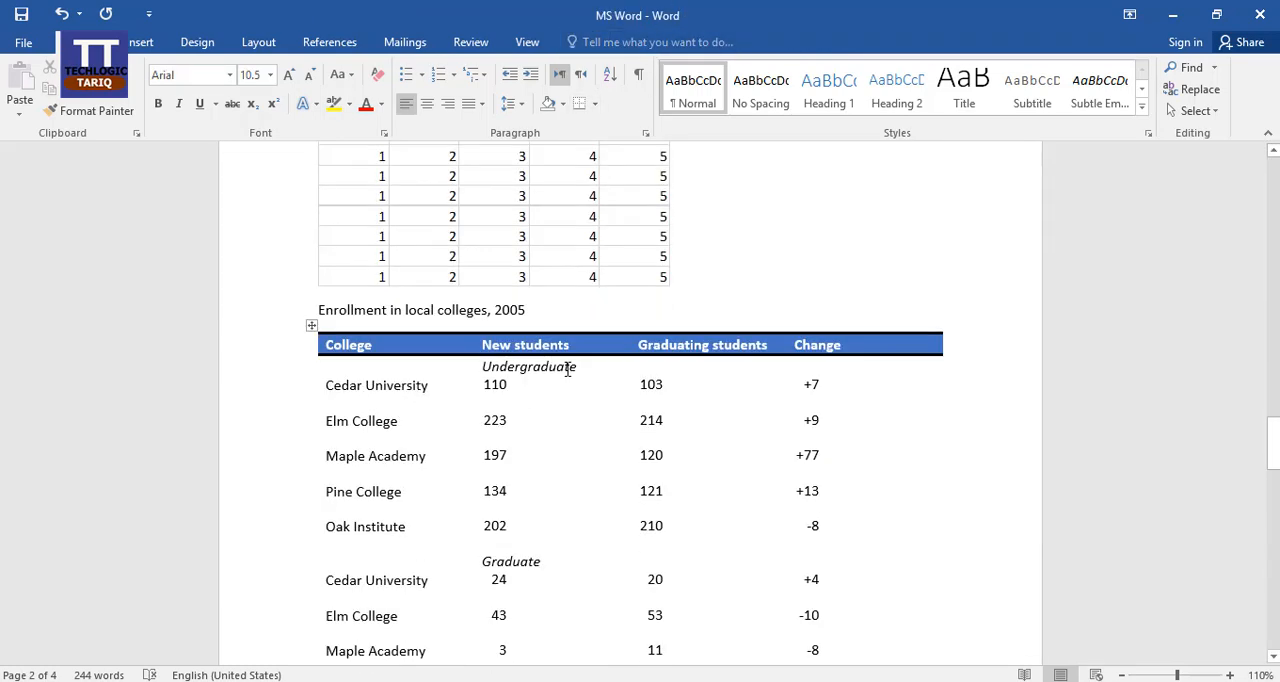
{"action": "scroll", "coordinate": [568, 365], "scroll_direction": "down", "scroll_amount": 12}
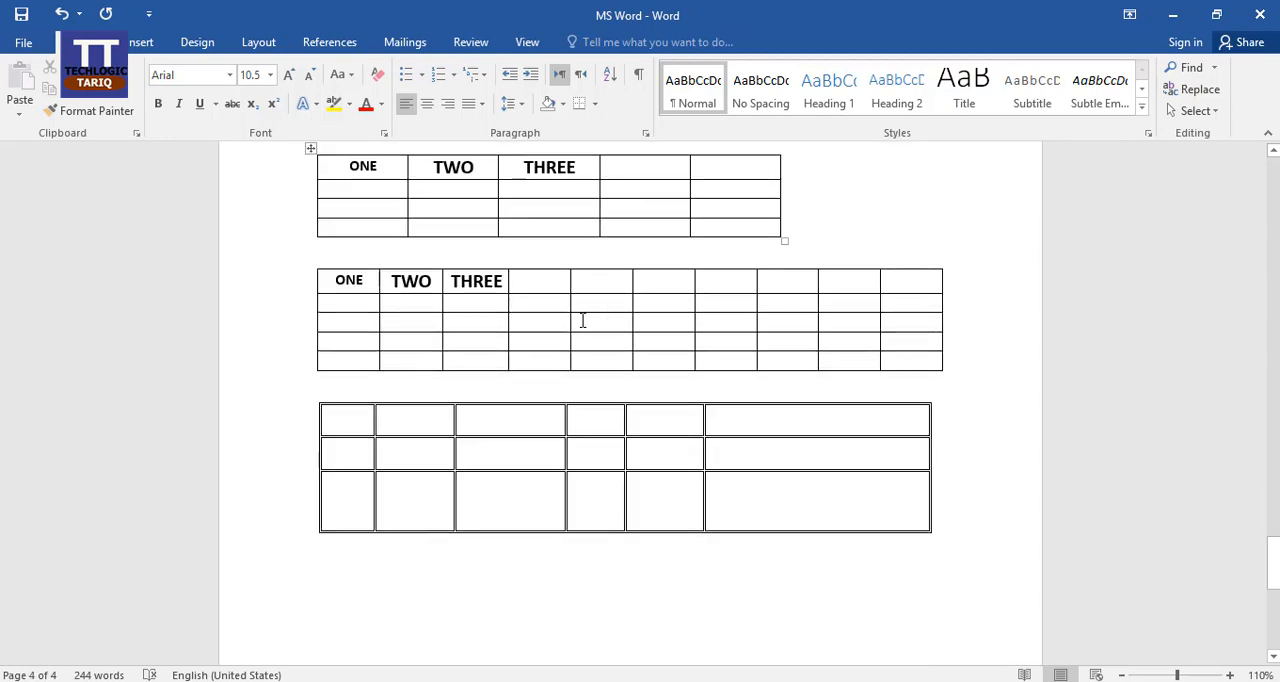
{"action": "left_click", "coordinate": [456, 304]}
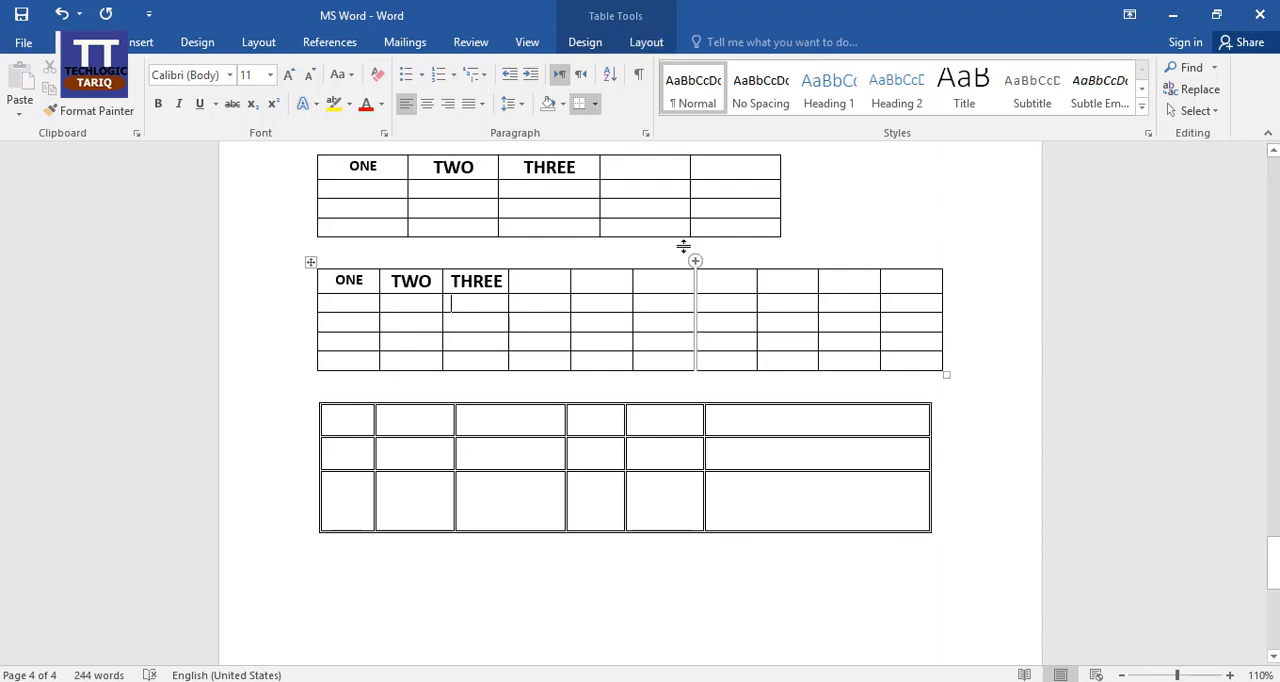
{"action": "left_click", "coordinate": [584, 43]}
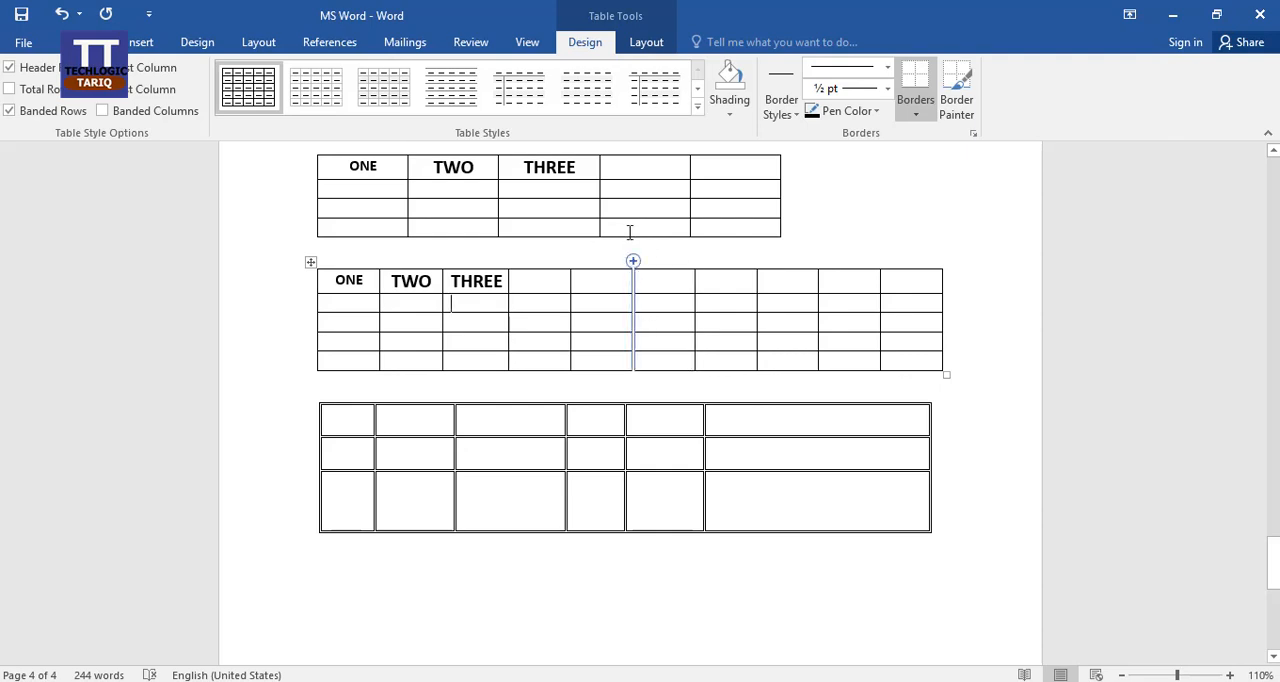
{"action": "left_click", "coordinate": [645, 43]}
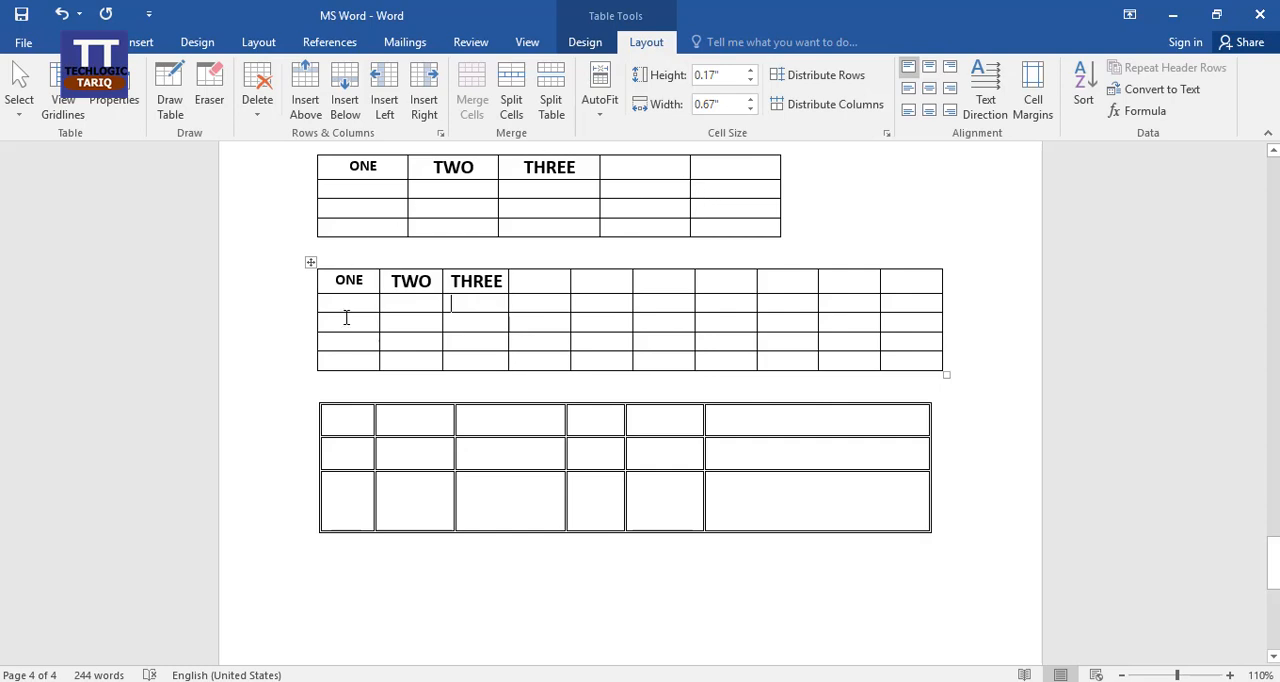
Select the cell containing ONE in the ten-column table with the Select Cell command.
{"action": "left_click", "coordinate": [356, 285]}
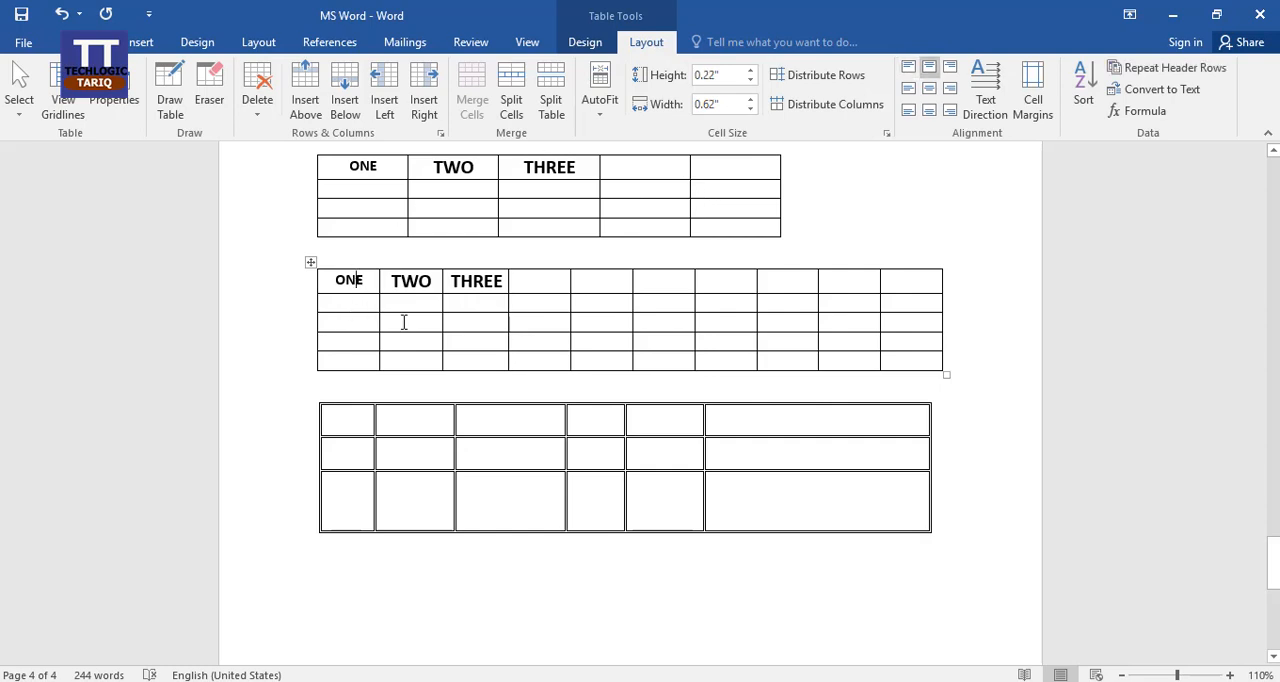
{"action": "left_click", "coordinate": [20, 118]}
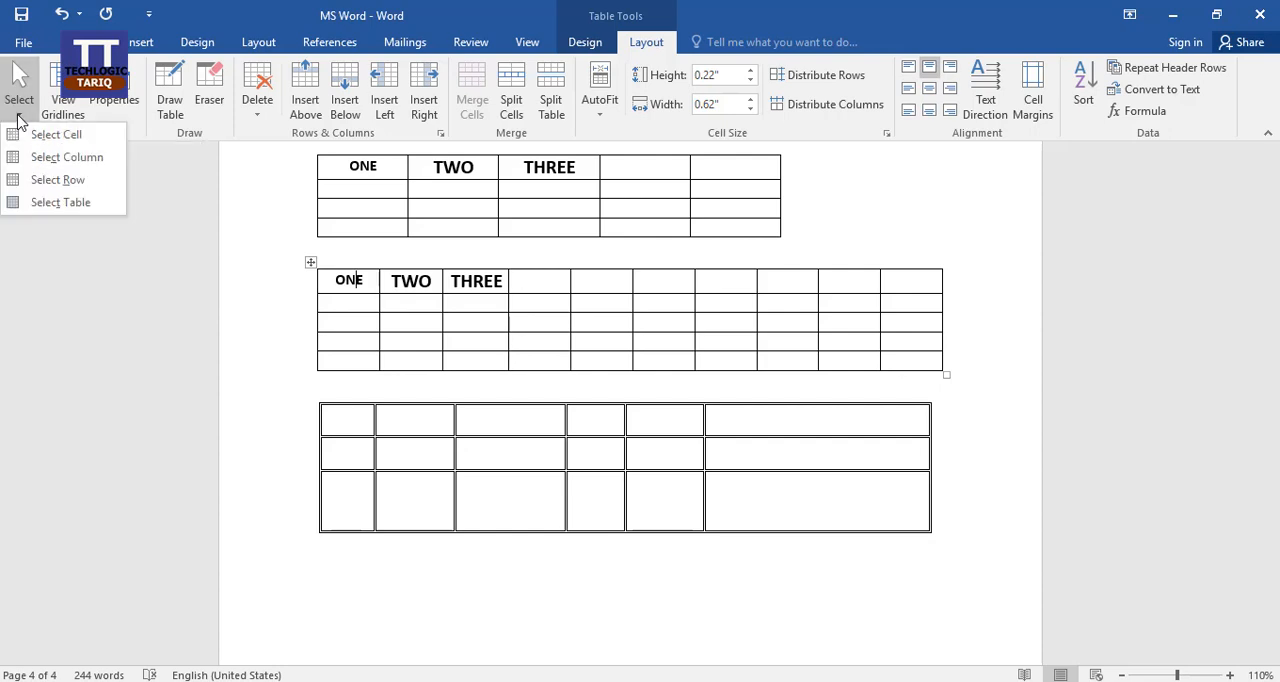
{"action": "left_click", "coordinate": [80, 138]}
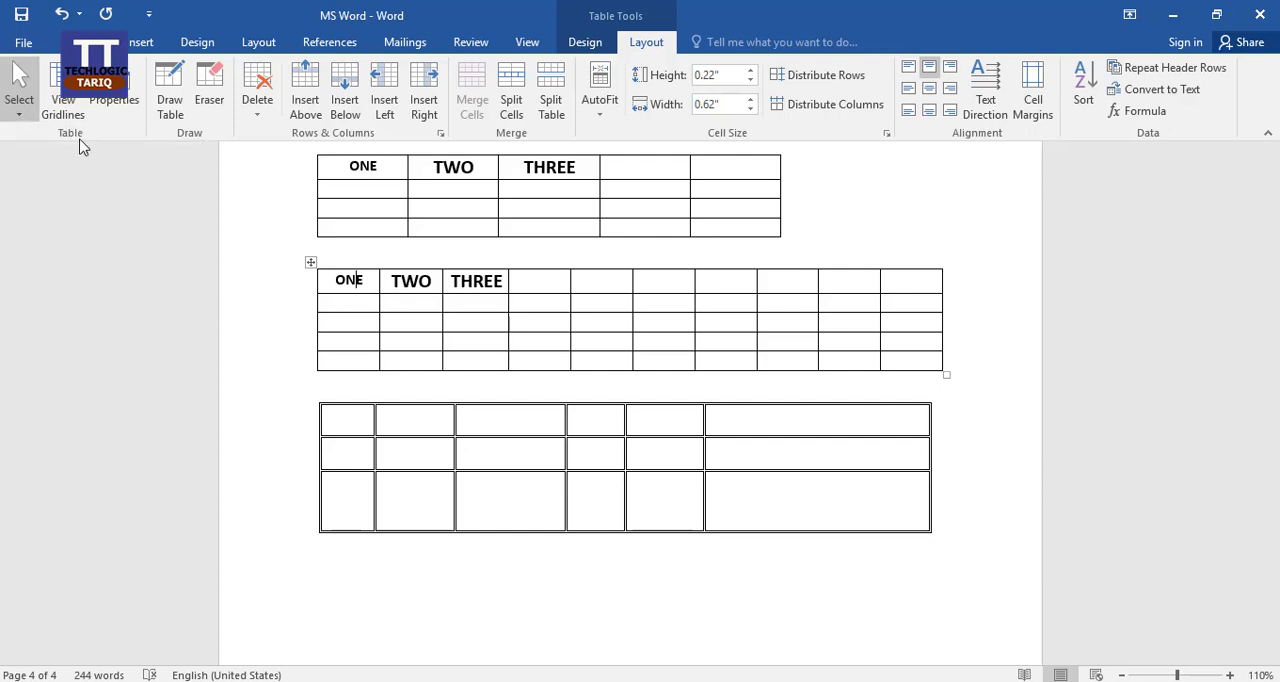
Select the whole first column of the ten-column table, starting from the cell under ONE.
{"action": "left_click", "coordinate": [342, 307]}
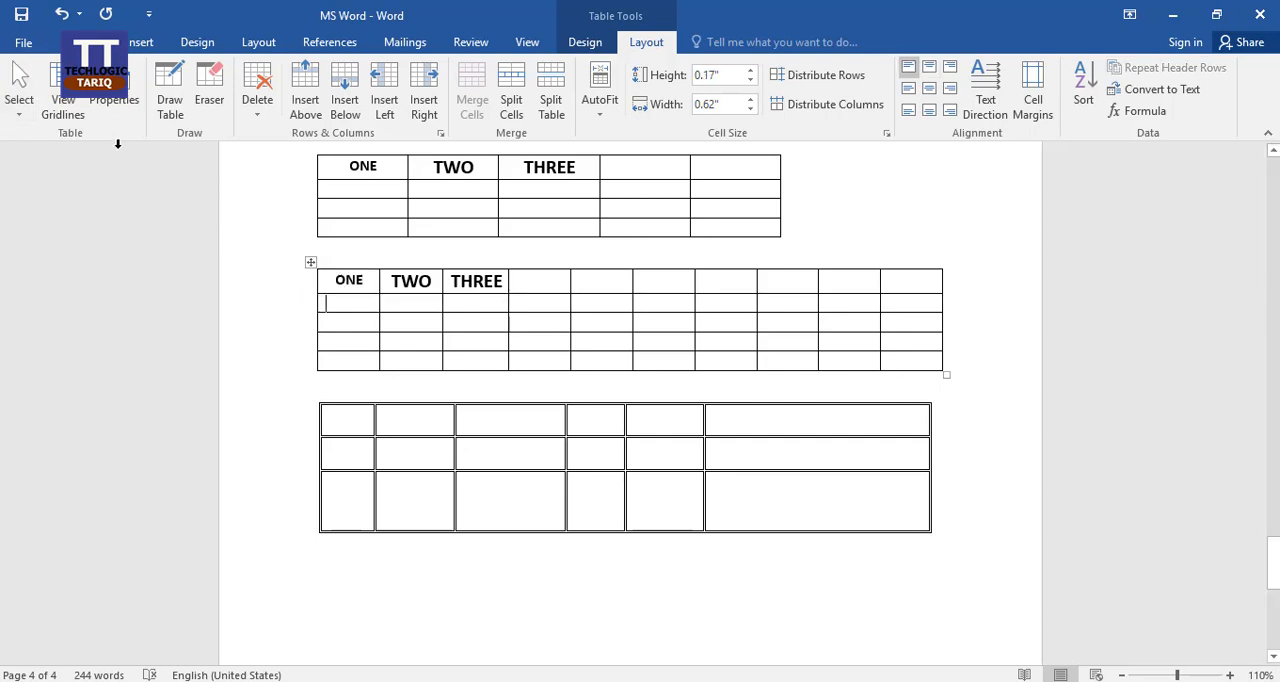
{"action": "left_click", "coordinate": [19, 100]}
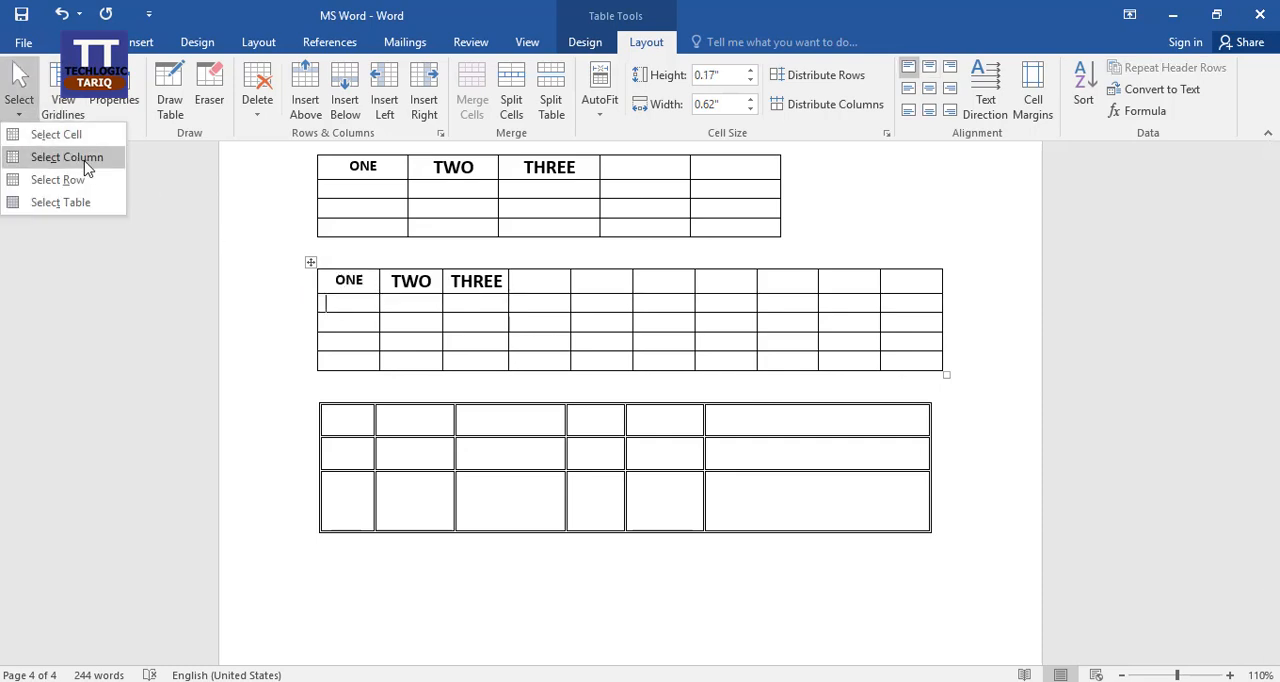
{"action": "left_click", "coordinate": [66, 157]}
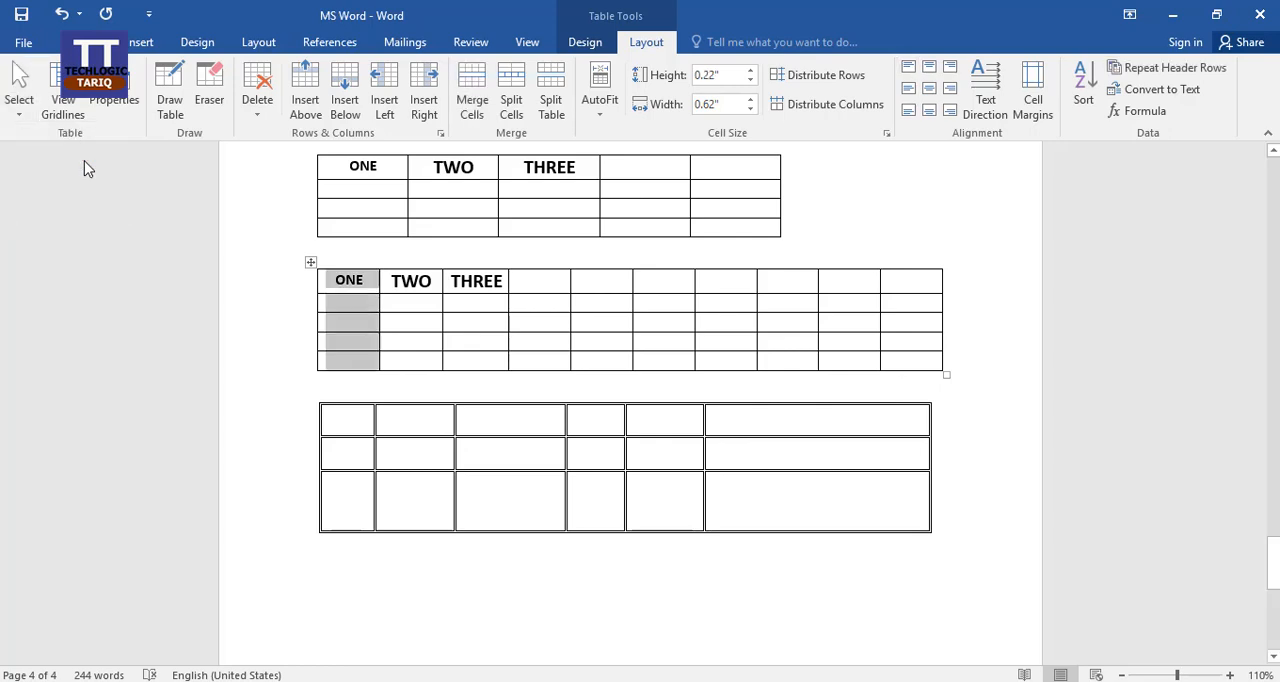
Select the entire second row of the ten-column table, starting from the cell under TWO.
{"action": "left_click", "coordinate": [19, 105]}
{"action": "left_click", "coordinate": [386, 304]}
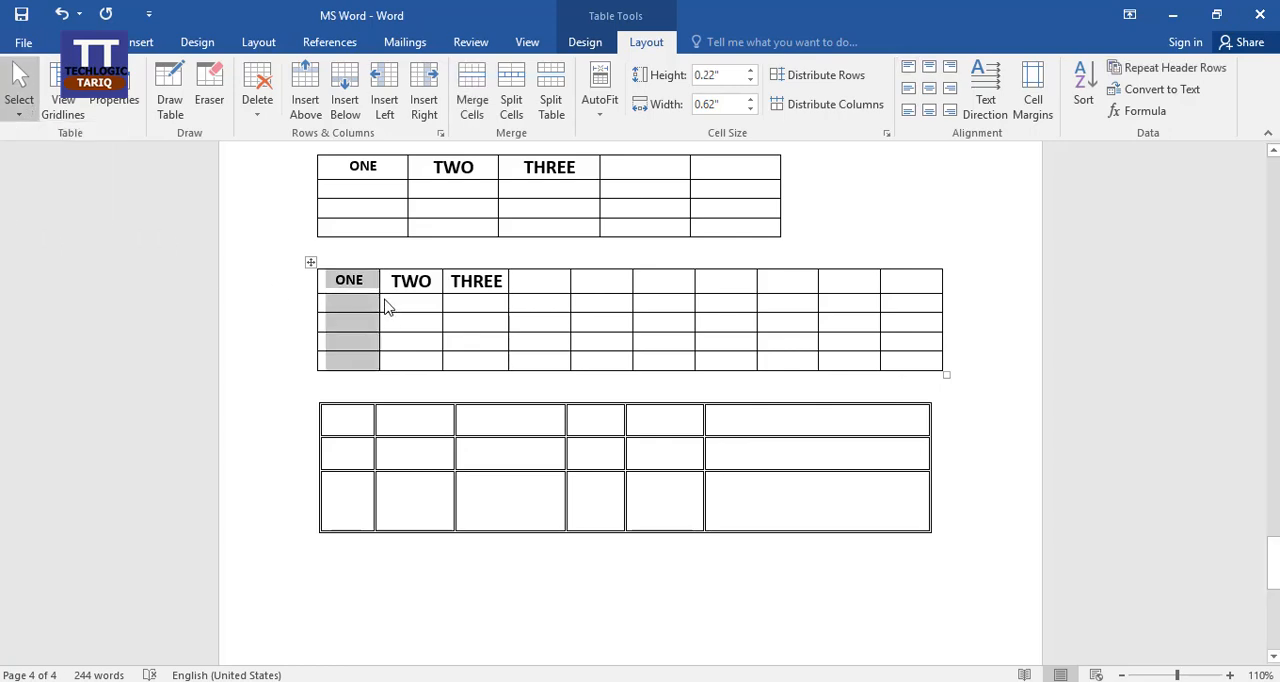
{"action": "left_click", "coordinate": [389, 304]}
{"action": "left_click", "coordinate": [20, 108]}
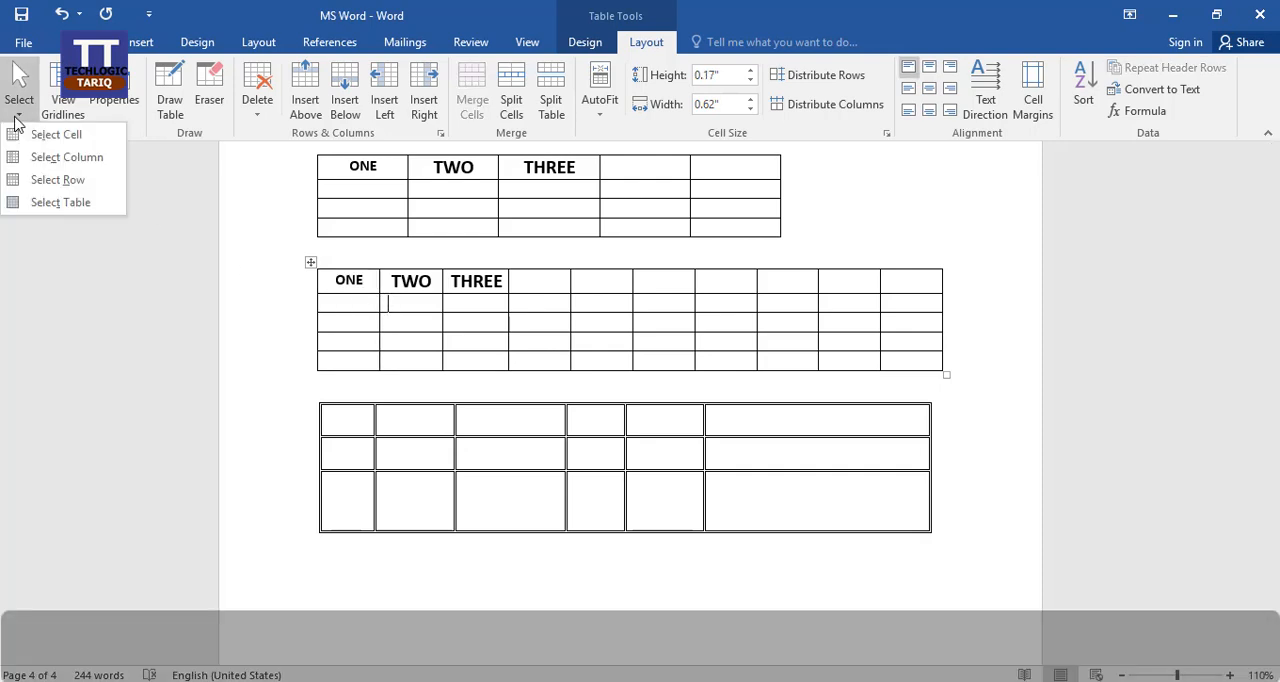
{"action": "left_click", "coordinate": [86, 176]}
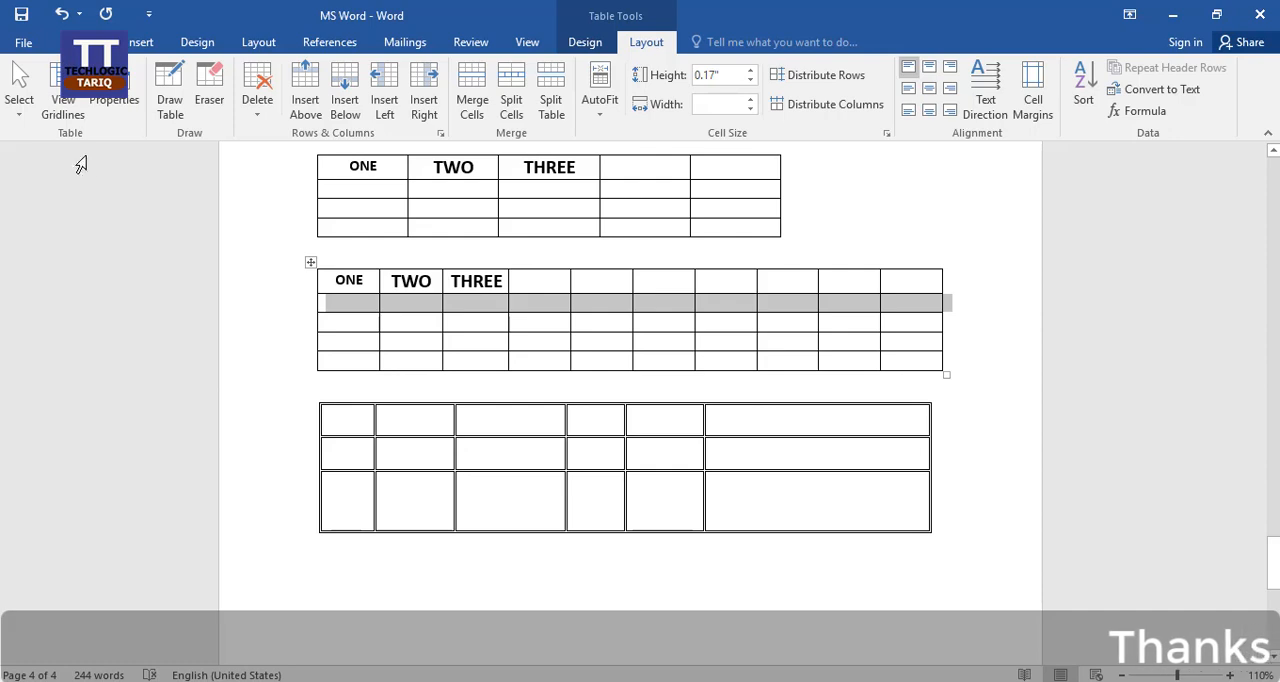
Select the entire ten-column table with the Select Table command, starting from a cell in its third row.
{"action": "left_click", "coordinate": [22, 118]}
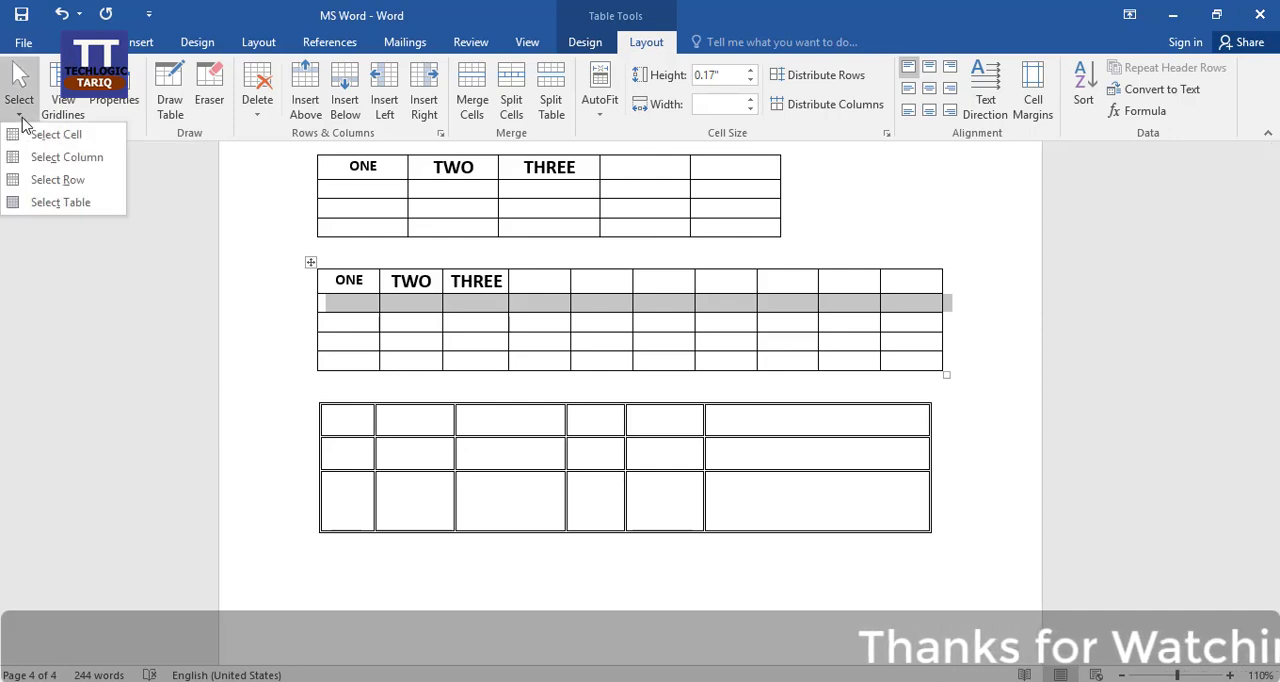
{"action": "left_click", "coordinate": [410, 325]}
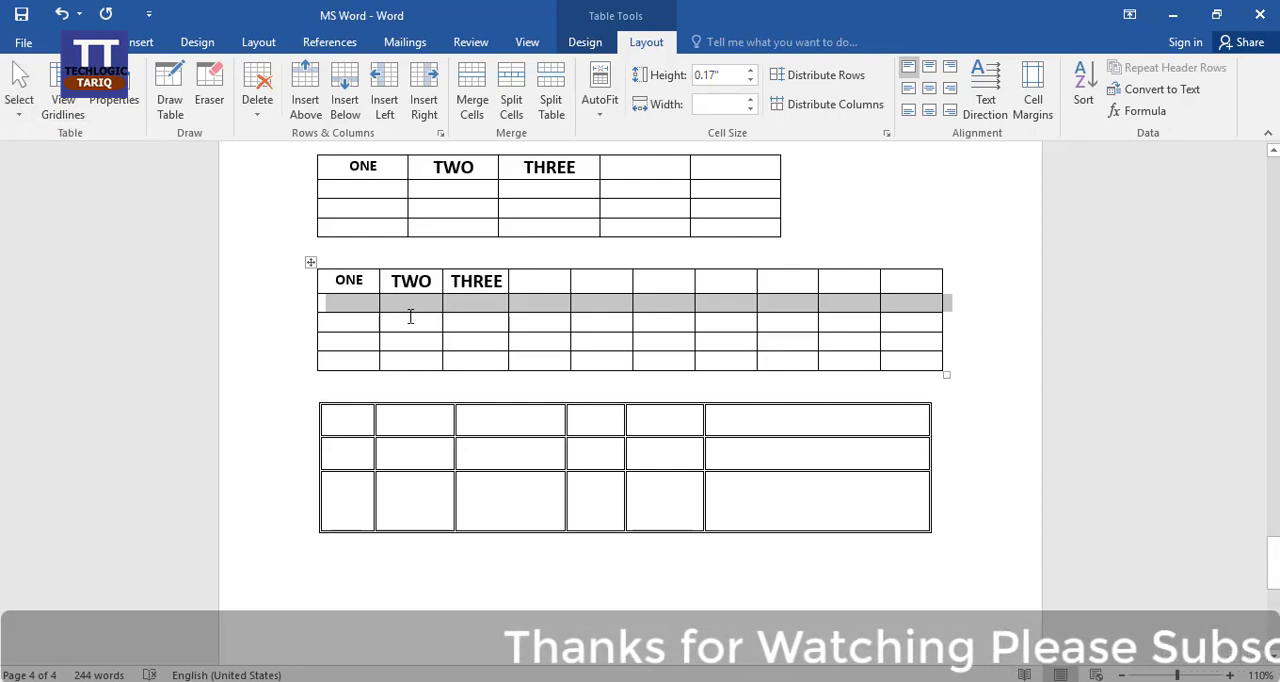
{"action": "left_click", "coordinate": [409, 317]}
{"action": "left_click", "coordinate": [16, 116]}
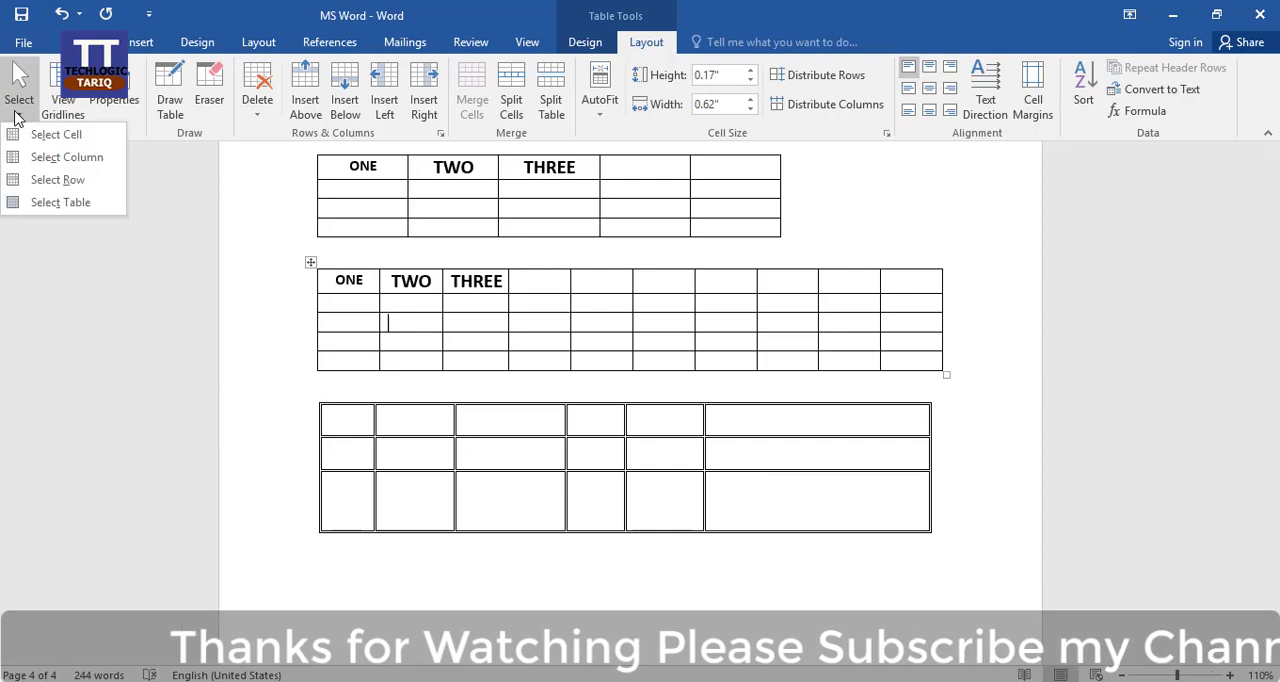
{"action": "left_click", "coordinate": [72, 202]}
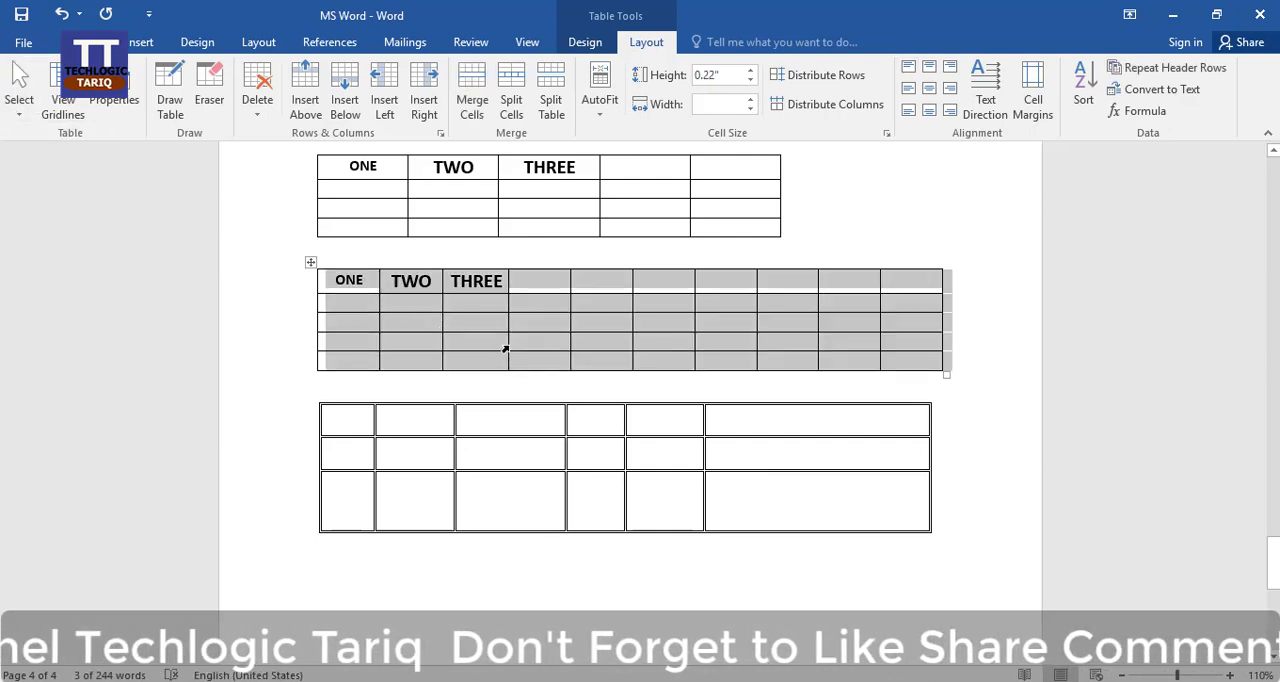
Select the block of cells in the first three columns of rows two and three of the ten-column table.
{"action": "left_click", "coordinate": [434, 305]}
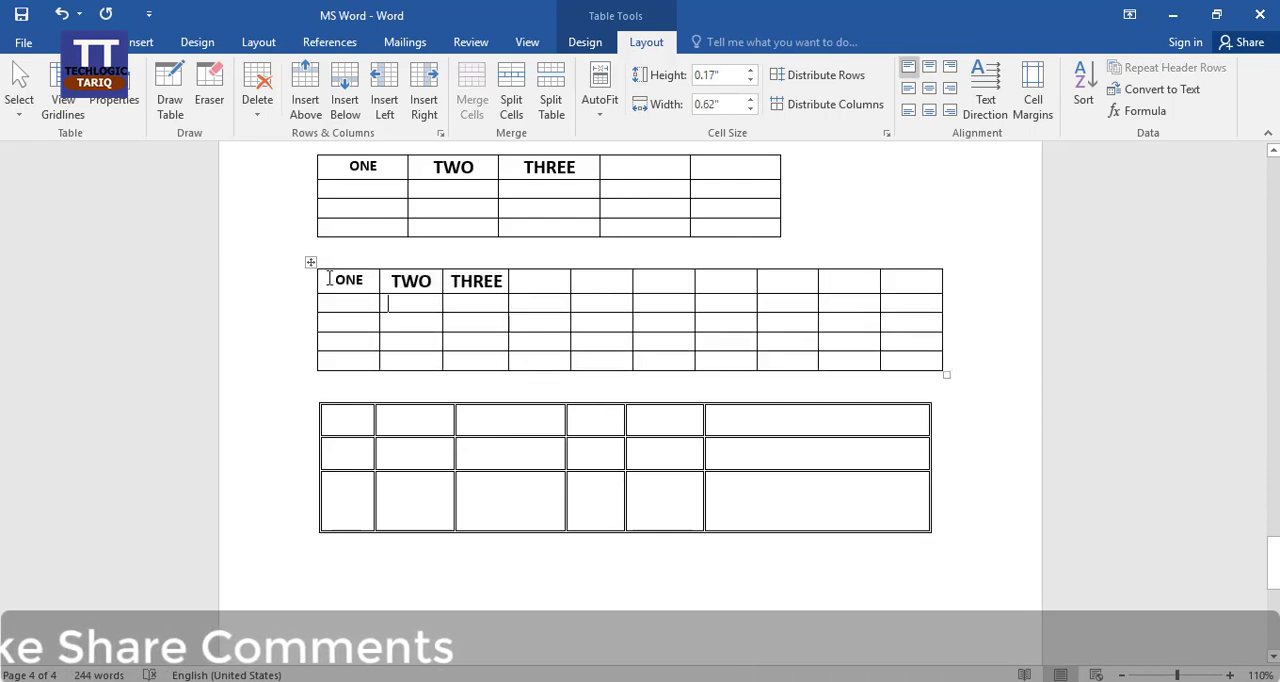
{"action": "left_click_drag", "start_coordinate": [333, 281], "coordinate": [487, 325]}
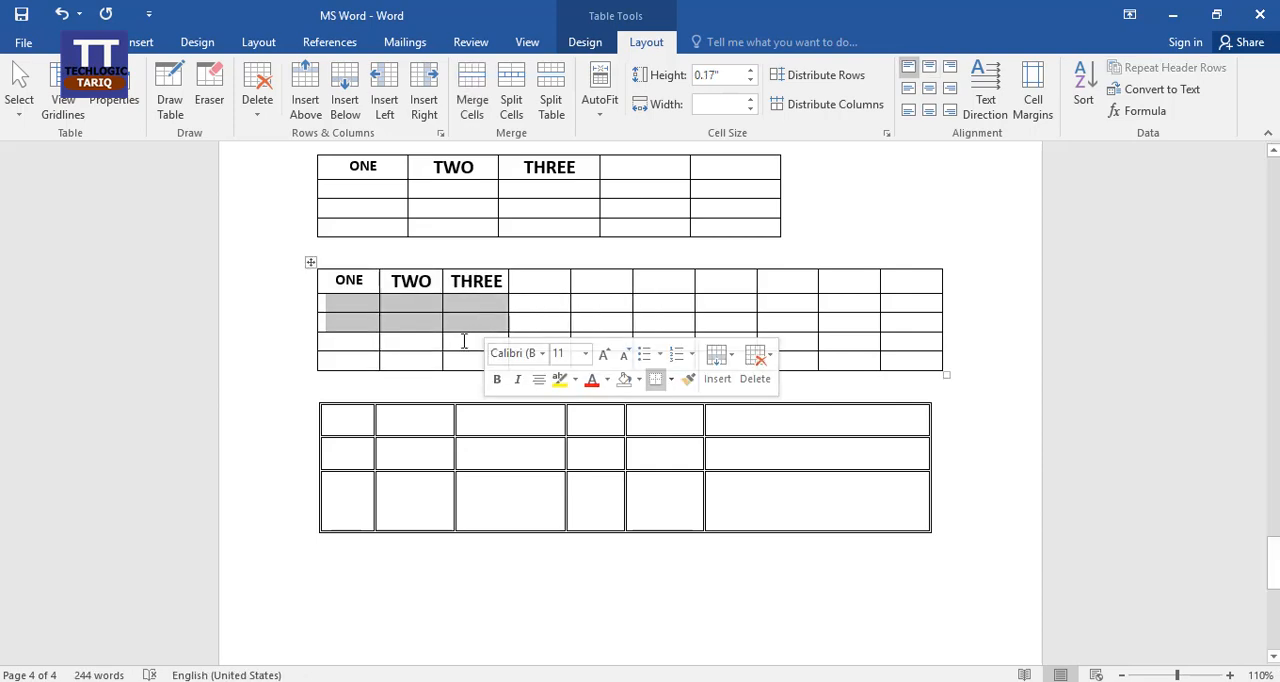
Examine the size, alignment, text wrapping and direction options in the ten-column table's properties, and close them without changes.
{"action": "left_click", "coordinate": [463, 341]}
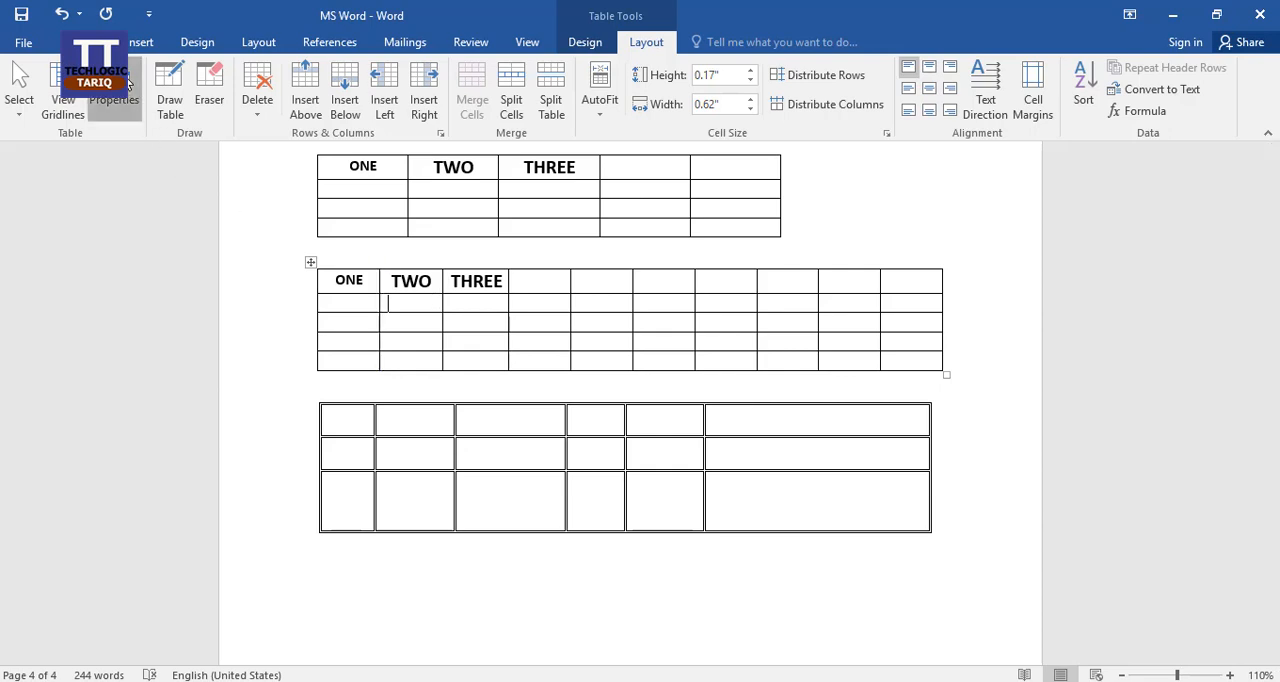
{"action": "left_click", "coordinate": [114, 92]}
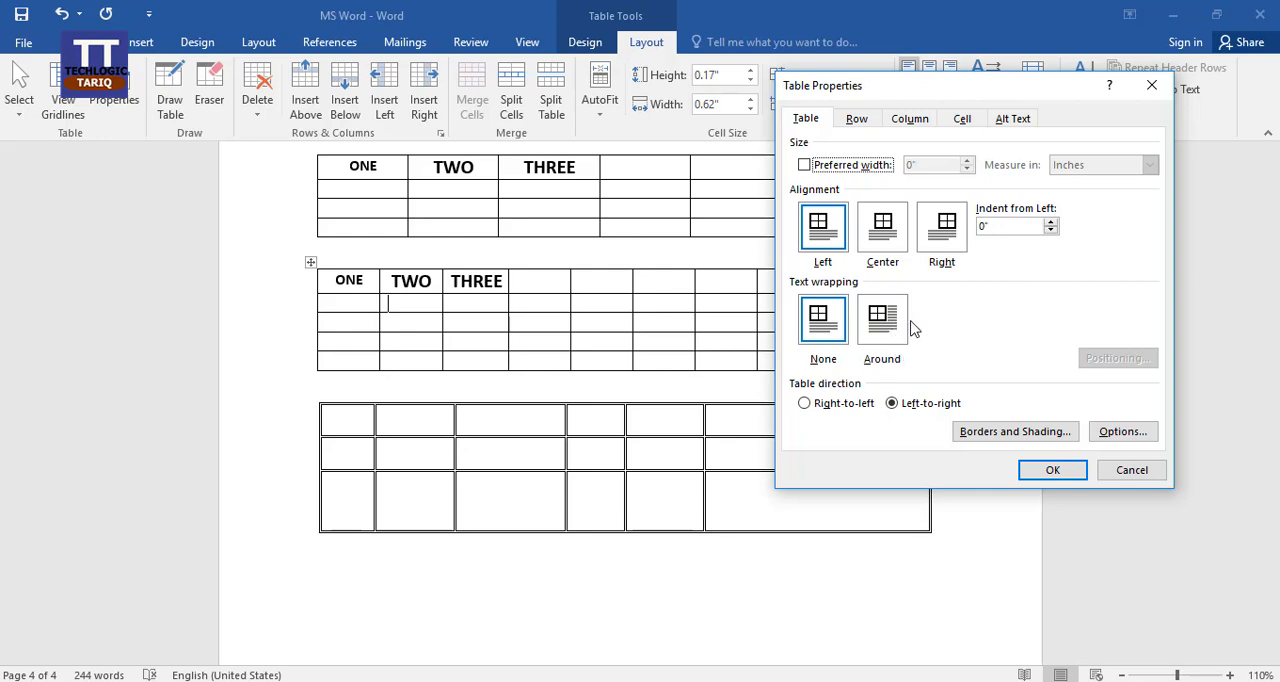
{"action": "left_click", "coordinate": [1133, 471]}
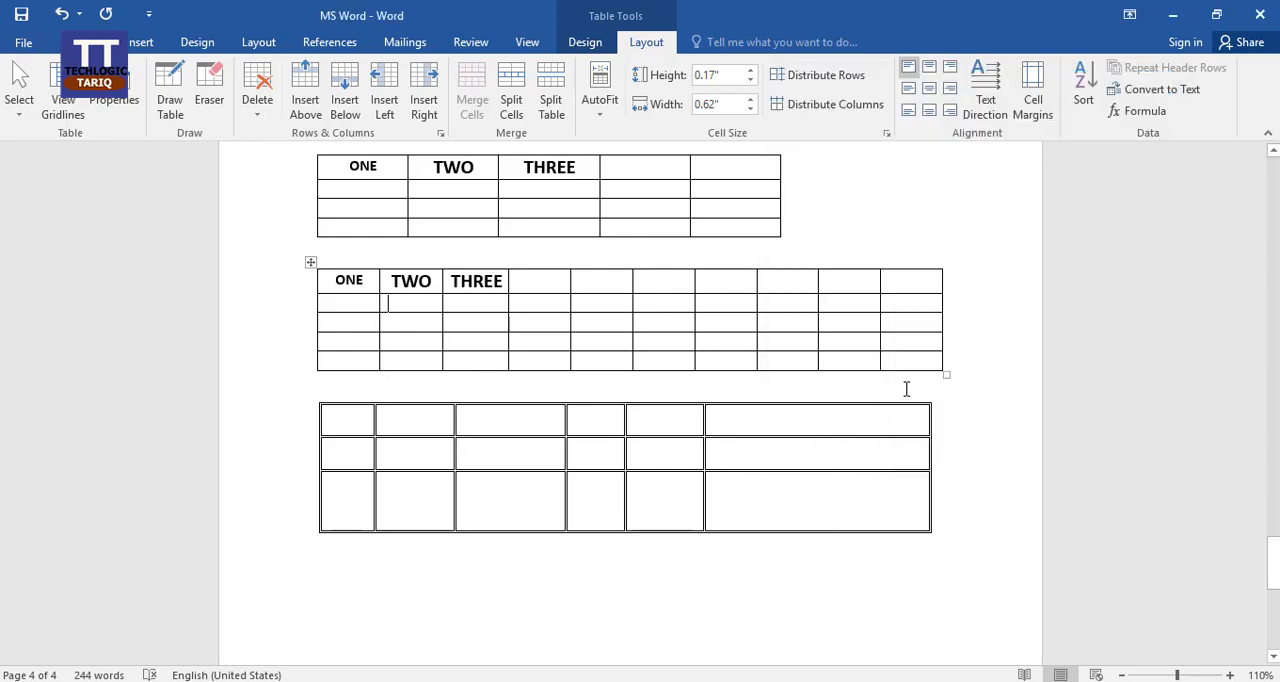
Shrink the ten-column table to roughly half its width and set its alignment to Center.
{"action": "left_click_drag", "start_coordinate": [946, 373], "coordinate": [509, 317]}
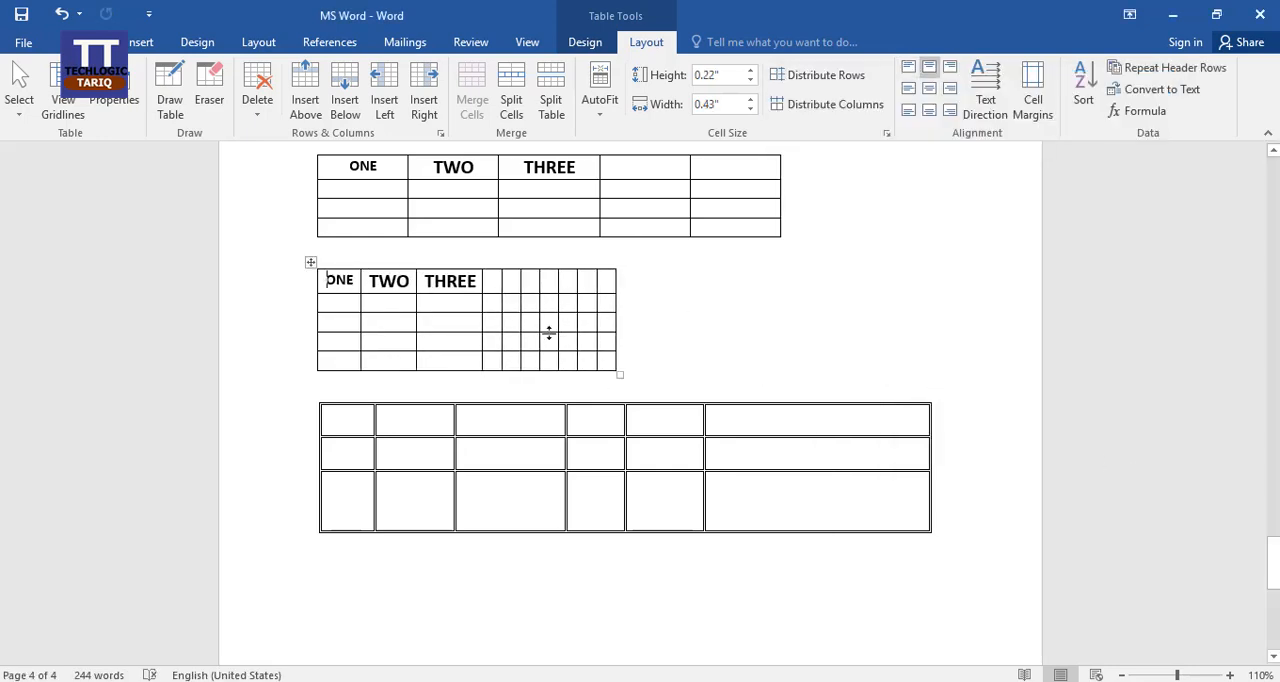
{"action": "left_click", "coordinate": [120, 102]}
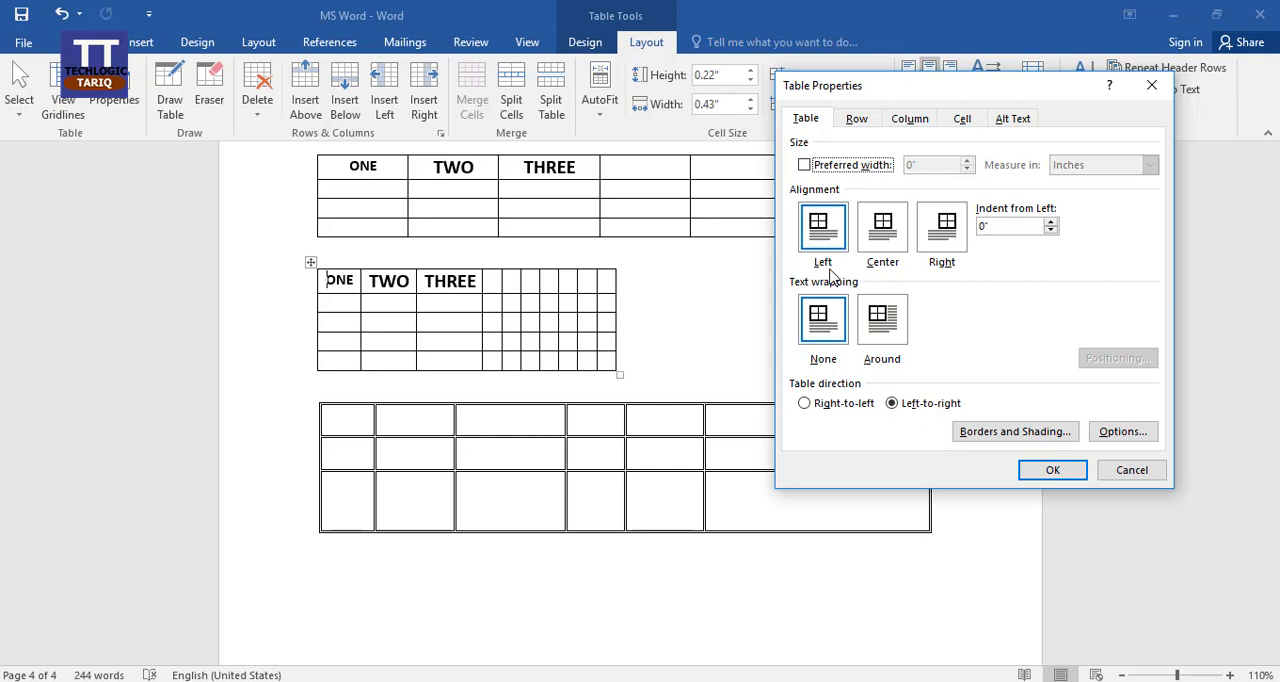
{"action": "left_click", "coordinate": [887, 240]}
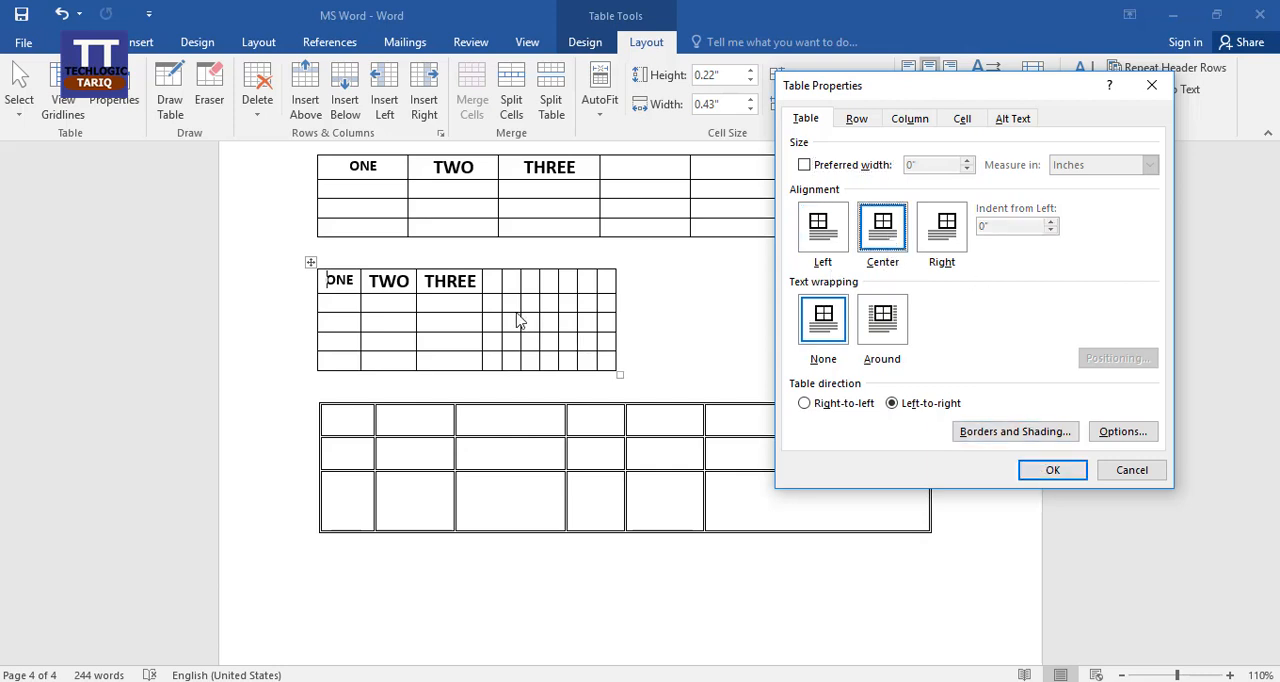
{"action": "left_click", "coordinate": [1051, 477]}
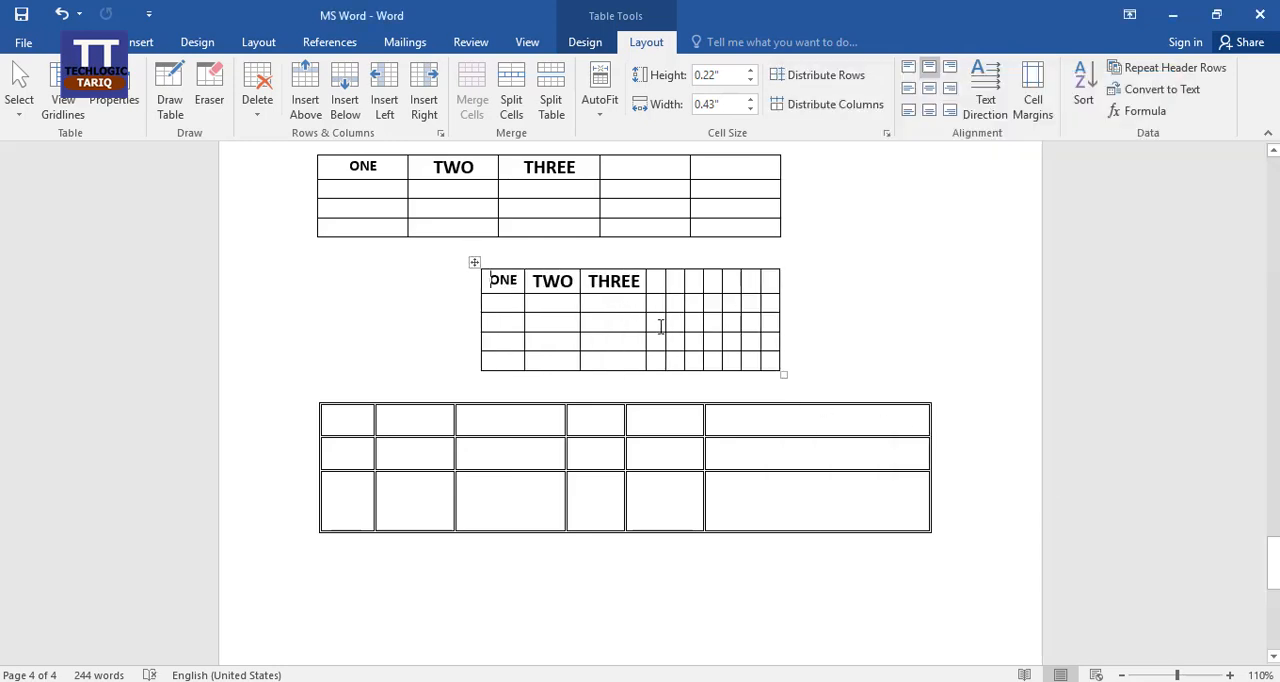
Set the narrowed table's alignment to Right, and undo the alignment changes back to left.
{"action": "left_click", "coordinate": [133, 83]}
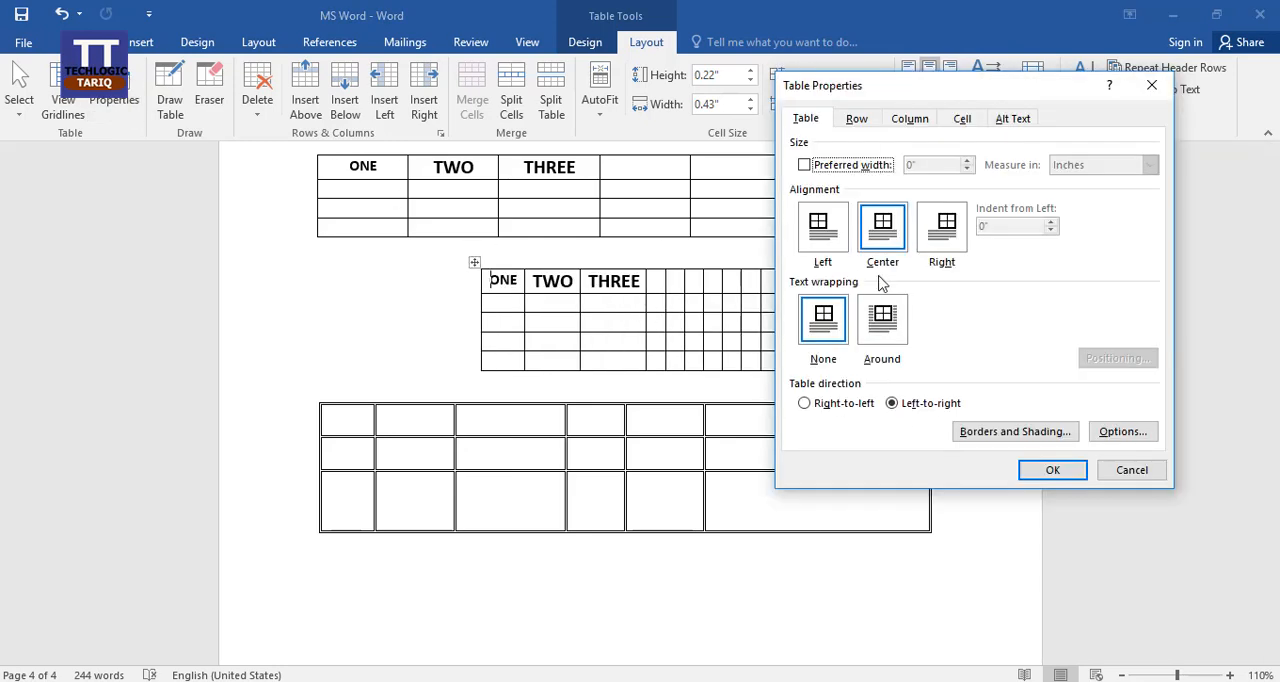
{"action": "left_click", "coordinate": [948, 233]}
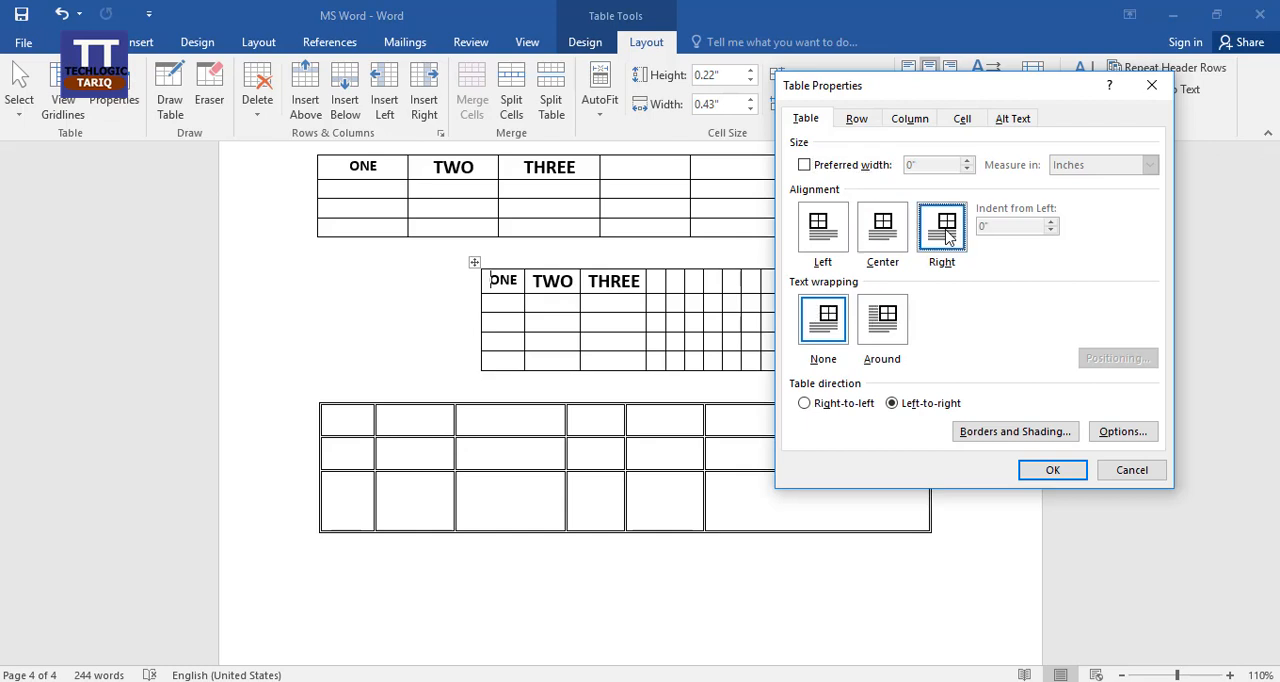
{"action": "left_click", "coordinate": [1053, 470]}
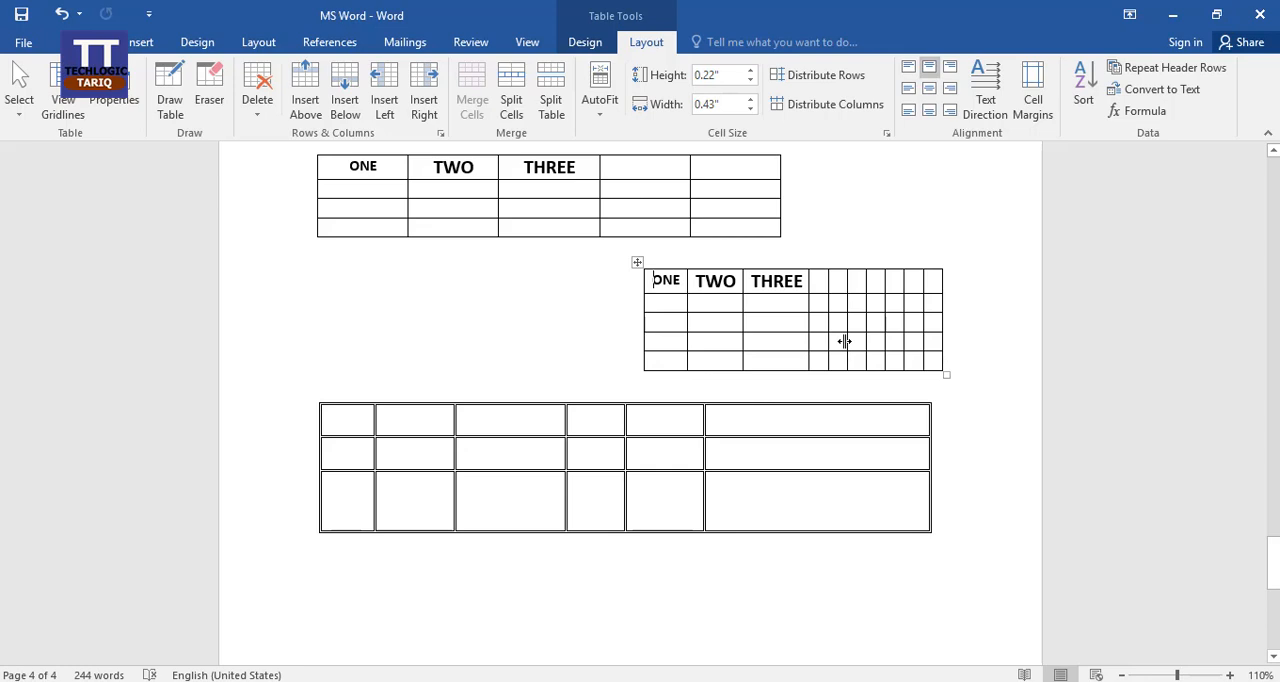
{"action": "key", "text": "ctrl+z"}
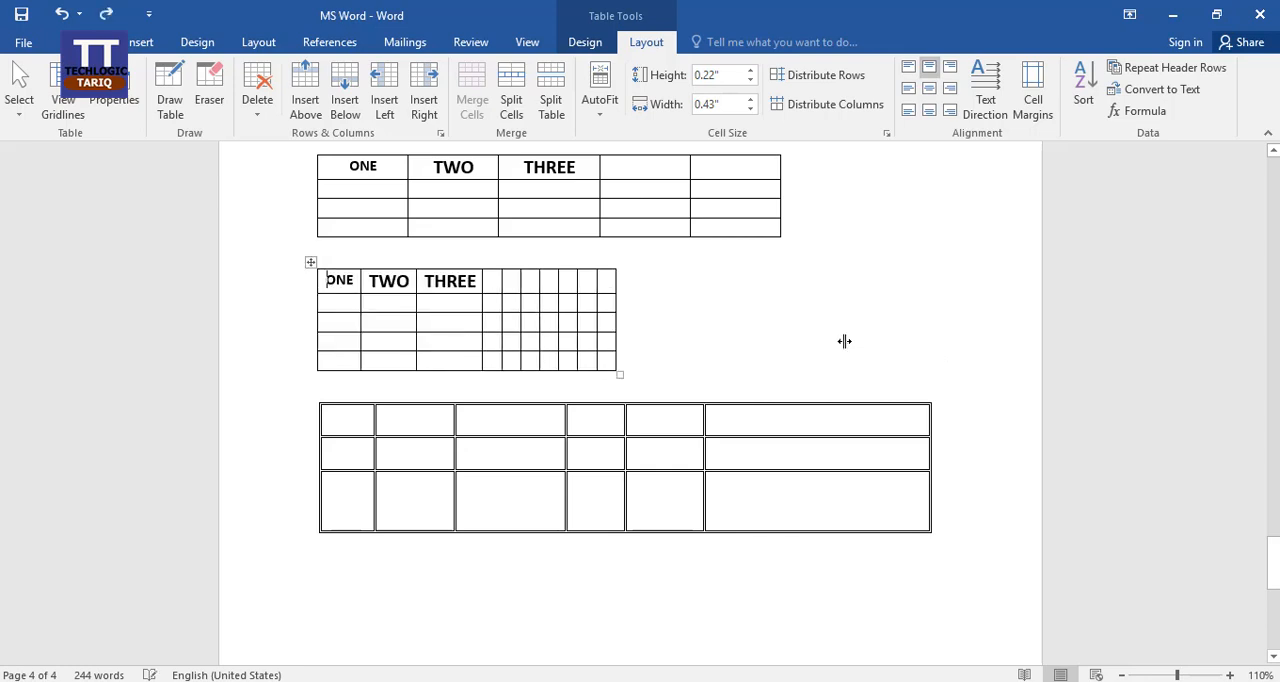
Undo the narrowing of the ten-column table and place the cursor in the second-row cell under THREE.
{"action": "key", "text": "ctrl+z"}
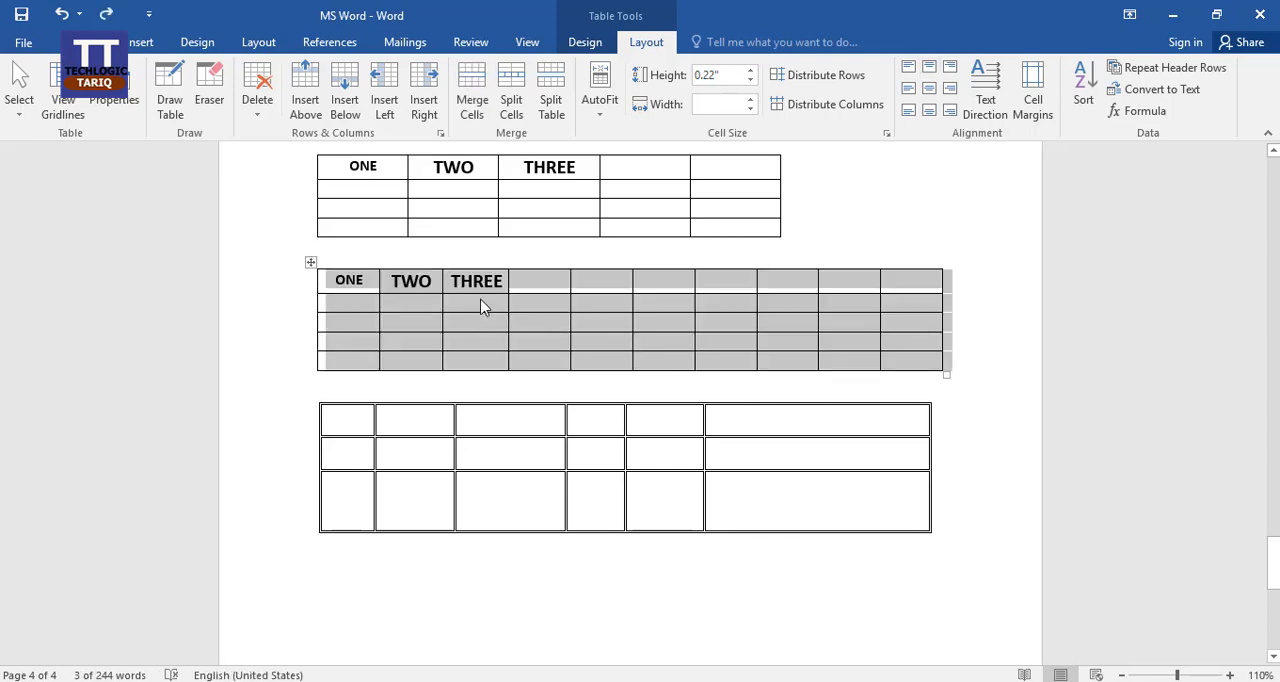
{"action": "left_click", "coordinate": [484, 306]}
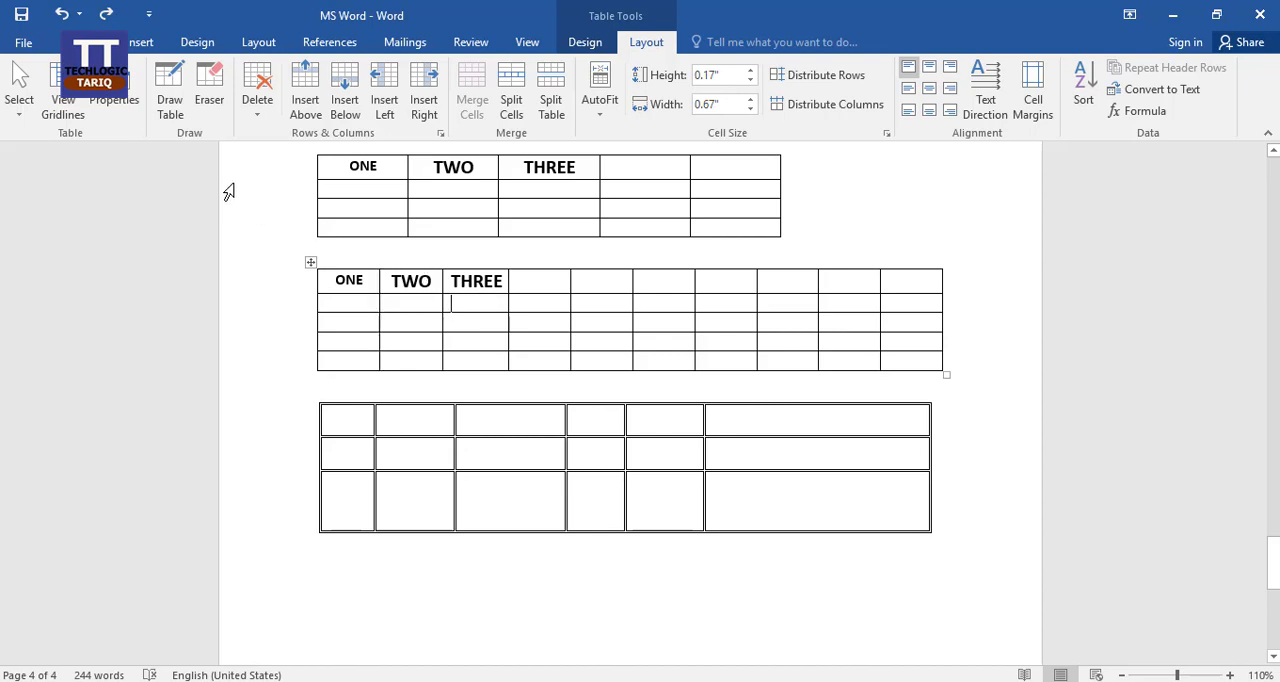
Examine the row height, column width and cell alignment options in the ten-column table's properties, and close them without changes.
{"action": "left_click", "coordinate": [118, 100]}
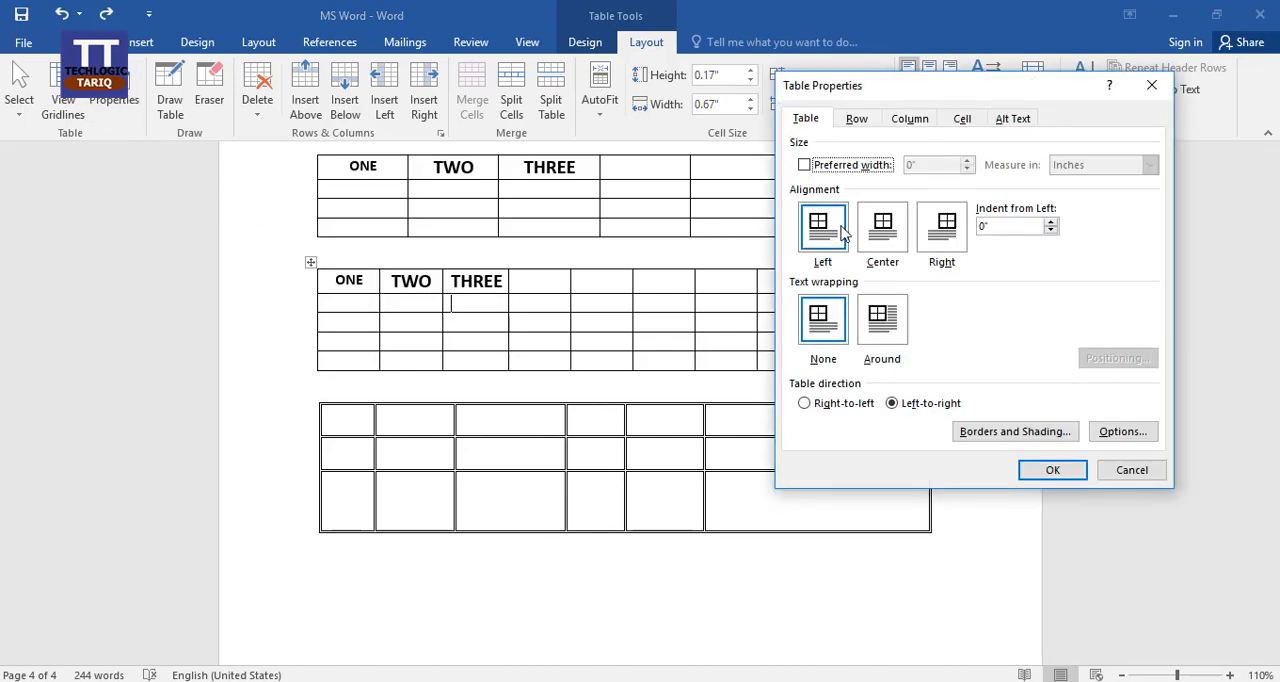
{"action": "left_click", "coordinate": [856, 120]}
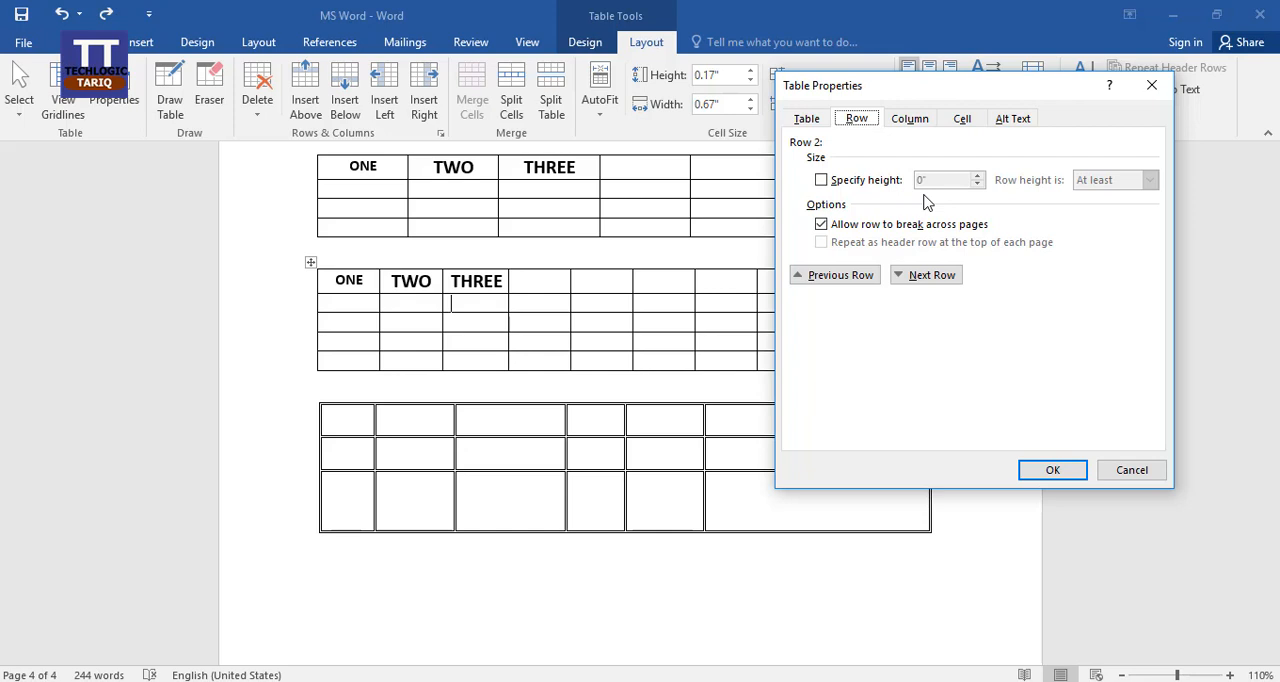
{"action": "left_click", "coordinate": [821, 182]}
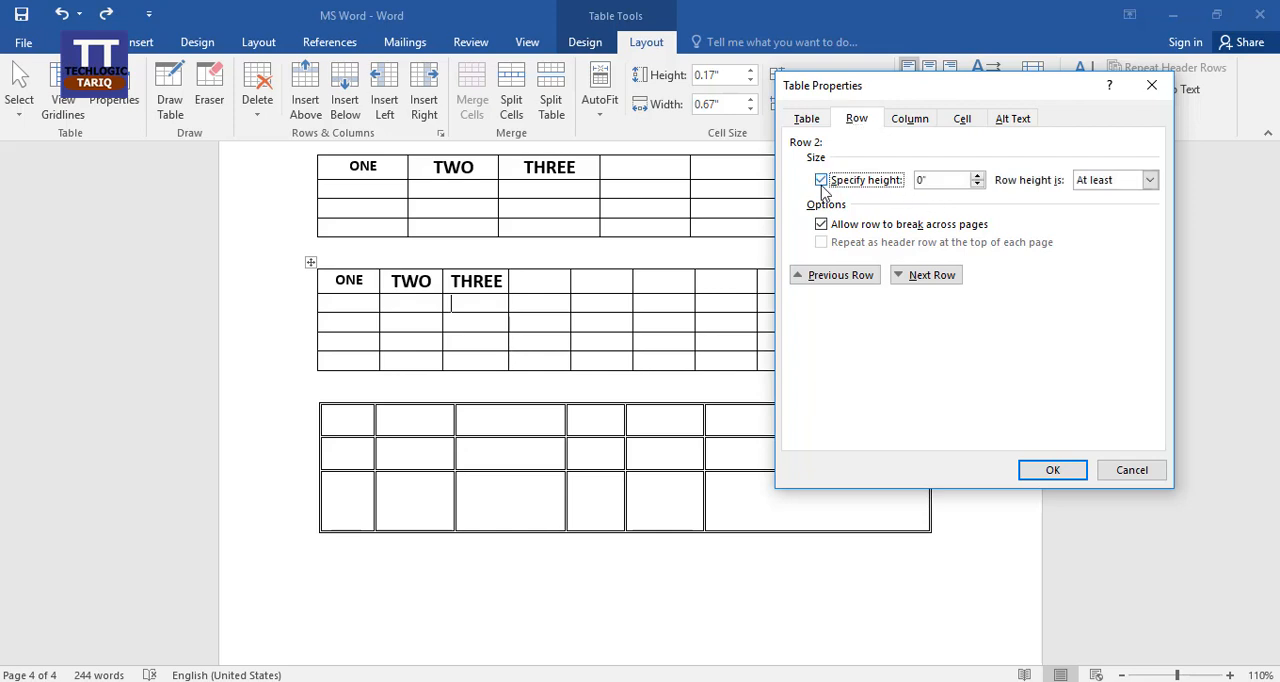
{"action": "left_click", "coordinate": [821, 182]}
{"action": "left_click", "coordinate": [905, 120]}
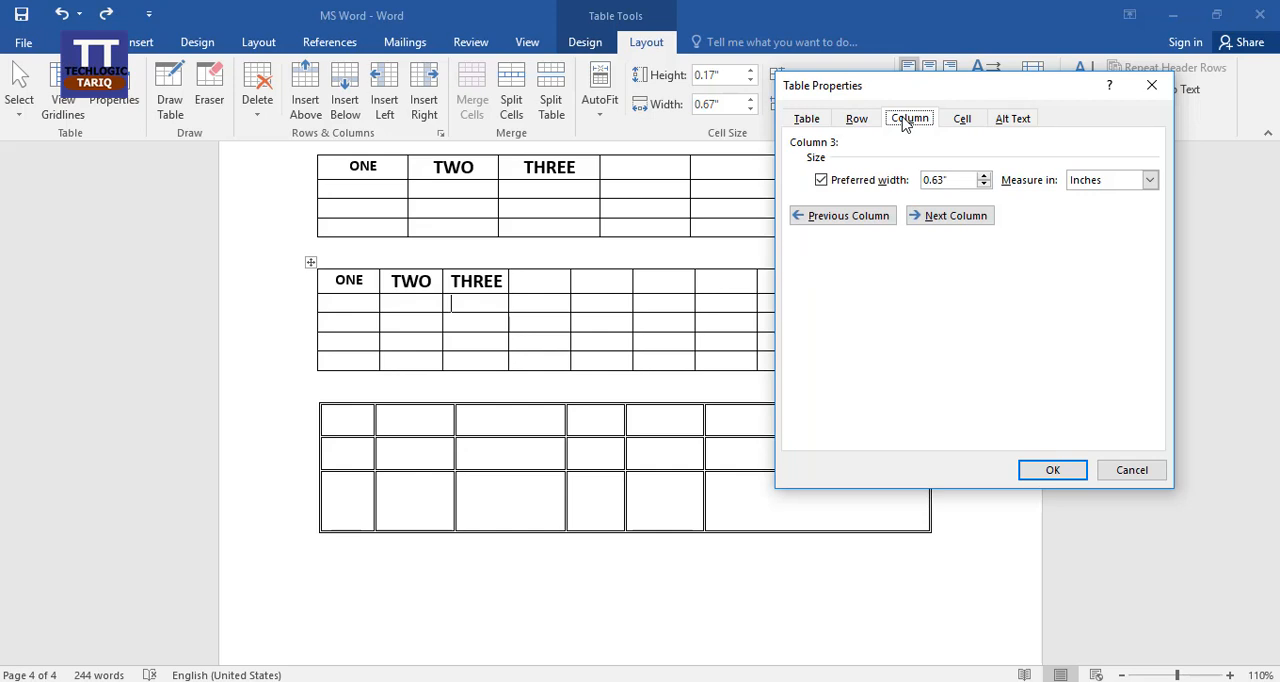
{"action": "left_click", "coordinate": [1151, 181]}
{"action": "left_click", "coordinate": [1151, 181]}
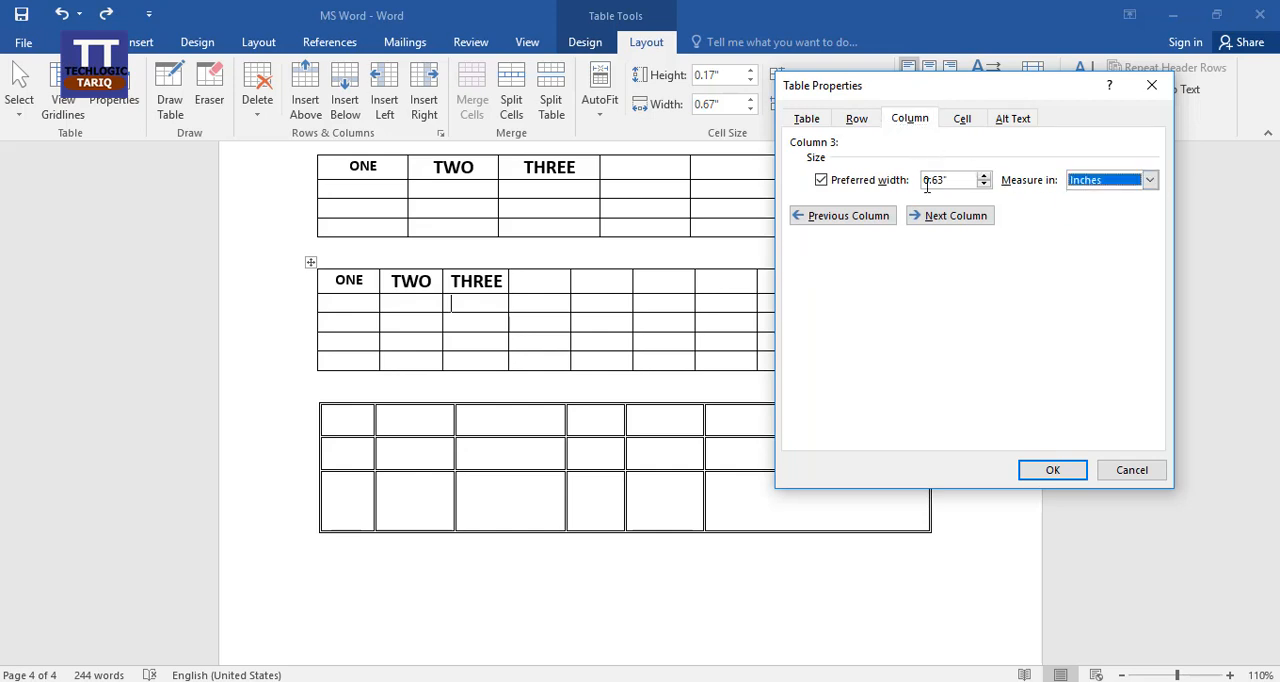
{"action": "left_click", "coordinate": [962, 119]}
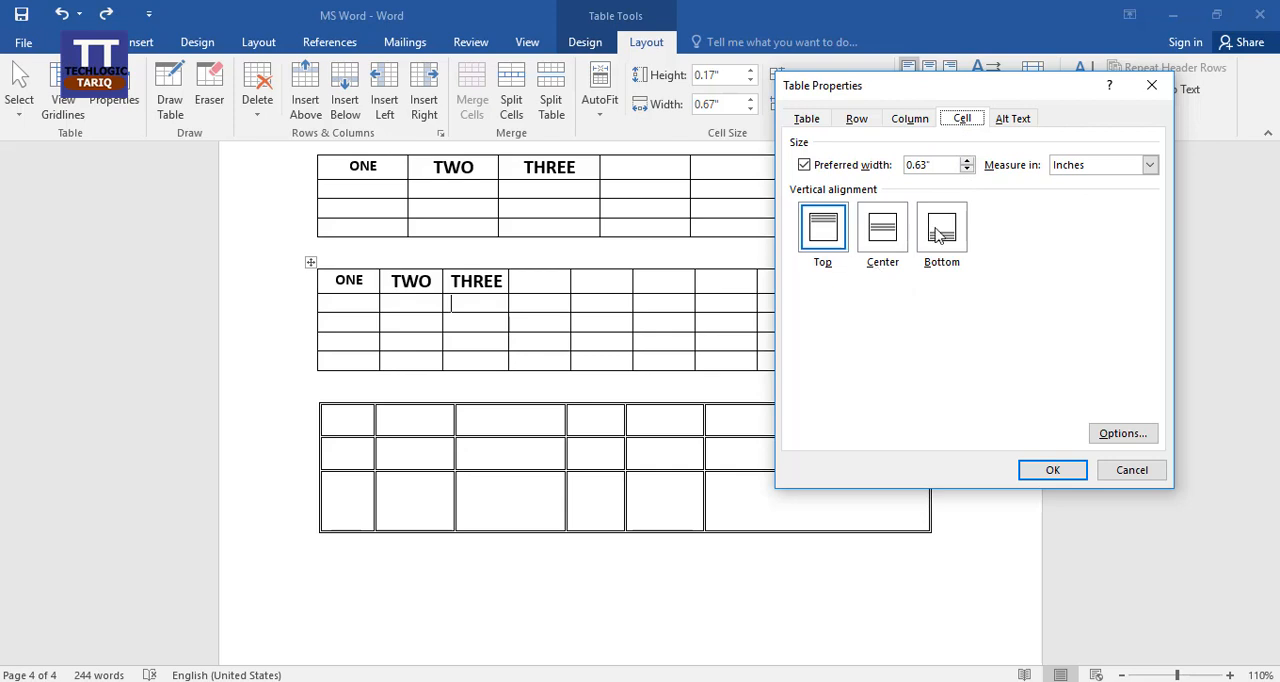
{"action": "left_click", "coordinate": [1131, 471]}
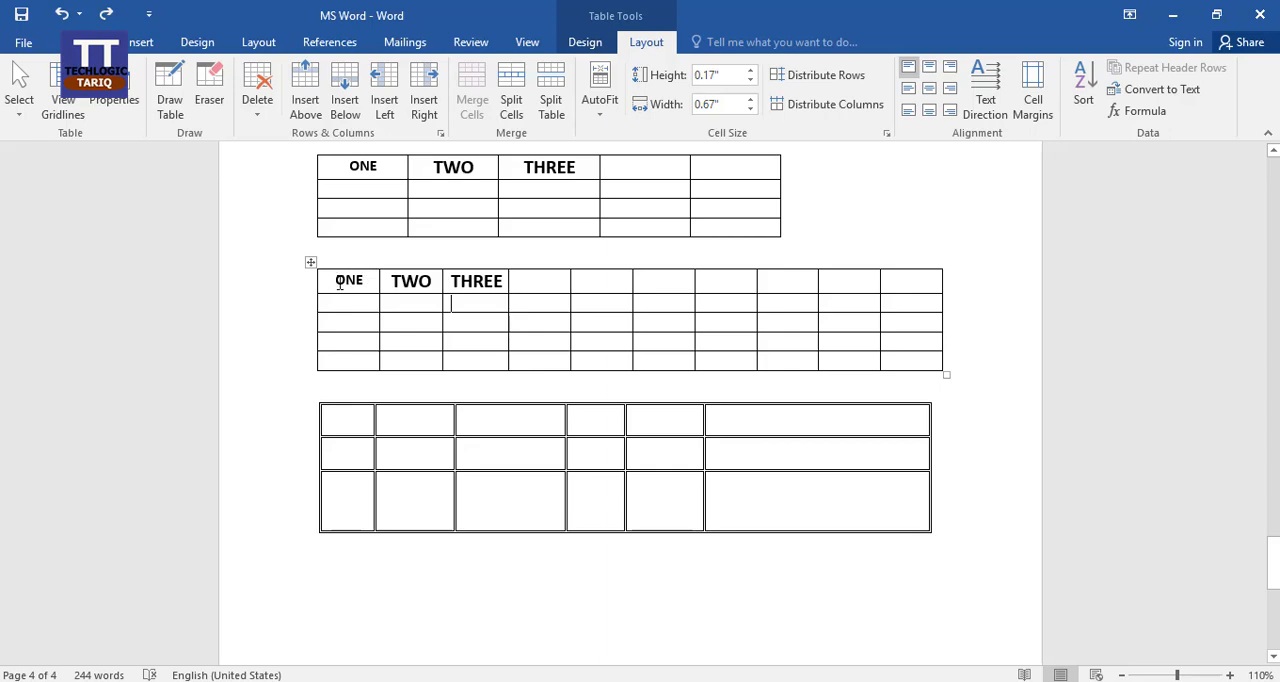
Set the vertical alignment of the ten-column table's ONE, TWO and THREE cells to Center, and undo the change.
{"action": "left_click_drag", "start_coordinate": [338, 279], "coordinate": [478, 283]}
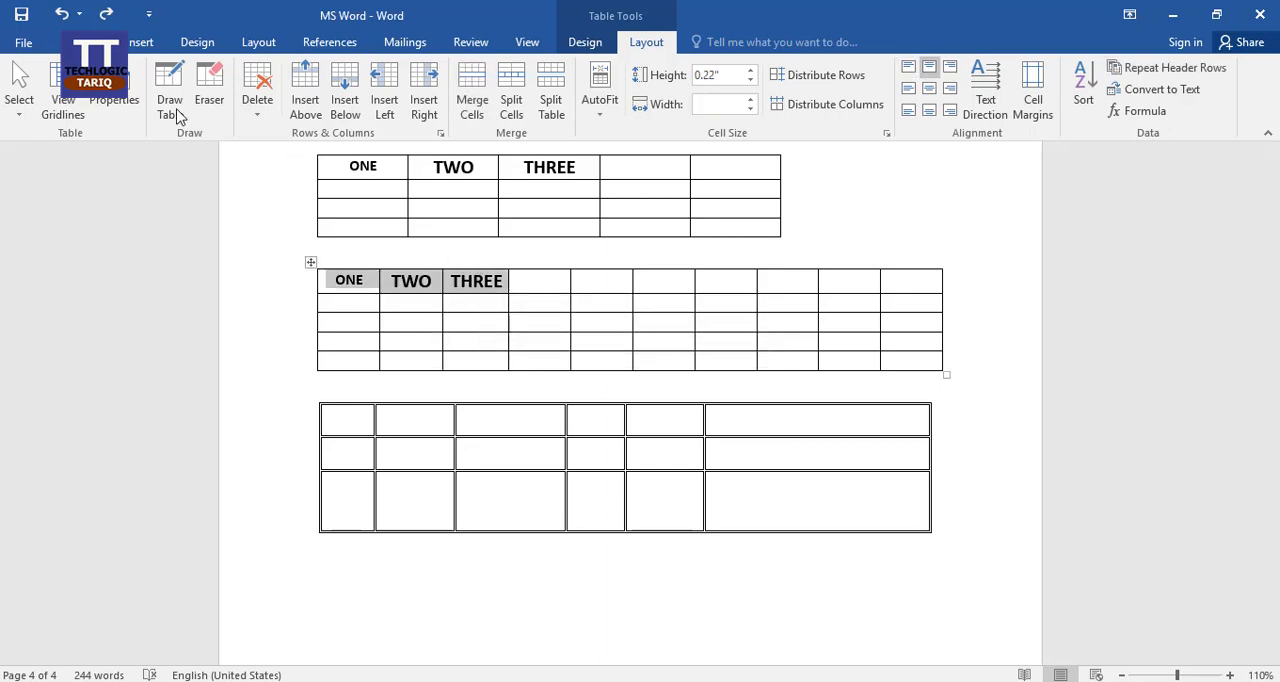
{"action": "left_click", "coordinate": [114, 92]}
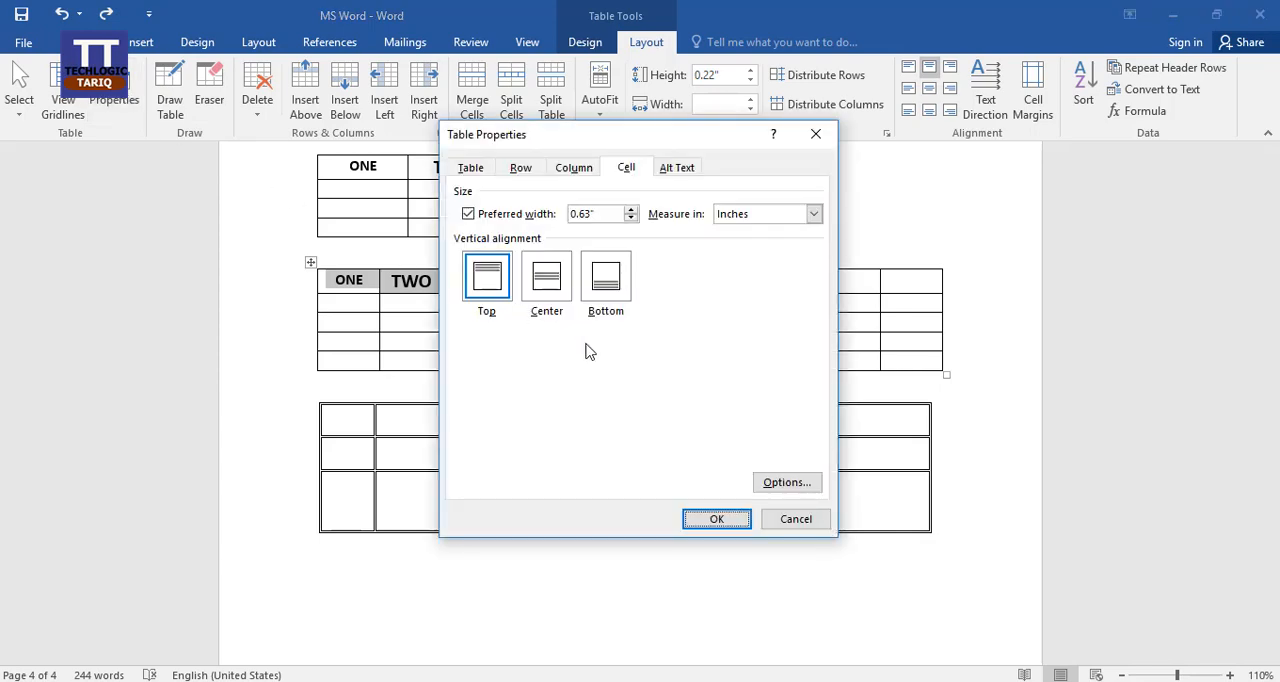
{"action": "left_click_drag", "start_coordinate": [640, 143], "coordinate": [886, 133]}
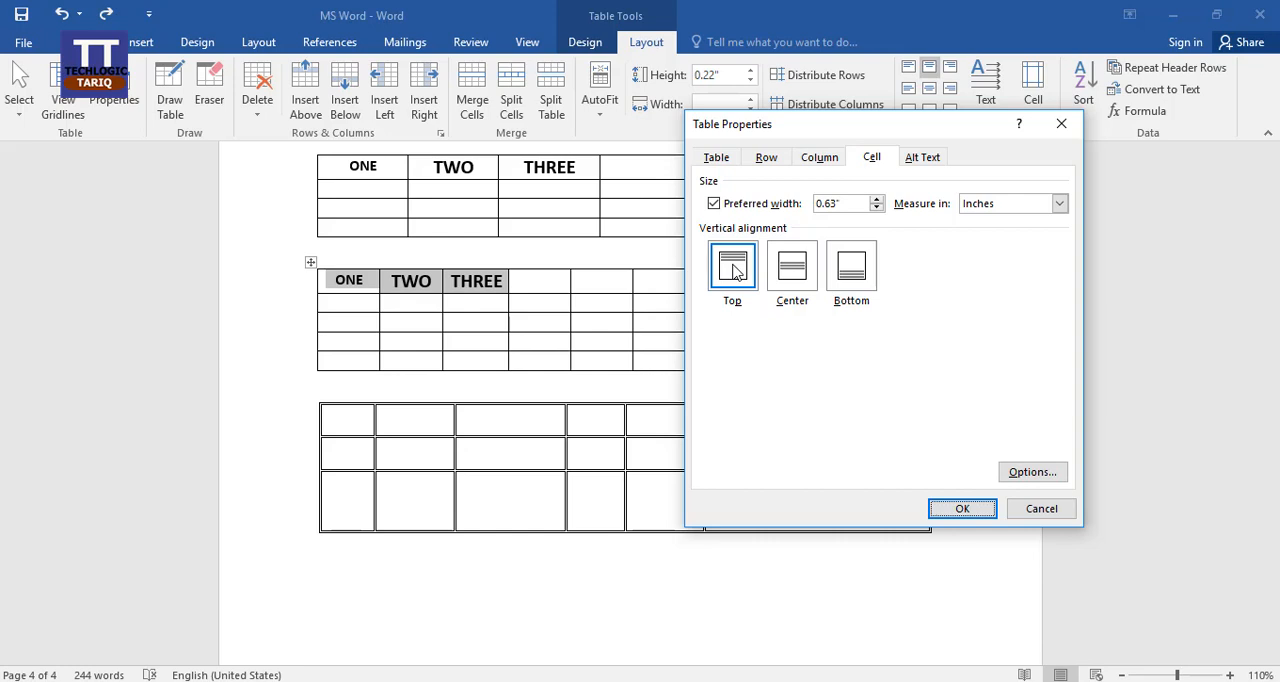
{"action": "left_click", "coordinate": [803, 277]}
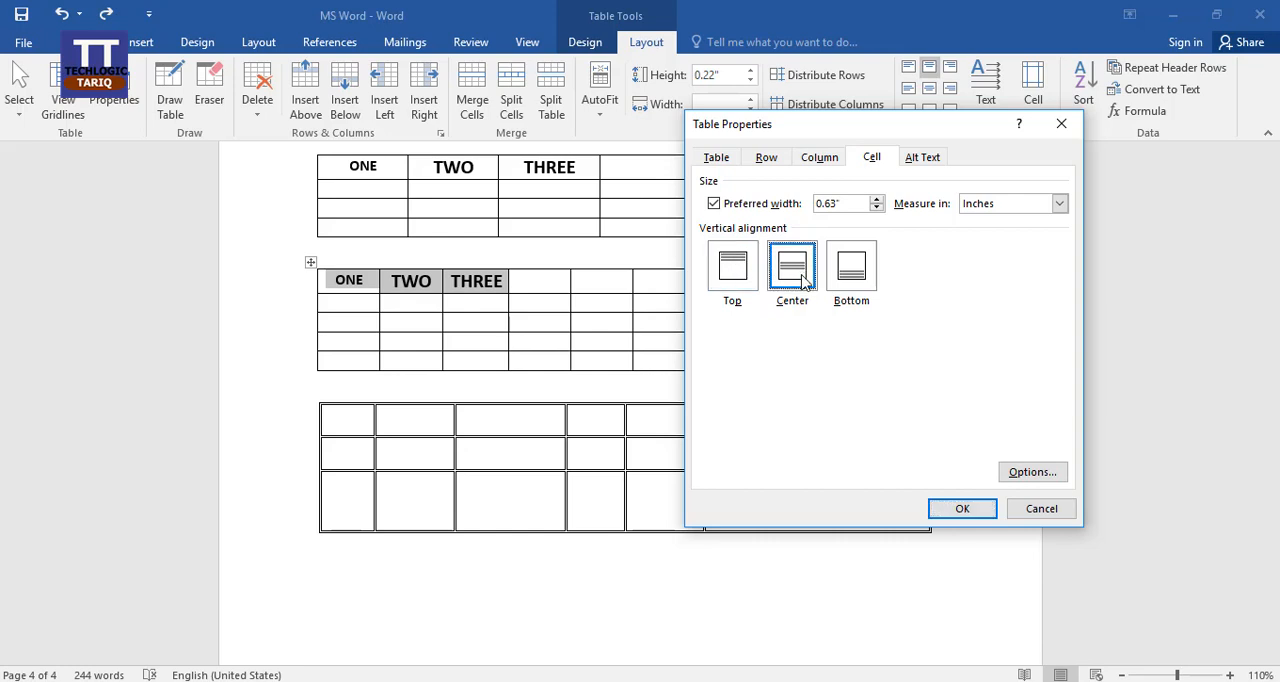
{"action": "left_click", "coordinate": [972, 509]}
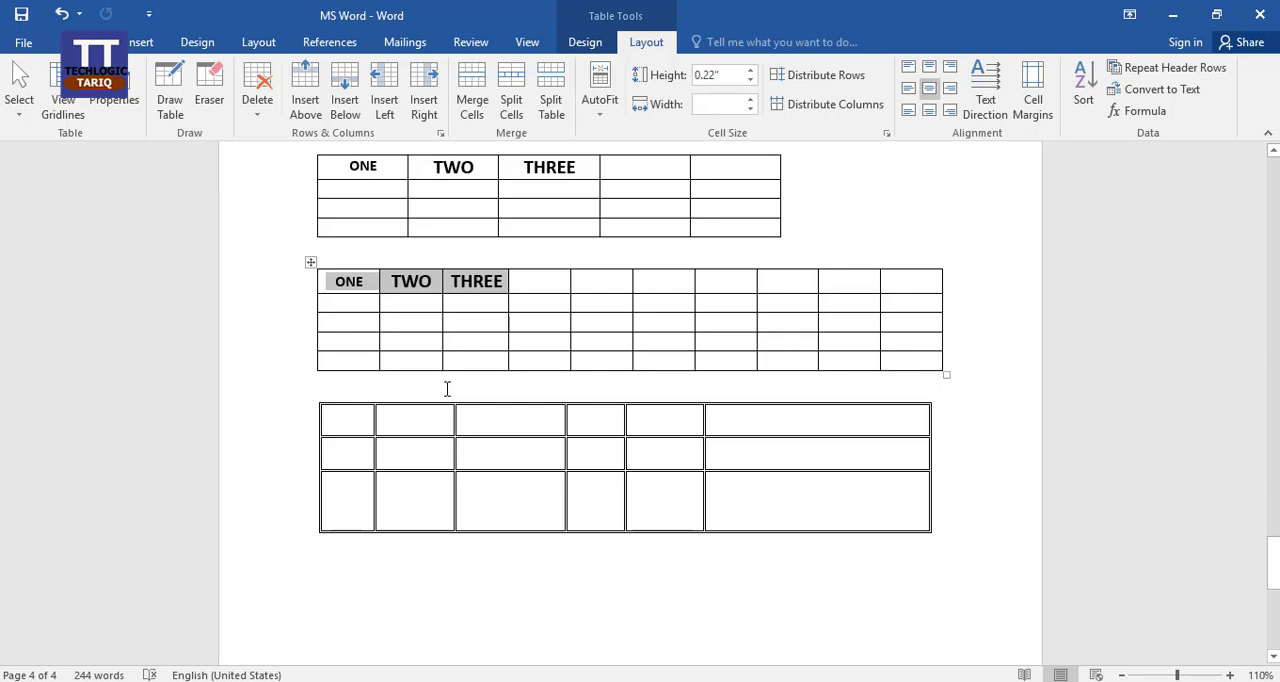
{"action": "key", "text": "ctrl+z"}
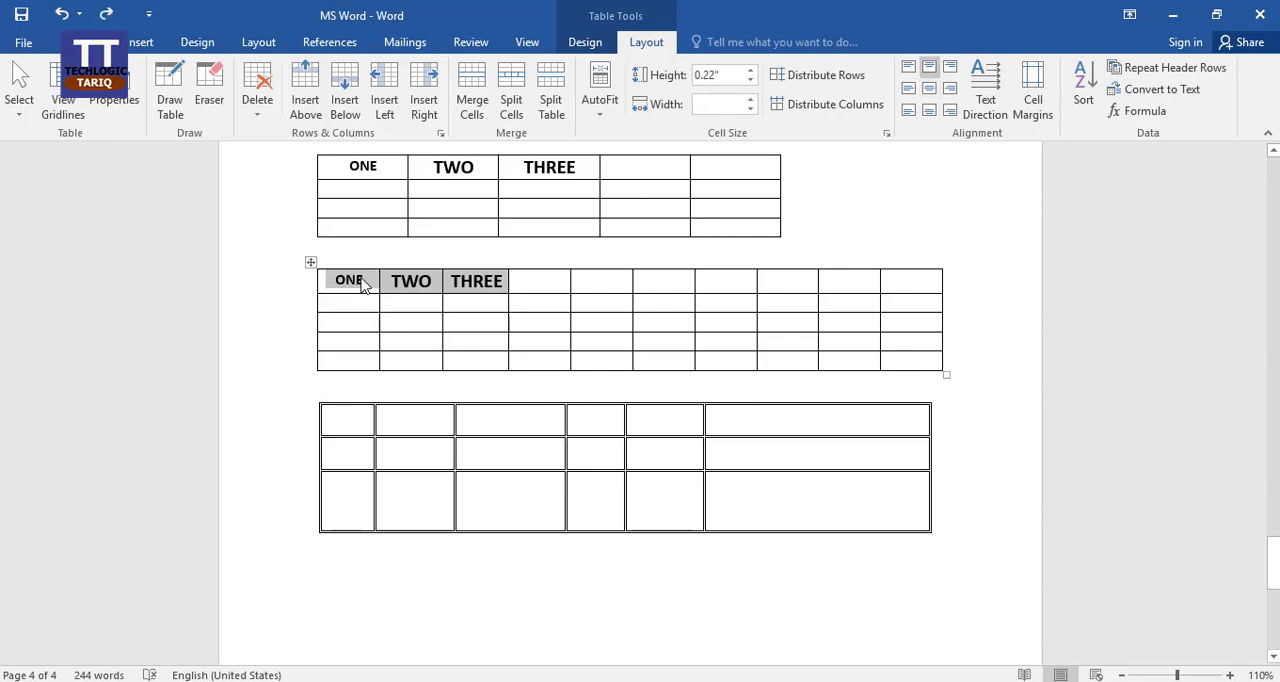
Set the vertical alignment of the ten-column table's ONE, TWO and THREE cells to Bottom.
{"action": "left_click", "coordinate": [118, 100]}
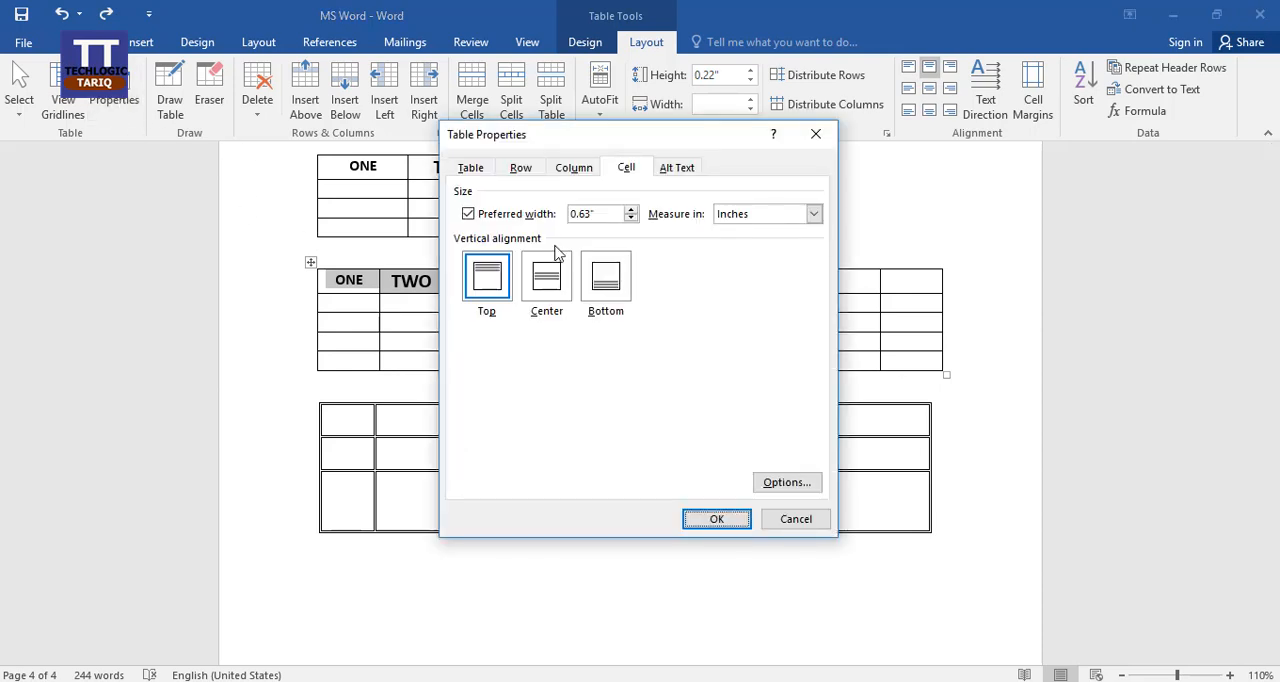
{"action": "left_click", "coordinate": [604, 281]}
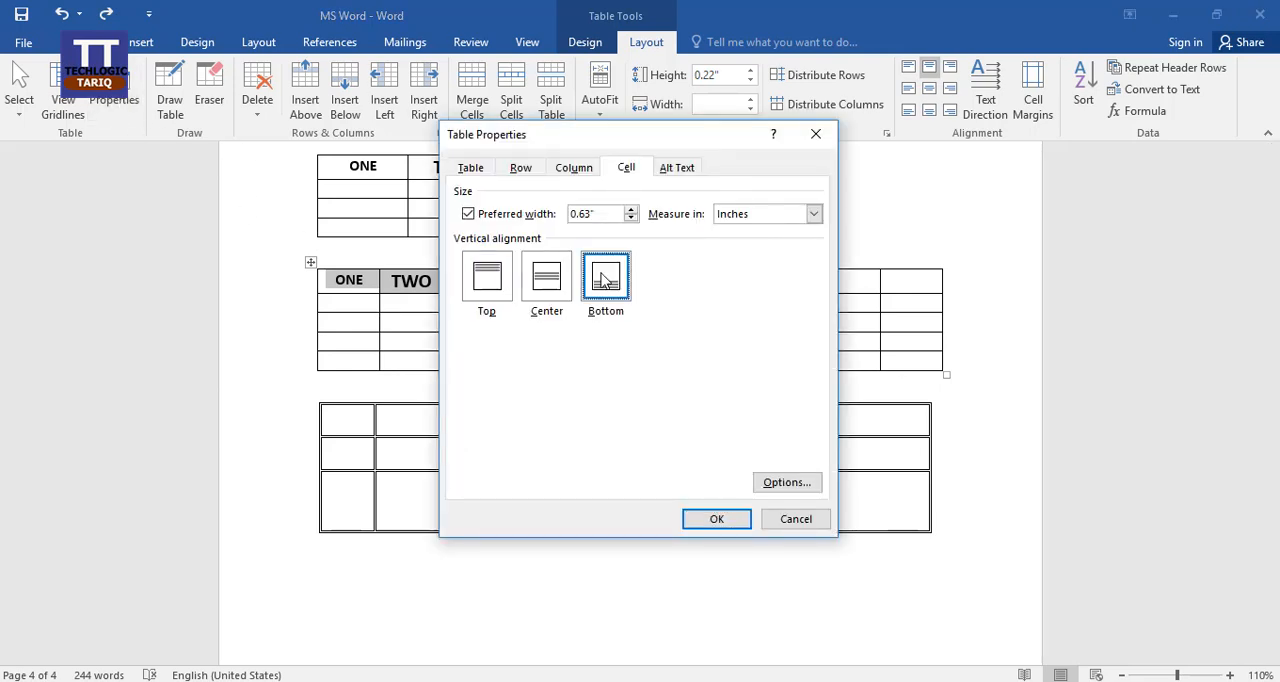
{"action": "left_click", "coordinate": [722, 518]}
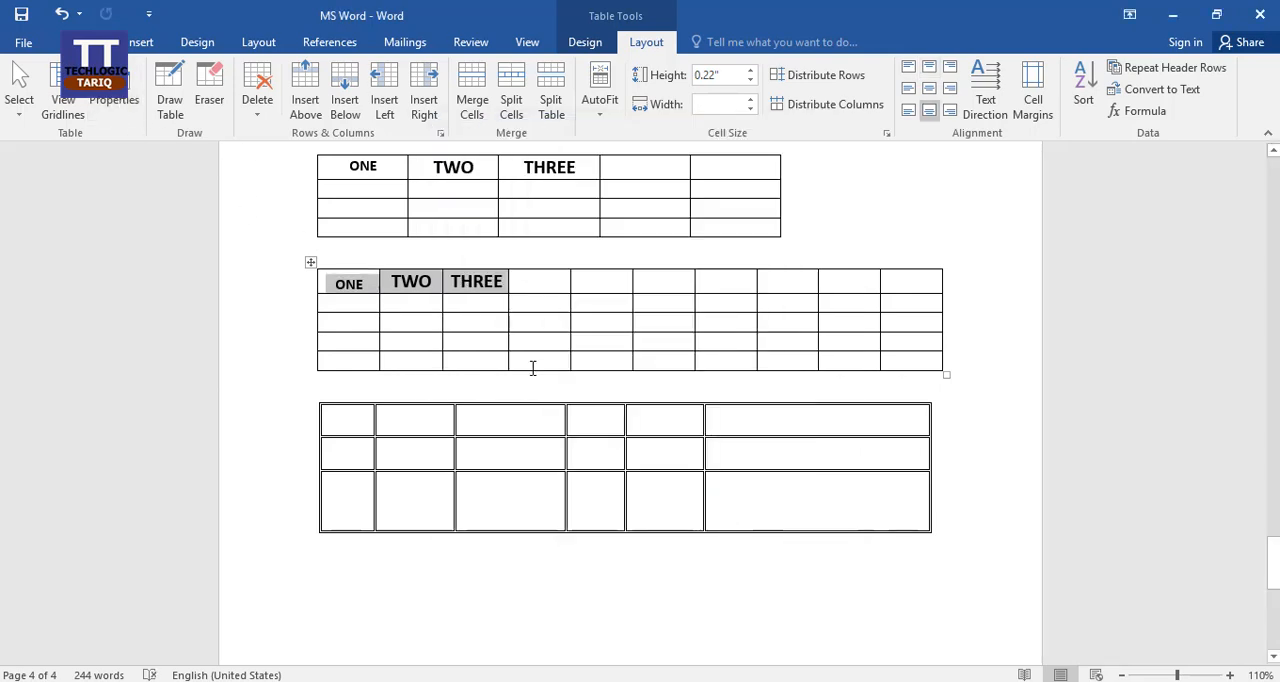
{"action": "left_click", "coordinate": [402, 282]}
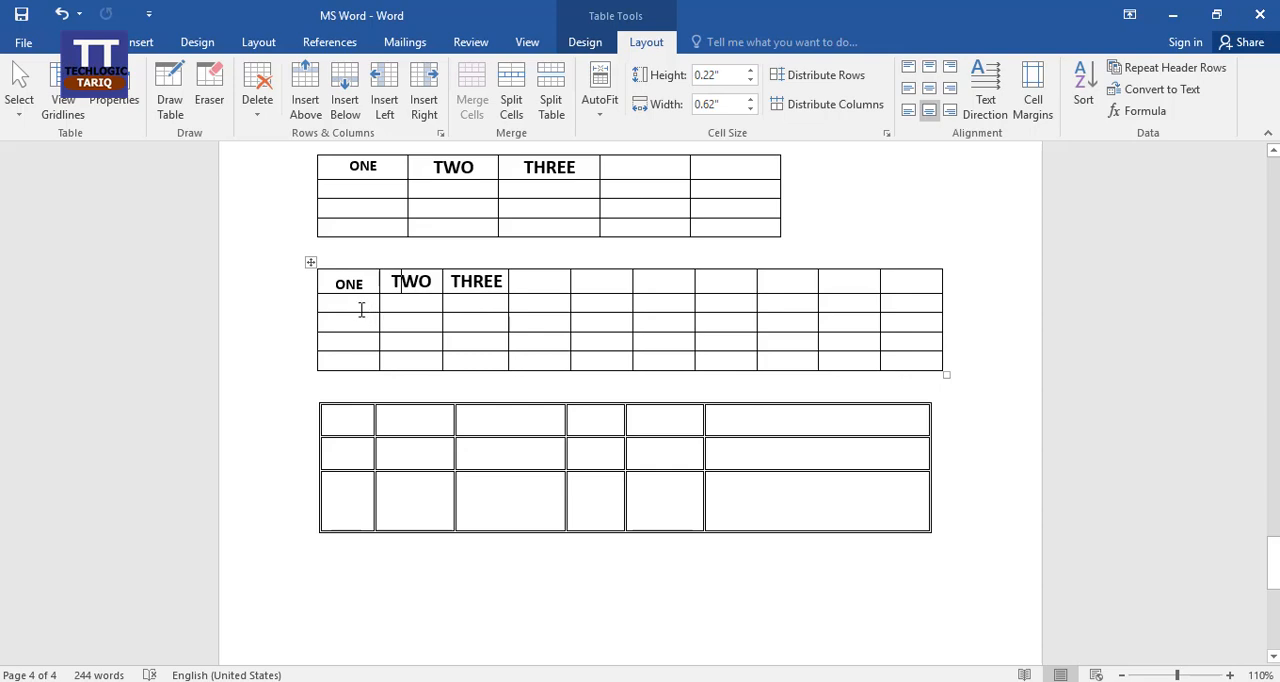
Examine the alt text title and description options in the ten-column table's properties, and close them without changes.
{"action": "left_click", "coordinate": [361, 310]}
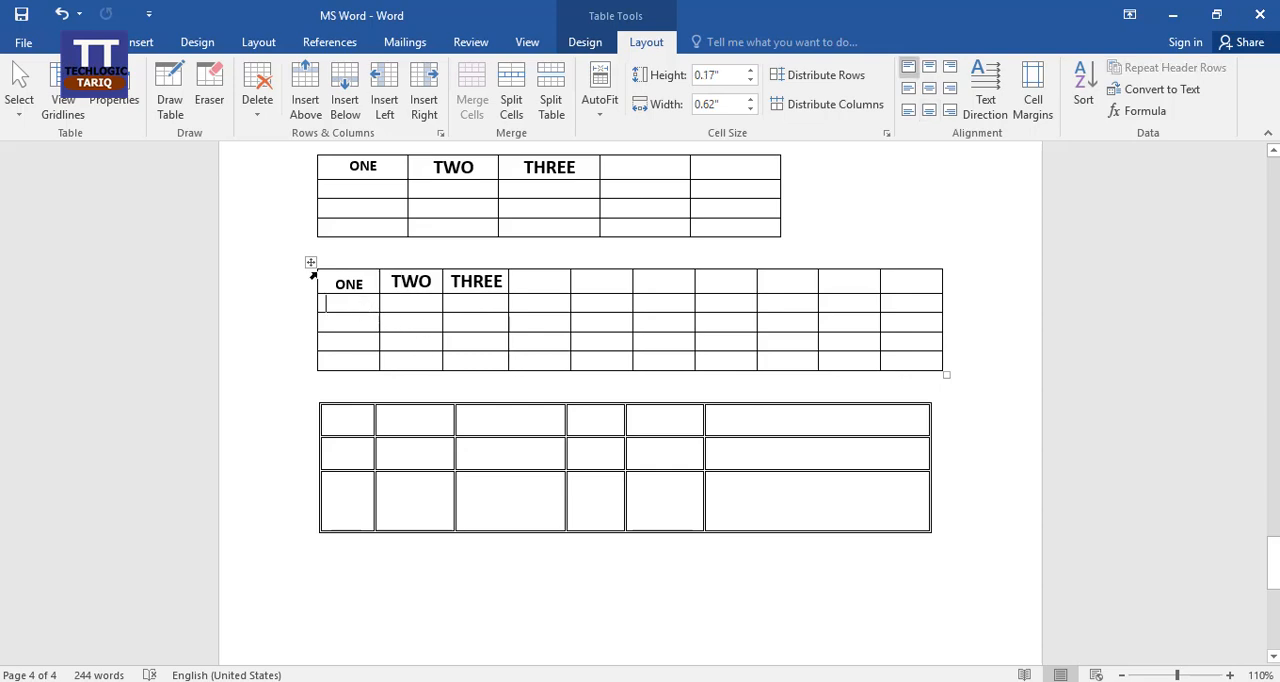
{"action": "left_click", "coordinate": [120, 95]}
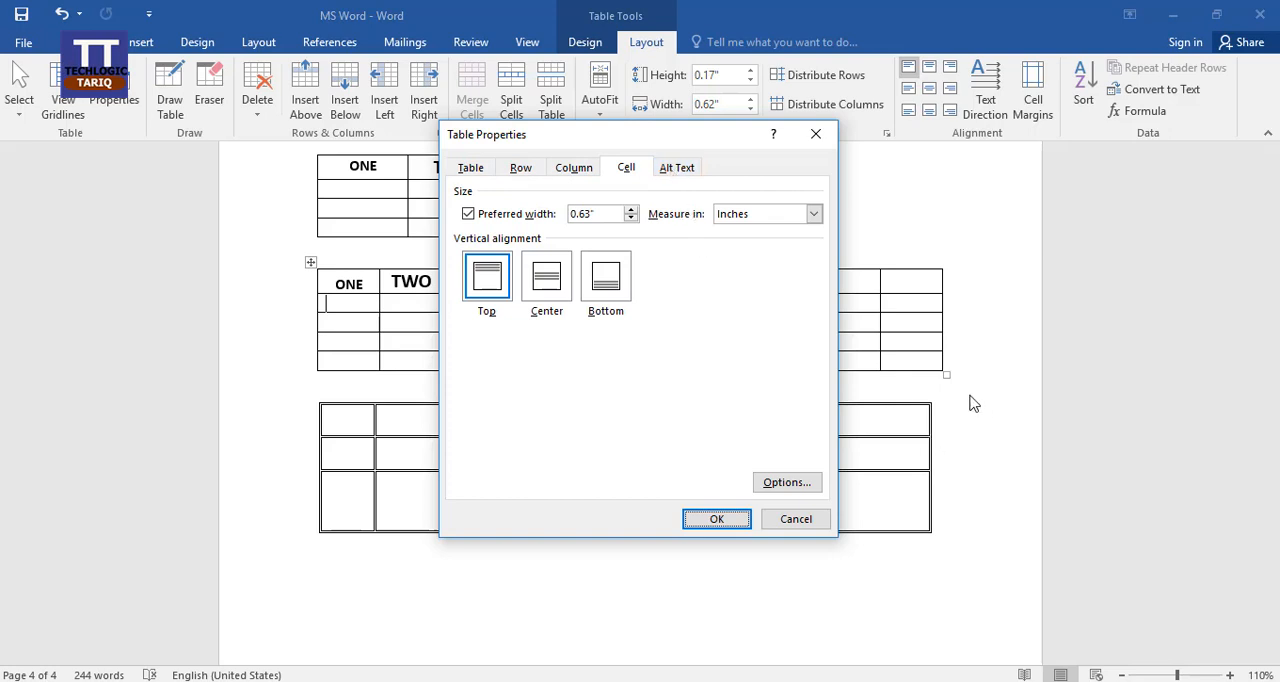
{"action": "left_click", "coordinate": [679, 170]}
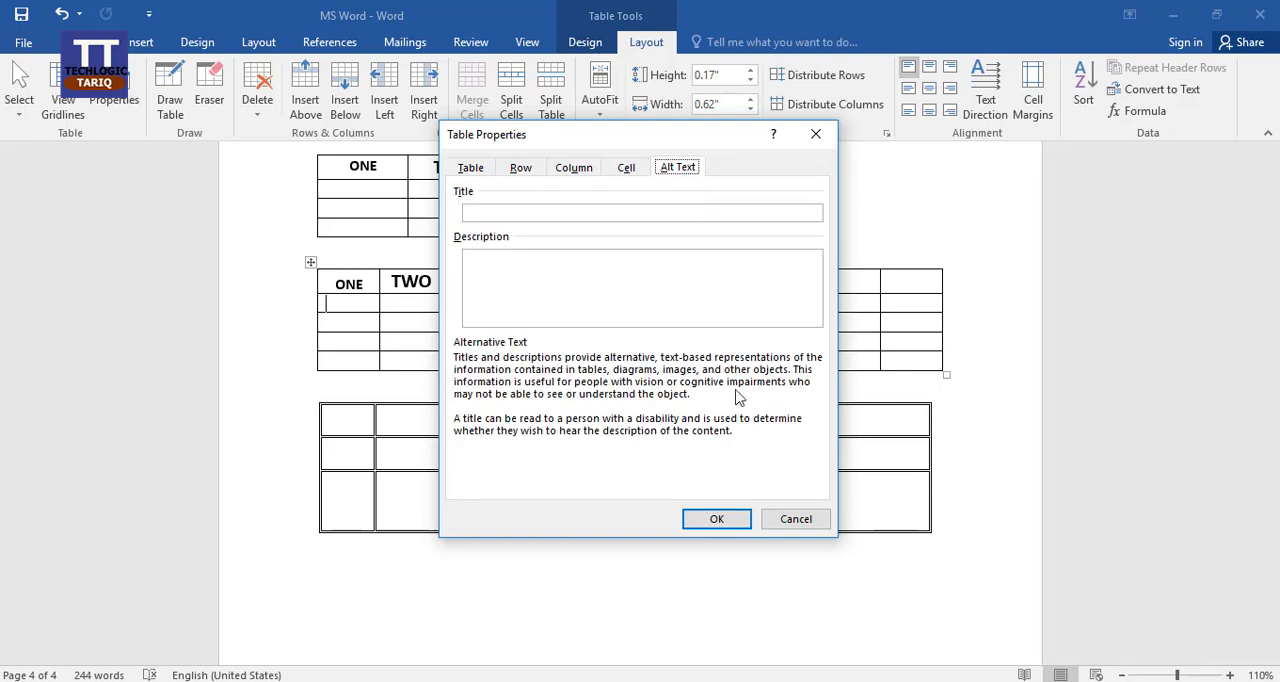
{"action": "left_click", "coordinate": [796, 520]}
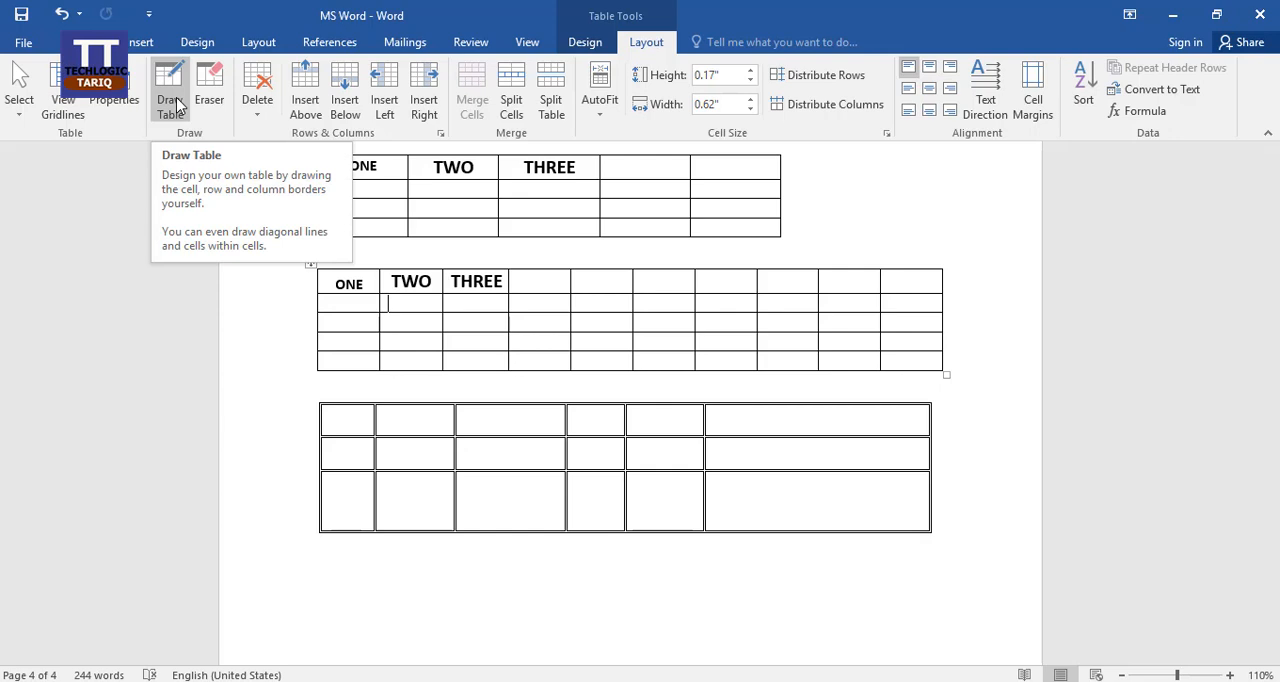
Draw a wide and a narrow table below the existing ones, and divide the wide one with a vertical border about 0.6 inches in.
{"action": "left_click", "coordinate": [176, 104]}
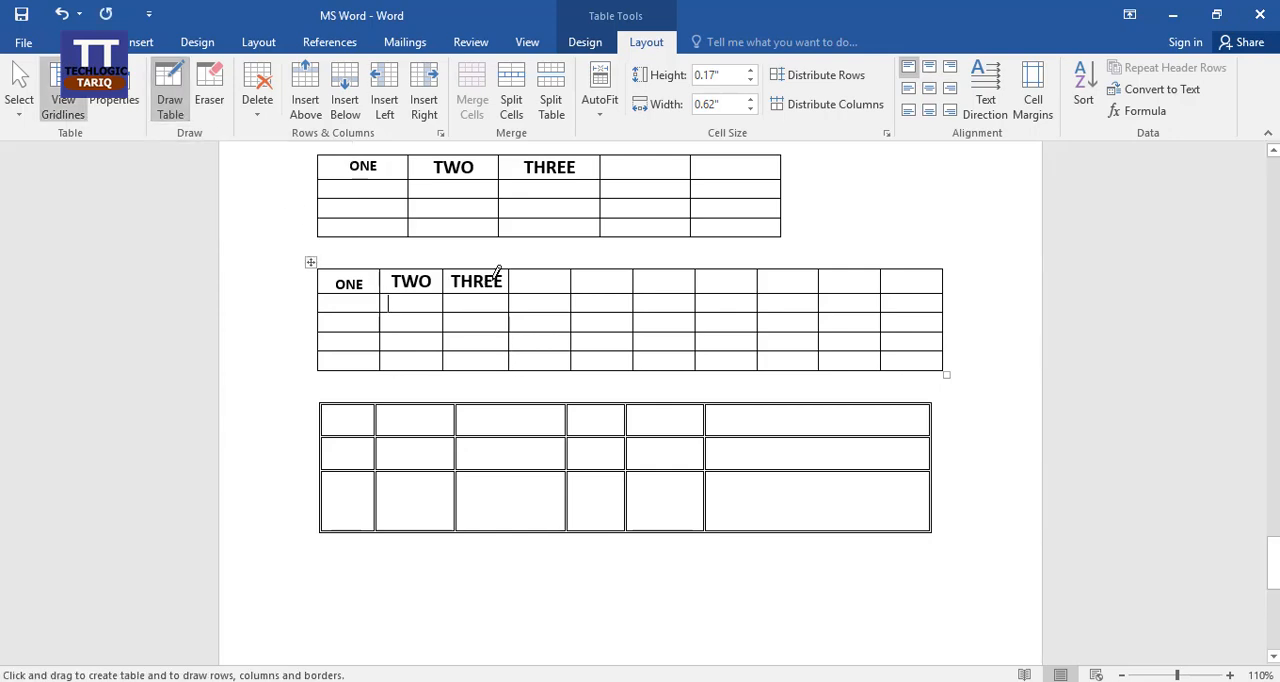
{"action": "mouse_move", "coordinate": [389, 555]}
{"action": "left_mouse_down"}
{"action": "mouse_move", "coordinate": [560, 591]}
{"action": "mouse_move", "coordinate": [576, 620]}
{"action": "left_mouse_up"}
{"action": "left_click_drag", "start_coordinate": [485, 562], "coordinate": [492, 617]}
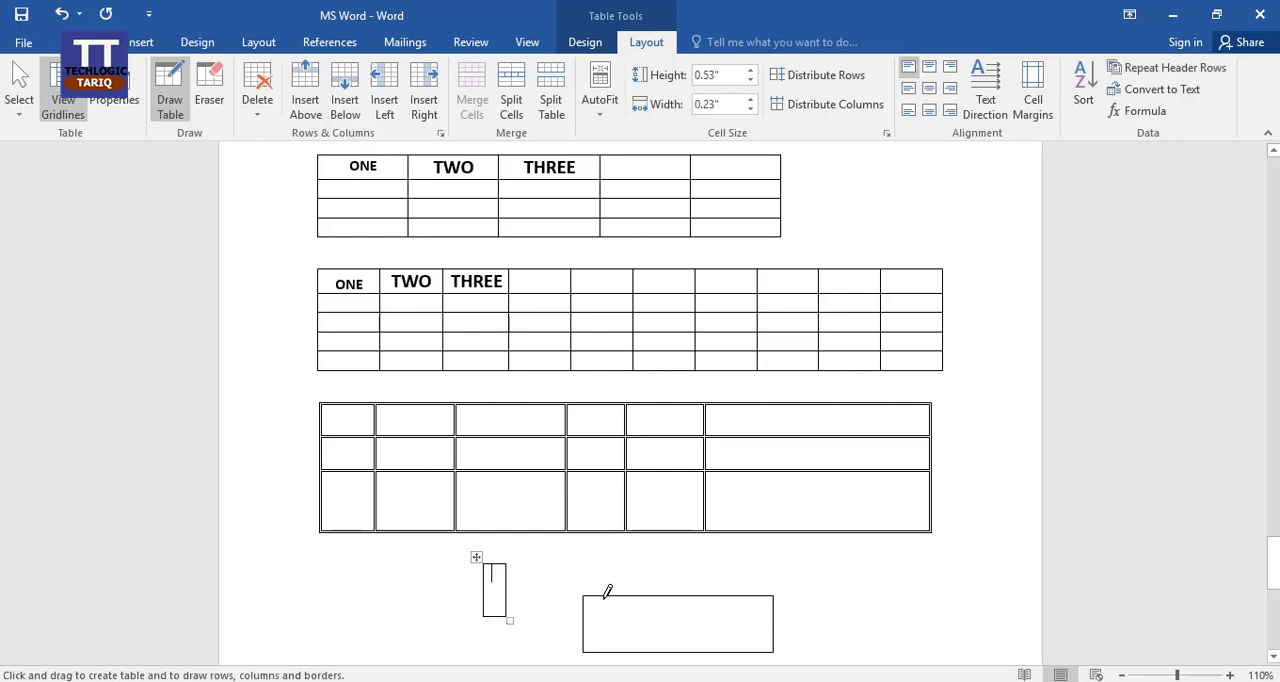
{"action": "left_click_drag", "start_coordinate": [645, 597], "coordinate": [646, 651]}
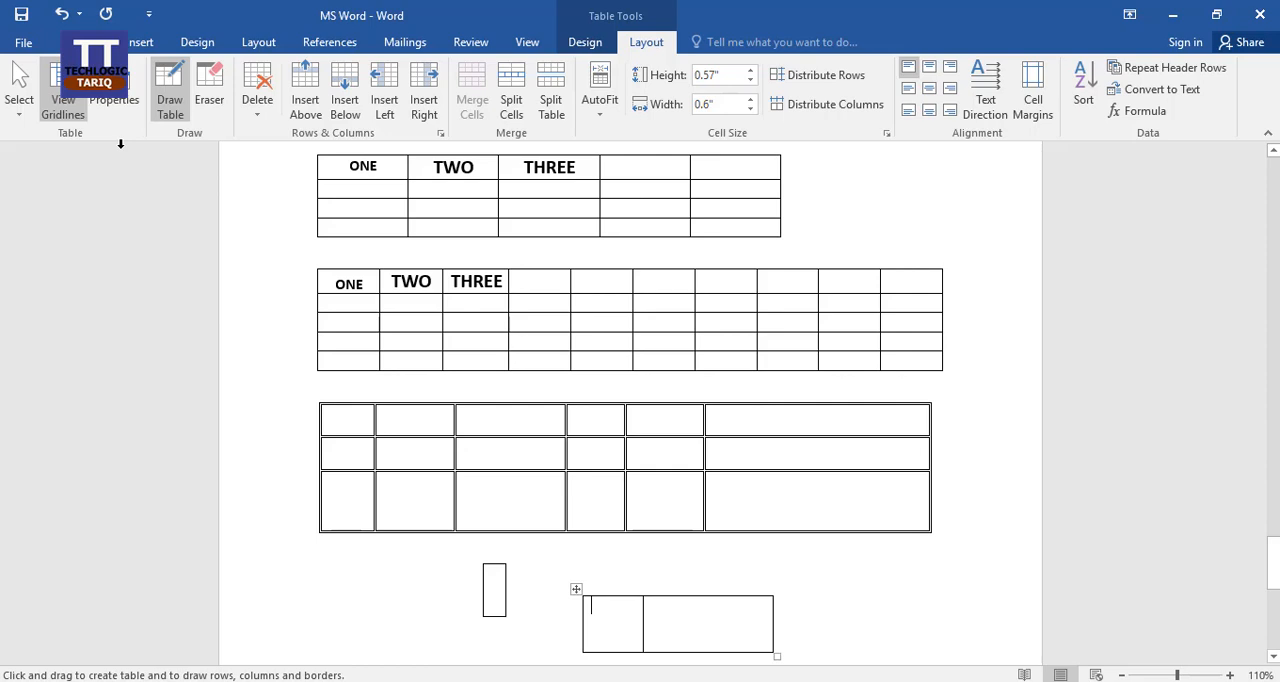
{"action": "key", "text": "Escape"}
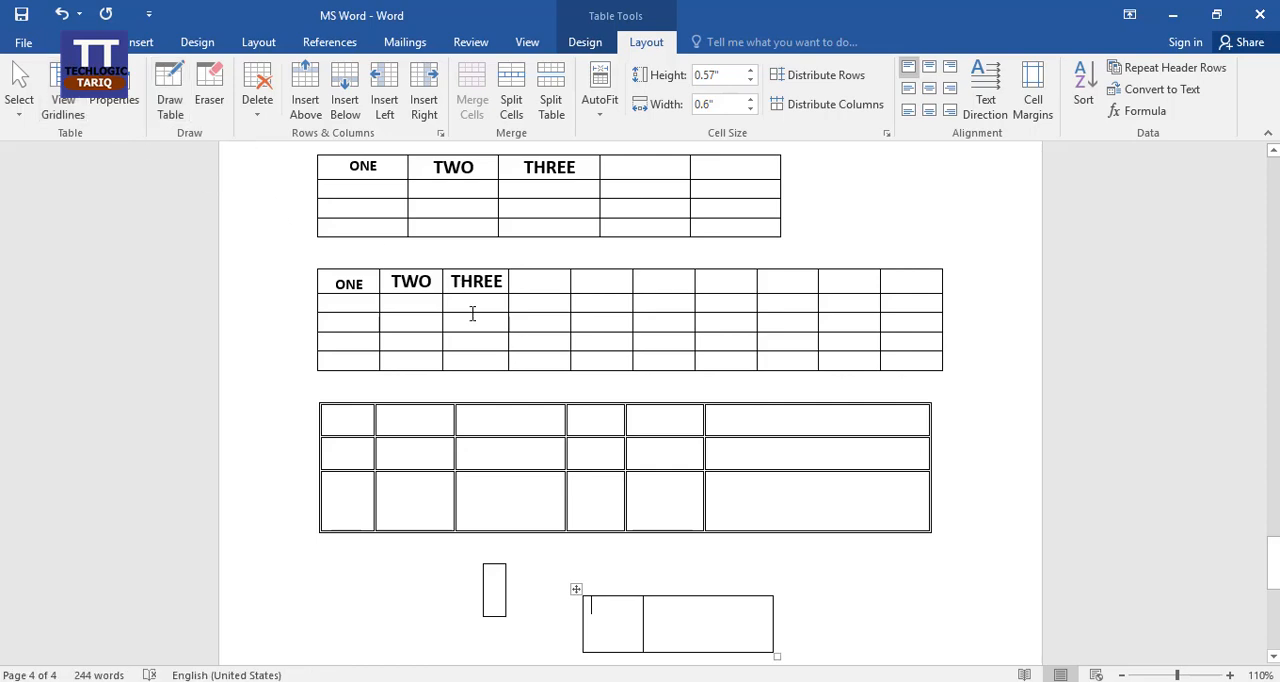
Erase borders between several body cells of the ten-column table with the table eraser, and undo the erasures.
{"action": "left_click", "coordinate": [210, 88]}
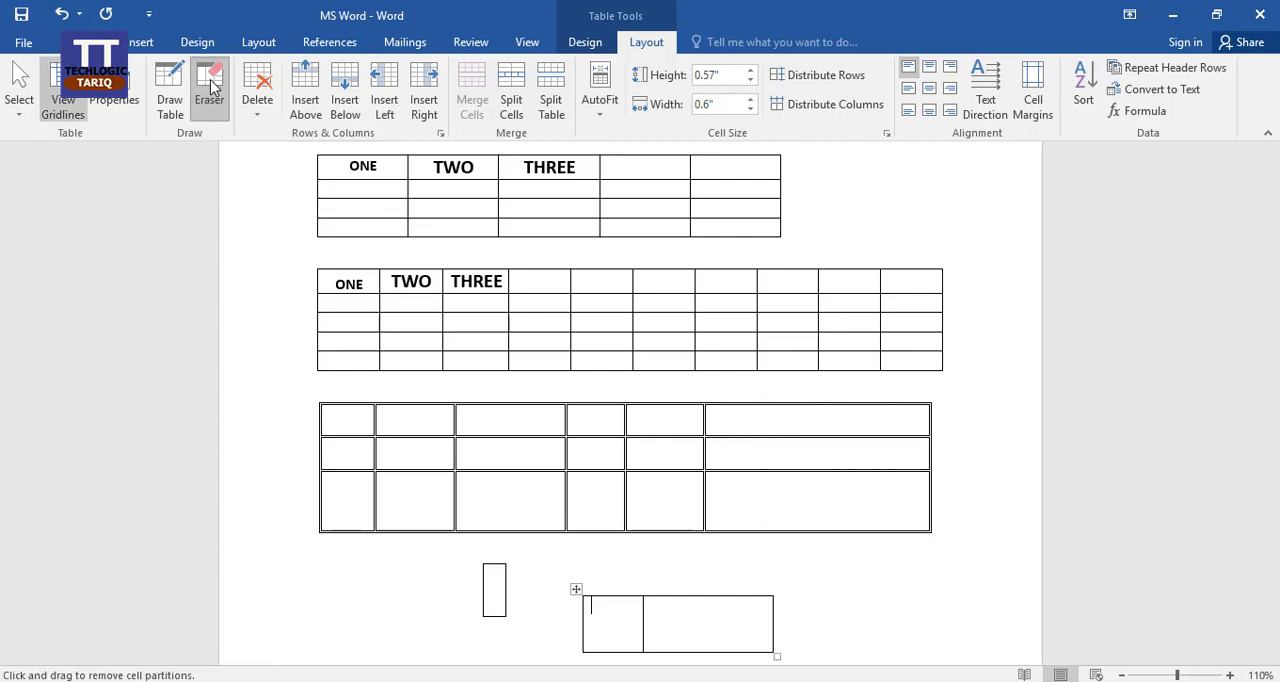
{"action": "left_click", "coordinate": [610, 307]}
{"action": "left_click_drag", "start_coordinate": [610, 307], "coordinate": [680, 357]}
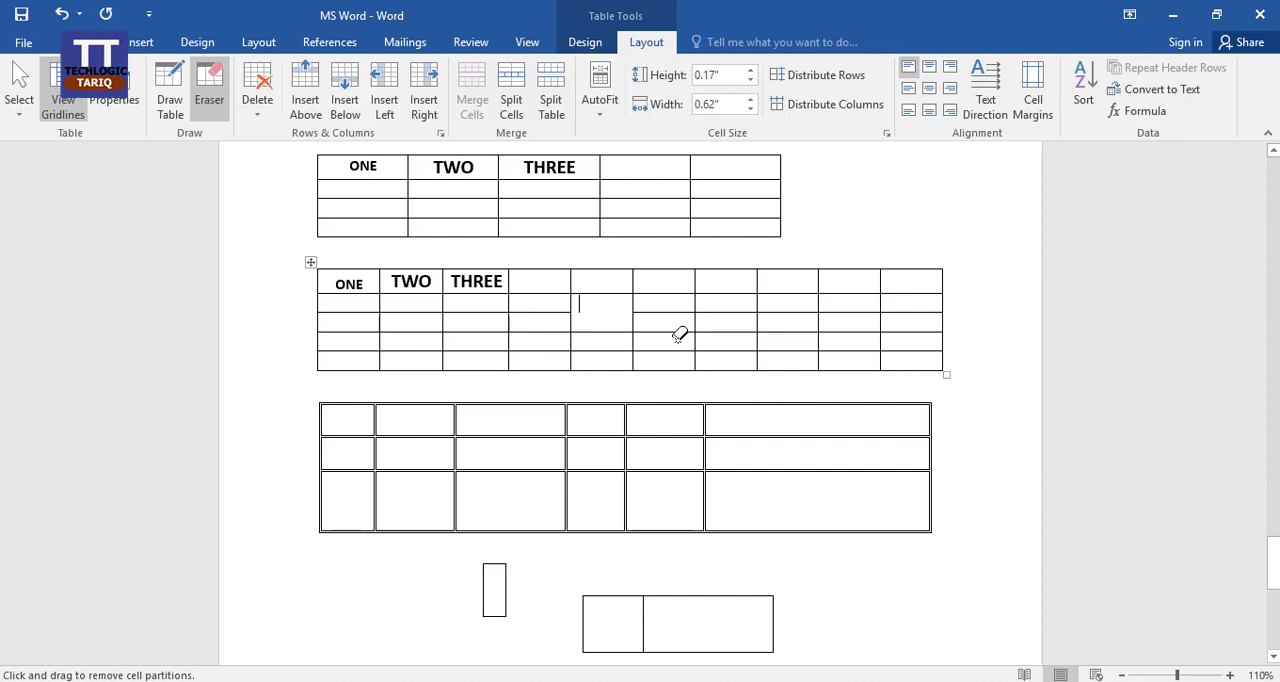
{"action": "mouse_move", "coordinate": [672, 303]}
{"action": "left_mouse_down"}
{"action": "mouse_move", "coordinate": [702, 303]}
{"action": "mouse_move", "coordinate": [787, 346]}
{"action": "left_mouse_up"}
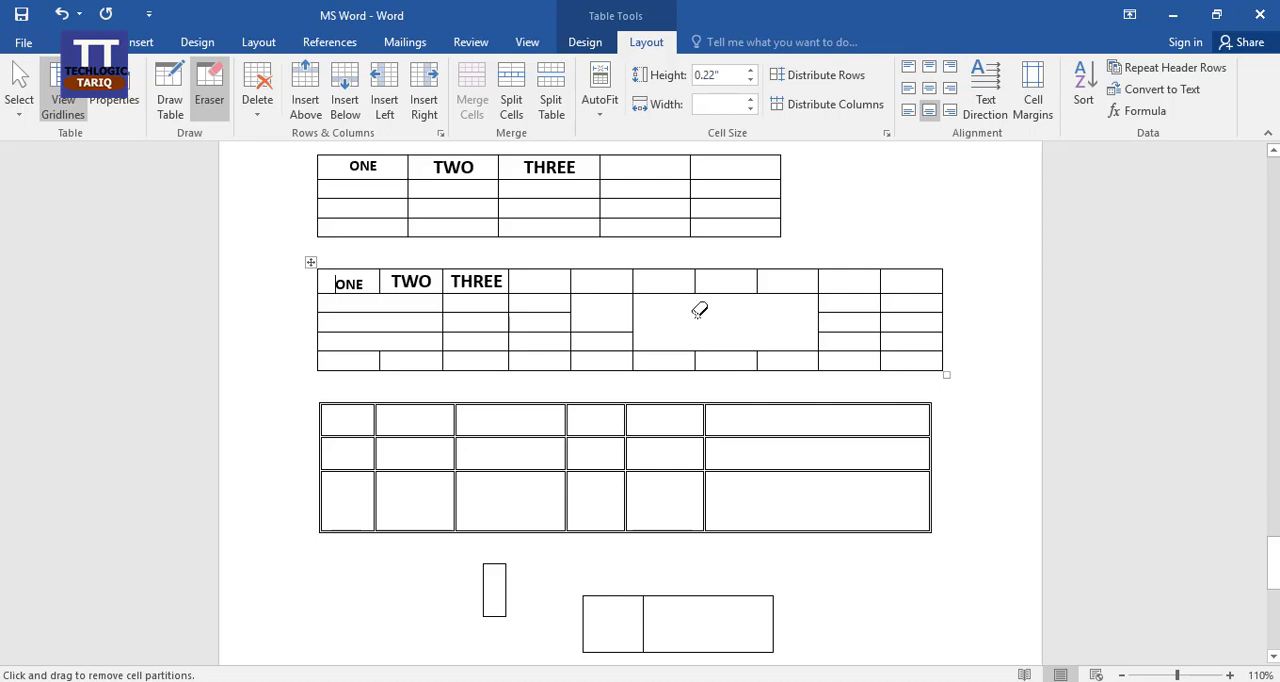
{"action": "key", "text": "ctrl+z"}
{"action": "key", "text": "ctrl+z"}
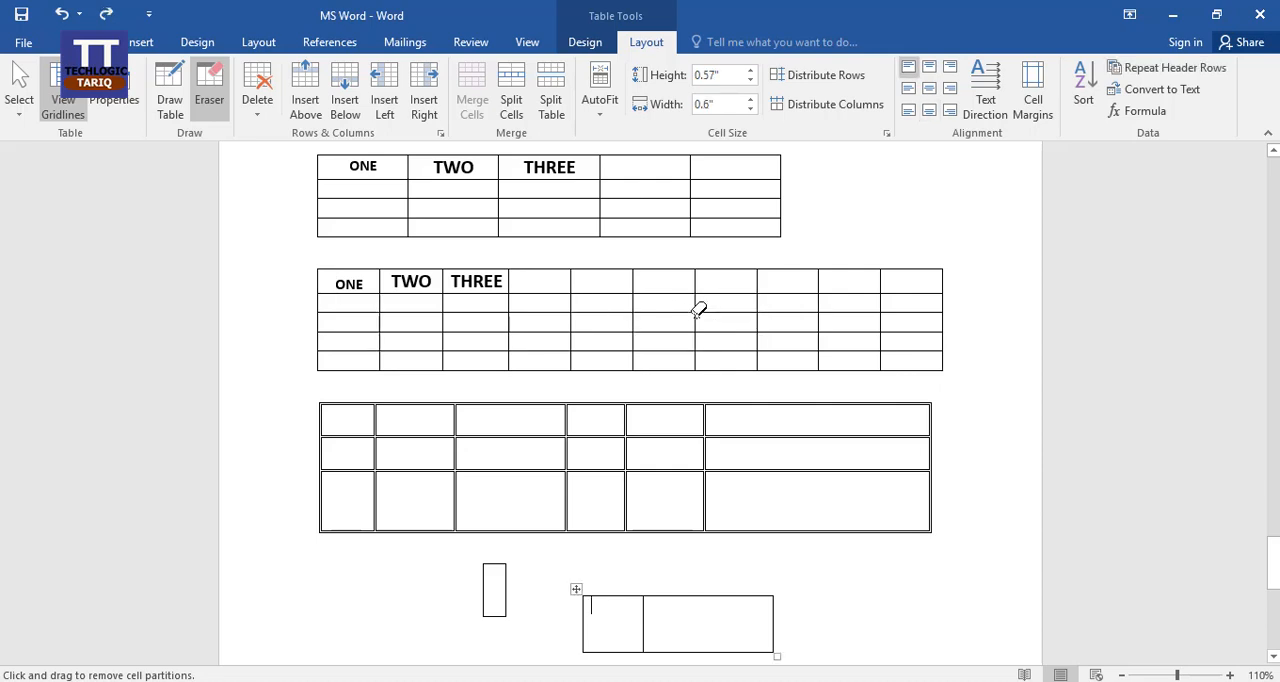
{"action": "left_click", "coordinate": [211, 104]}
{"action": "key", "text": "Escape"}
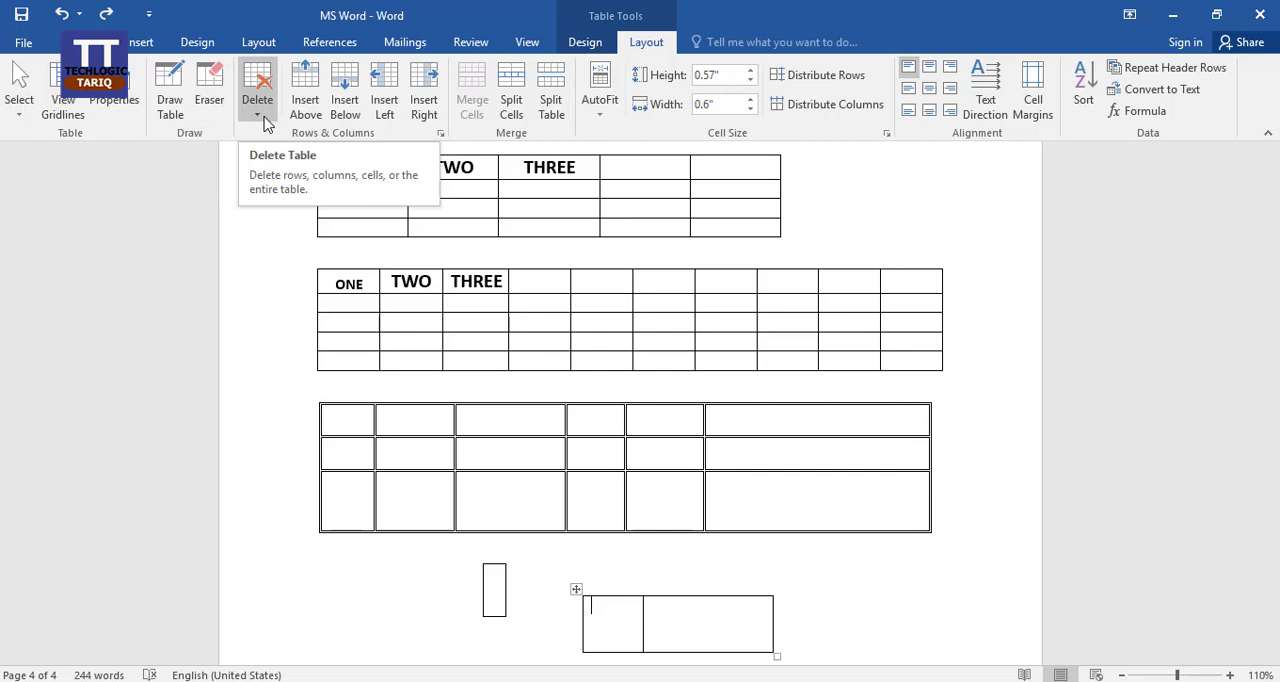
Fill the ten-column table's second row, one value per cell, with 1, 2, 3, 4, 5, 6, 7, 7, 9 and 10.
{"action": "left_click", "coordinate": [361, 307]}
{"action": "type", "text": "1"}
{"action": "key", "text": "Tab"}
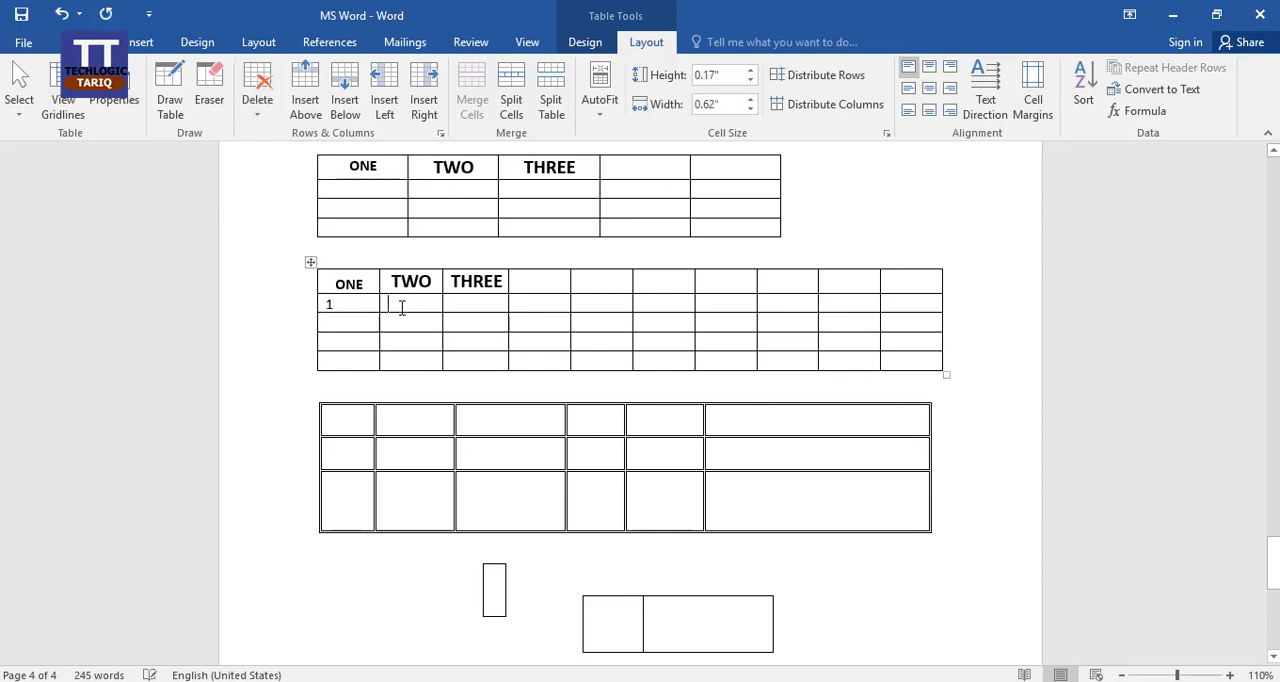
{"action": "type", "text": "2"}
{"action": "left_click", "coordinate": [486, 307]}
{"action": "type", "text": "3"}
{"action": "left_click", "coordinate": [532, 307]}
{"action": "type", "text": "4"}
{"action": "left_click", "coordinate": [608, 304]}
{"action": "type", "text": "5 "}
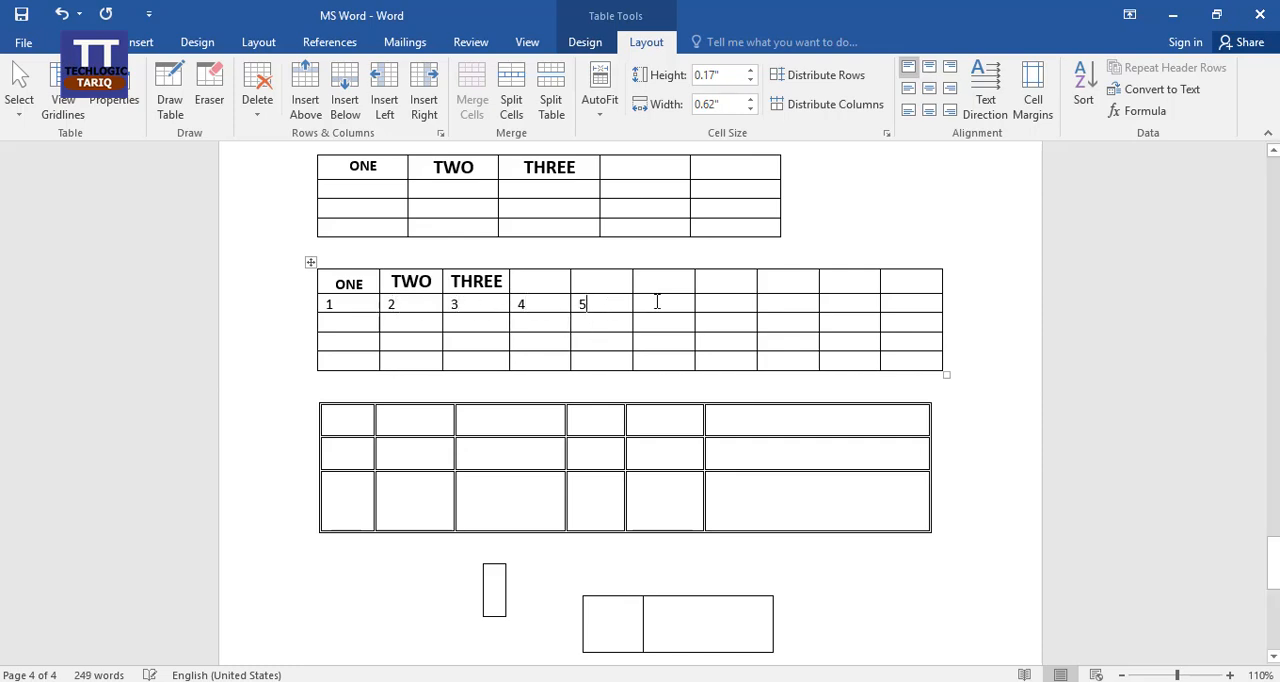
{"action": "type", "text": "6 7"}
{"action": "left_click", "coordinate": [770, 307]}
{"action": "type", "text": "7 "}
{"action": "type", "text": "9"}
{"action": "left_click", "coordinate": [890, 304]}
{"action": "type", "text": "10"}
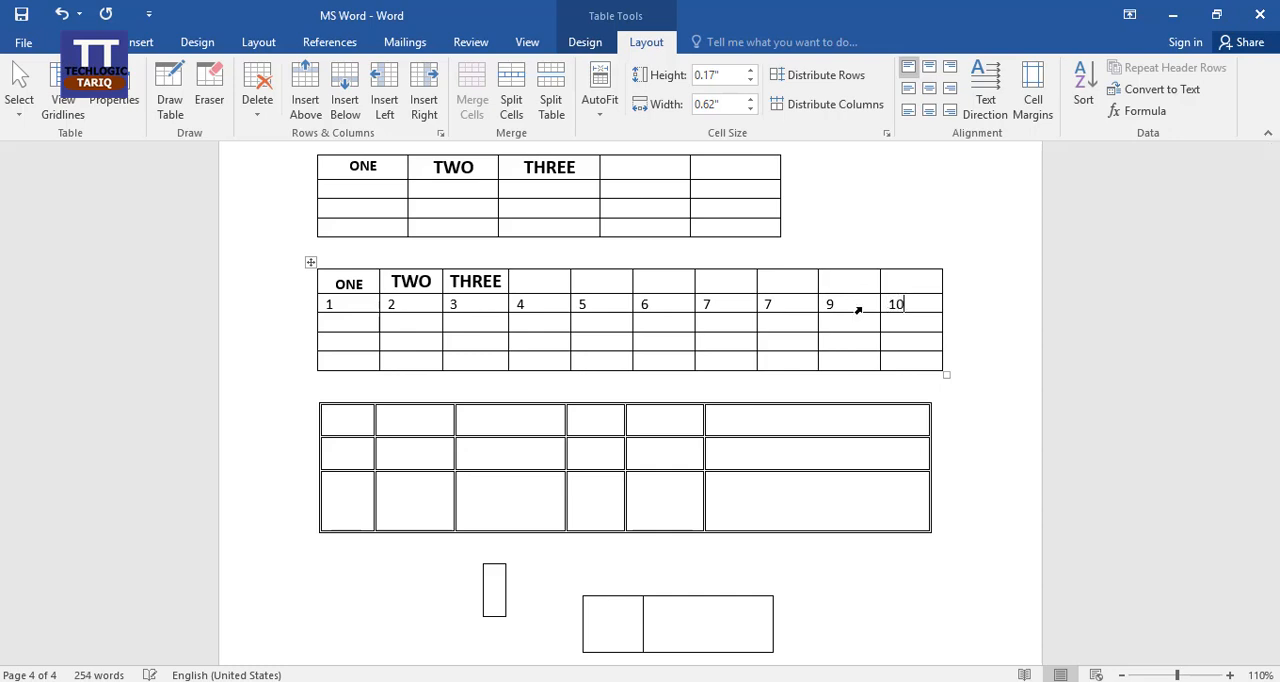
Examine the Delete Cells options for the cell containing 6, and close them without deleting anything.
{"action": "left_click", "coordinate": [652, 306]}
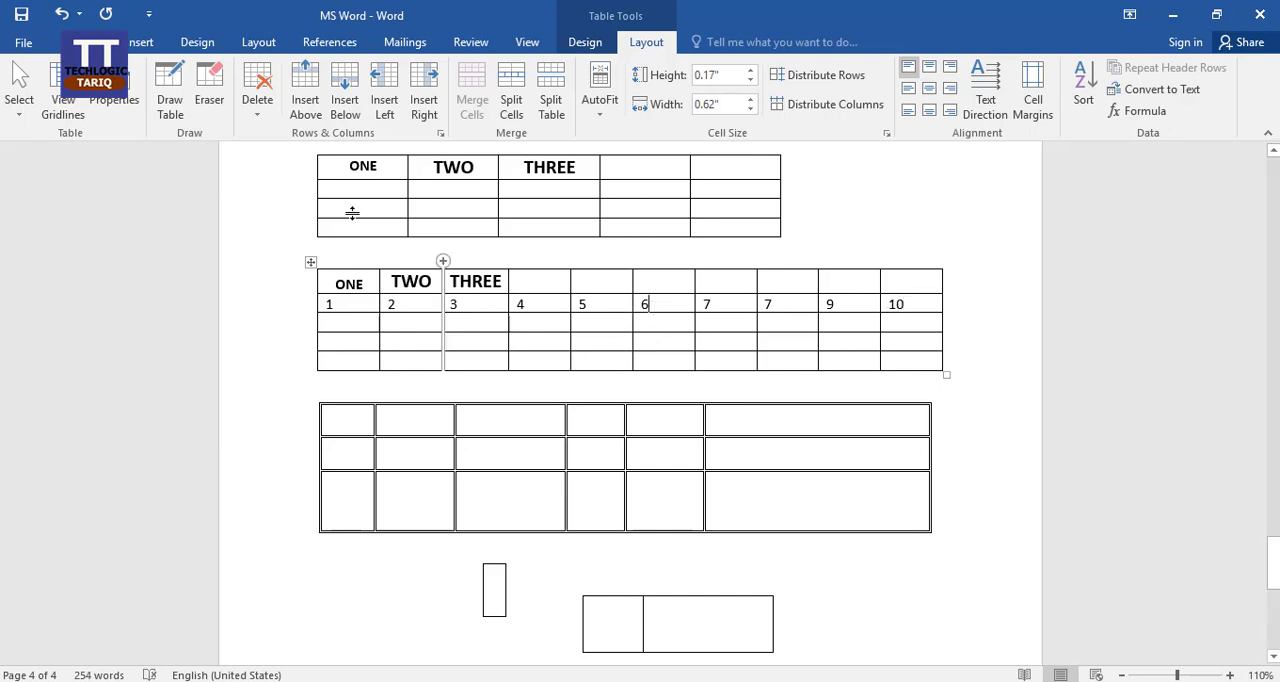
{"action": "left_click", "coordinate": [265, 120]}
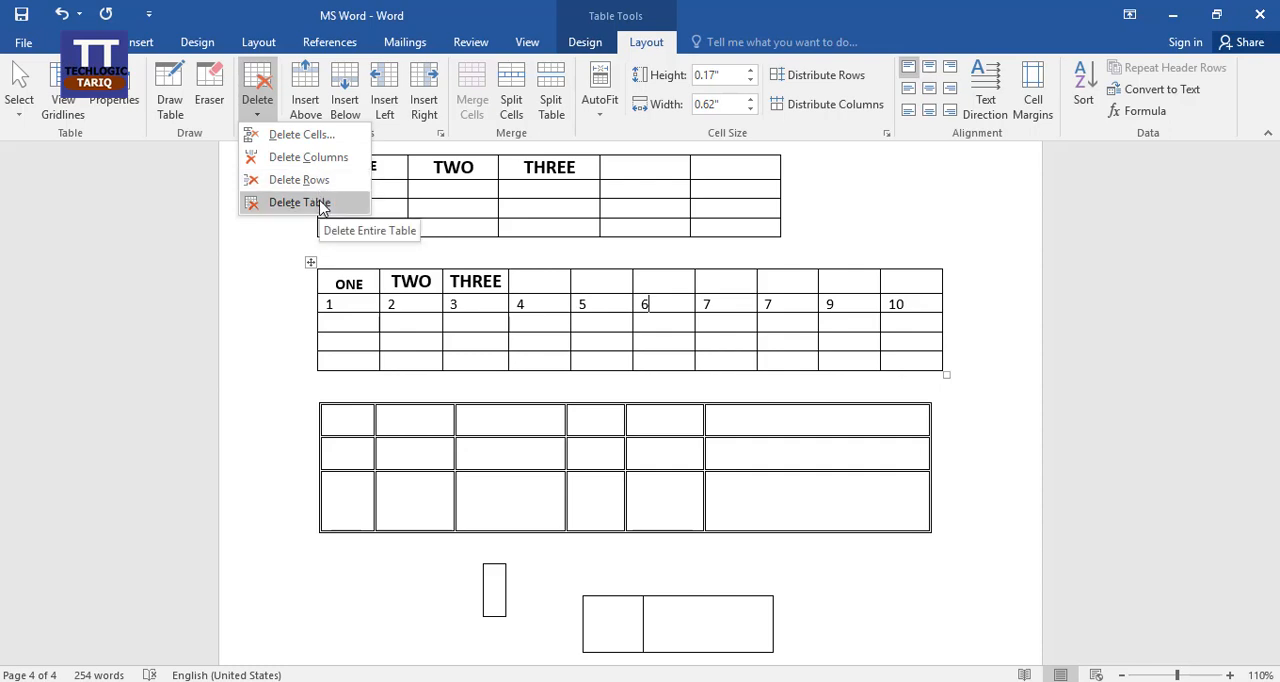
{"action": "left_click", "coordinate": [336, 143]}
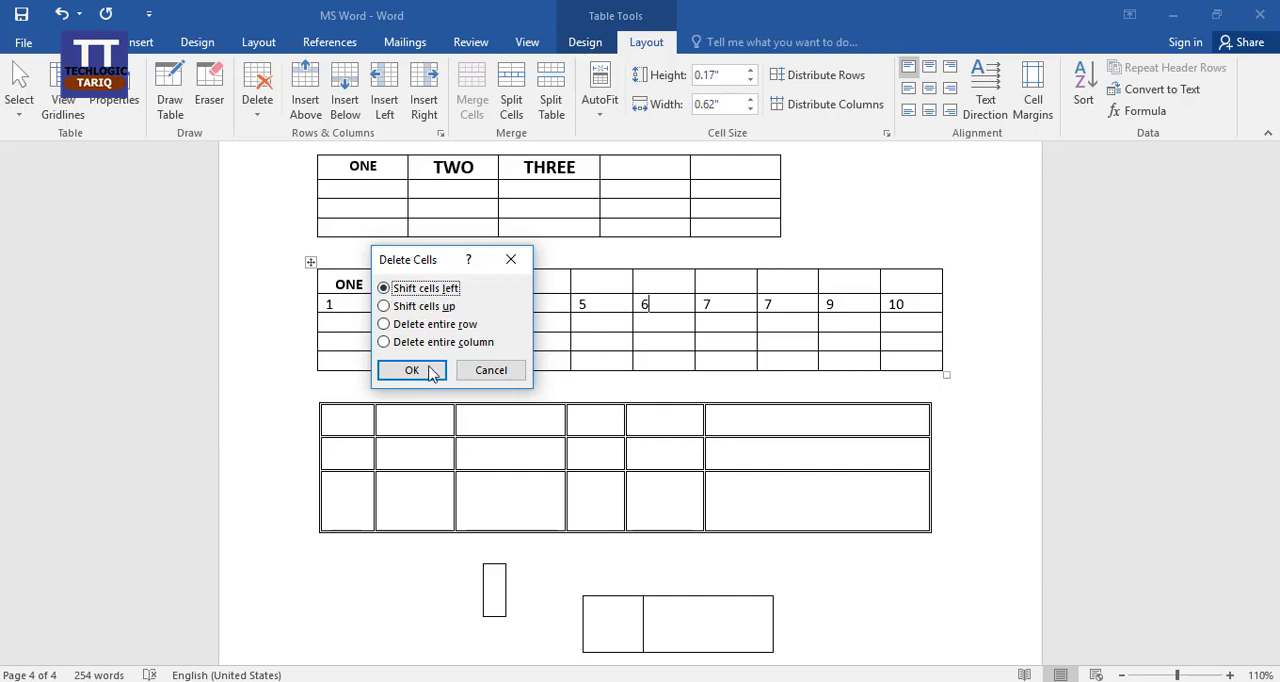
{"action": "left_click", "coordinate": [503, 372]}
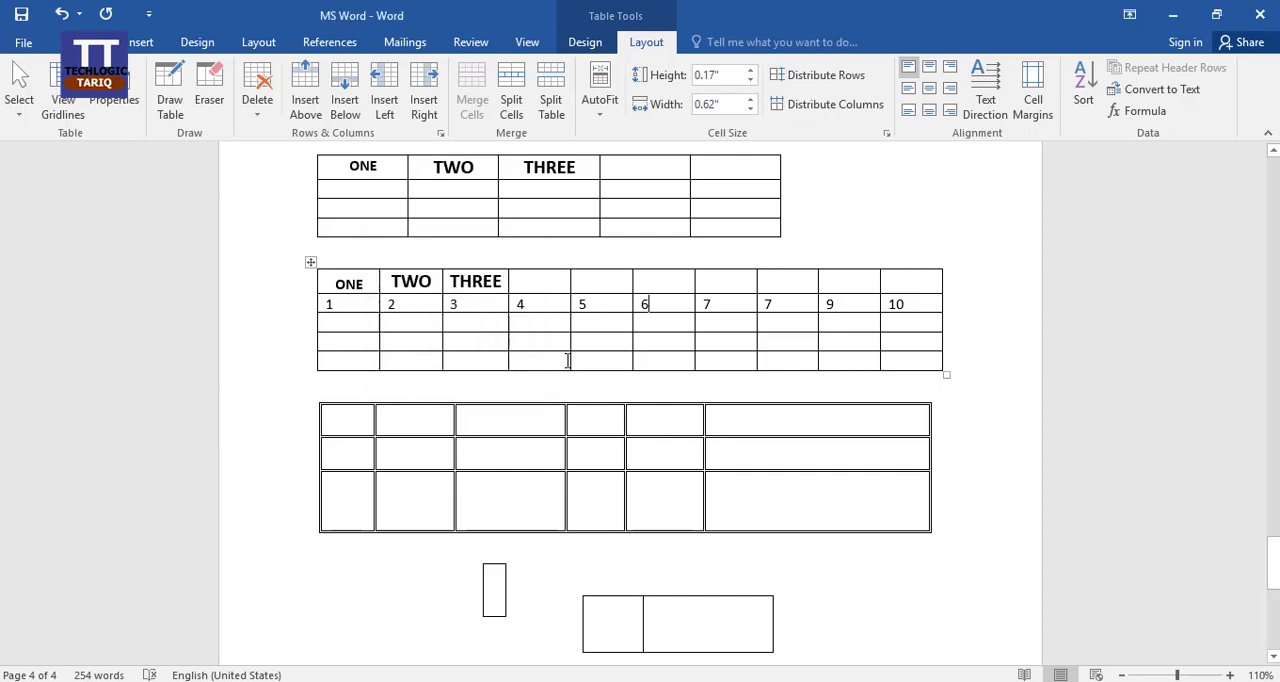
Replace the second 7 in the numbered row with 8.
{"action": "double_click", "coordinate": [767, 304]}
{"action": "type", "text": "8"}
Delete the cell containing 6 with the Shift cells left option, and undo the deletion.
{"action": "left_click", "coordinate": [258, 104]}
{"action": "left_click", "coordinate": [301, 134]}
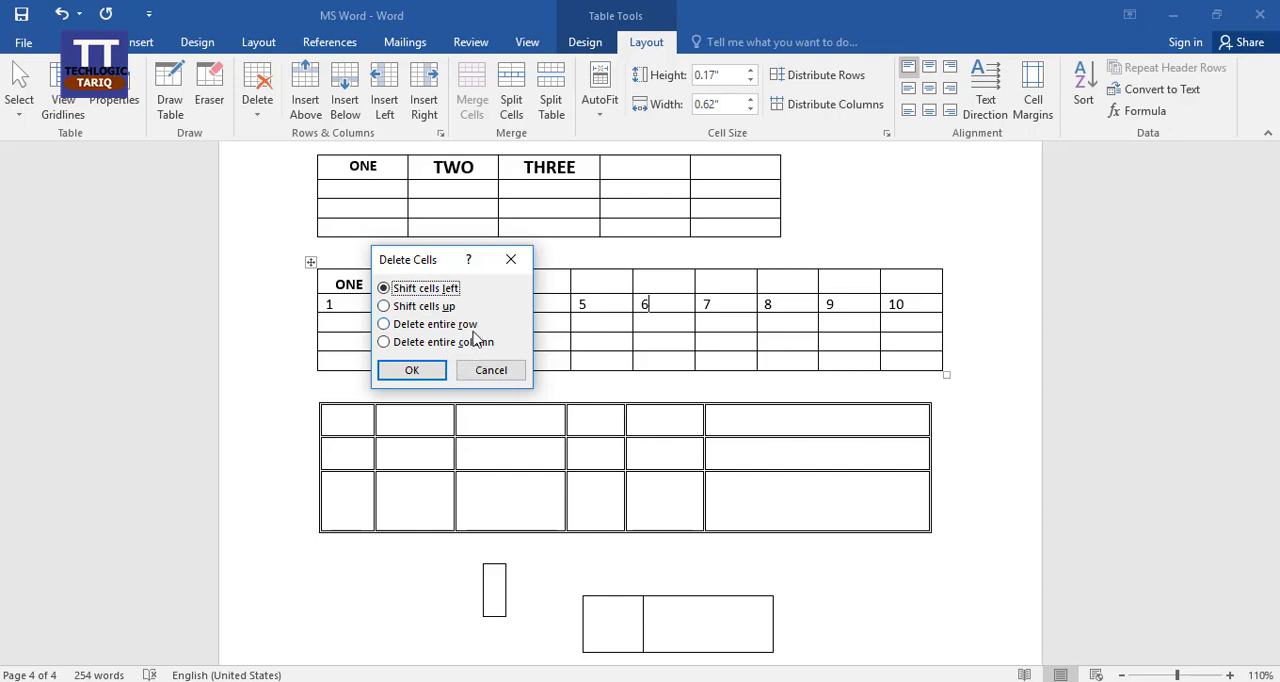
{"action": "left_click_drag", "start_coordinate": [438, 262], "coordinate": [326, 252]}
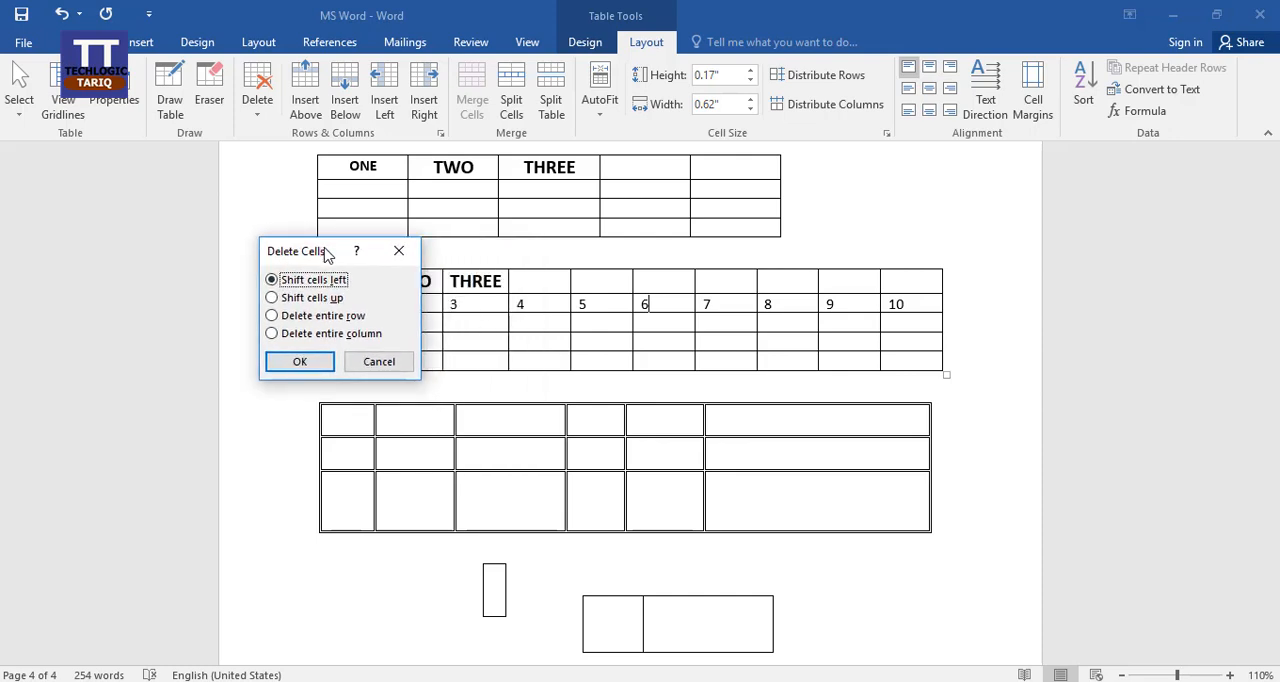
{"action": "left_click", "coordinate": [300, 361]}
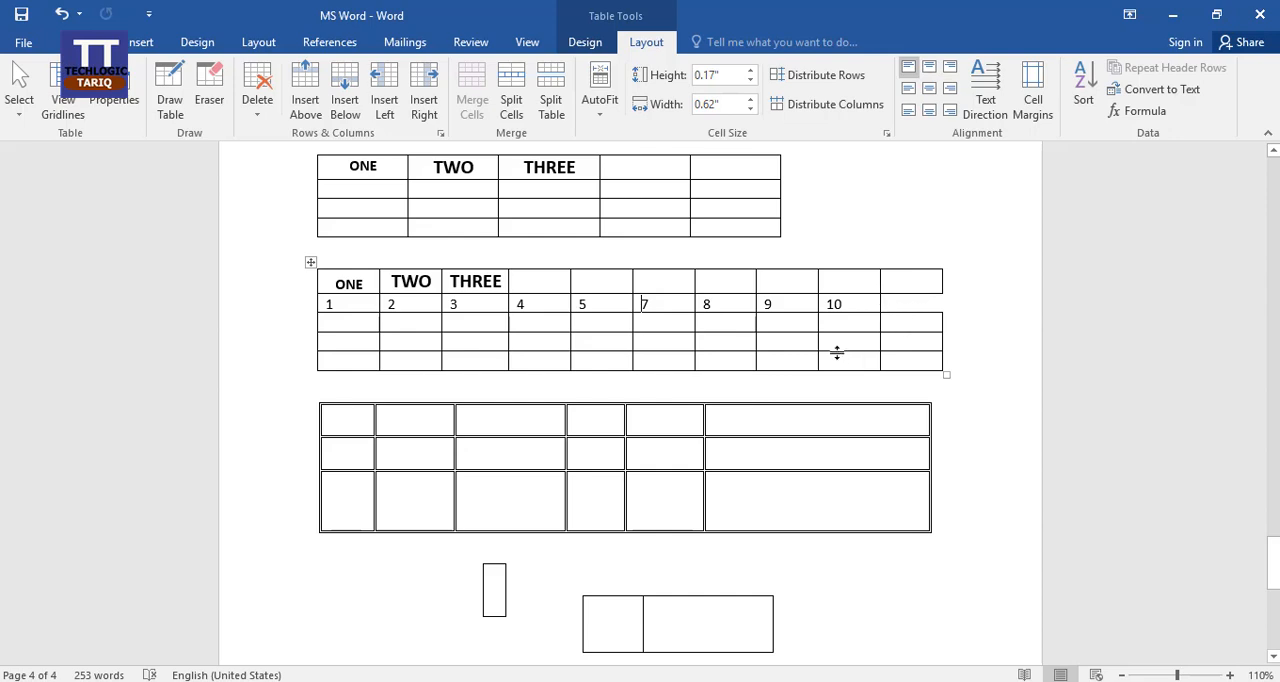
{"action": "key", "text": "ctrl+z"}
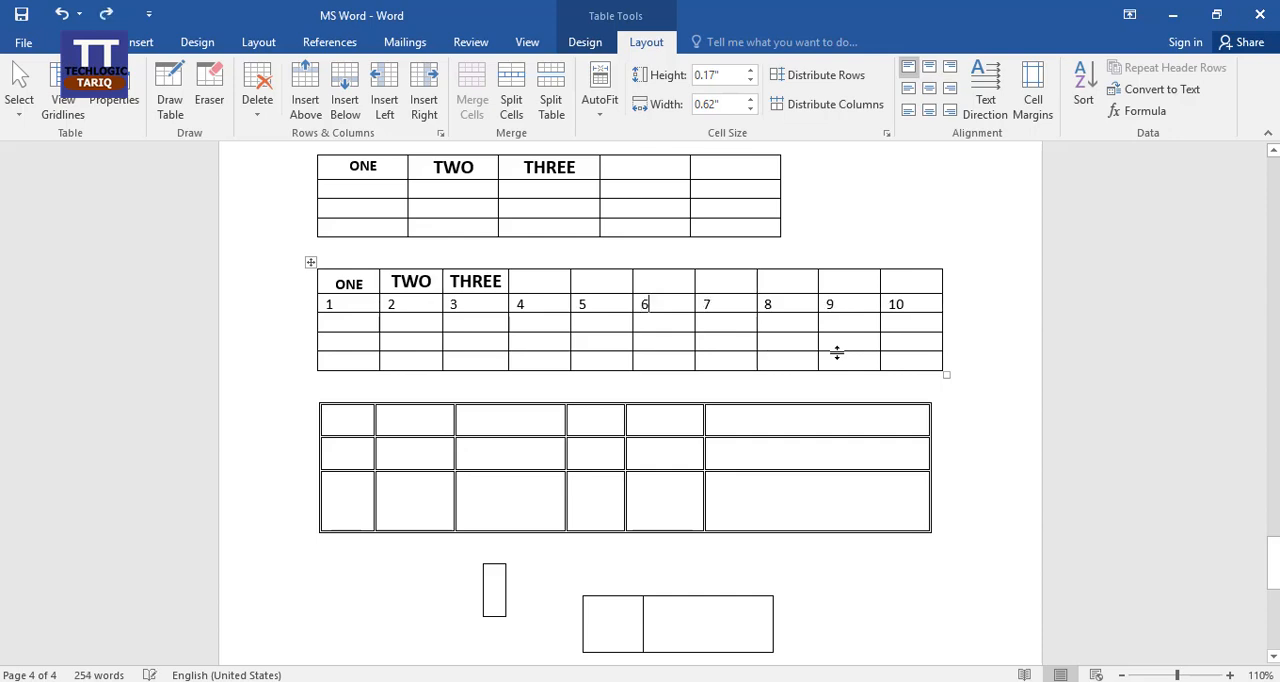
Delete the entire column containing 6 from the ten-column table, and undo the deletion.
{"action": "left_click", "coordinate": [262, 118]}
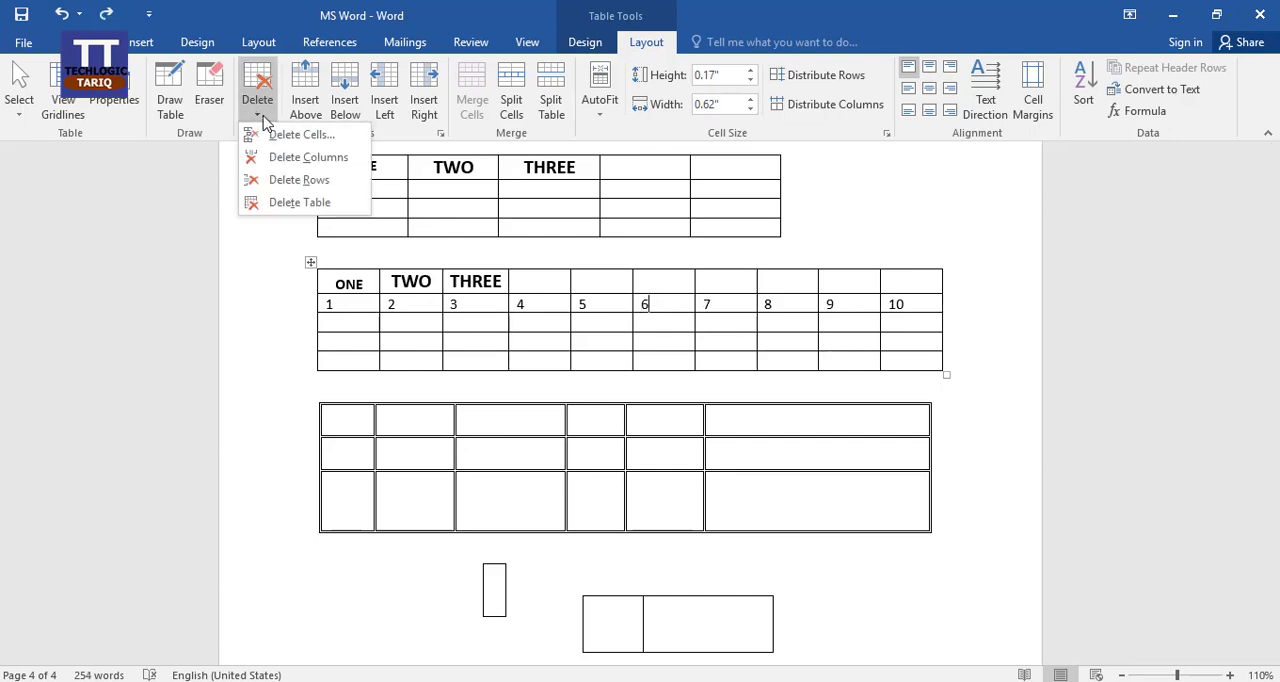
{"action": "left_click", "coordinate": [308, 157]}
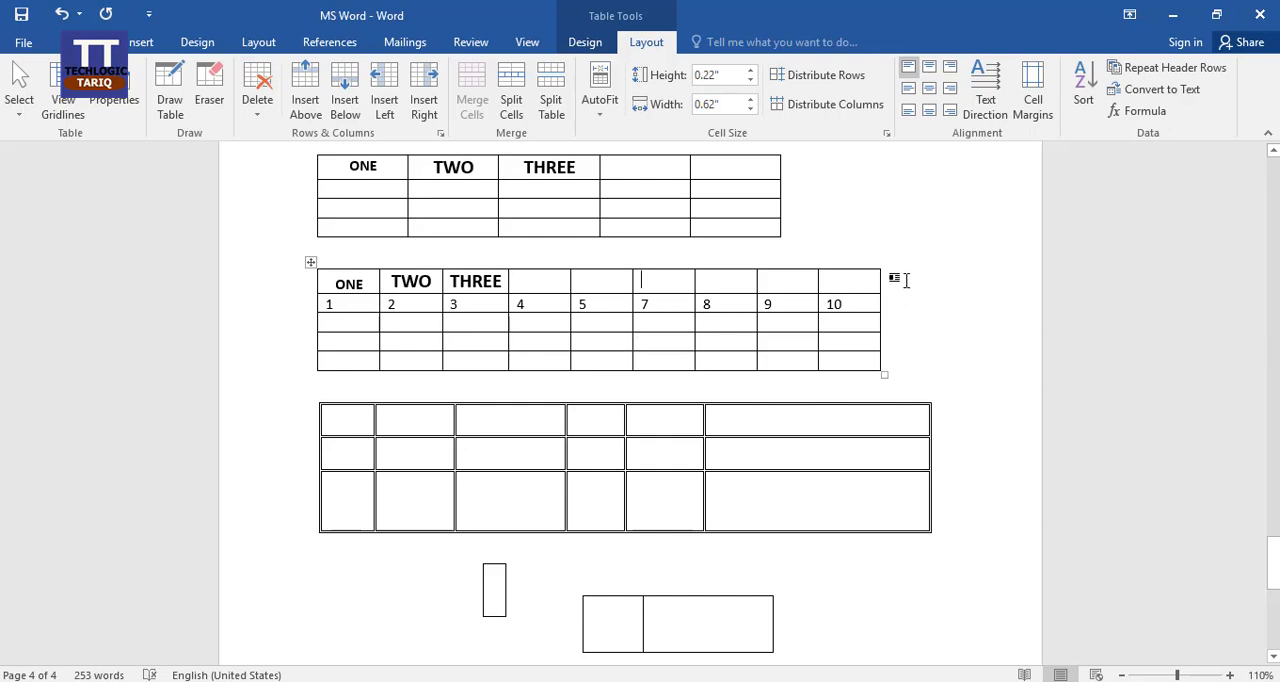
{"action": "key", "text": "ctrl+z"}
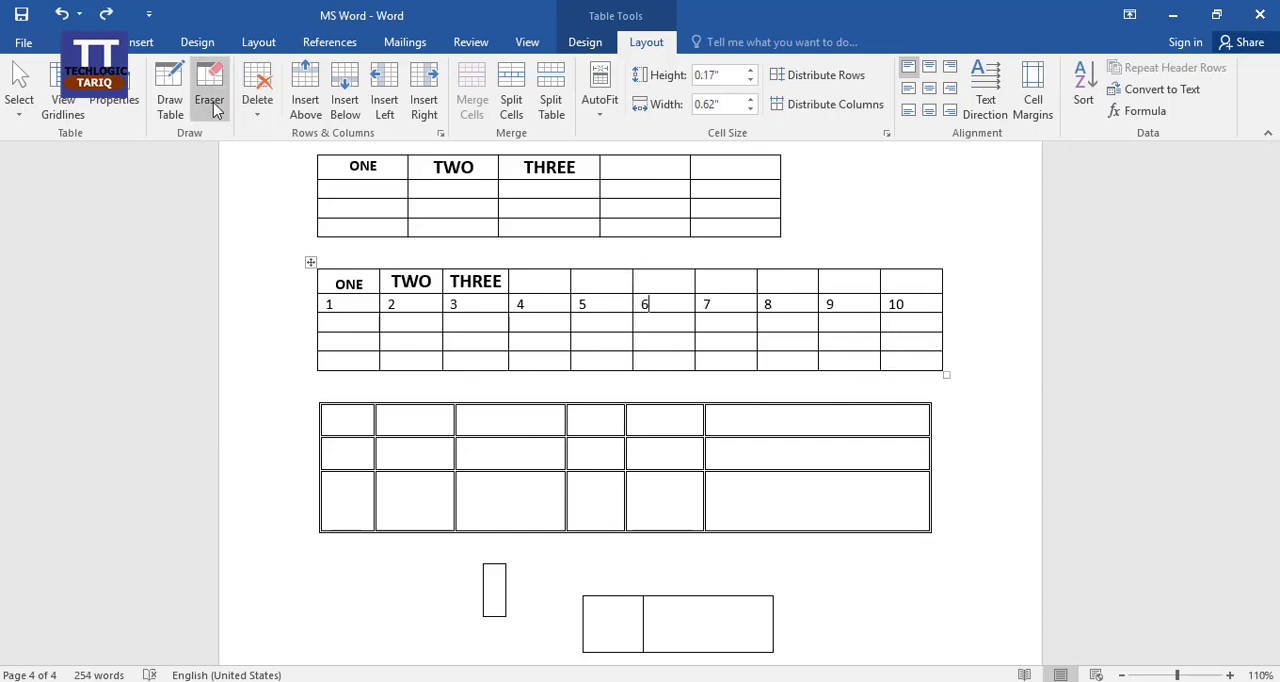
Delete the numbered row from the ten-column table, and undo the deletion.
{"action": "left_click", "coordinate": [260, 115]}
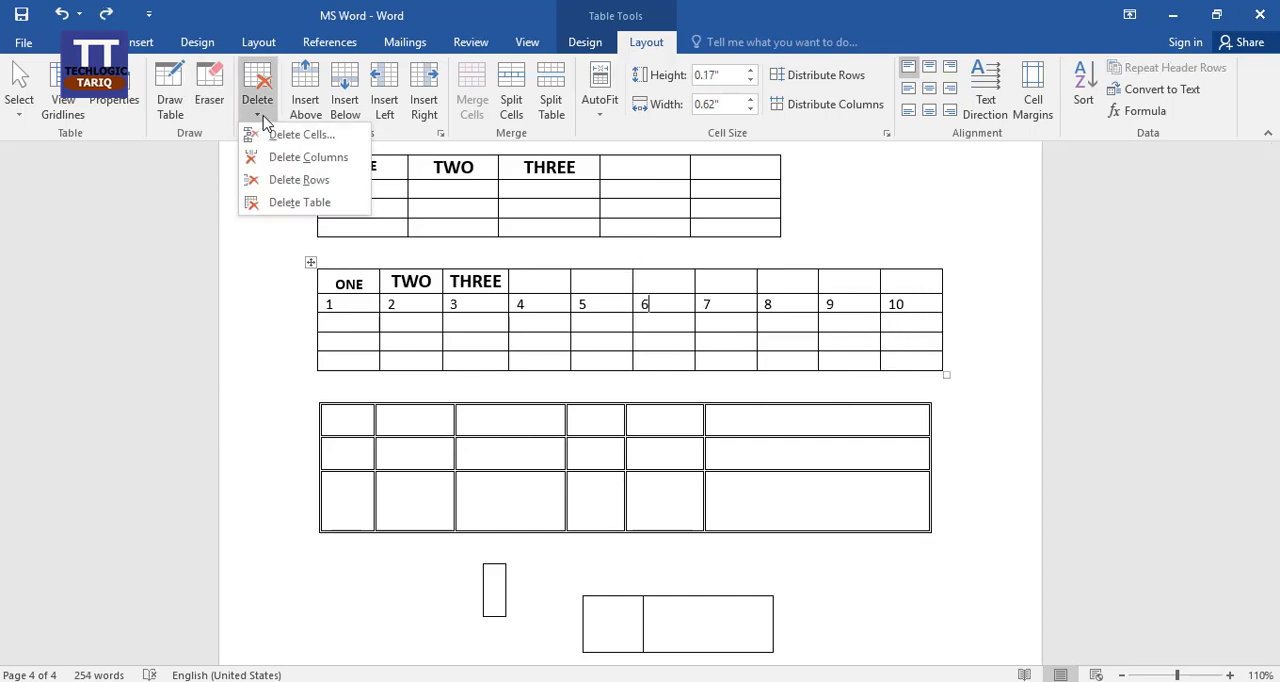
{"action": "left_click", "coordinate": [318, 182]}
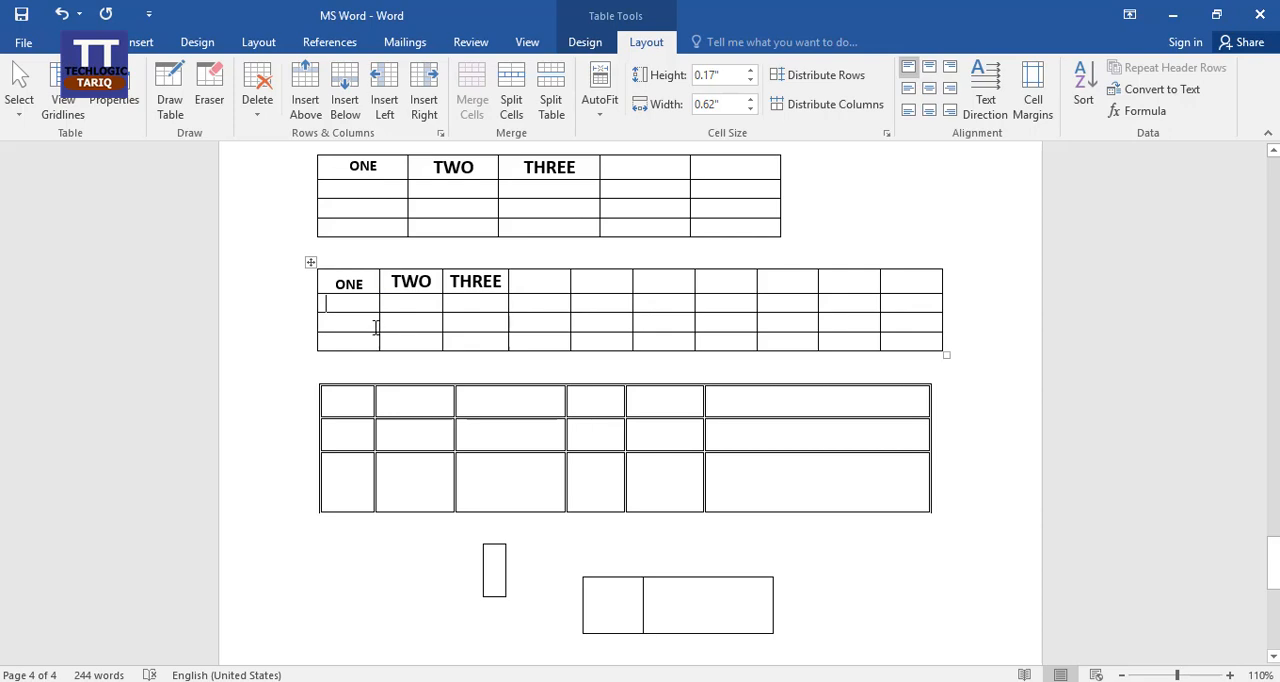
{"action": "key", "text": "ctrl+z"}
Delete the whole ten-column table, and undo the deletion.
{"action": "left_click", "coordinate": [257, 112]}
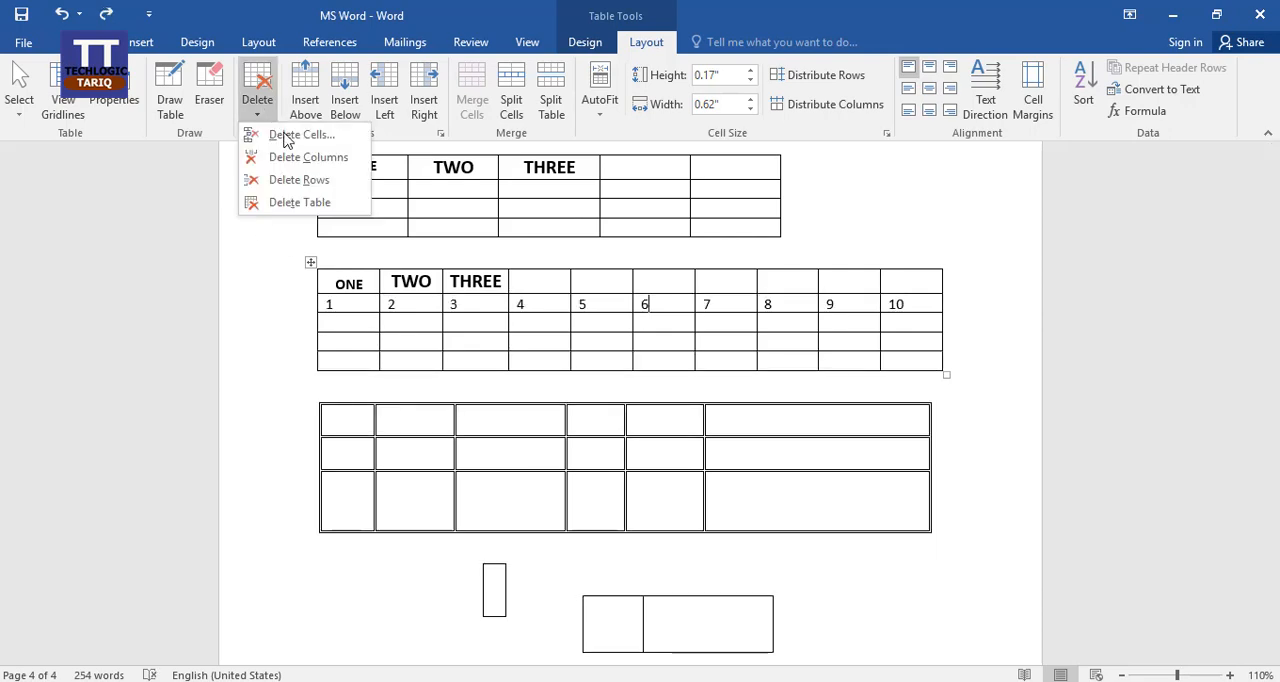
{"action": "left_click", "coordinate": [300, 202]}
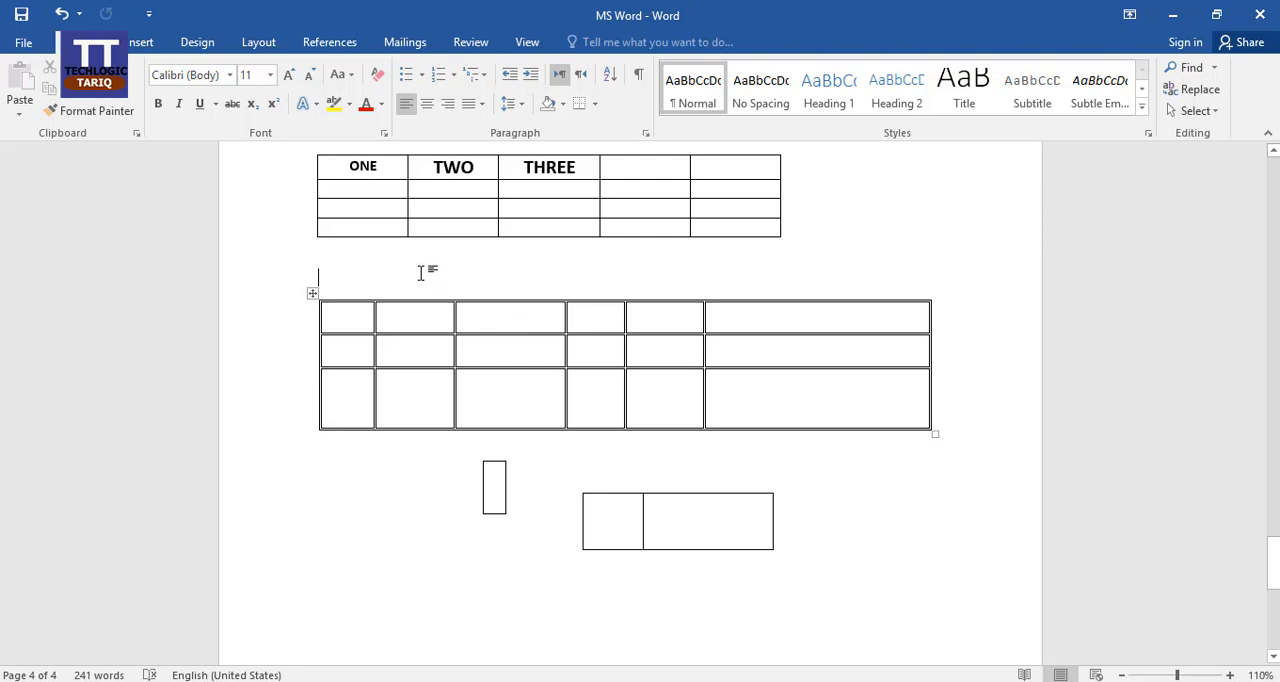
{"action": "key", "text": "ctrl+z"}
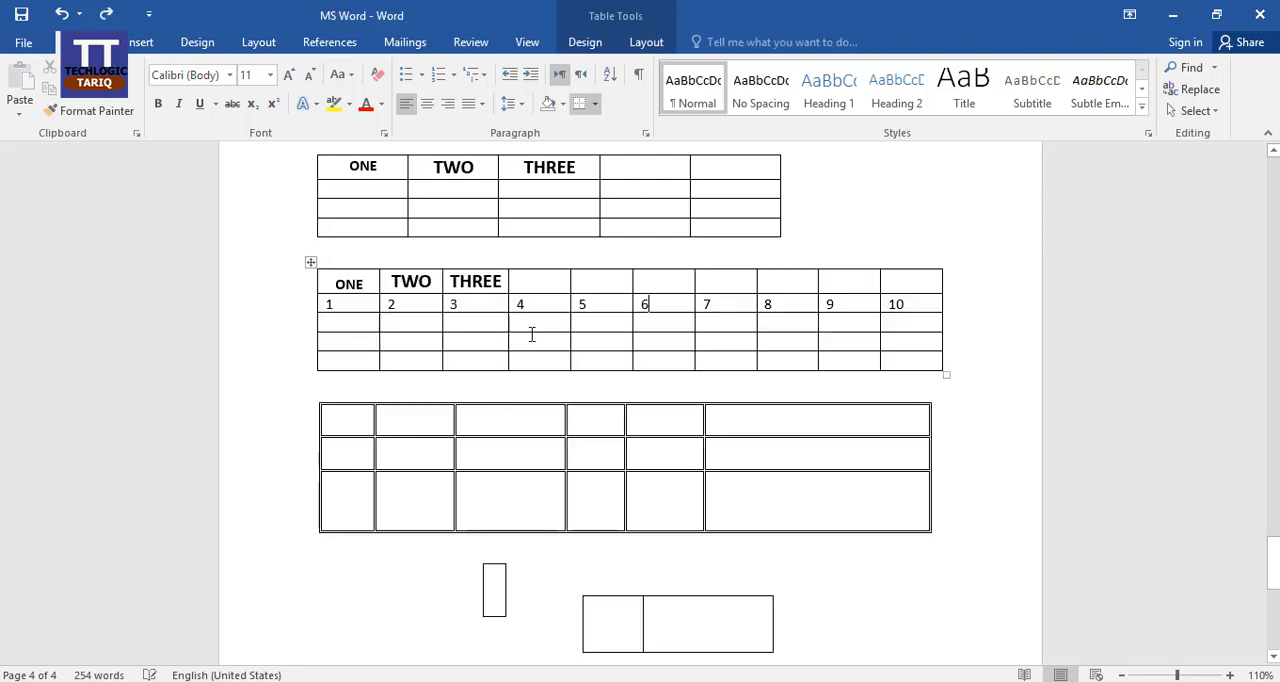
Insert a blank column between the columns containing 3 and 4 in the numbered table.
{"action": "left_click", "coordinate": [501, 308]}
{"action": "mouse_move", "coordinate": [508, 261]}
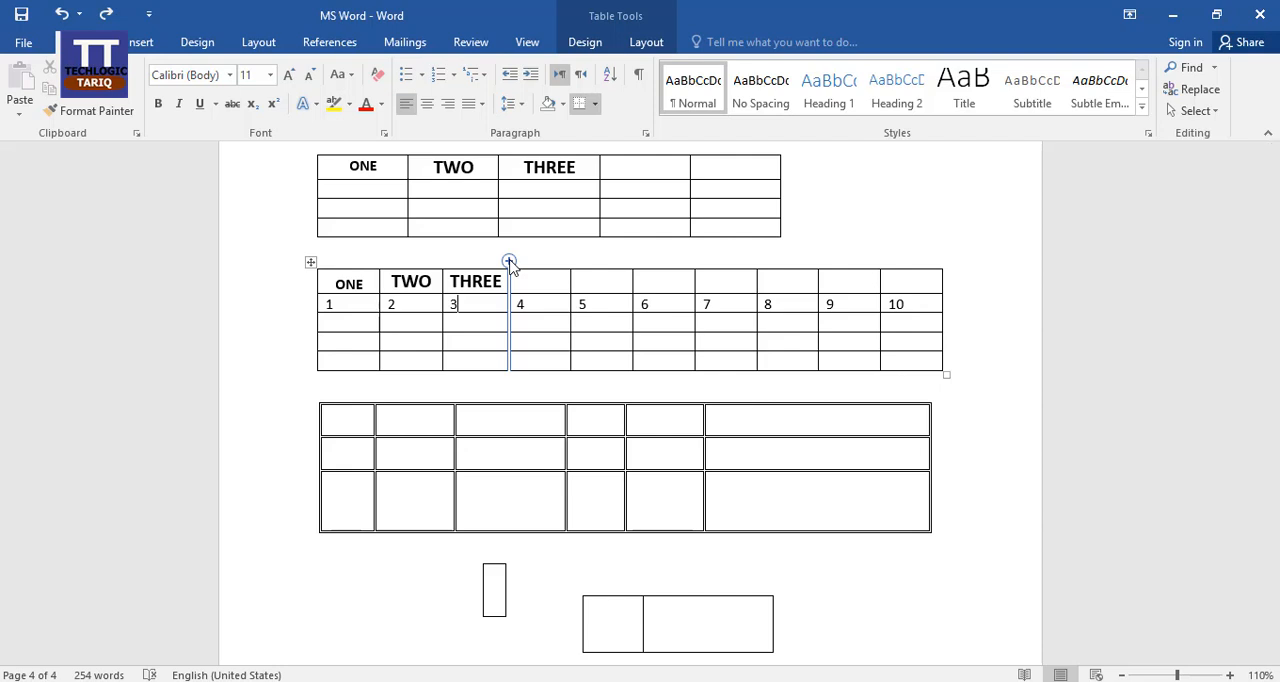
{"action": "left_click", "coordinate": [509, 262]}
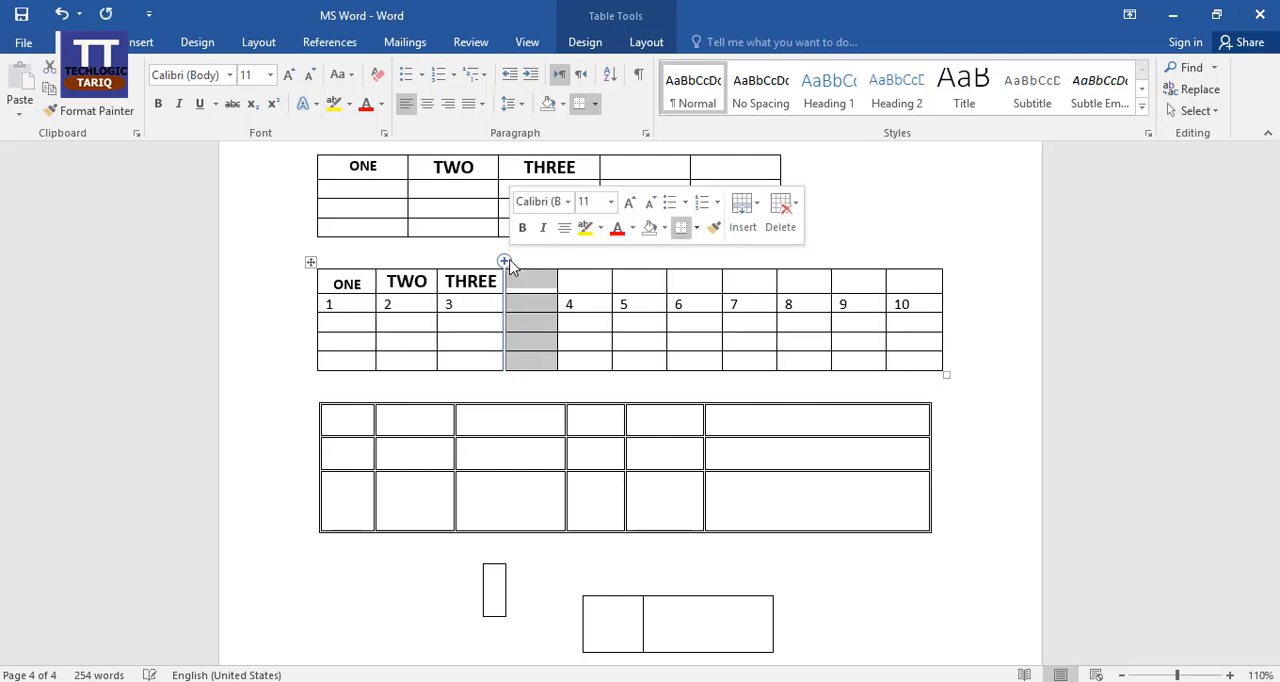
{"action": "left_click", "coordinate": [531, 310]}
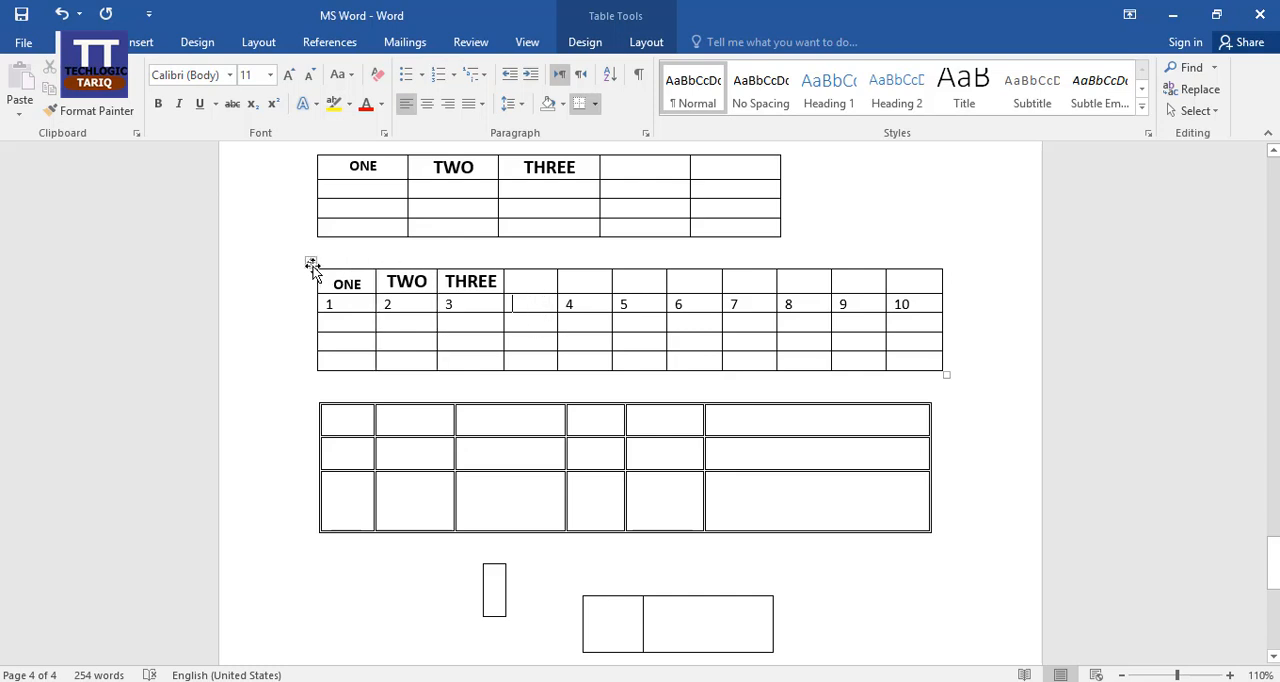
{"action": "mouse_move", "coordinate": [310, 262]}
{"action": "left_mouse_down"}
{"action": "mouse_move", "coordinate": [389, 268]}
{"action": "mouse_move", "coordinate": [309, 263]}
{"action": "left_mouse_up"}
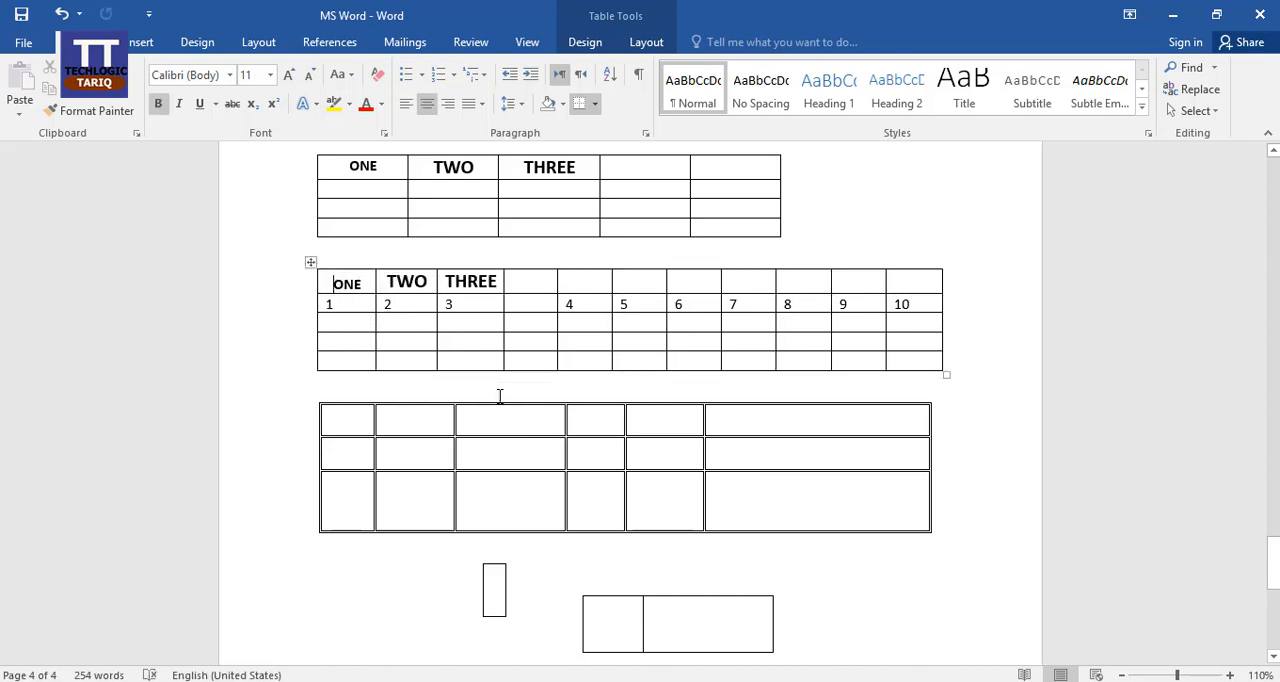
Insert a blank row between the heading row and the numbered row, and undo the insertion.
{"action": "mouse_move", "coordinate": [310, 295]}
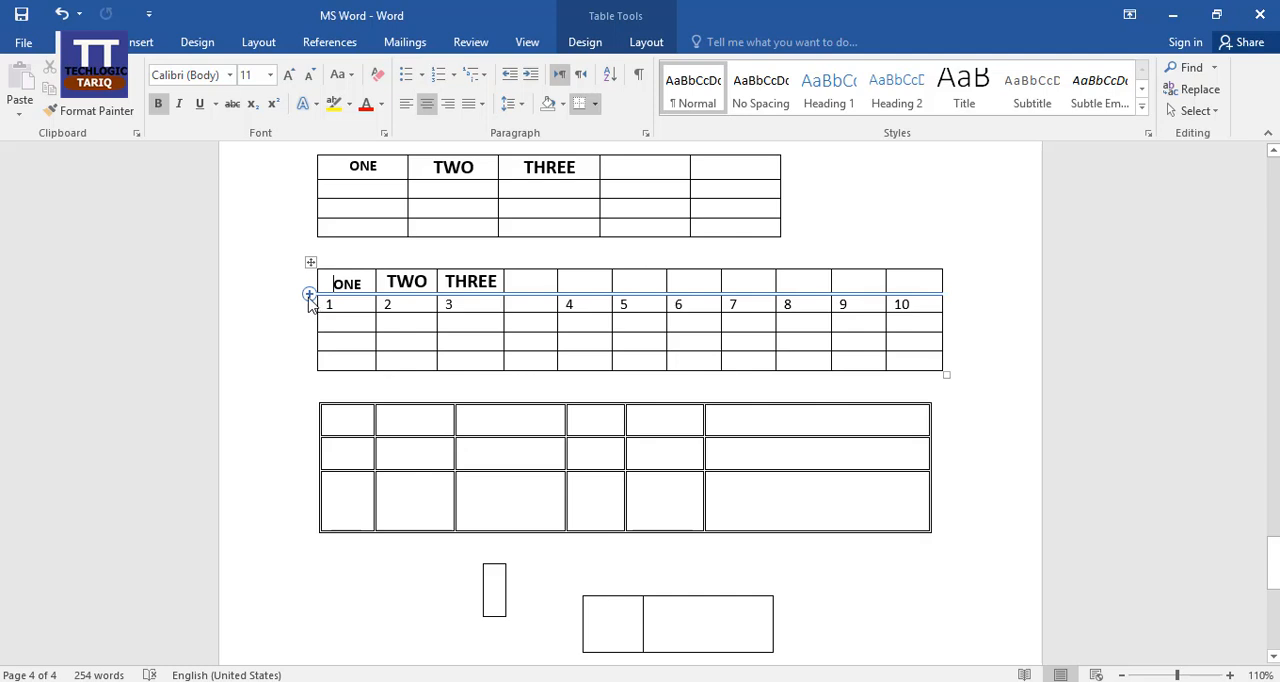
{"action": "left_click", "coordinate": [310, 295]}
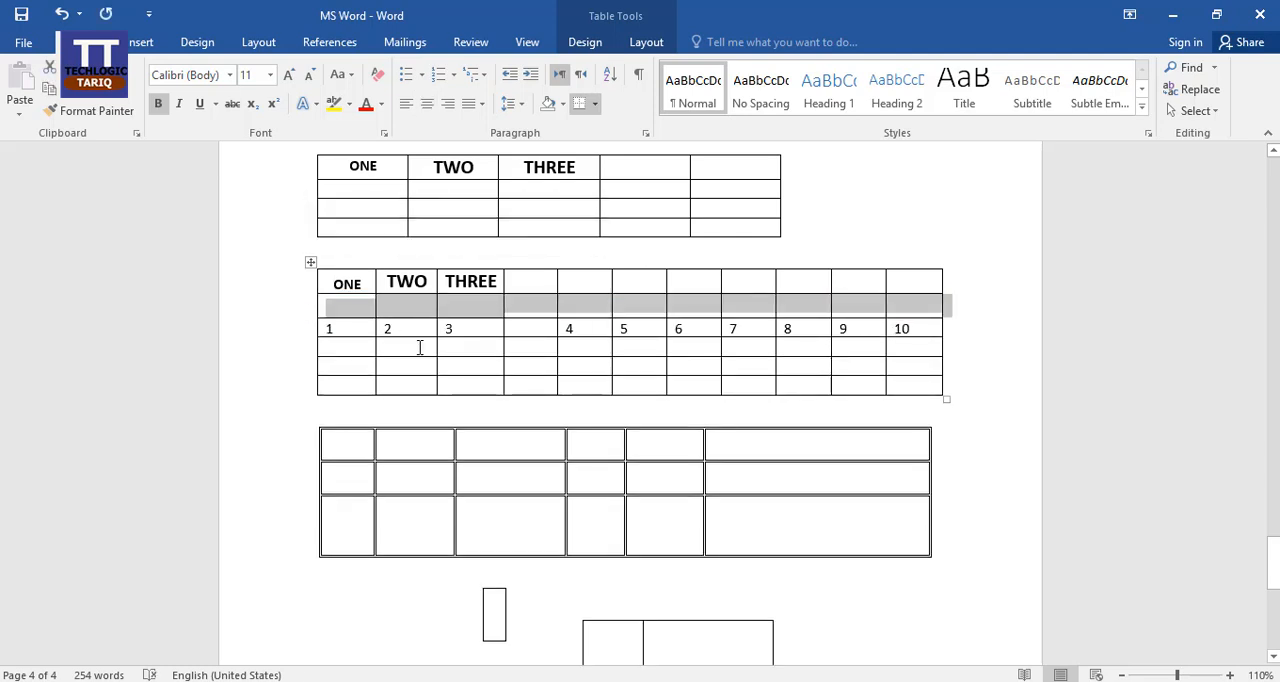
{"action": "key", "text": "ctrl+z"}
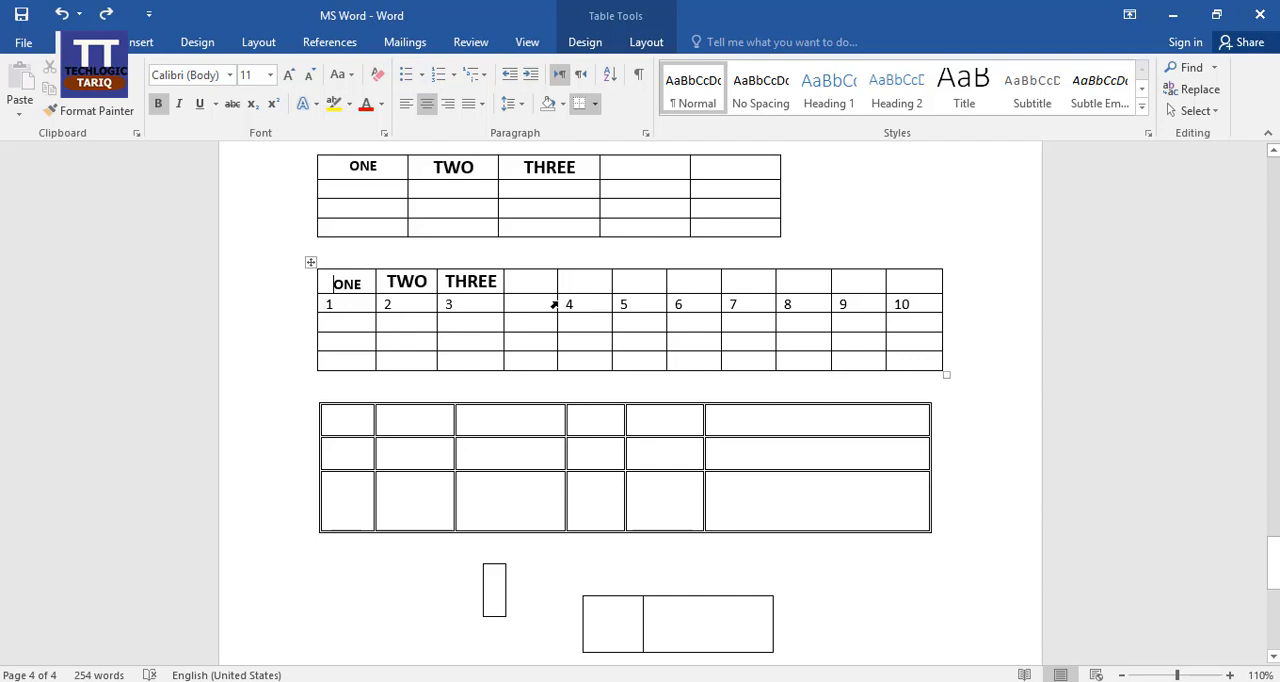
Adjust the width of the blank column between 3 and 4 by moving its border with the column containing 4.
{"action": "left_click_drag", "start_coordinate": [558, 304], "coordinate": [584, 305]}
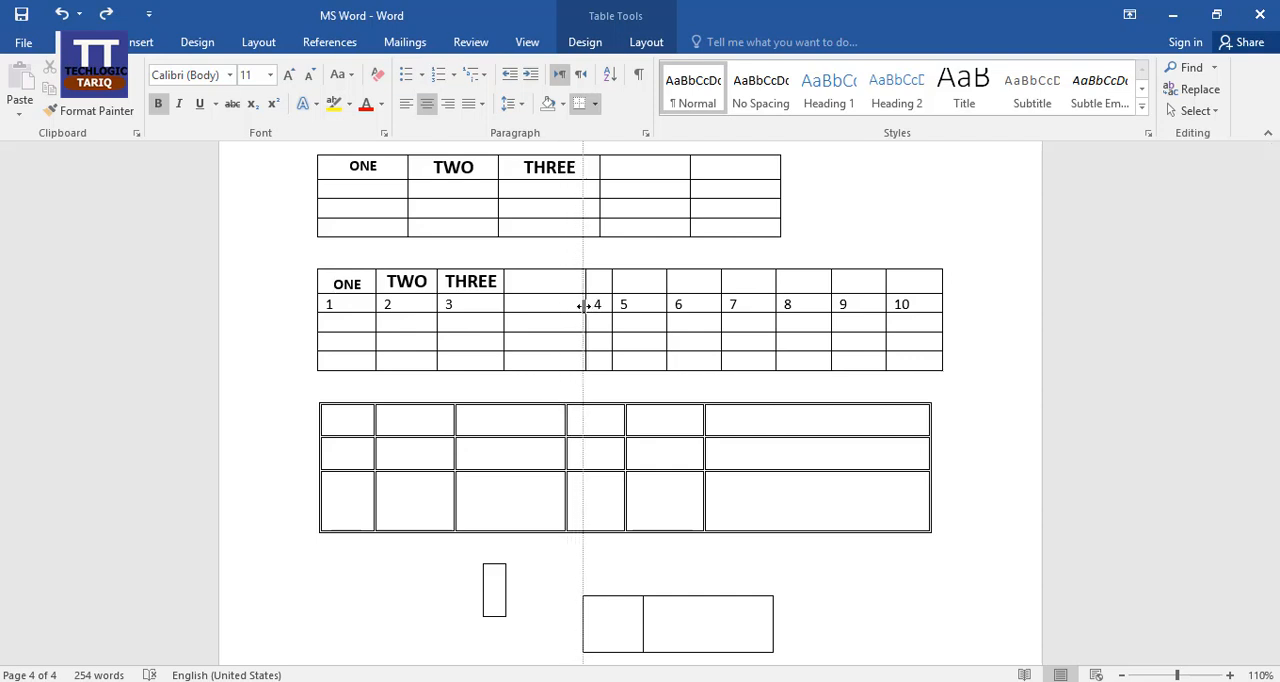
{"action": "left_click_drag", "start_coordinate": [584, 304], "coordinate": [548, 304]}
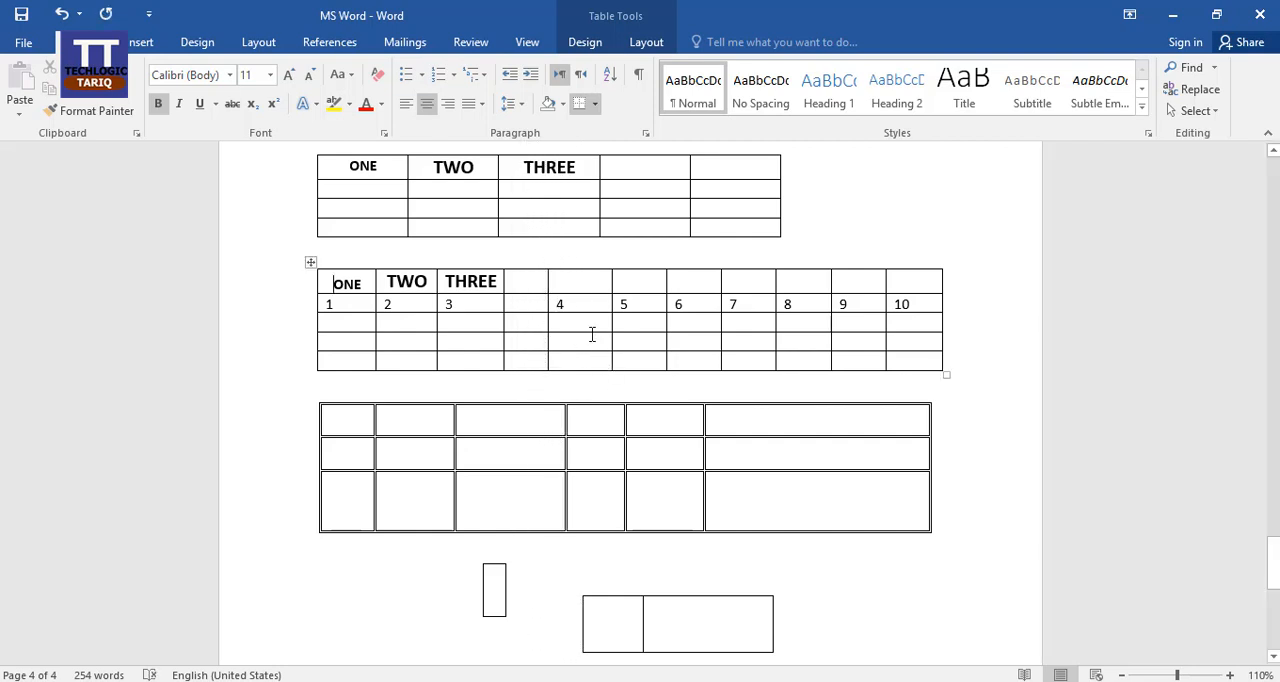
{"action": "mouse_move", "coordinate": [543, 304]}
{"action": "left_mouse_down"}
{"action": "mouse_move", "coordinate": [515, 305]}
{"action": "mouse_move", "coordinate": [560, 310]}
{"action": "left_mouse_up"}
{"action": "left_click_drag", "start_coordinate": [593, 332], "coordinate": [597, 318]}
{"action": "left_click_drag", "start_coordinate": [588, 311], "coordinate": [591, 303]}
Insert one blank row above the numbered row and another directly below it.
{"action": "left_click", "coordinate": [466, 306]}
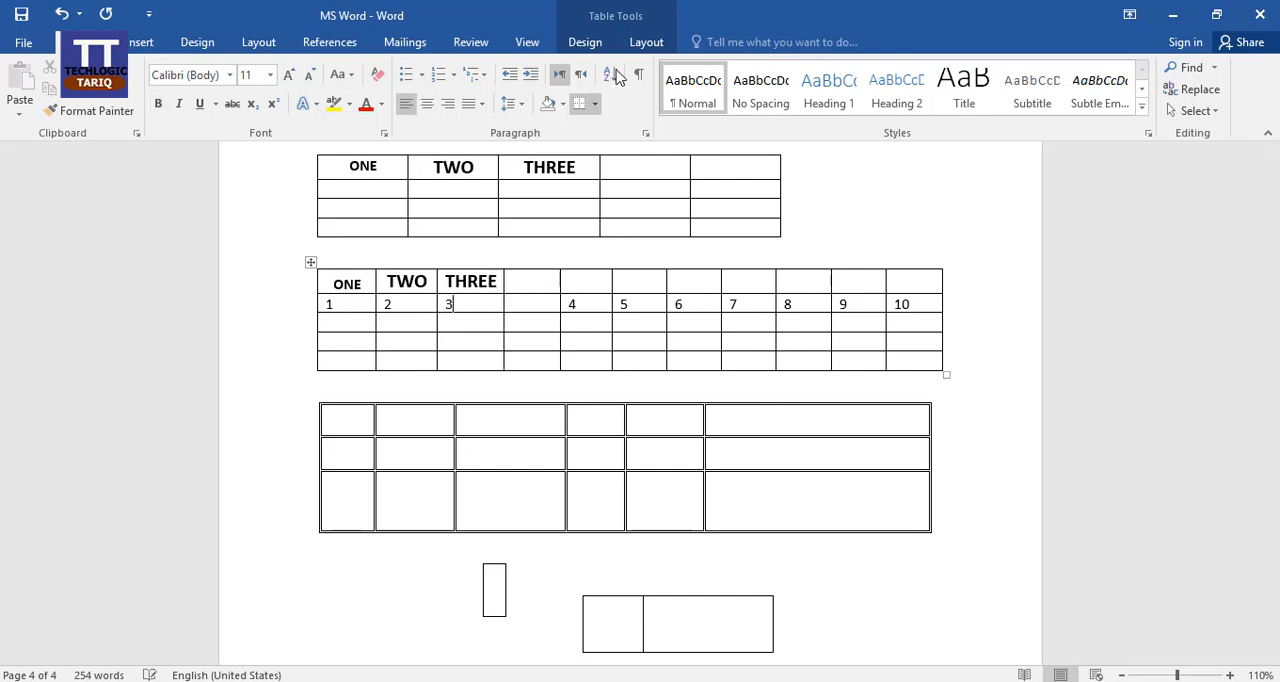
{"action": "left_click", "coordinate": [646, 42]}
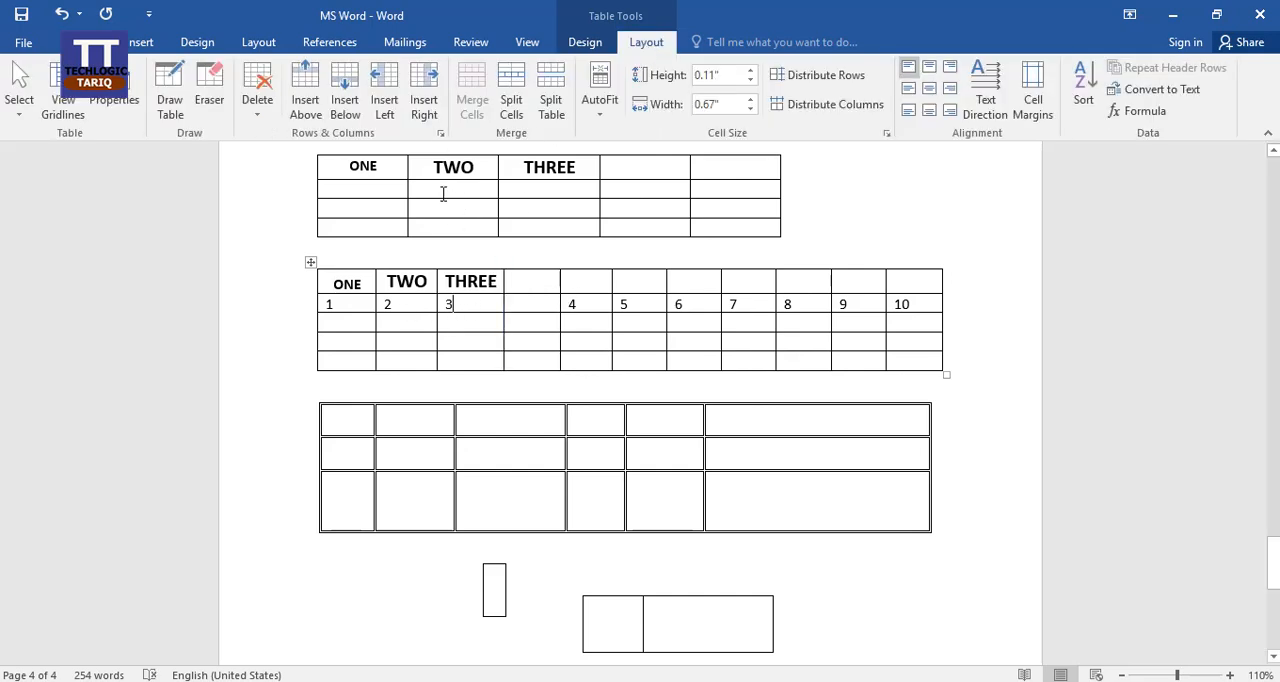
{"action": "left_click", "coordinate": [588, 304]}
{"action": "left_click", "coordinate": [305, 96]}
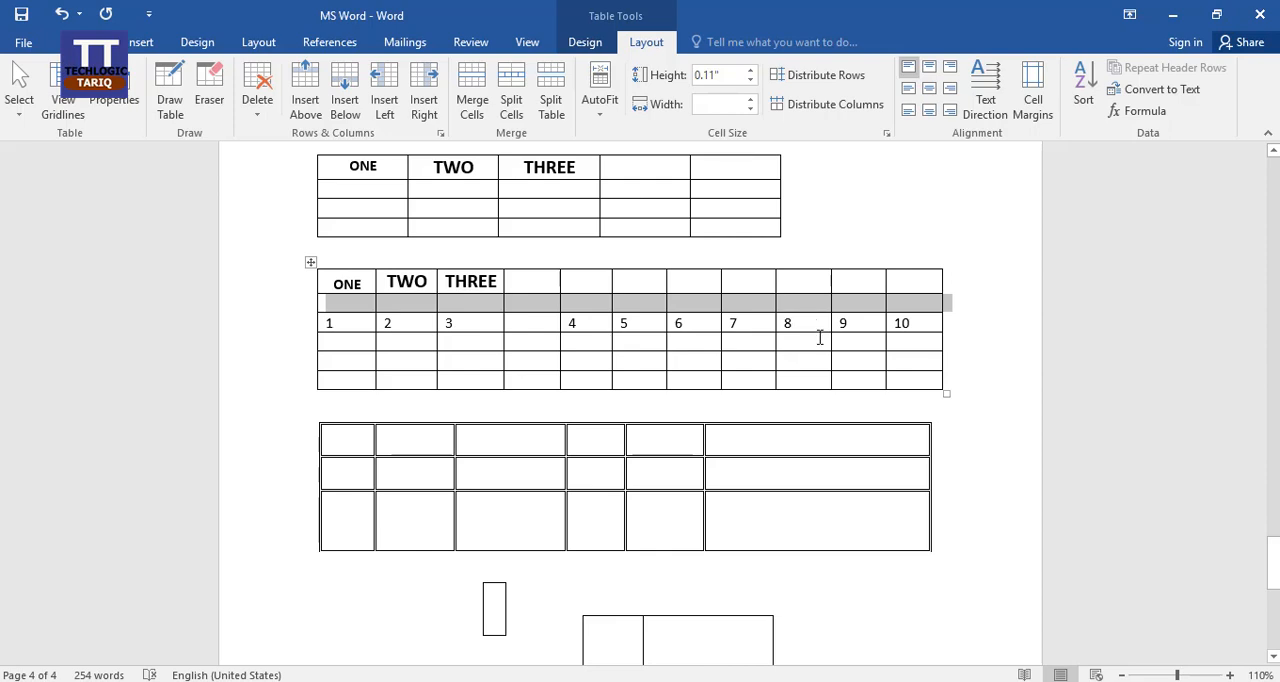
{"action": "left_click", "coordinate": [481, 323]}
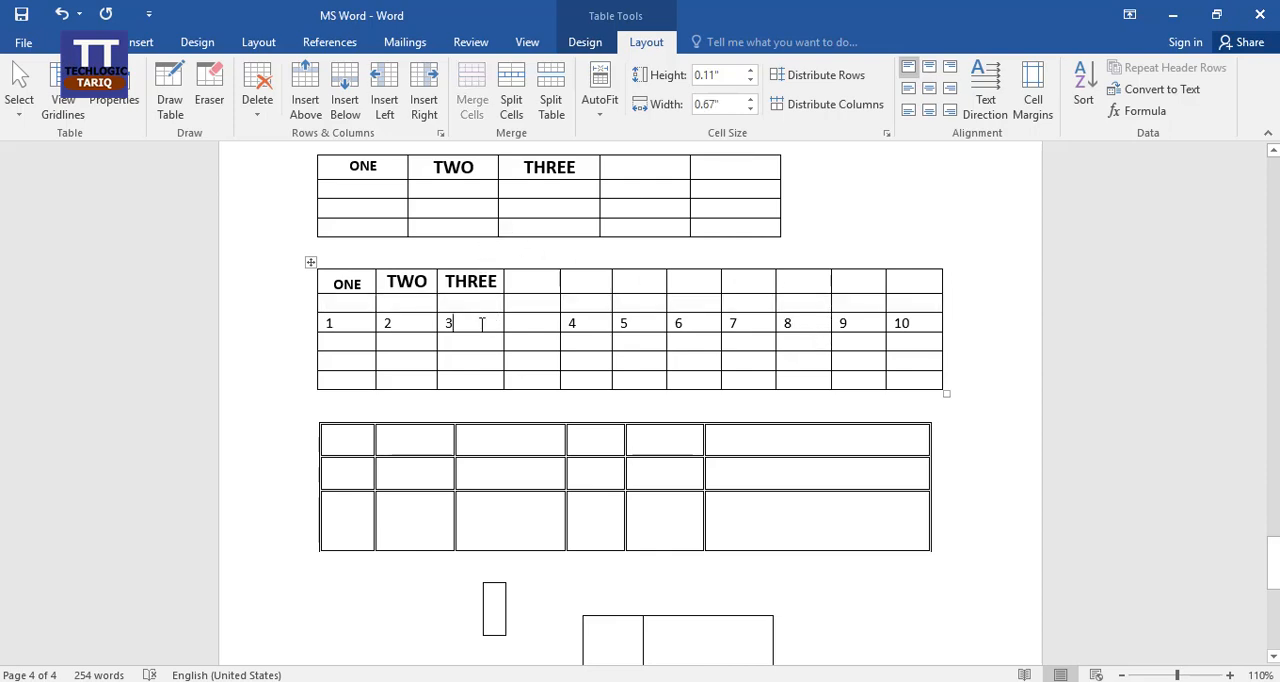
{"action": "left_click", "coordinate": [346, 103]}
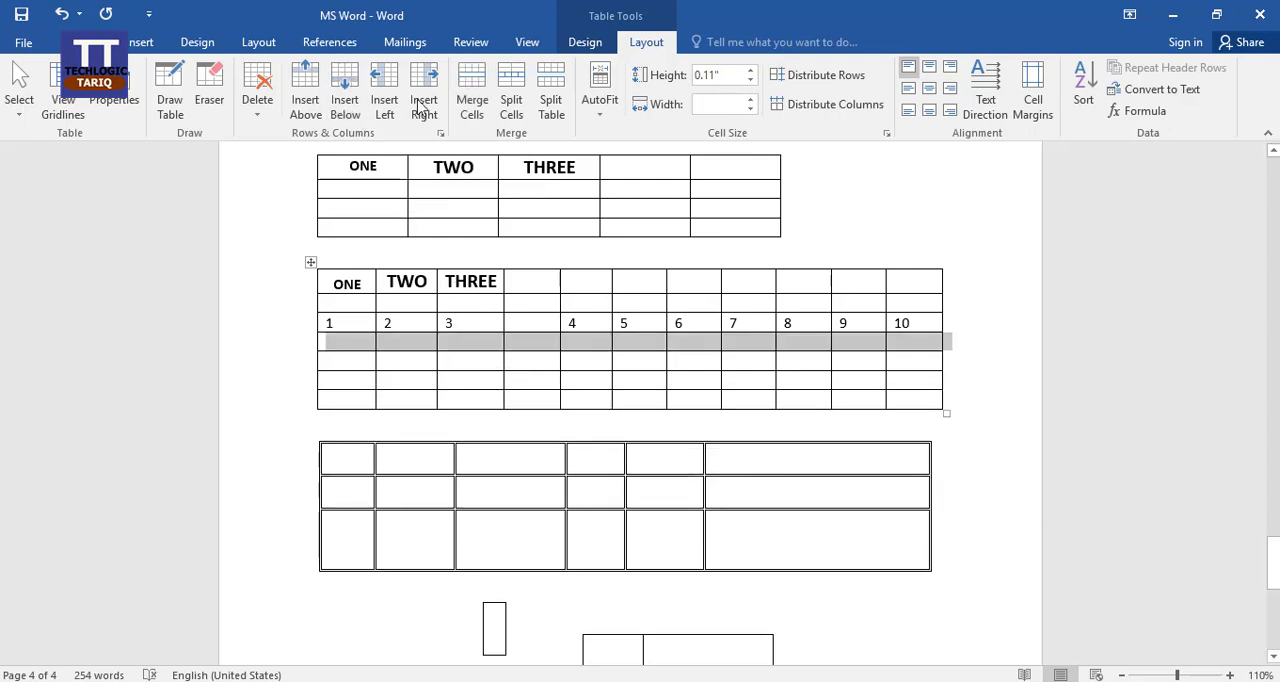
Insert a blank column to the left of the column containing 5.
{"action": "left_click", "coordinate": [650, 323]}
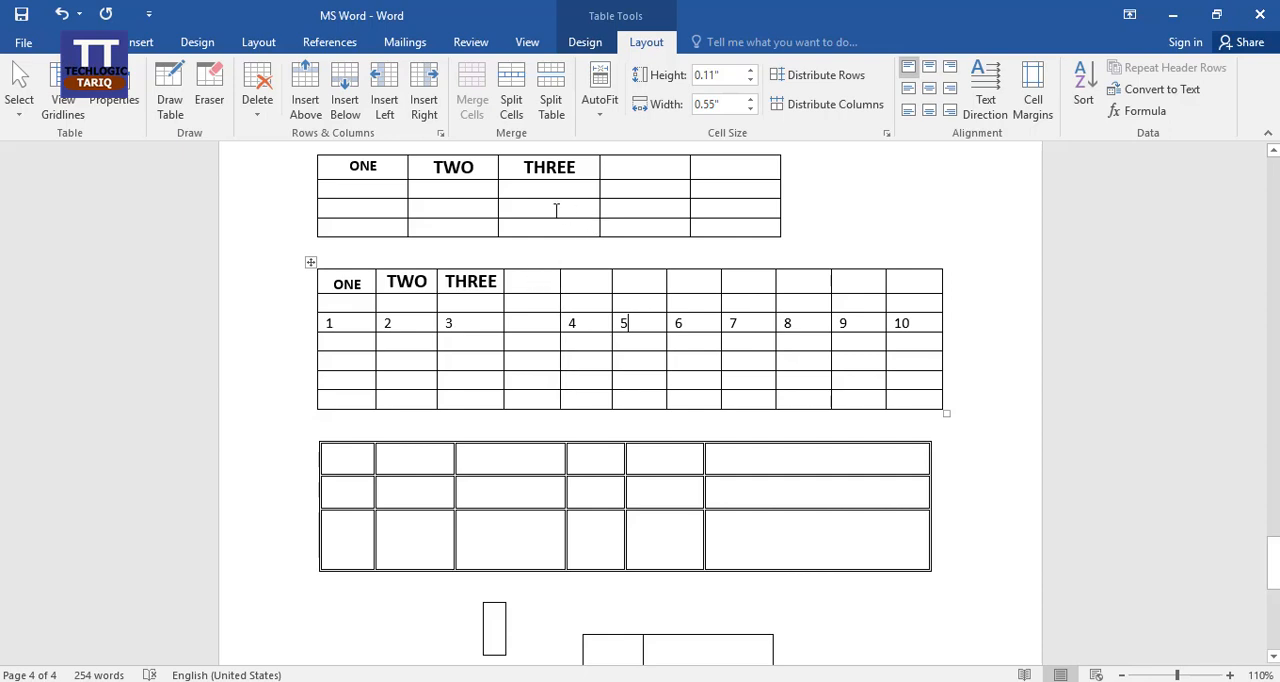
{"action": "left_click", "coordinate": [384, 100]}
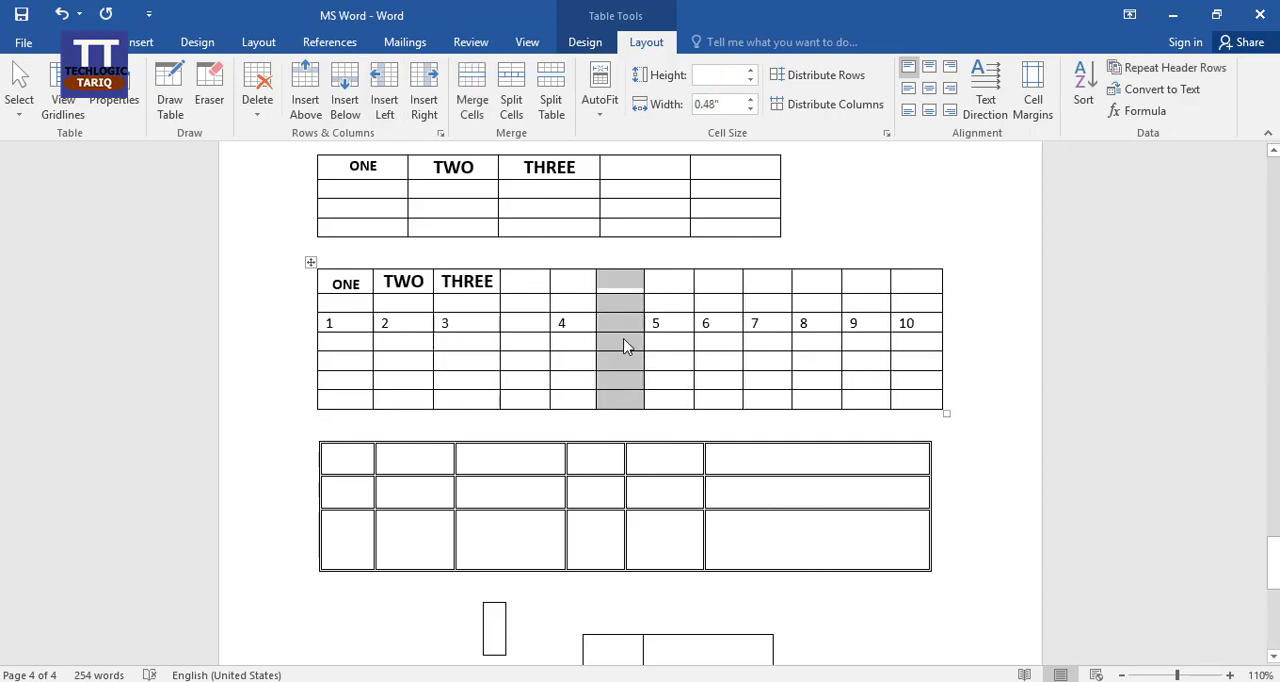
Insert a blank column to the right of the column containing 5.
{"action": "left_click", "coordinate": [682, 322]}
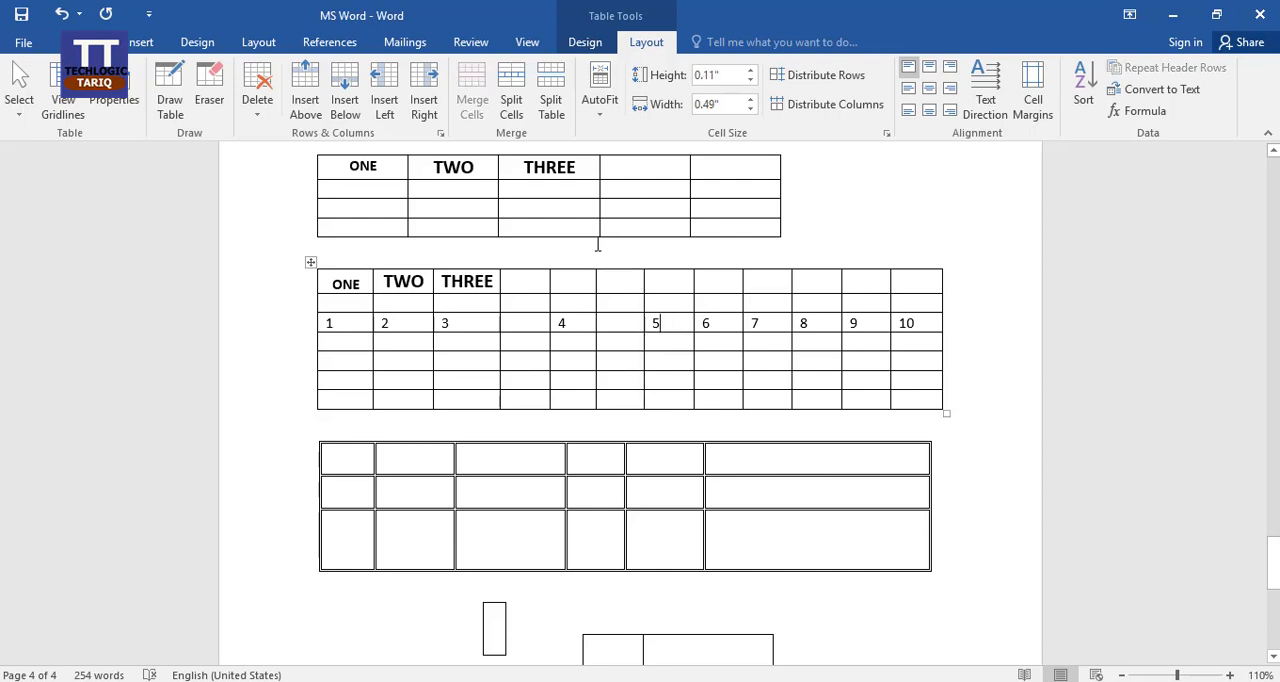
{"action": "left_click", "coordinate": [423, 100]}
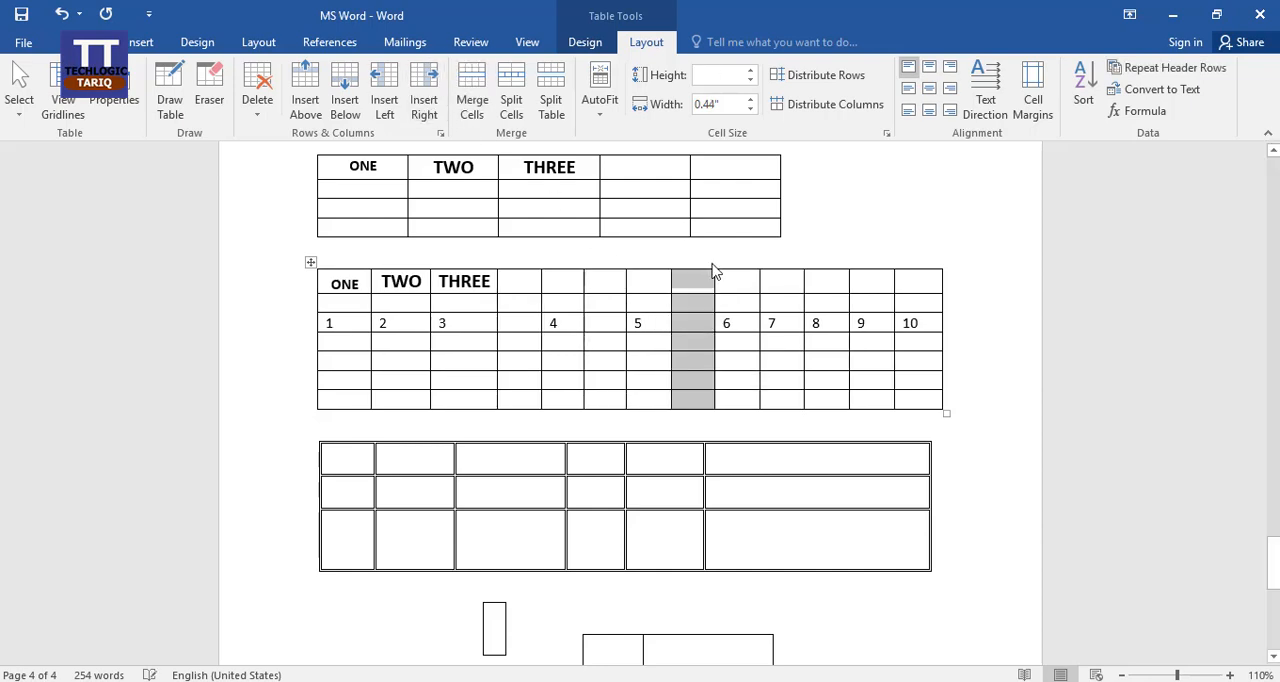
{"action": "left_click", "coordinate": [695, 328]}
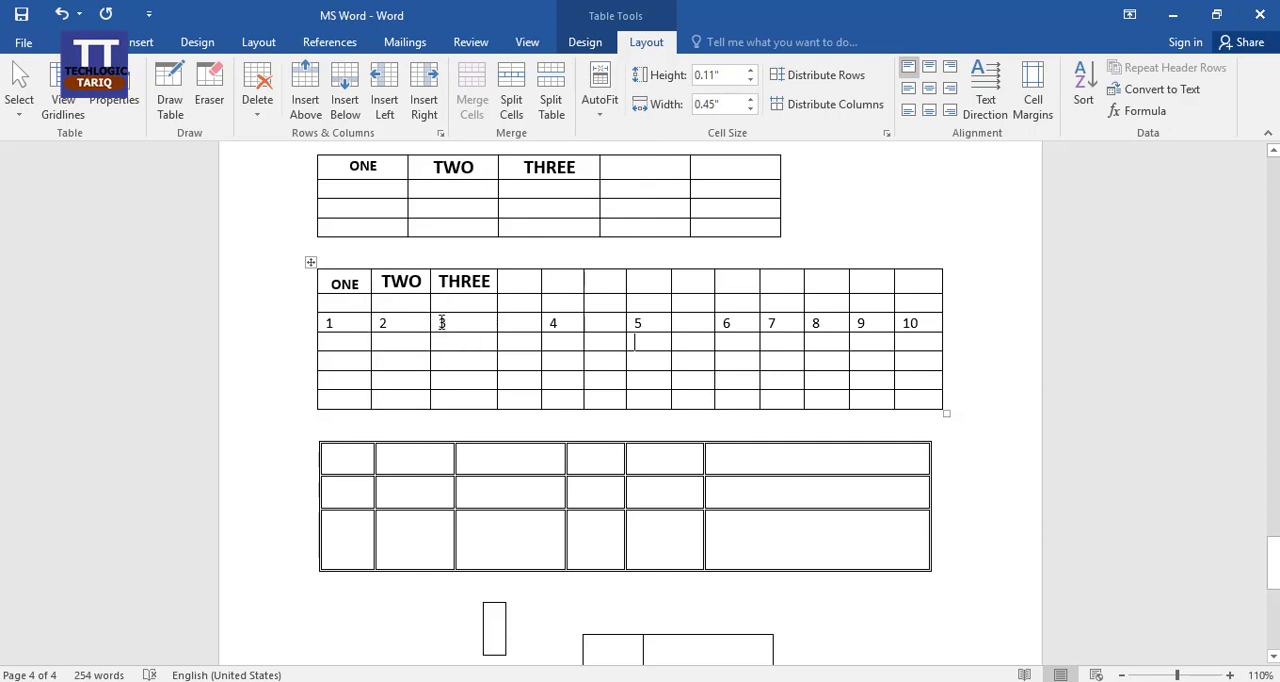
Merge the cells from 3 through 4 in the numbered row, and undo the merge.
{"action": "left_click_drag", "start_coordinate": [441, 322], "coordinate": [560, 320]}
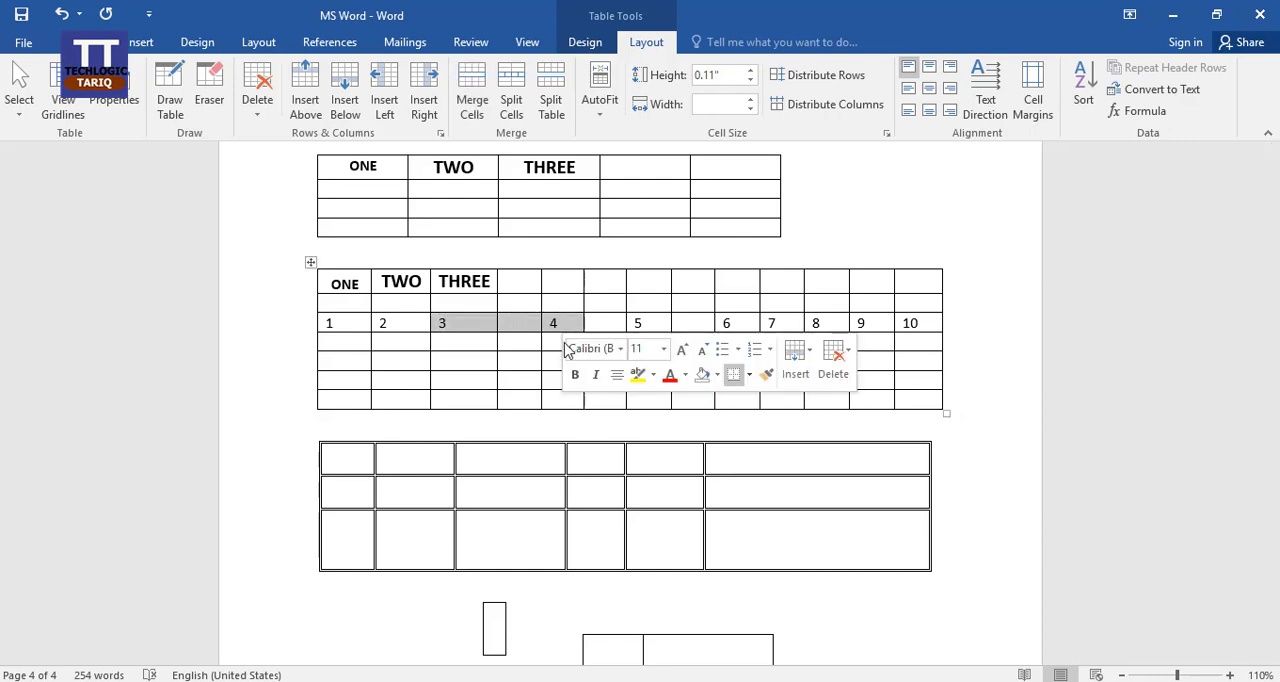
{"action": "left_click", "coordinate": [474, 107]}
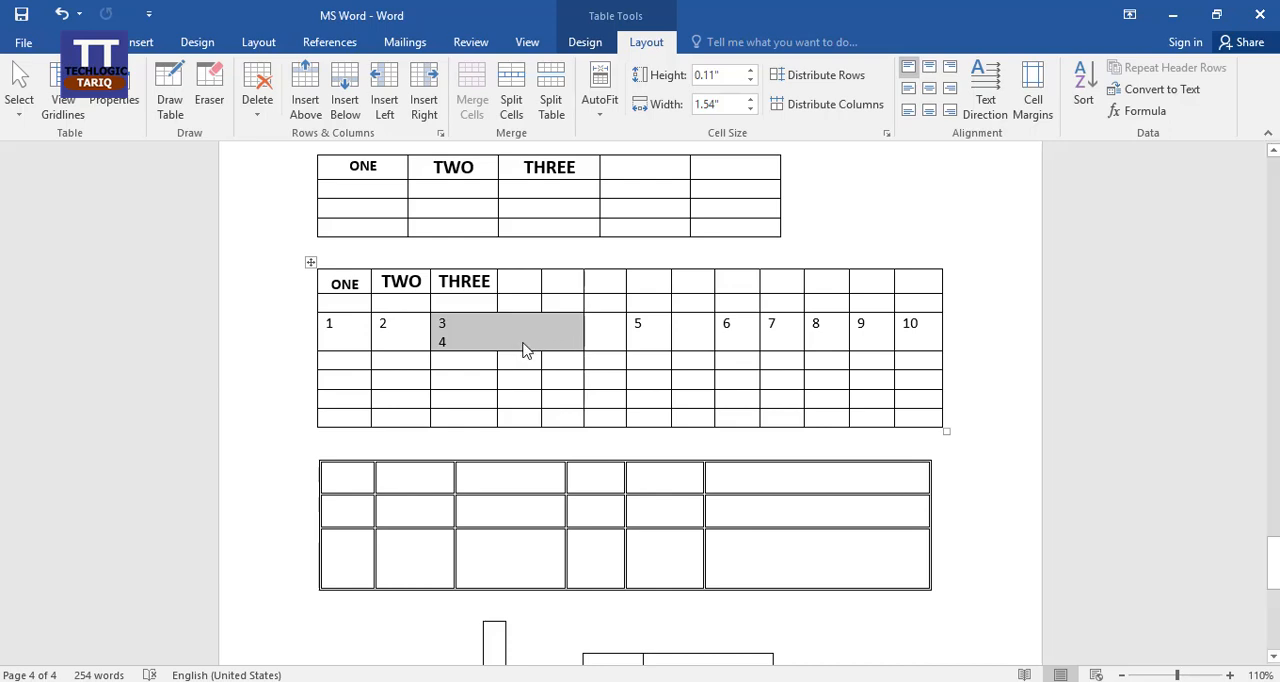
{"action": "left_click", "coordinate": [613, 326]}
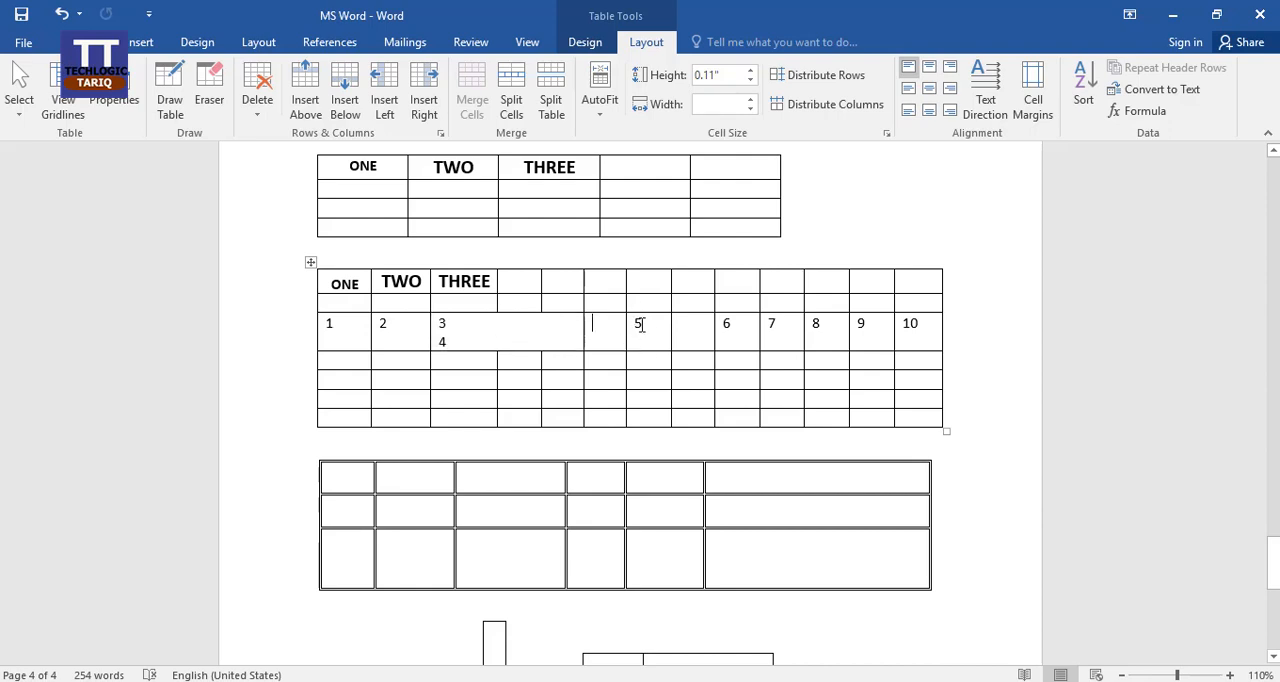
{"action": "scroll", "coordinate": [642, 325], "scroll_direction": "down", "scroll_amount": 1}
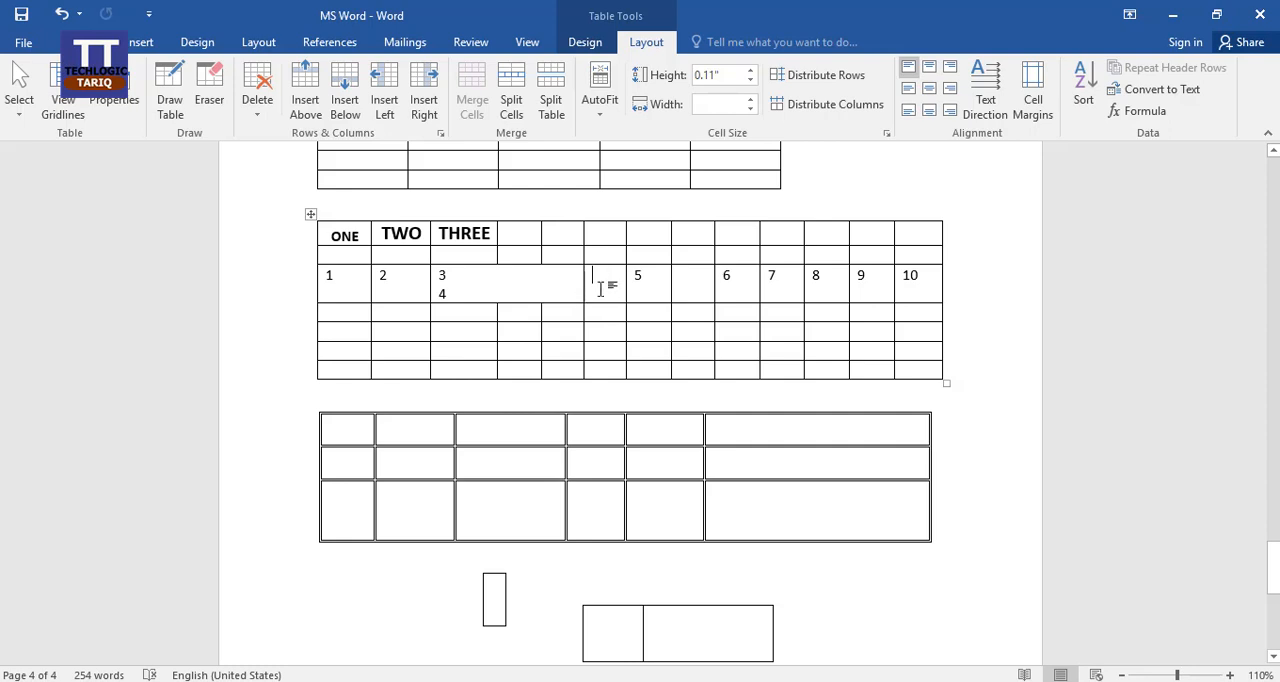
{"action": "key", "text": "ctrl+z"}
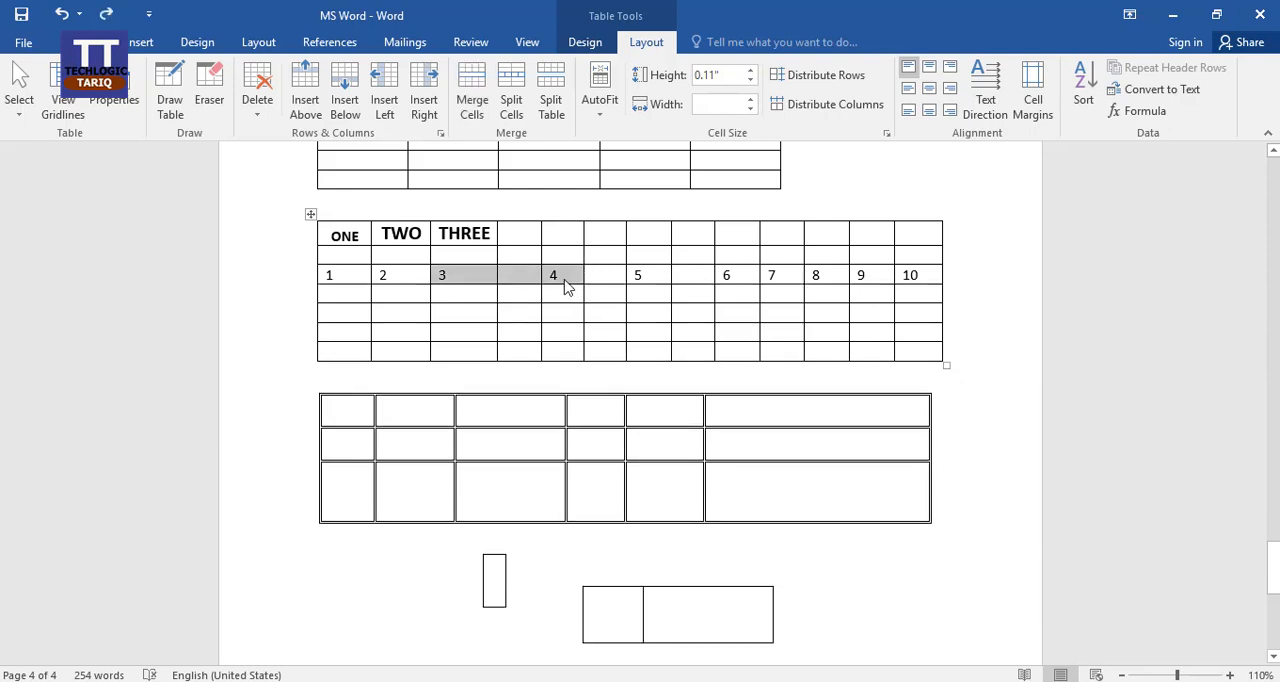
{"action": "left_click", "coordinate": [555, 276]}
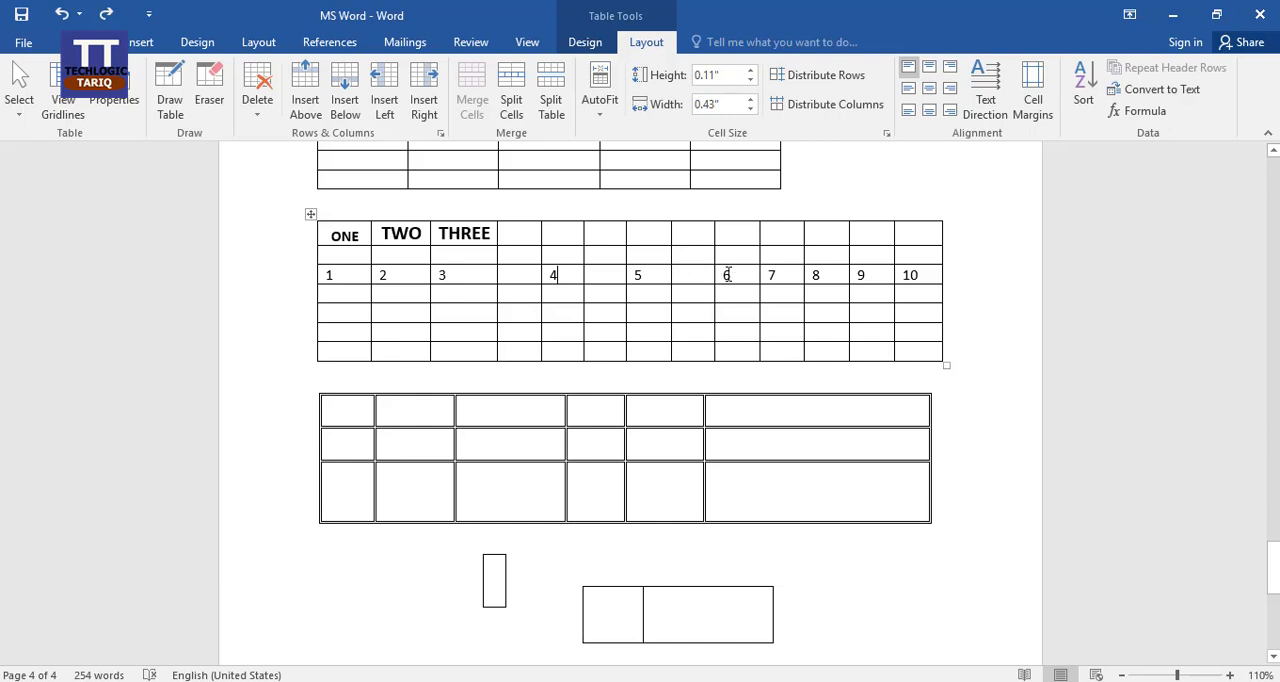
Split the cells containing 6 and 7 into 3 columns and 1 row, with merging before the split.
{"action": "left_click_drag", "start_coordinate": [725, 275], "coordinate": [783, 275]}
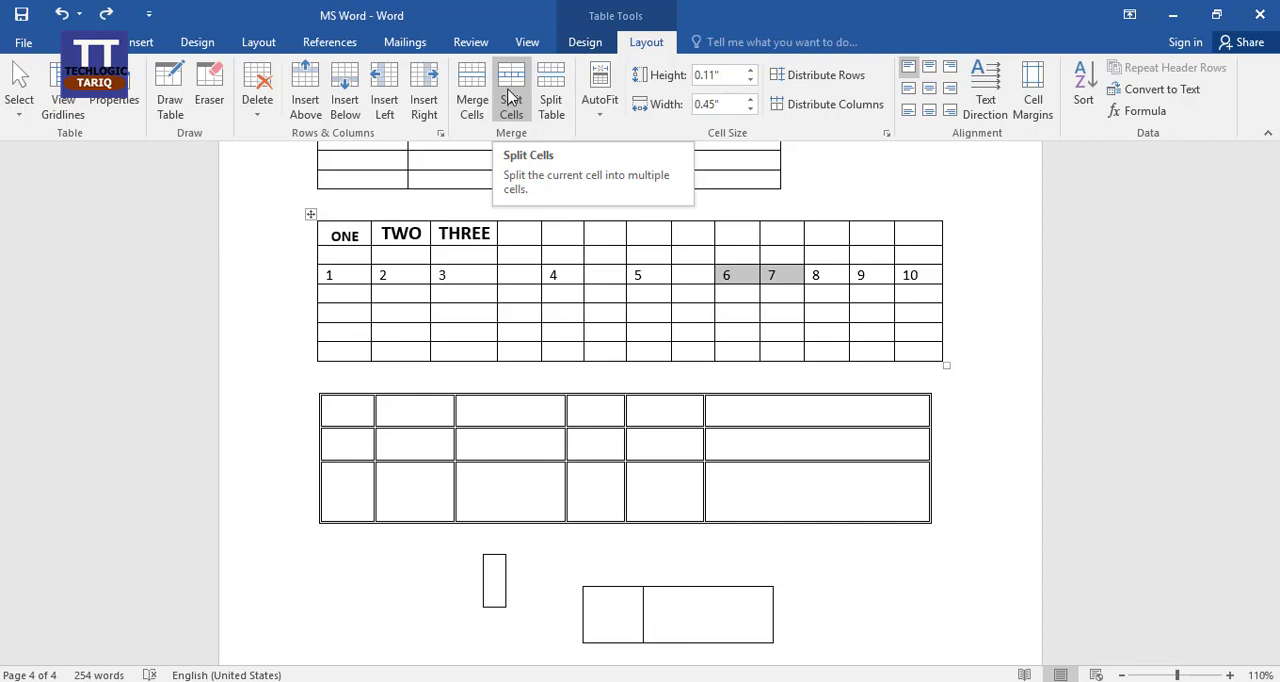
{"action": "left_click", "coordinate": [510, 95]}
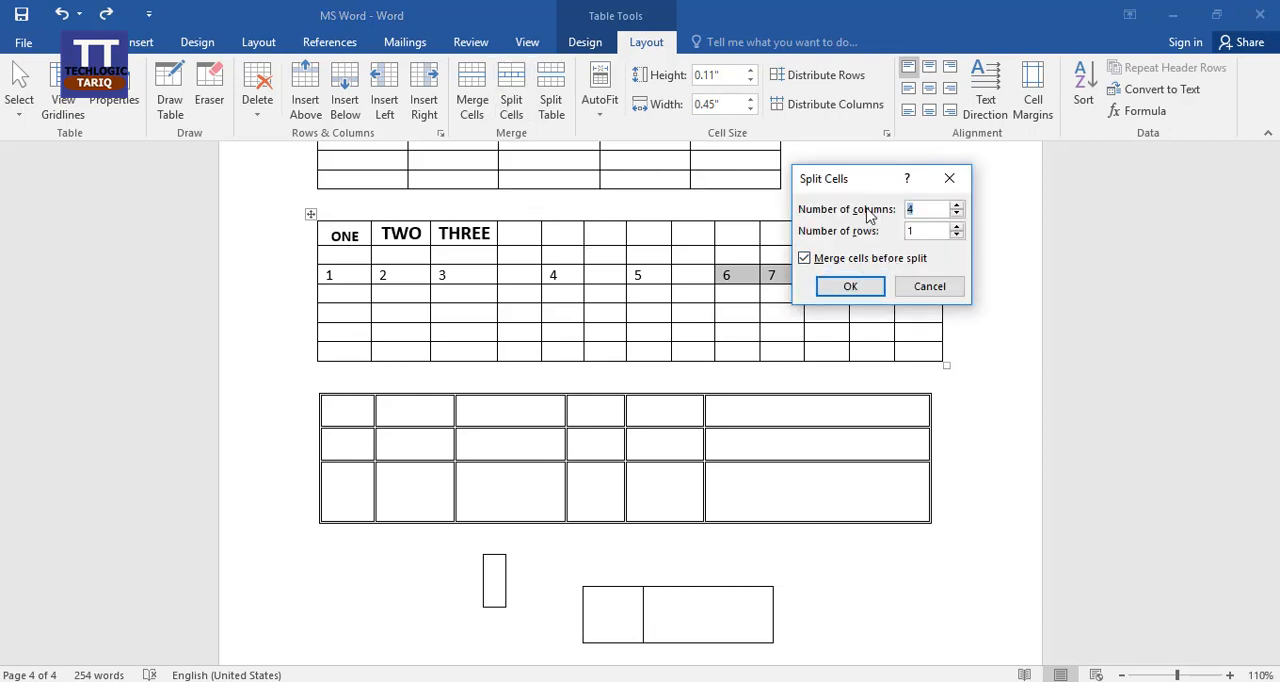
{"action": "left_click_drag", "start_coordinate": [860, 180], "coordinate": [950, 159]}
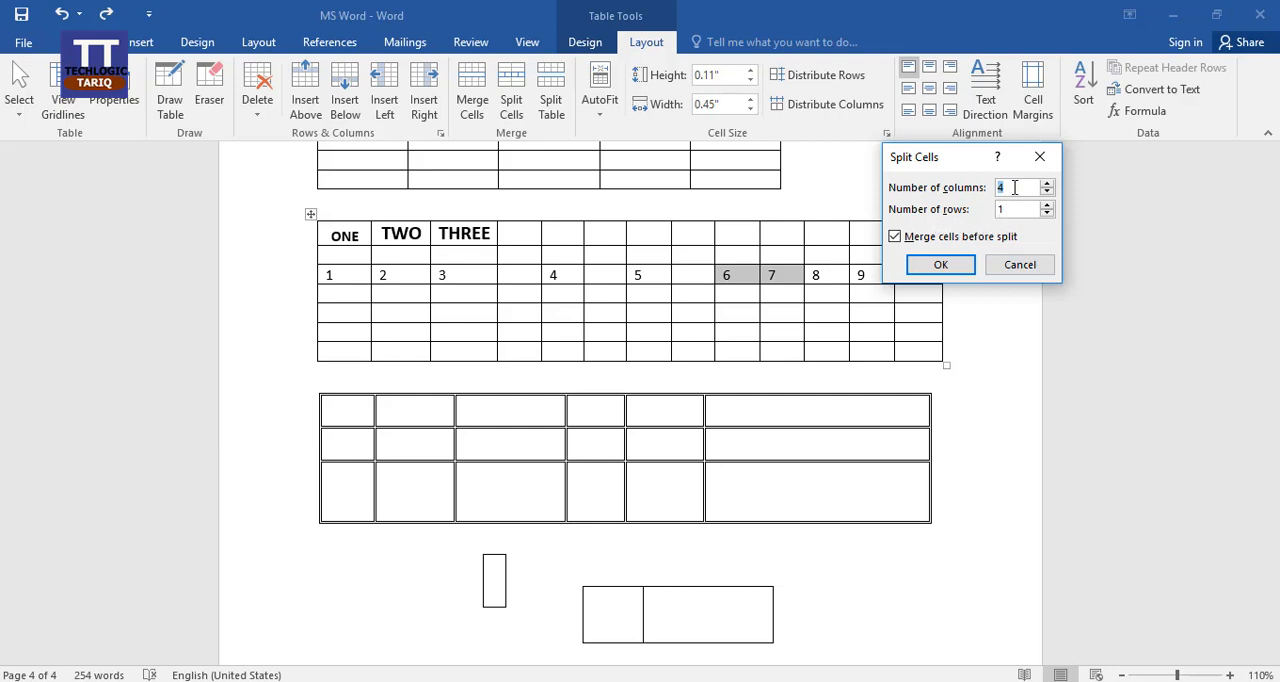
{"action": "type", "text": "3"}
{"action": "left_click", "coordinate": [944, 268]}
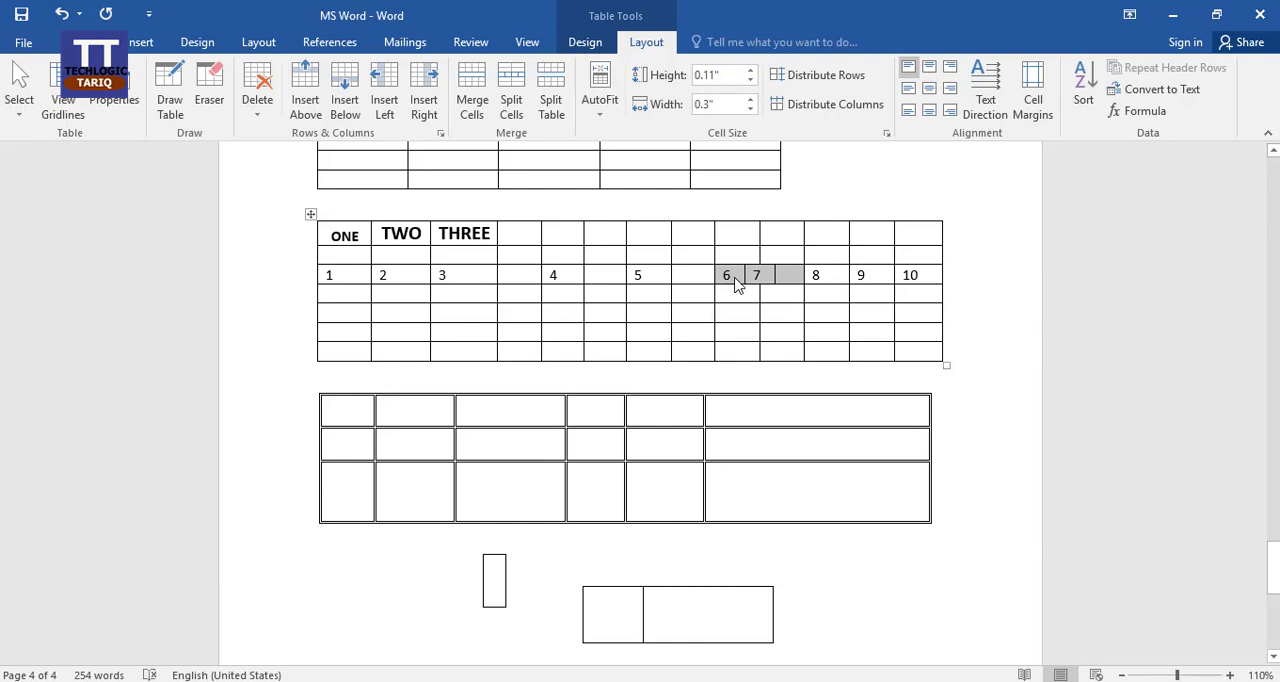
{"action": "left_click", "coordinate": [768, 278]}
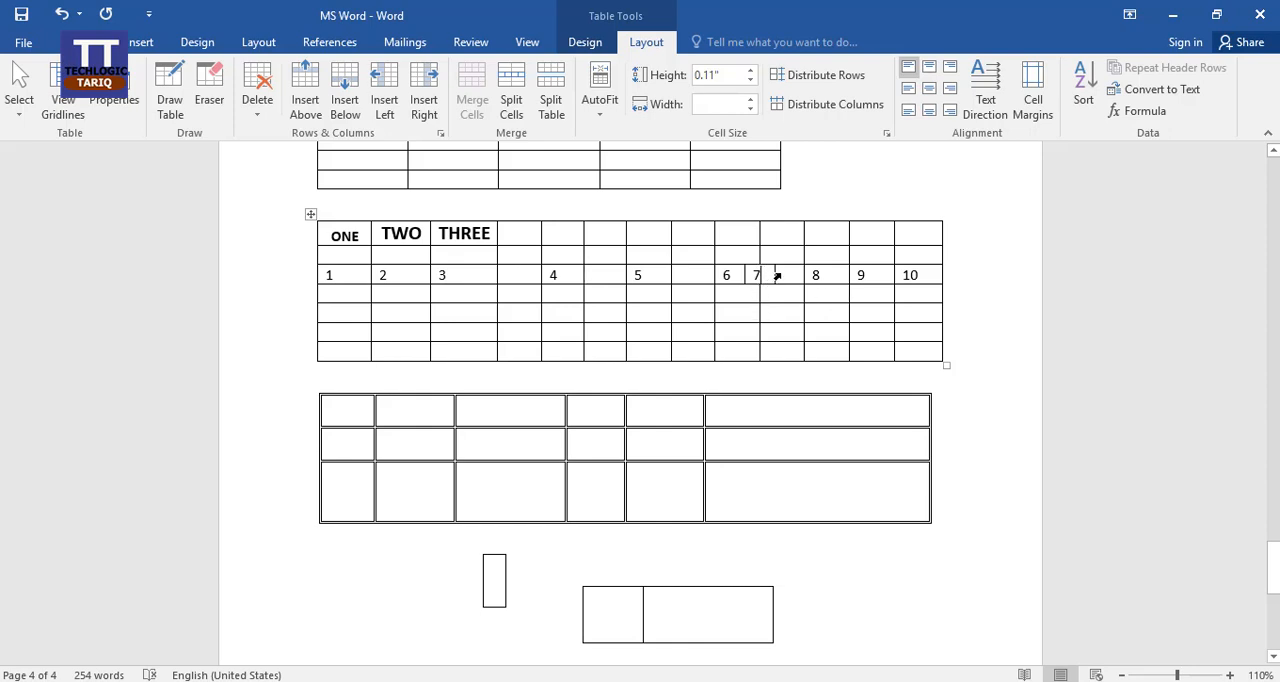
Apply Split Table to the whole numbered table, and undo the split.
{"action": "left_click", "coordinate": [311, 215]}
{"action": "left_click", "coordinate": [553, 95]}
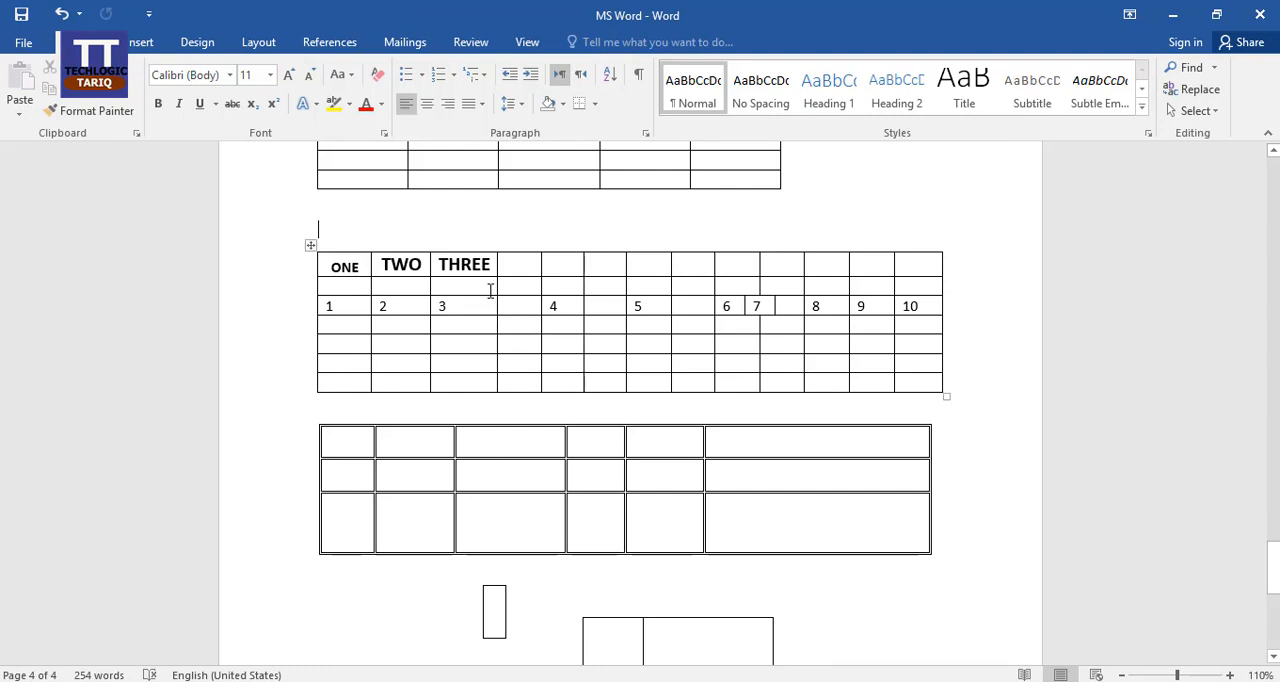
{"action": "scroll", "coordinate": [540, 345], "scroll_direction": "up", "scroll_amount": 3}
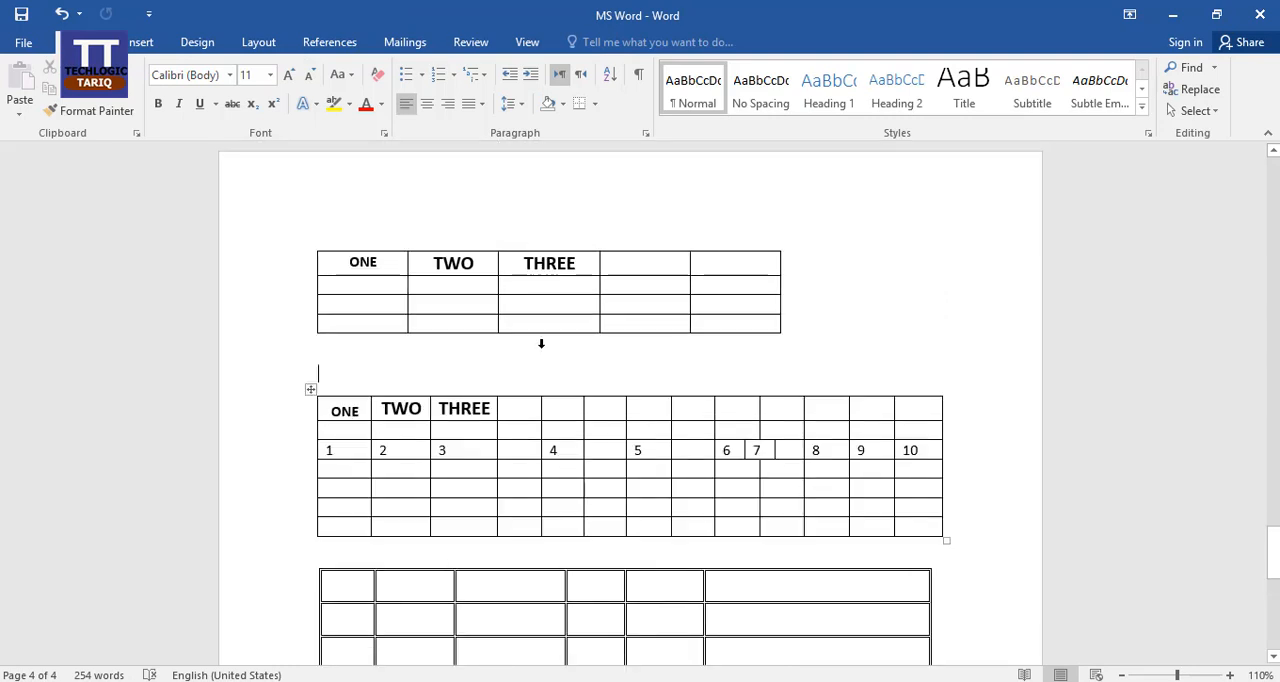
{"action": "scroll", "coordinate": [578, 357], "scroll_direction": "down", "scroll_amount": 2}
{"action": "key", "text": "ctrl+z"}
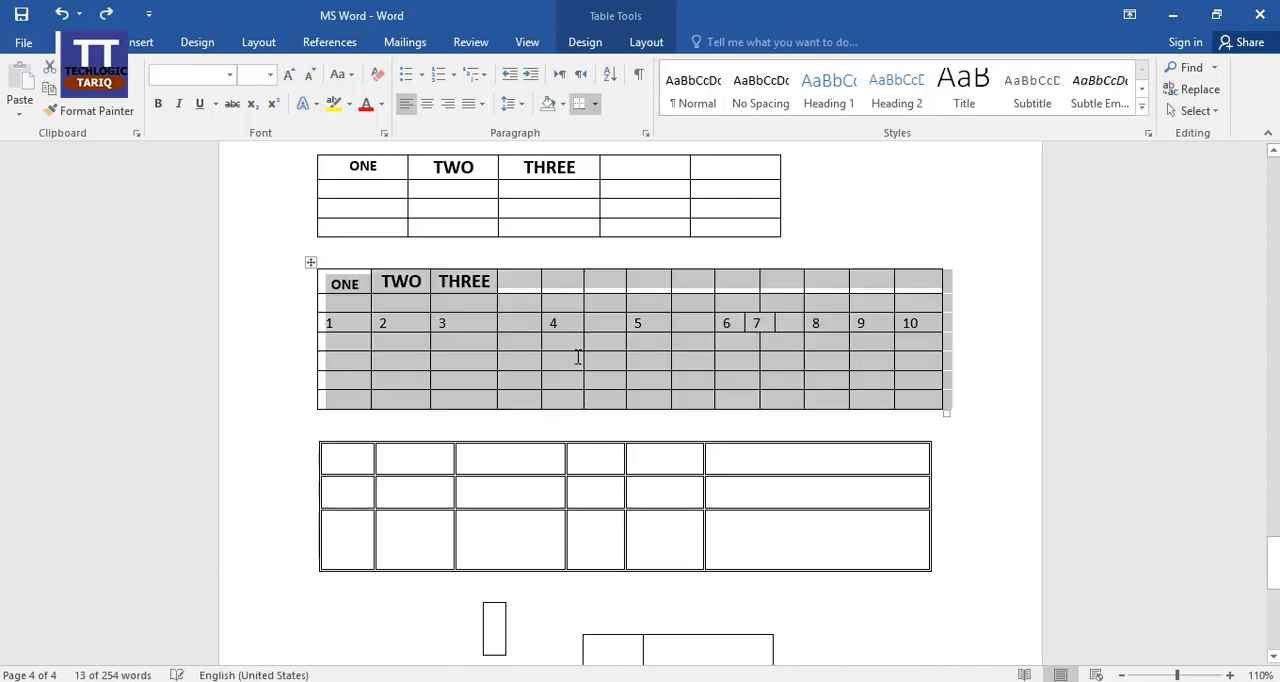
Shrink the overall width of the numbered table by resizing it from its lower corner.
{"action": "left_click", "coordinate": [536, 307]}
{"action": "left_click", "coordinate": [661, 40]}
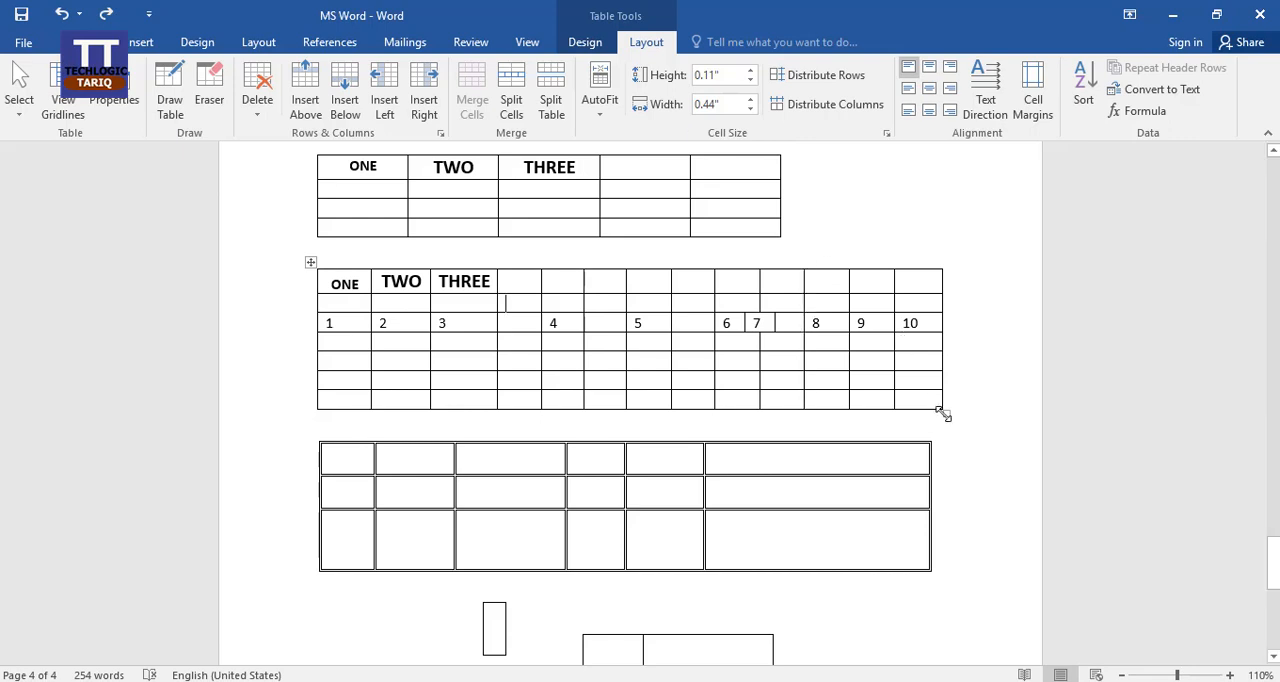
{"action": "left_click_drag", "start_coordinate": [942, 413], "coordinate": [766, 372]}
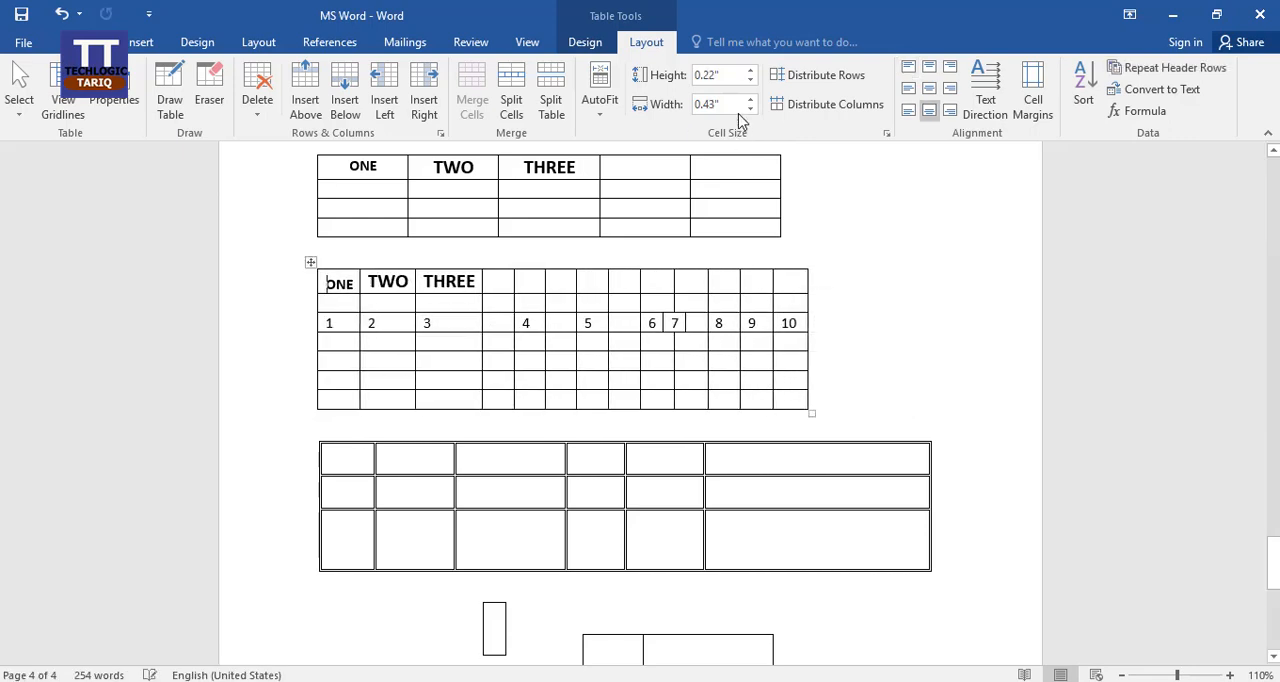
Set the height of the numbered table's heading row to 0.6".
{"action": "left_click", "coordinate": [750, 72]}
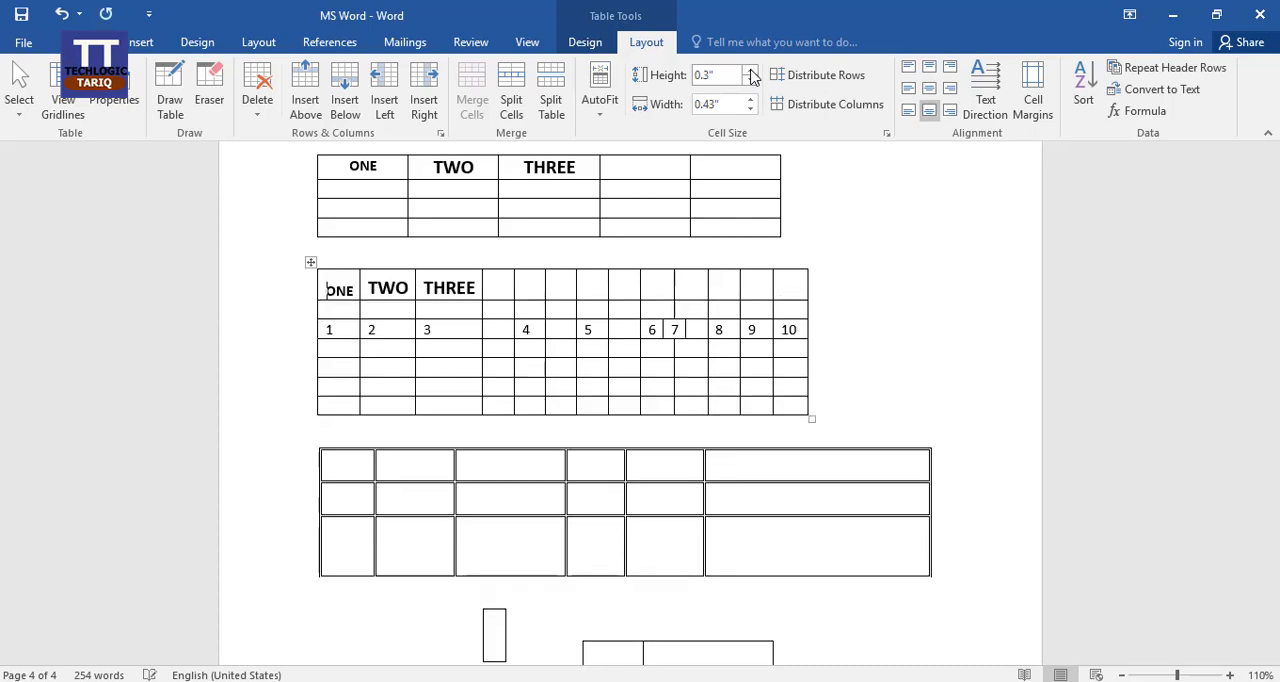
{"action": "left_click", "coordinate": [750, 72]}
{"action": "left_click", "coordinate": [750, 72]}
{"action": "left_click", "coordinate": [750, 72]}
{"action": "left_click", "coordinate": [750, 72]}
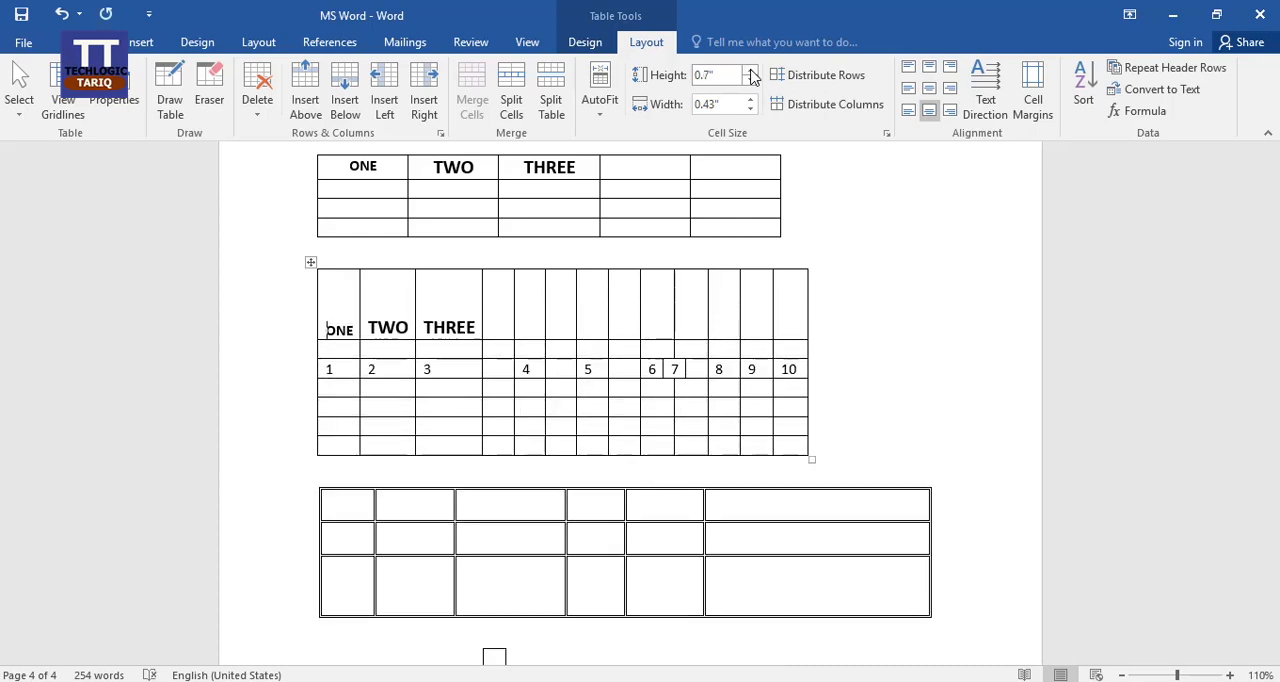
{"action": "left_click", "coordinate": [750, 72]}
{"action": "left_click", "coordinate": [750, 72]}
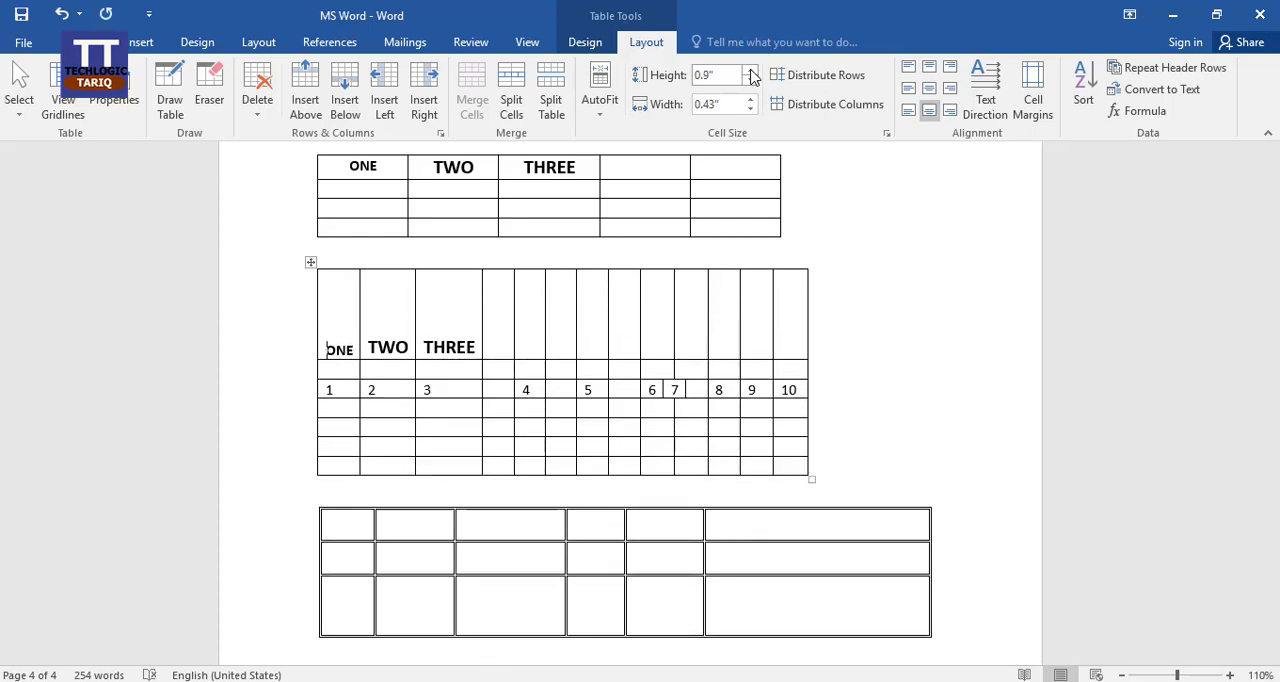
{"action": "left_click", "coordinate": [751, 81]}
{"action": "left_click", "coordinate": [751, 81]}
{"action": "left_click", "coordinate": [751, 81]}
Increase the height of the row containing 6, and reduce it again to 0.1".
{"action": "left_click", "coordinate": [660, 362]}
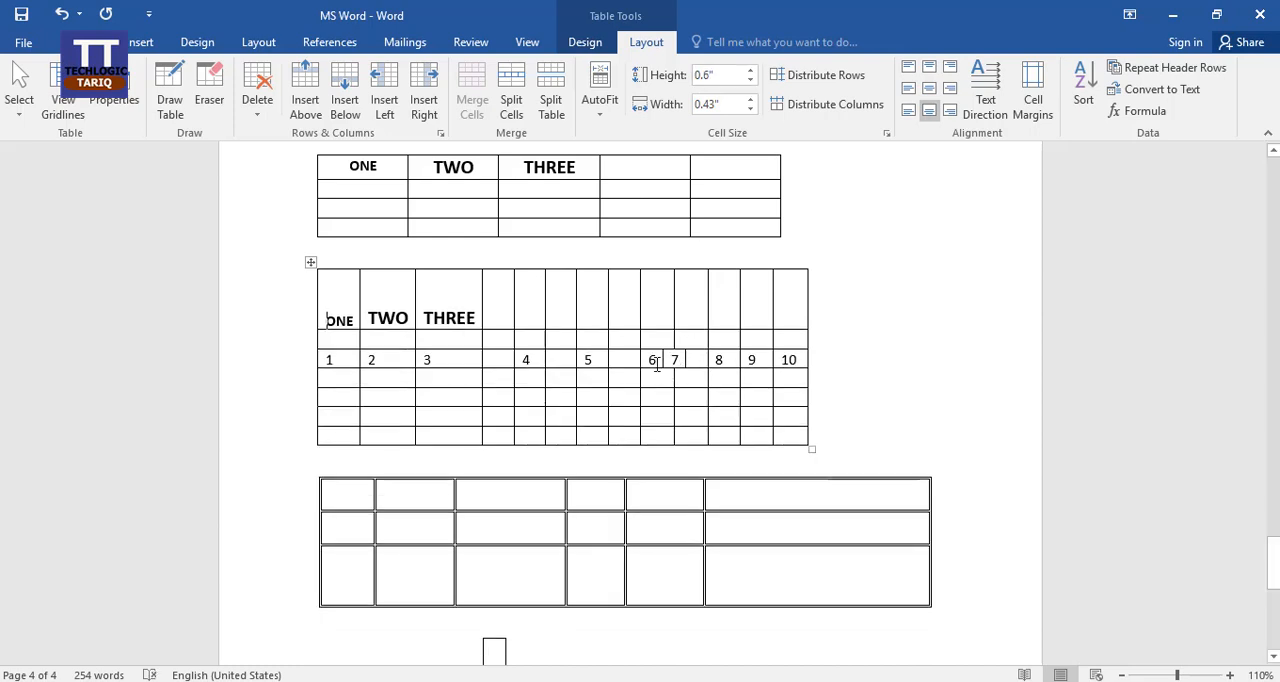
{"action": "left_click", "coordinate": [750, 72]}
{"action": "left_click", "coordinate": [750, 72]}
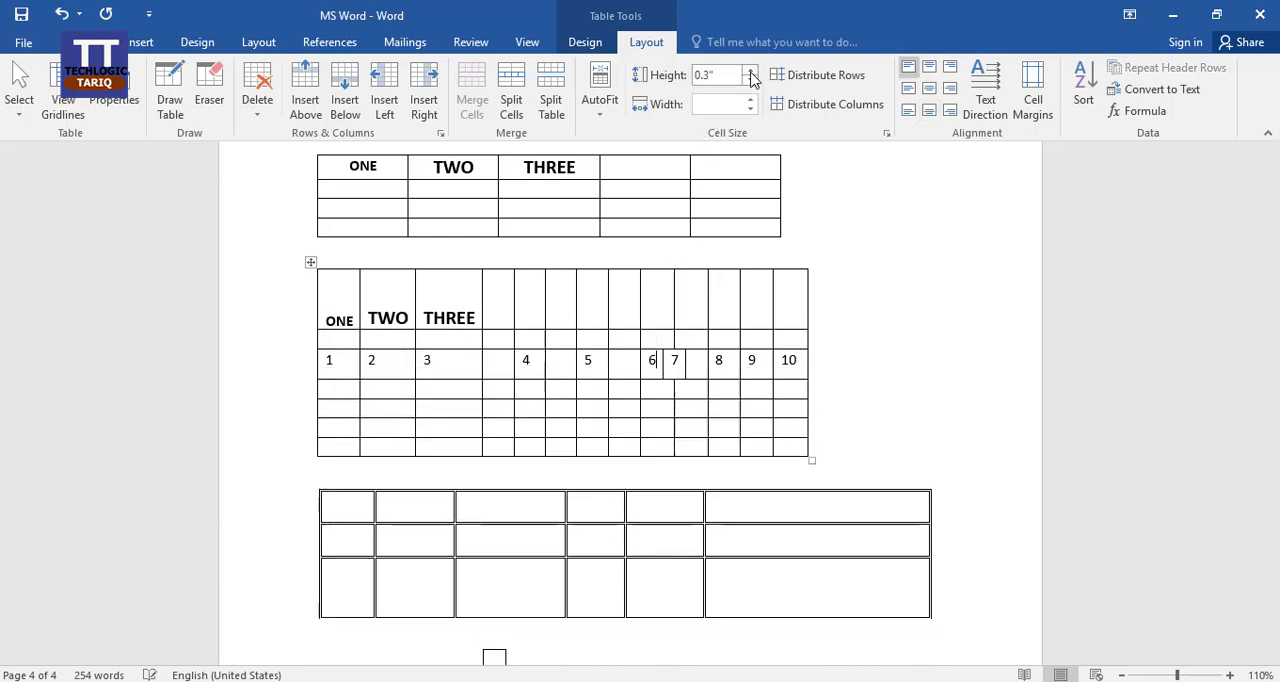
{"action": "left_click", "coordinate": [750, 72]}
{"action": "left_click", "coordinate": [750, 72]}
{"action": "left_click", "coordinate": [750, 72]}
{"action": "left_click", "coordinate": [751, 81]}
{"action": "left_click", "coordinate": [751, 81]}
{"action": "left_click", "coordinate": [751, 81]}
{"action": "left_click", "coordinate": [751, 81]}
{"action": "left_click", "coordinate": [751, 81]}
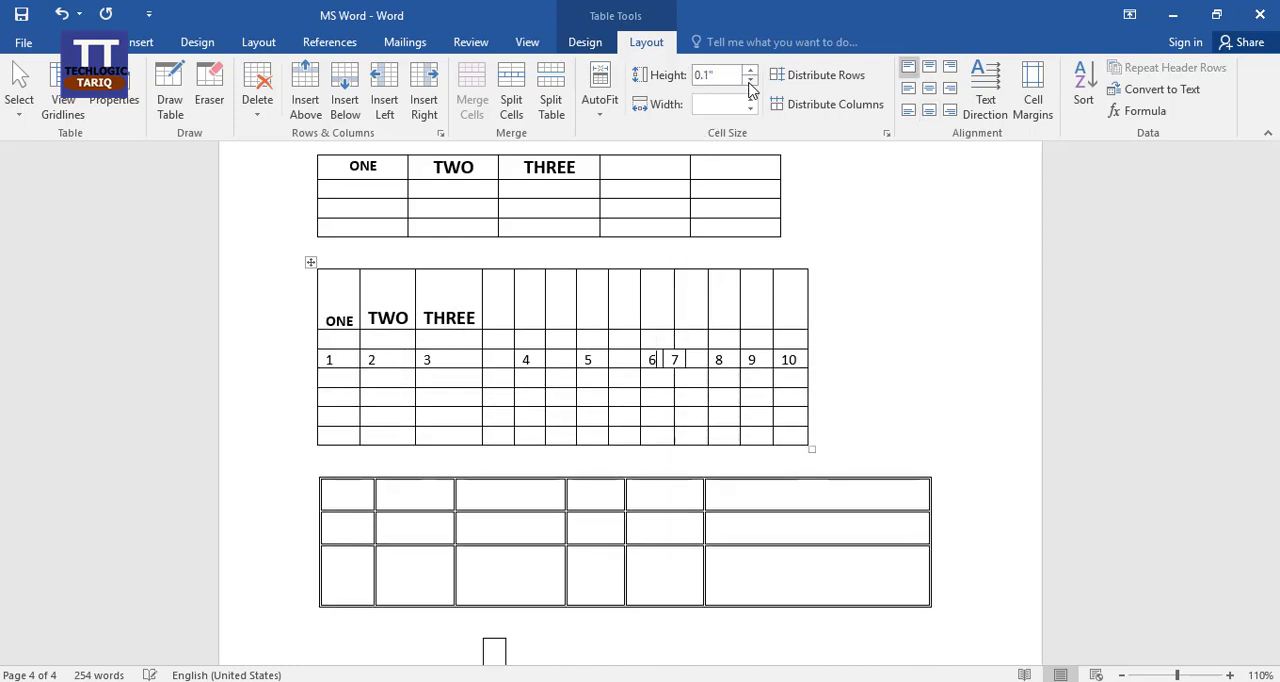
{"action": "left_click", "coordinate": [751, 81]}
Set the width of the THREE column in the numbered table to 1.4".
{"action": "left_click", "coordinate": [458, 320]}
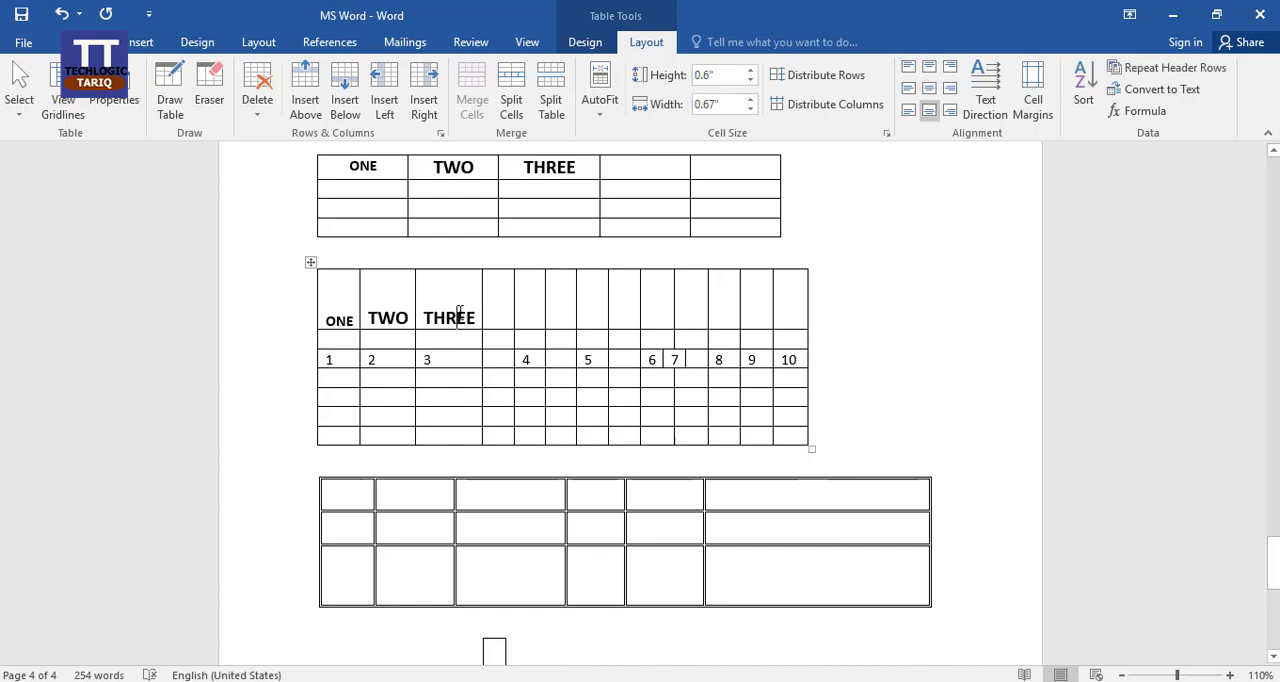
{"action": "left_click", "coordinate": [750, 100]}
{"action": "left_click", "coordinate": [750, 100]}
{"action": "left_click", "coordinate": [750, 100]}
{"action": "left_click", "coordinate": [750, 100]}
{"action": "left_click", "coordinate": [750, 100]}
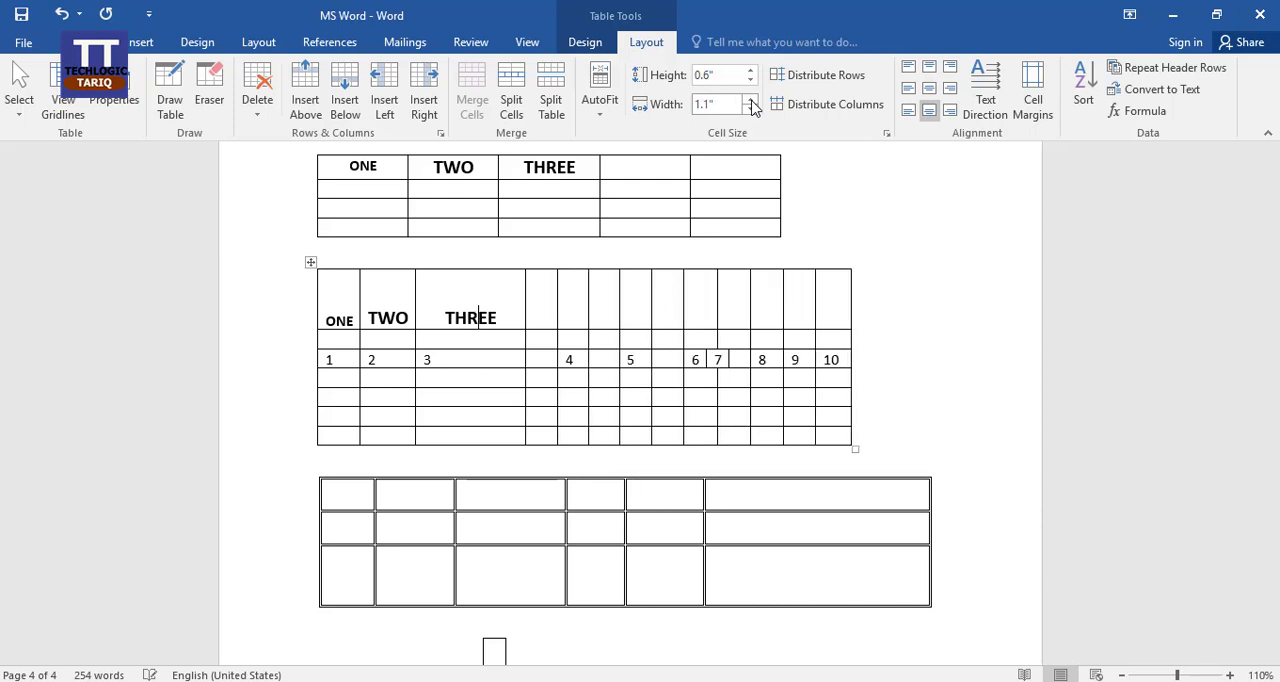
{"action": "left_click", "coordinate": [750, 100]}
{"action": "left_click", "coordinate": [750, 100]}
{"action": "left_click", "coordinate": [750, 100]}
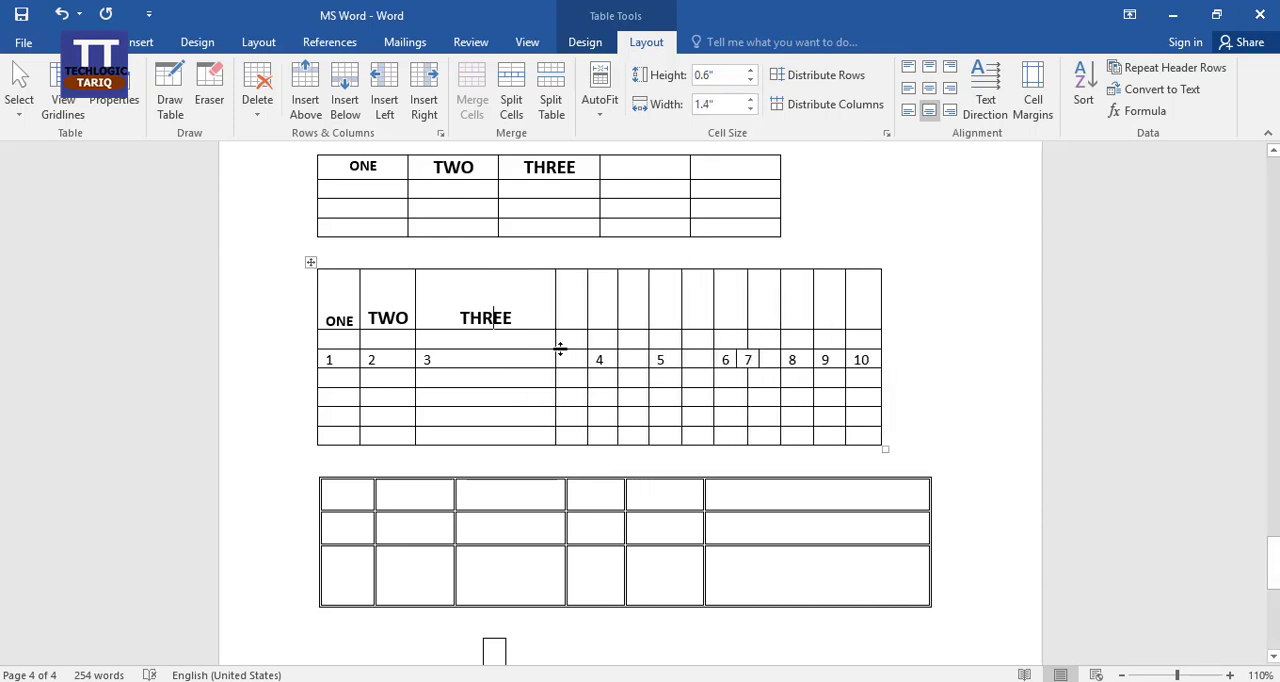
Narrow the THREE column to about 0.95" by moving its border with the adjacent blank column, and distribute the table's rows evenly.
{"action": "left_click_drag", "start_coordinate": [552, 342], "coordinate": [492, 338]}
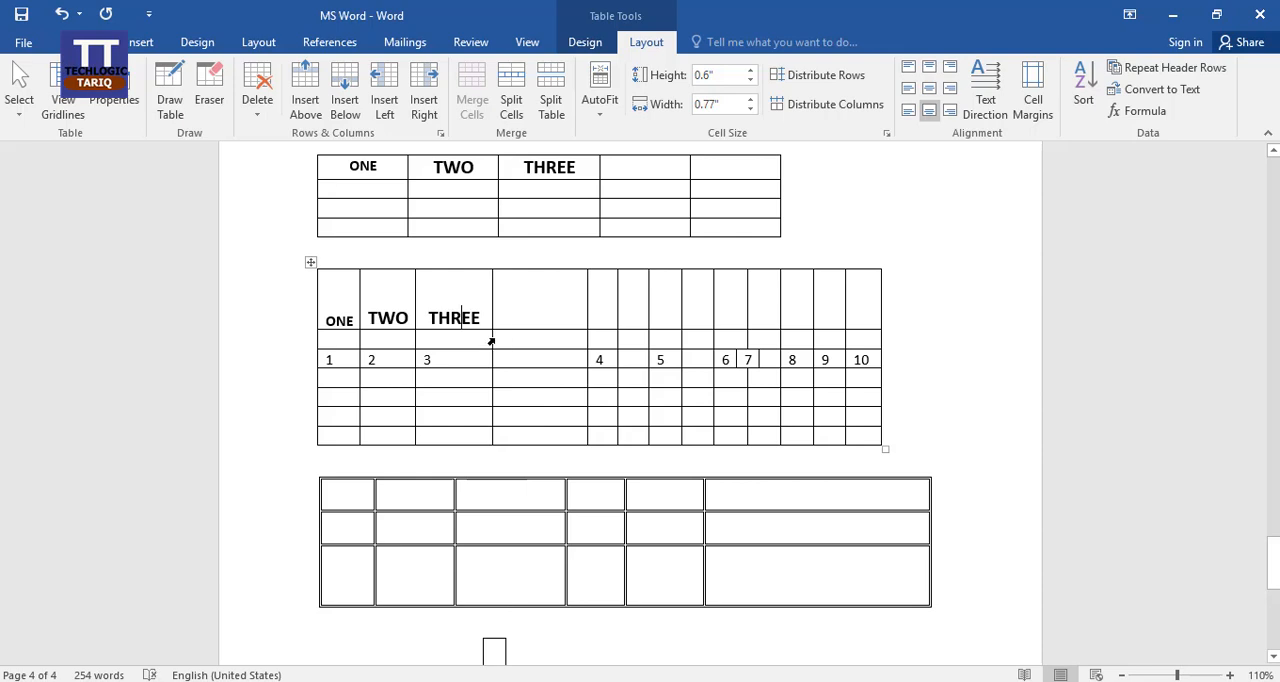
{"action": "mouse_move", "coordinate": [491, 340]}
{"action": "left_mouse_down"}
{"action": "mouse_move", "coordinate": [527, 338]}
{"action": "mouse_move", "coordinate": [510, 337]}
{"action": "left_mouse_up"}
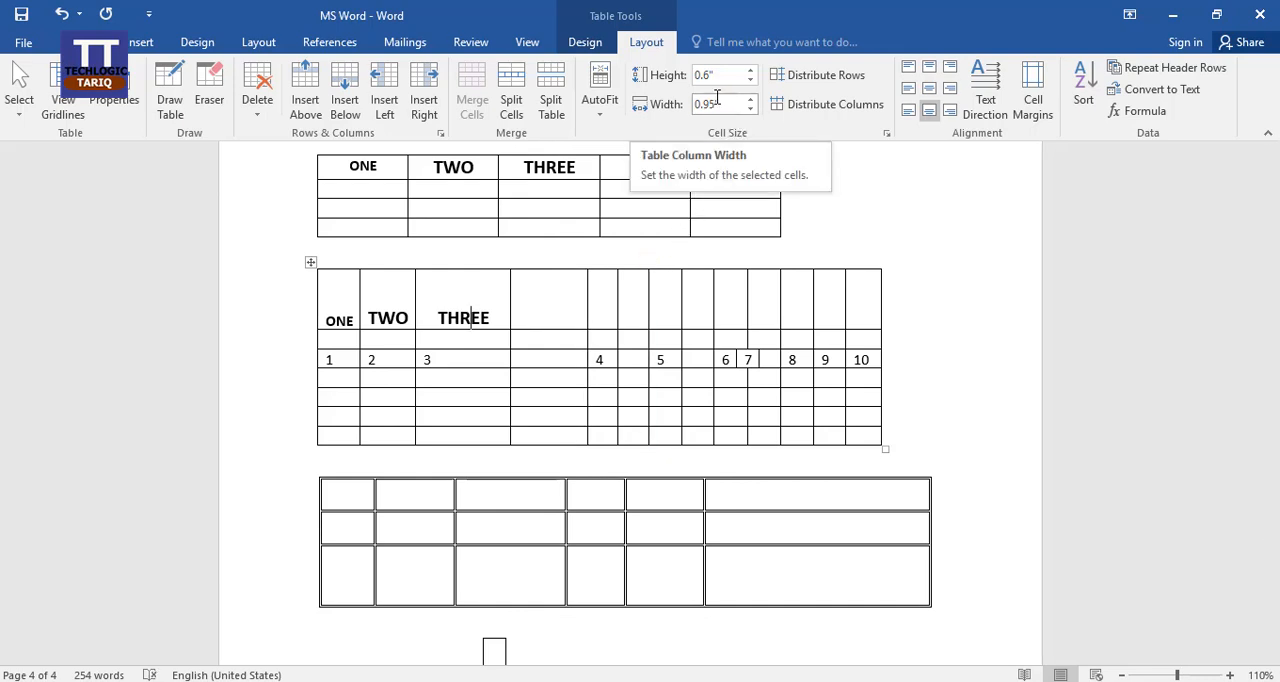
{"action": "left_click", "coordinate": [806, 80]}
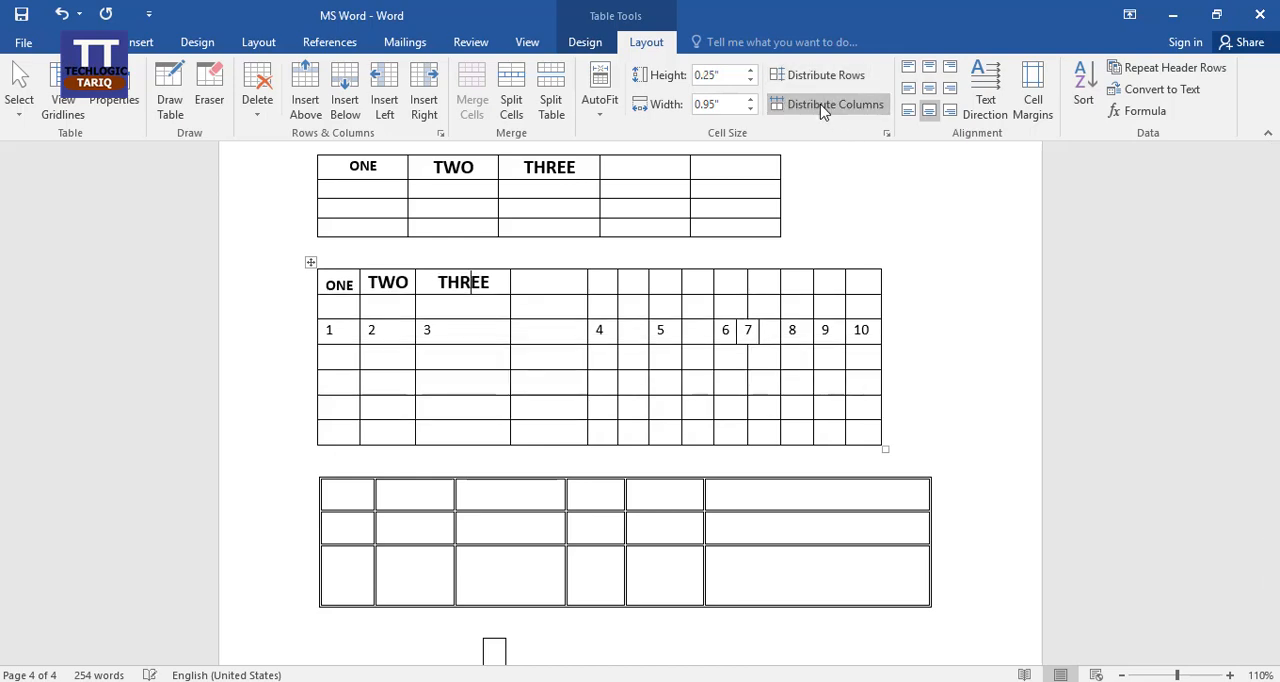
Distribute the table's columns evenly and its rows again, and undo both changes.
{"action": "left_click", "coordinate": [824, 112]}
{"action": "left_click", "coordinate": [824, 78]}
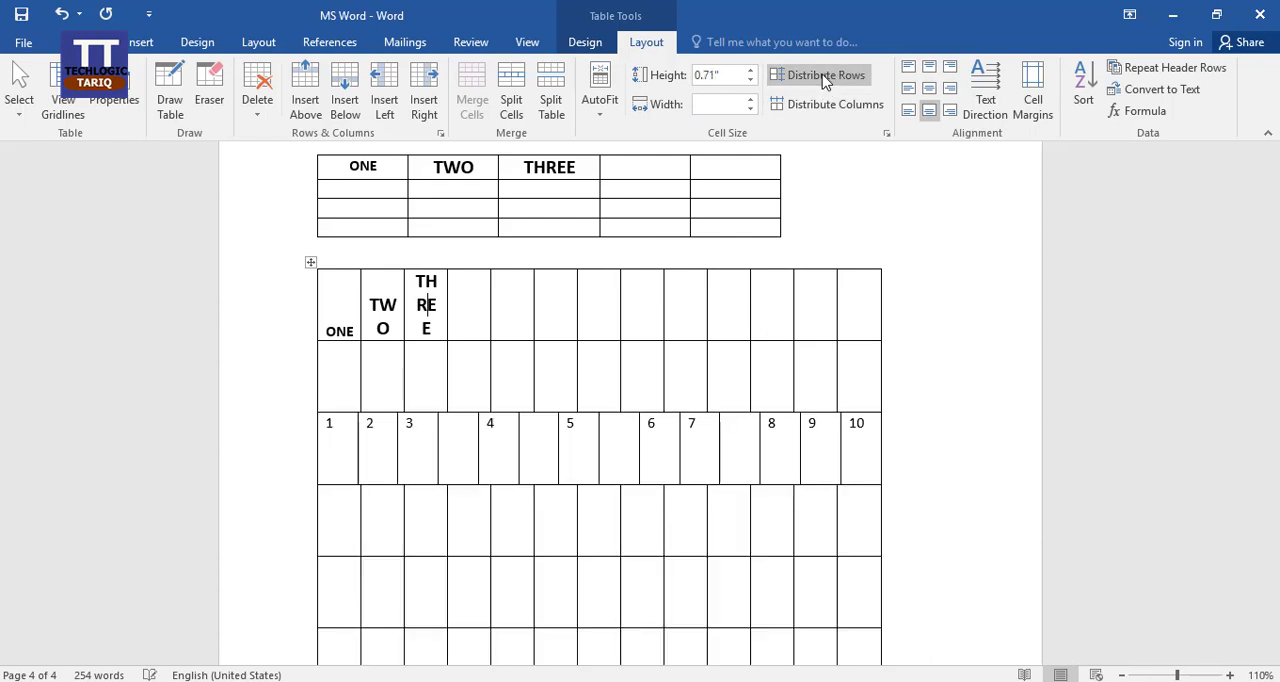
{"action": "key", "text": "ctrl+z"}
{"action": "key", "text": "ctrl+z"}
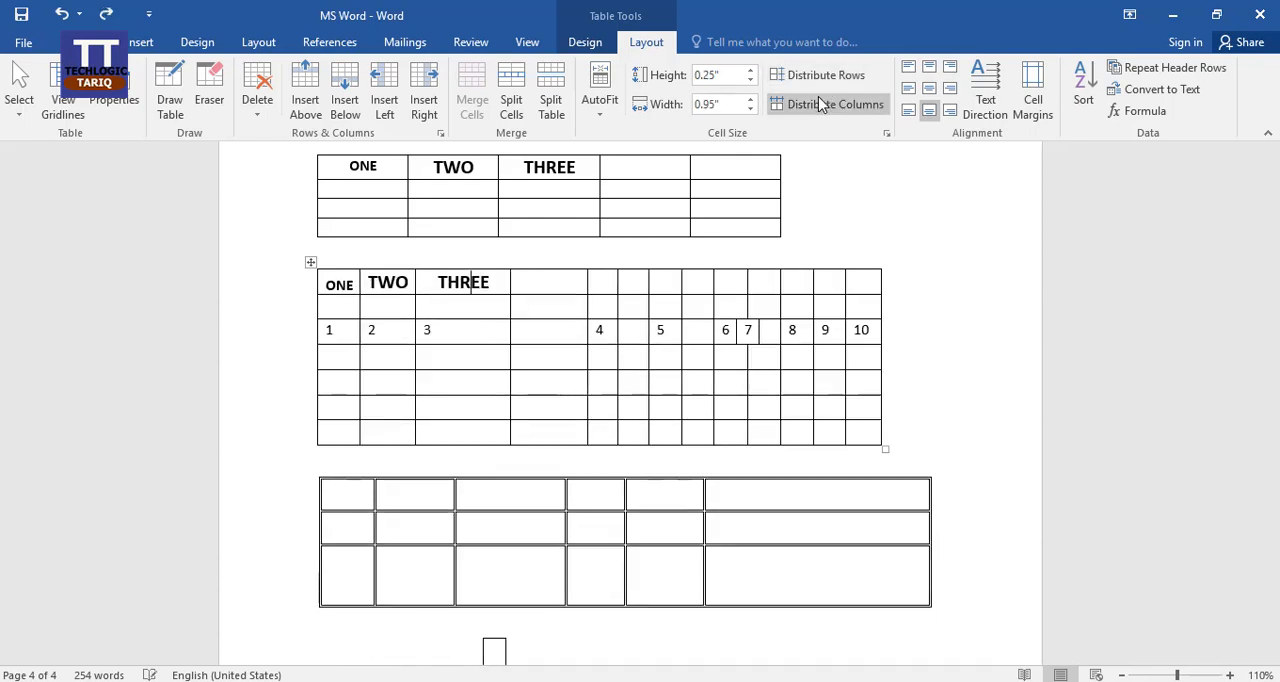
Align the THREE and ONE headings of the numbered table to the centre of their cells, both horizontally and vertically.
{"action": "left_click", "coordinate": [564, 291]}
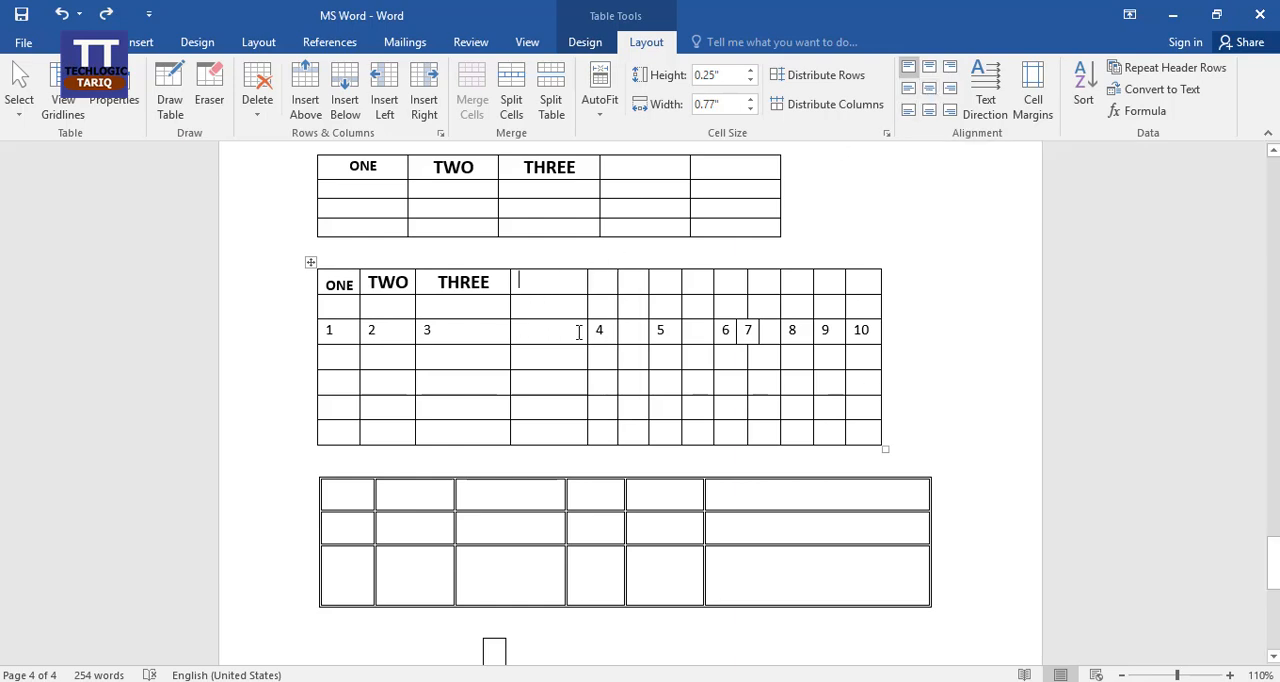
{"action": "left_click_drag", "start_coordinate": [436, 281], "coordinate": [509, 284]}
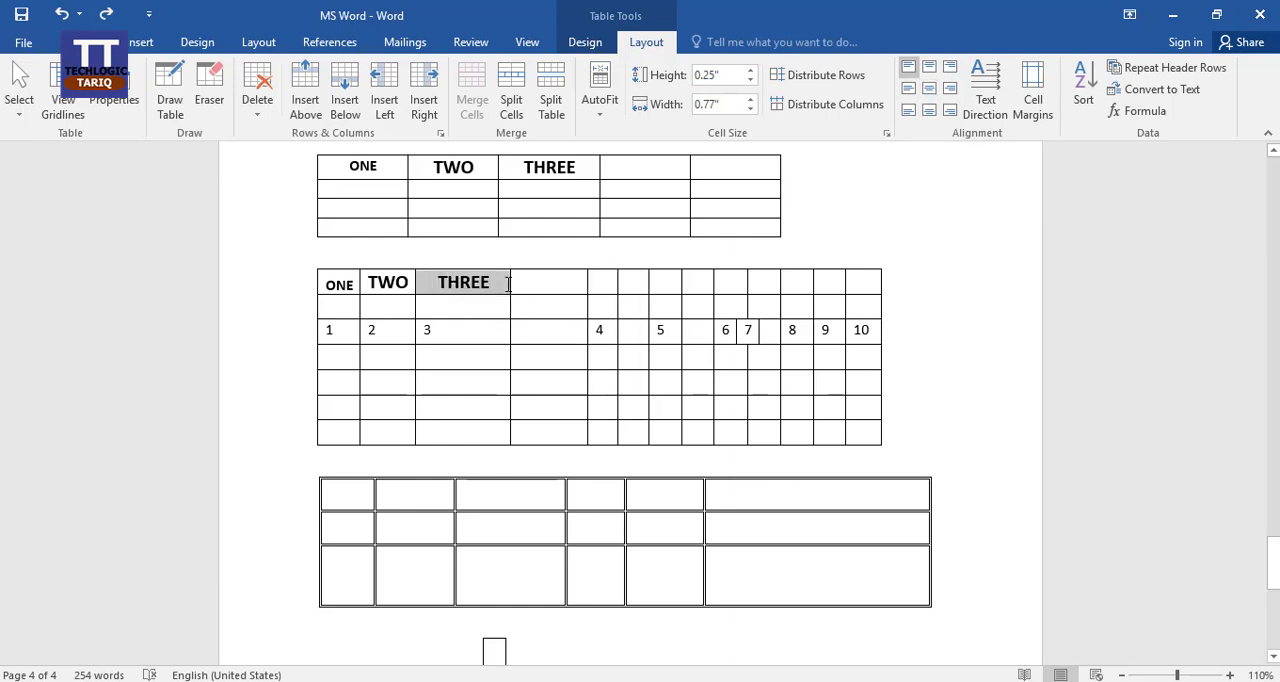
{"action": "left_click", "coordinate": [930, 93]}
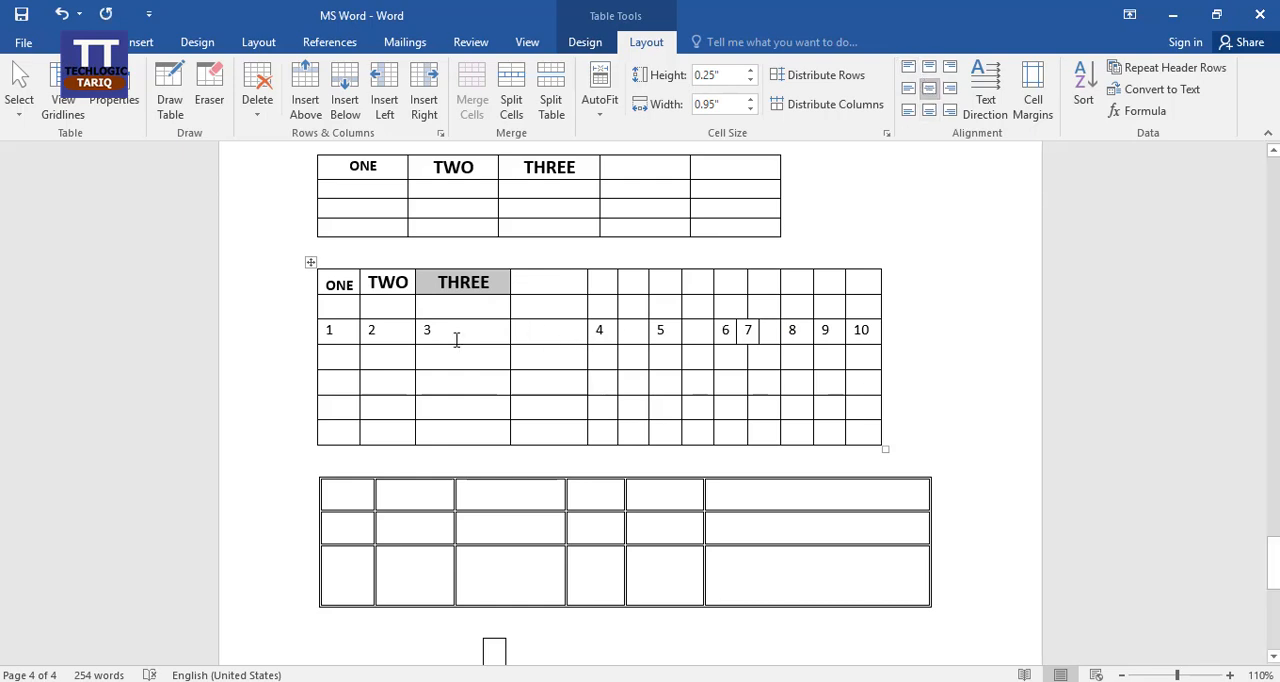
{"action": "left_click", "coordinate": [334, 284]}
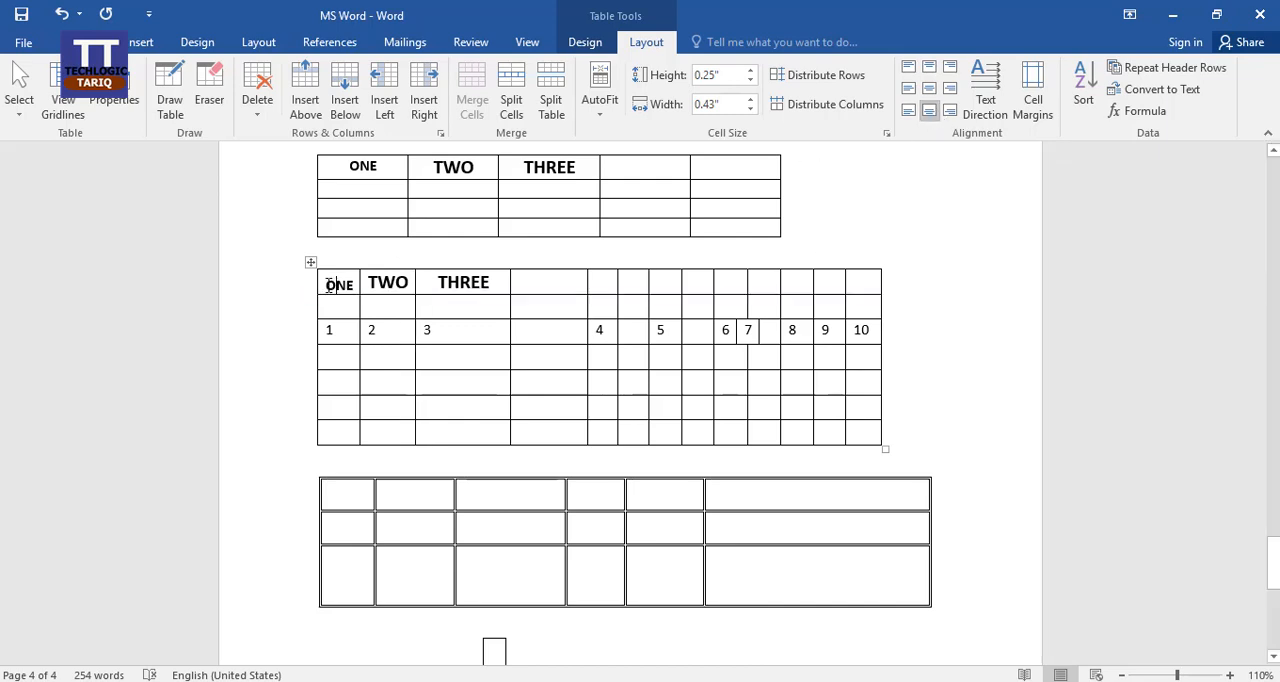
{"action": "double_click", "coordinate": [334, 285]}
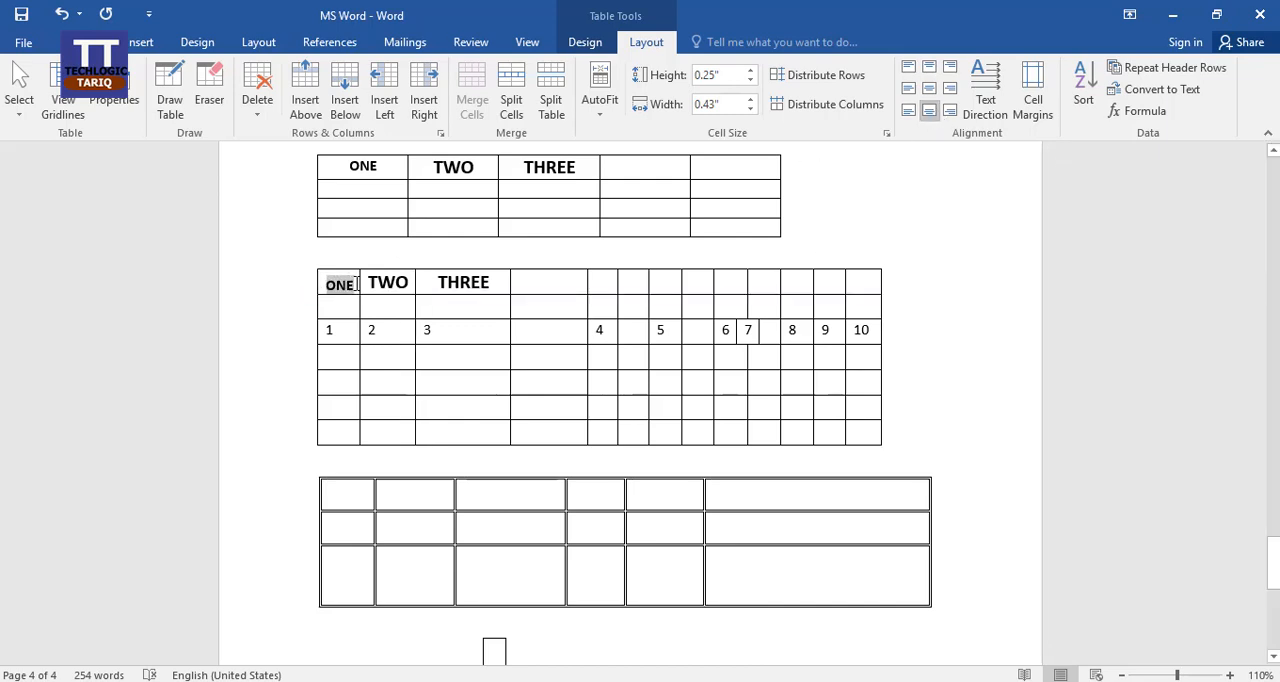
{"action": "left_click", "coordinate": [935, 93]}
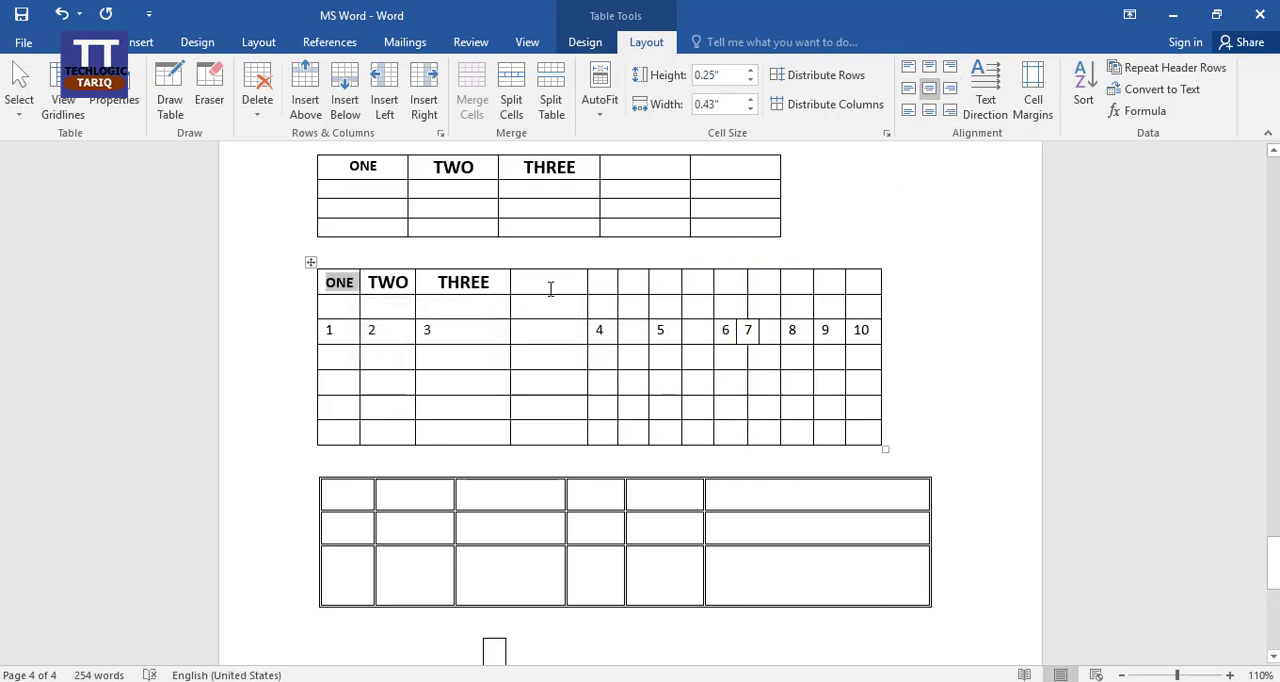
Widen the ONE column to about 0.81" and try centre-right and centre-left alignment on its heading before centring it again.
{"action": "left_click", "coordinate": [951, 89]}
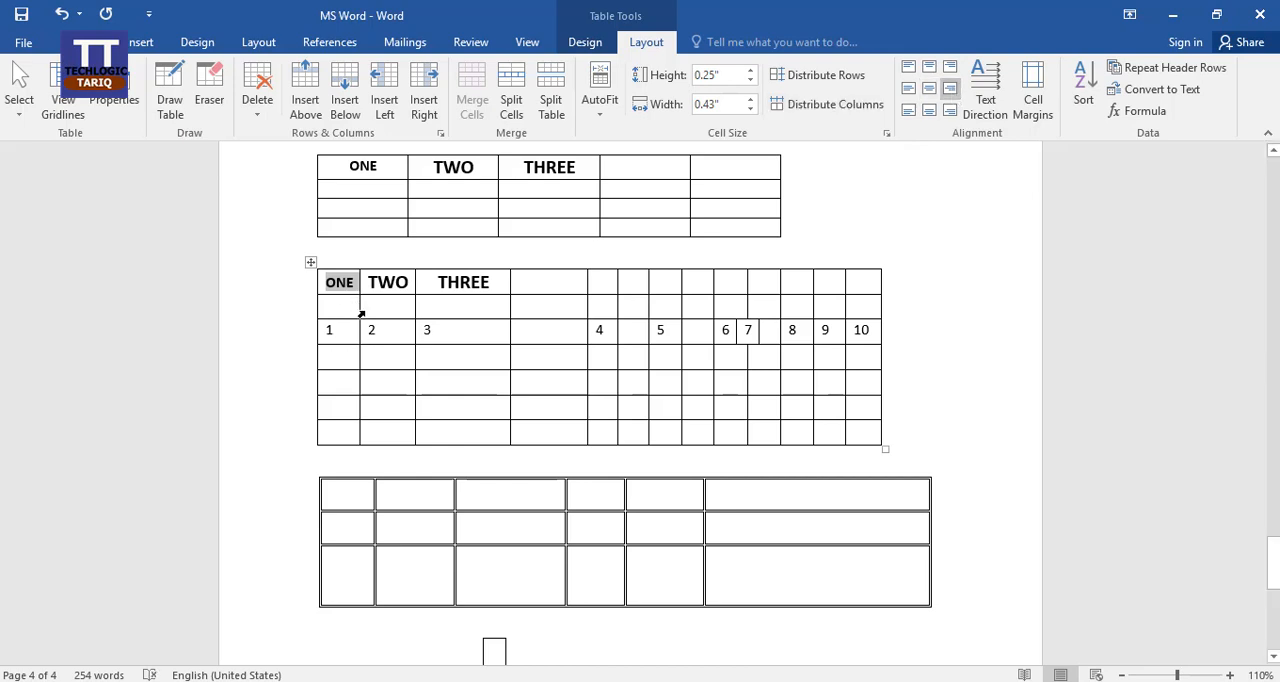
{"action": "left_click_drag", "start_coordinate": [361, 311], "coordinate": [426, 313]}
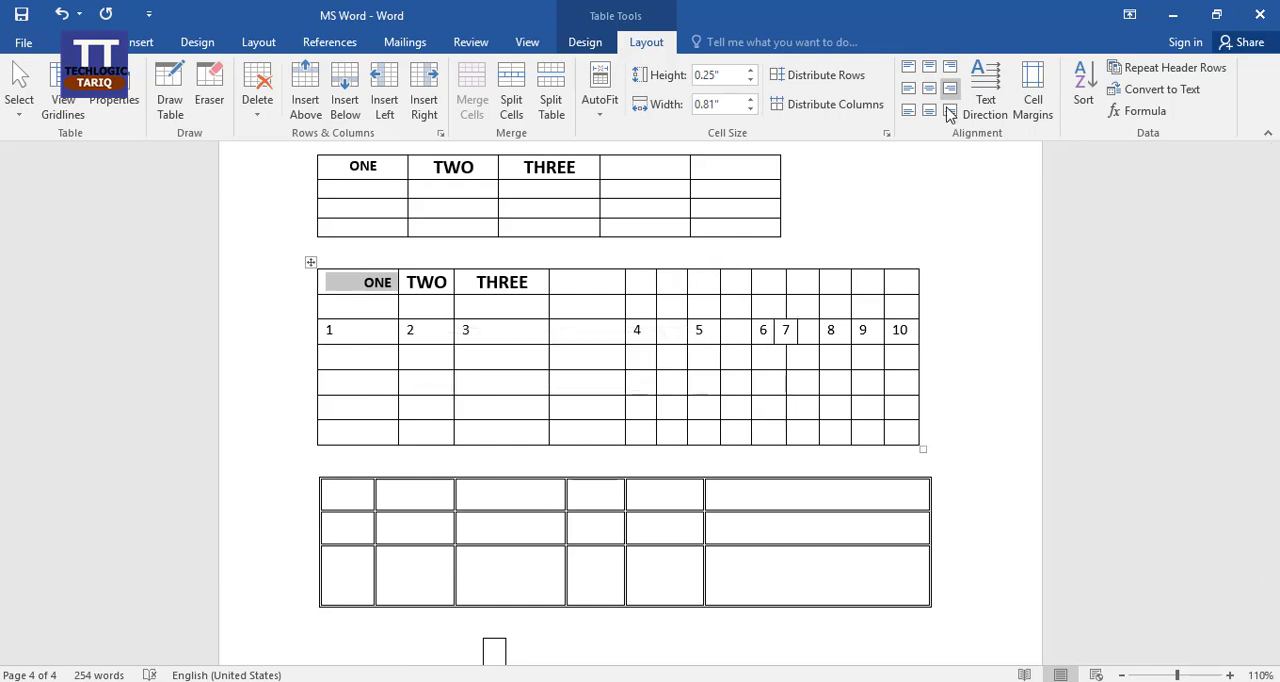
{"action": "left_click", "coordinate": [915, 90]}
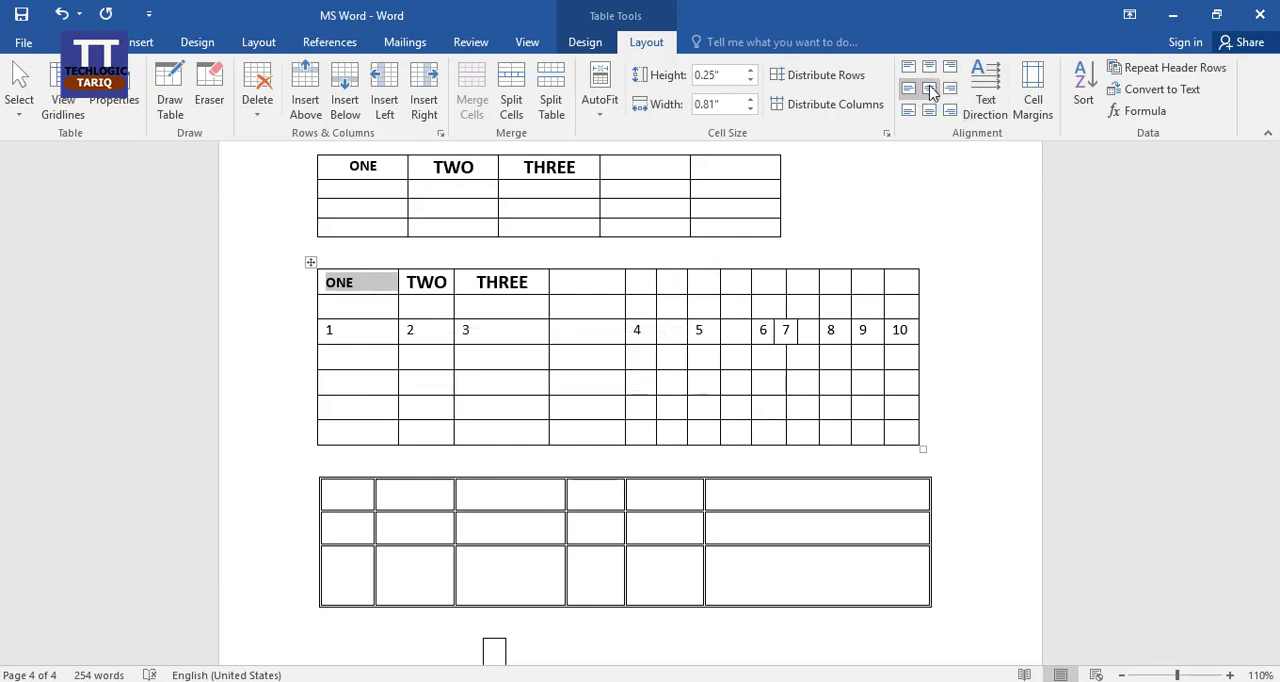
{"action": "left_click", "coordinate": [930, 90]}
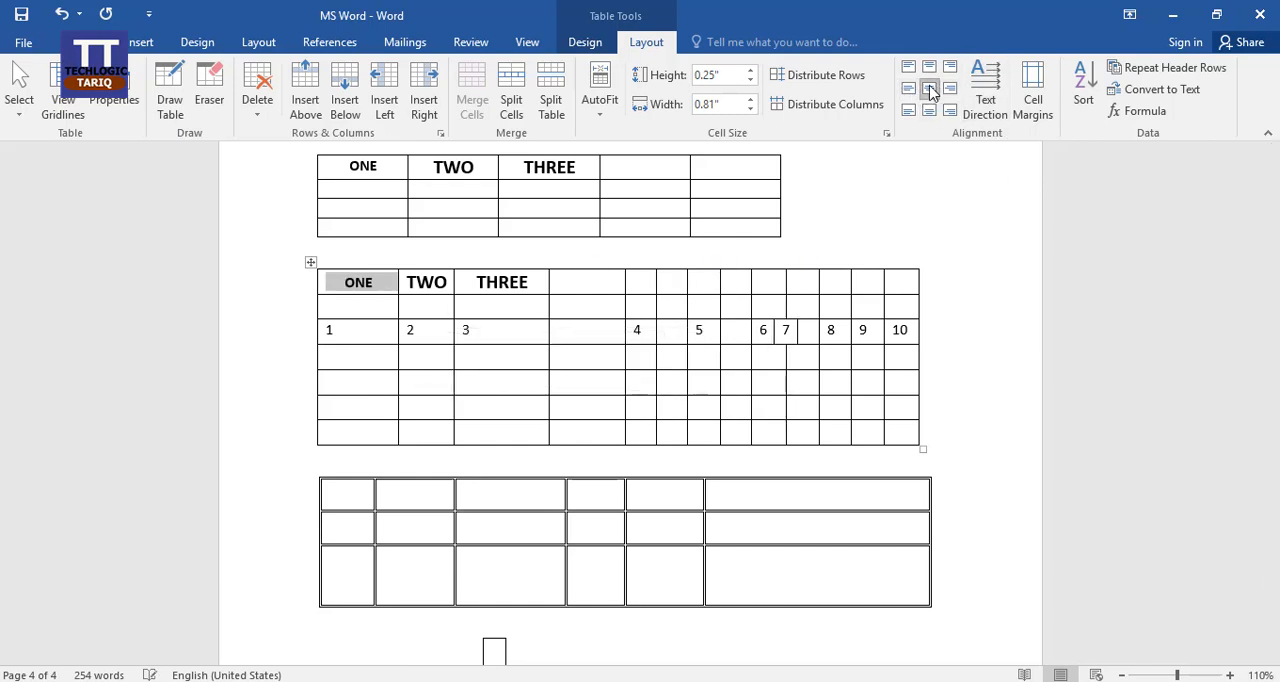
{"action": "left_click", "coordinate": [531, 309]}
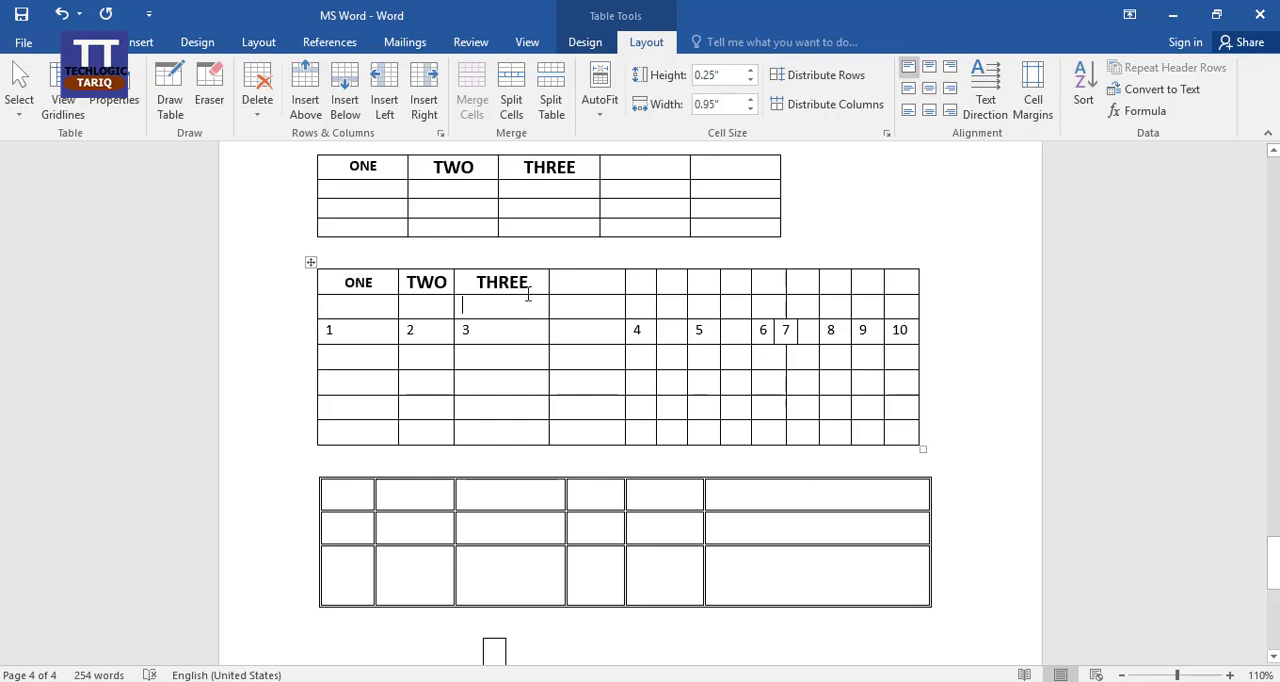
Cycle the text direction of the numbered table's THREE heading through both vertical orientations and back to horizontal, twice.
{"action": "left_click", "coordinate": [537, 281]}
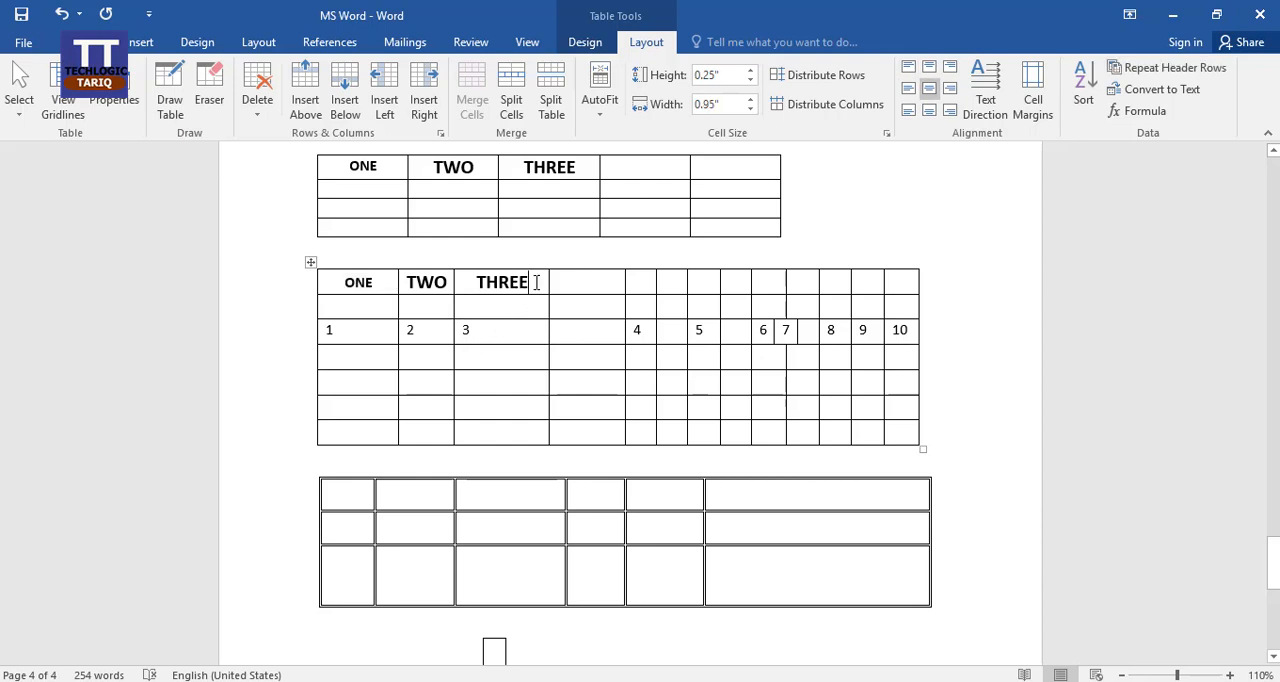
{"action": "left_click", "coordinate": [995, 90]}
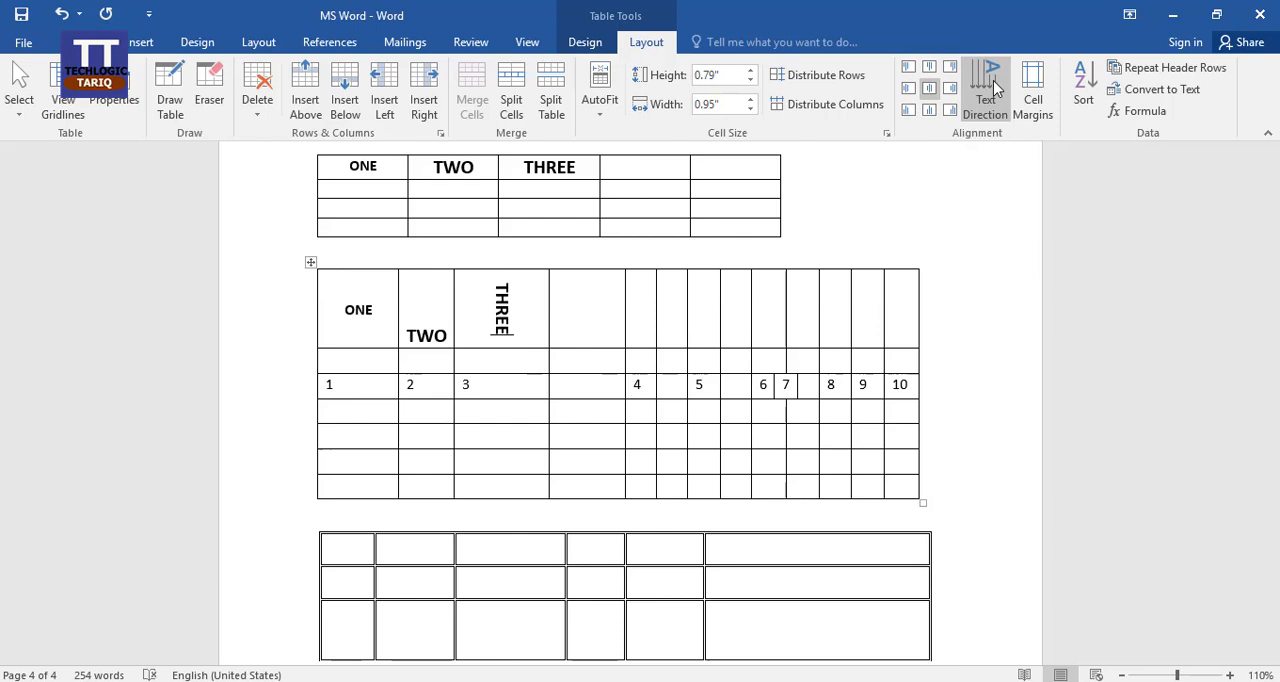
{"action": "left_click", "coordinate": [995, 90]}
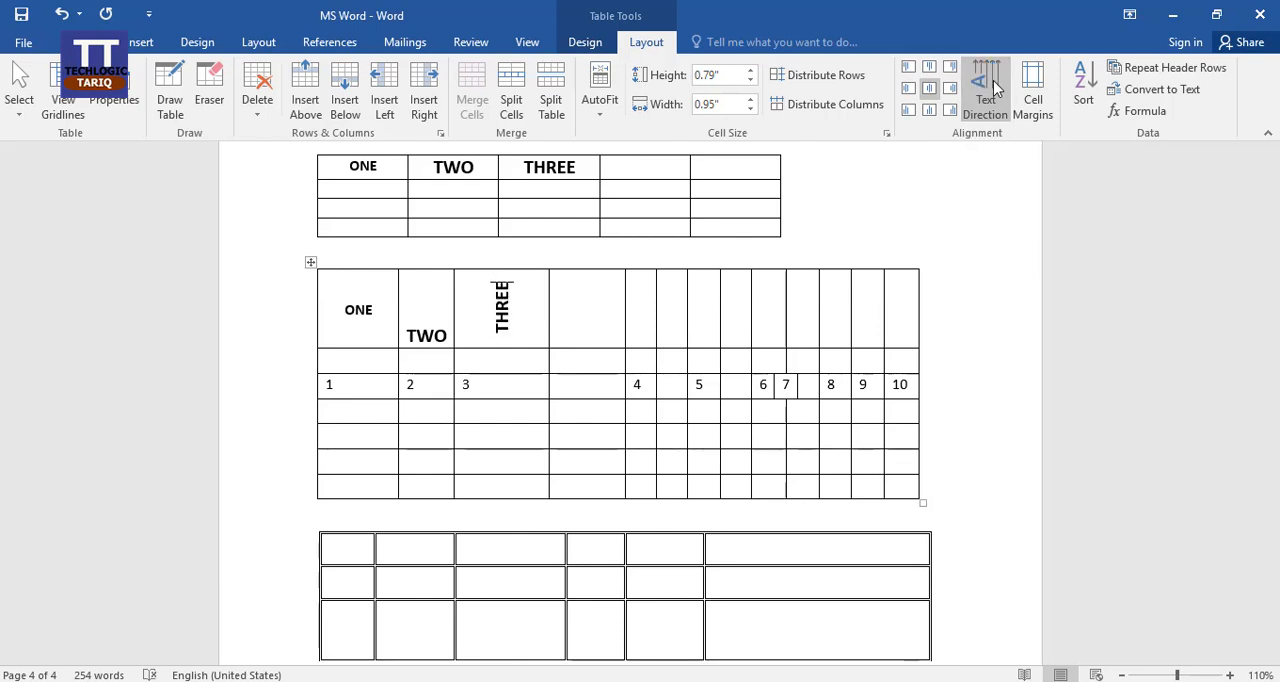
{"action": "left_click", "coordinate": [995, 90]}
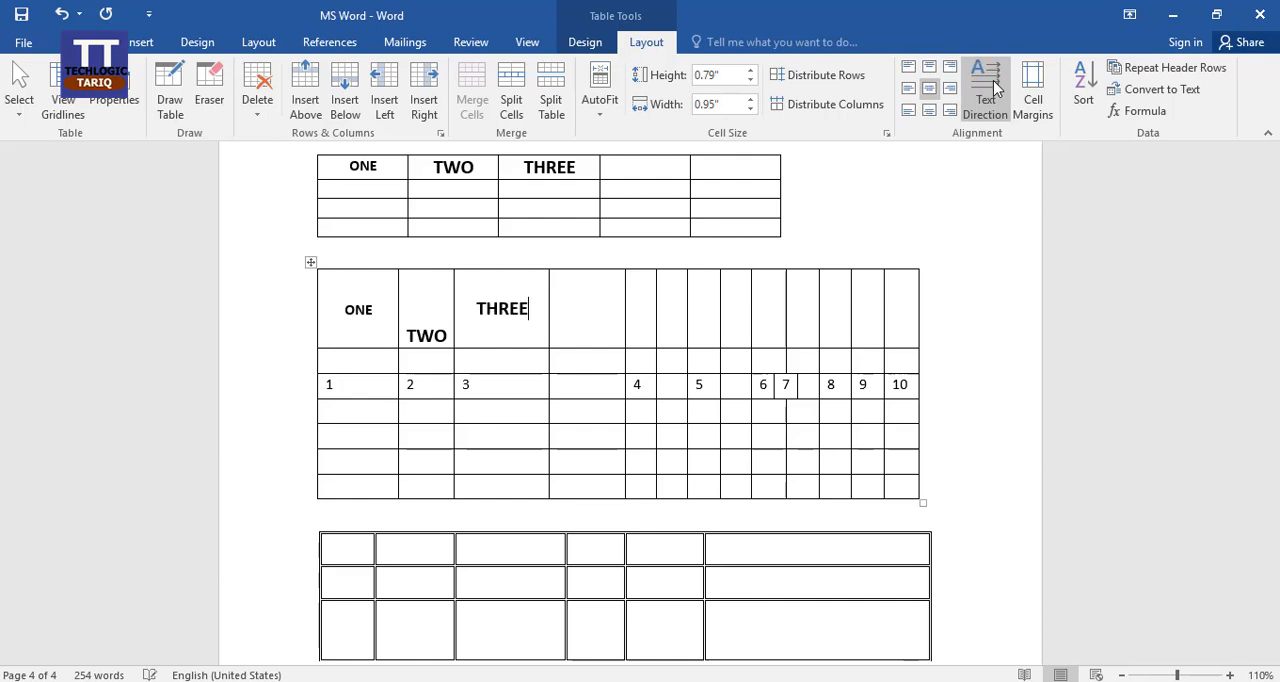
{"action": "left_click", "coordinate": [995, 90]}
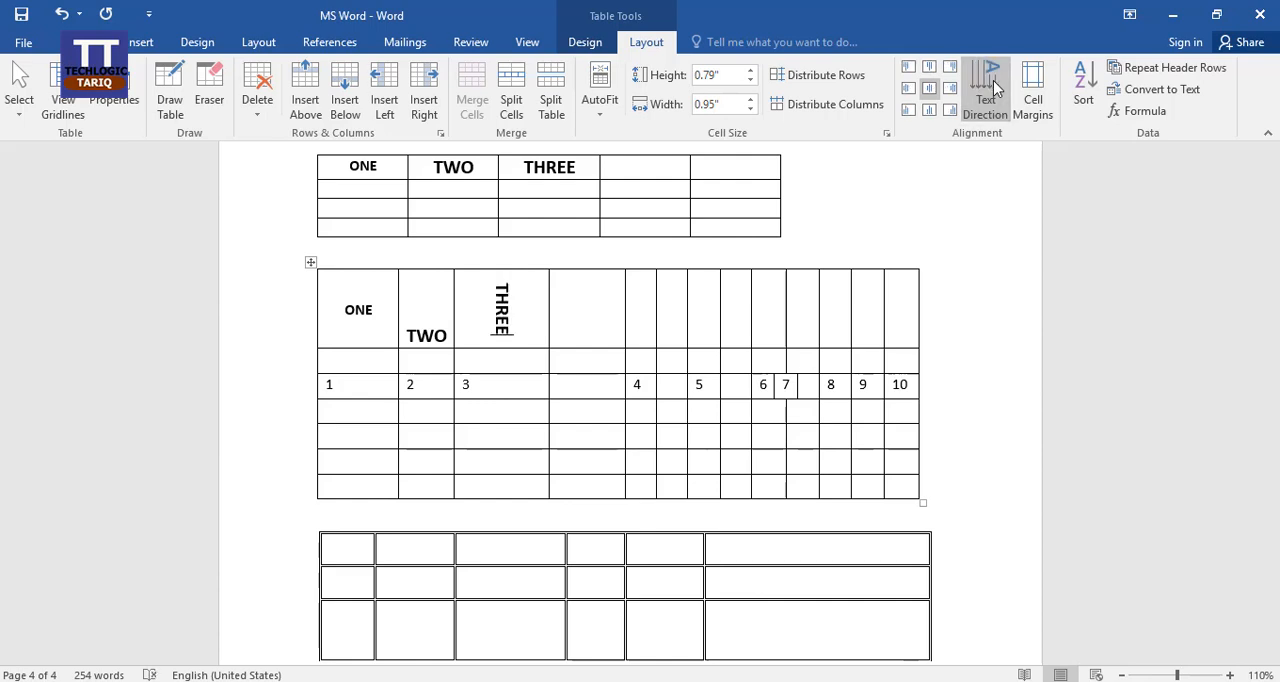
{"action": "left_click", "coordinate": [995, 90]}
{"action": "left_click", "coordinate": [995, 90]}
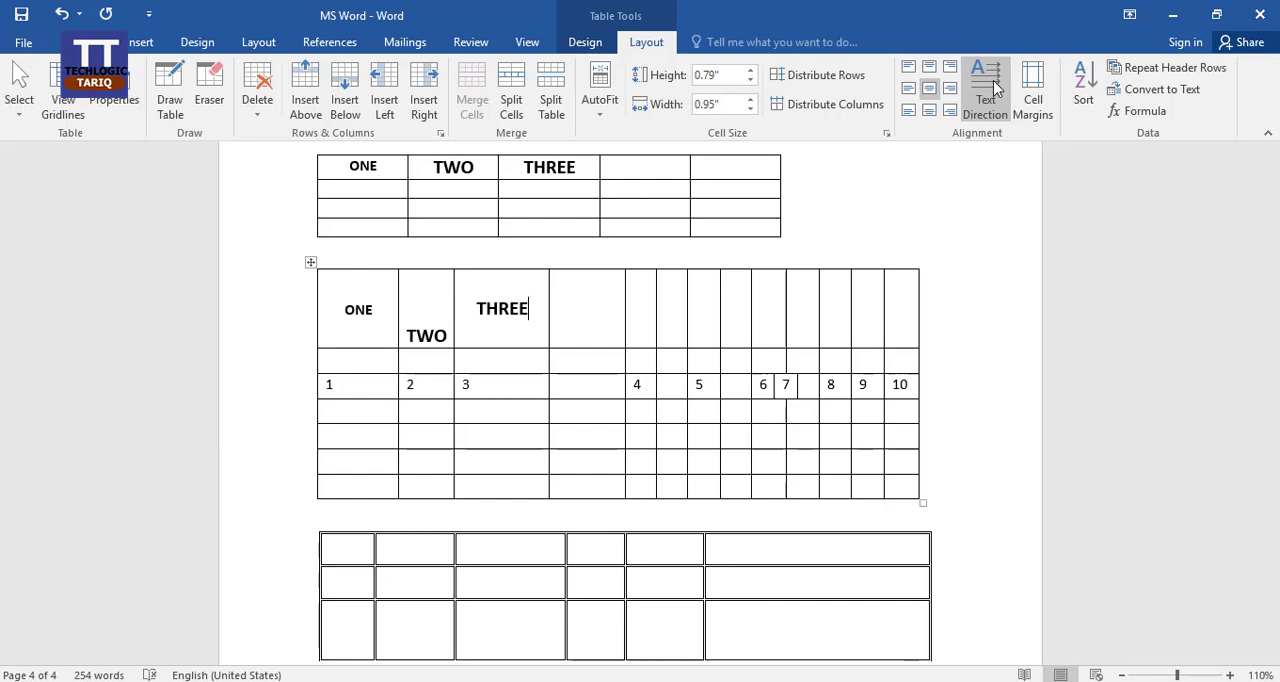
Undo all the text direction changes made to the THREE heading.
{"action": "key", "text": "ctrl+z"}
{"action": "key", "text": "ctrl+z"}
{"action": "key", "text": "ctrl+z"}
{"action": "key", "text": "ctrl+z"}
{"action": "key", "text": "ctrl+z"}
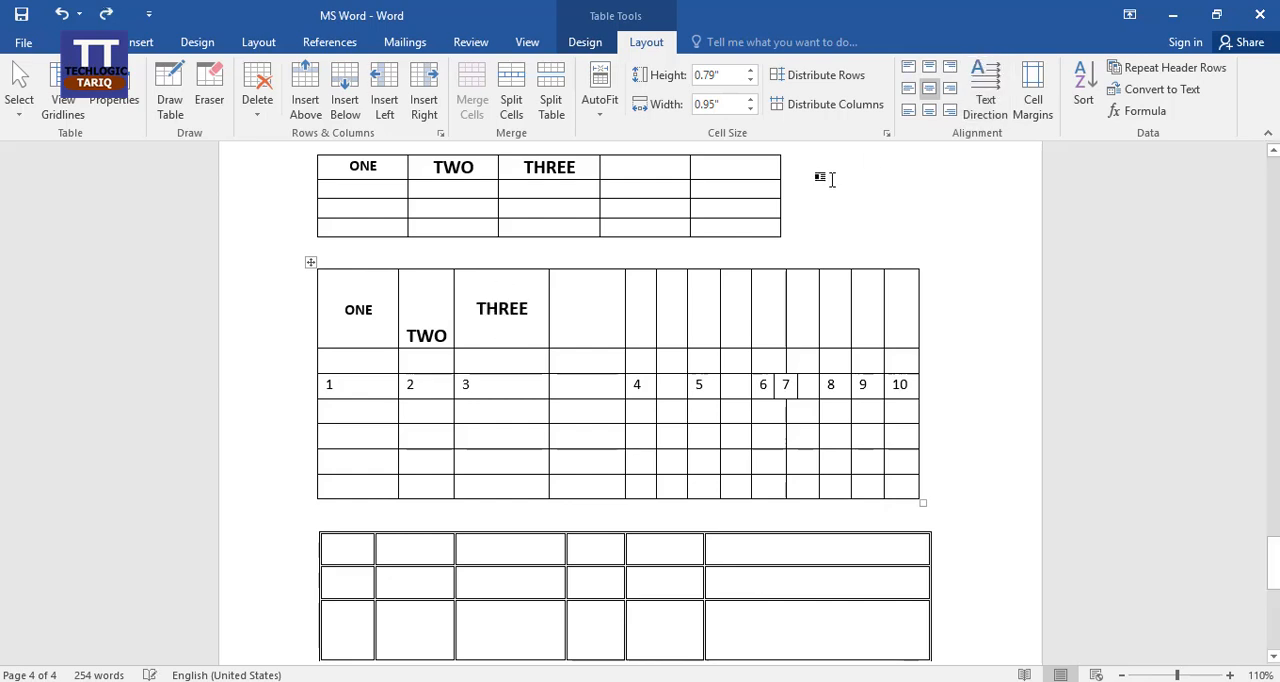
{"action": "key", "text": "ctrl+z"}
{"action": "key", "text": "ctrl+z"}
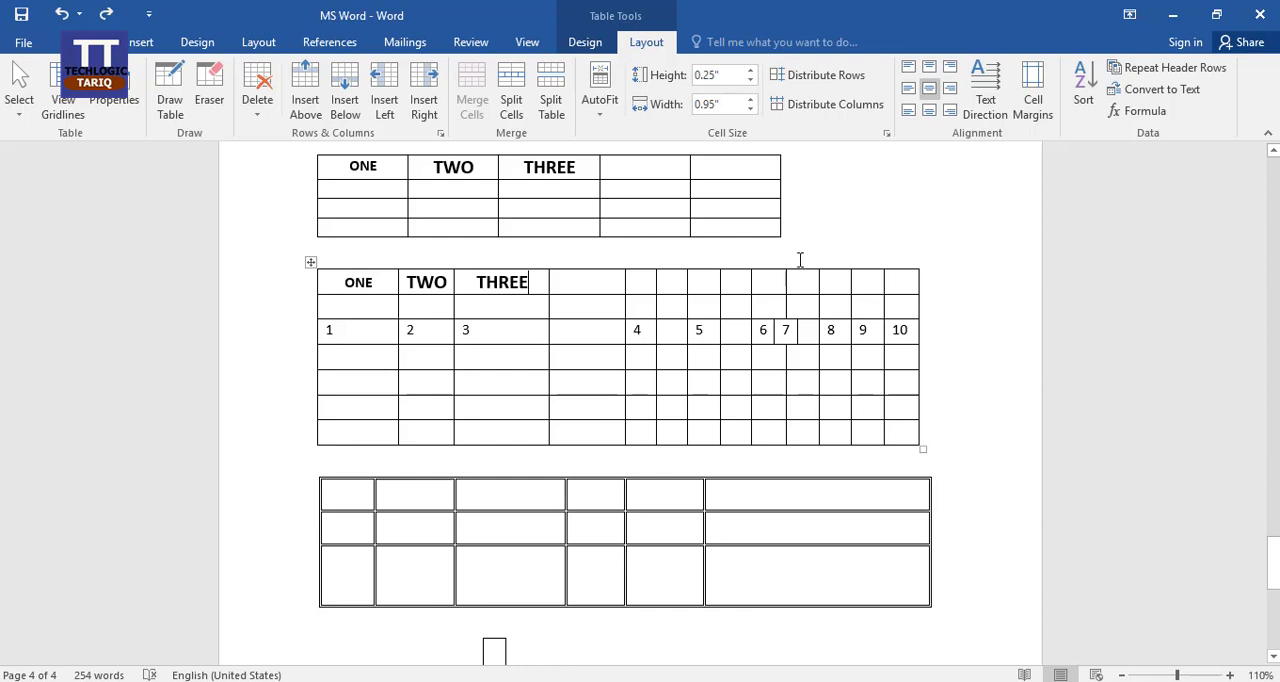
Set the default top cell margin of the numbered table to 0.08".
{"action": "left_click", "coordinate": [580, 290]}
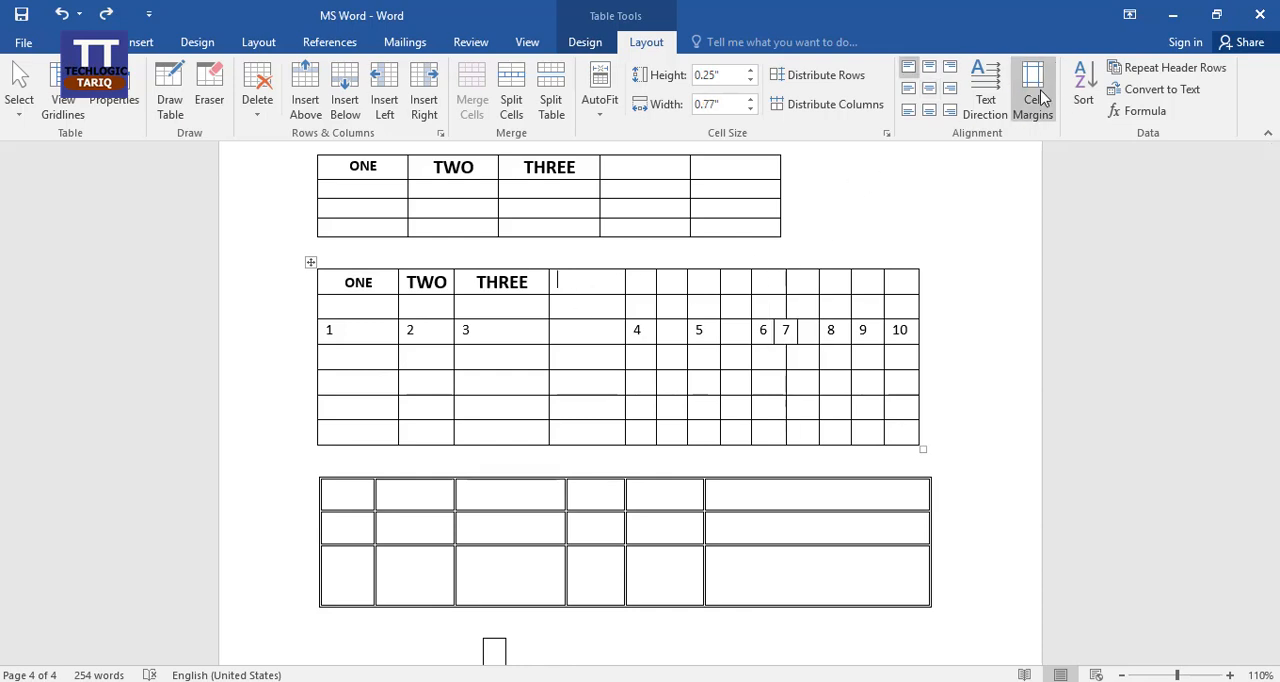
{"action": "left_click", "coordinate": [1035, 94]}
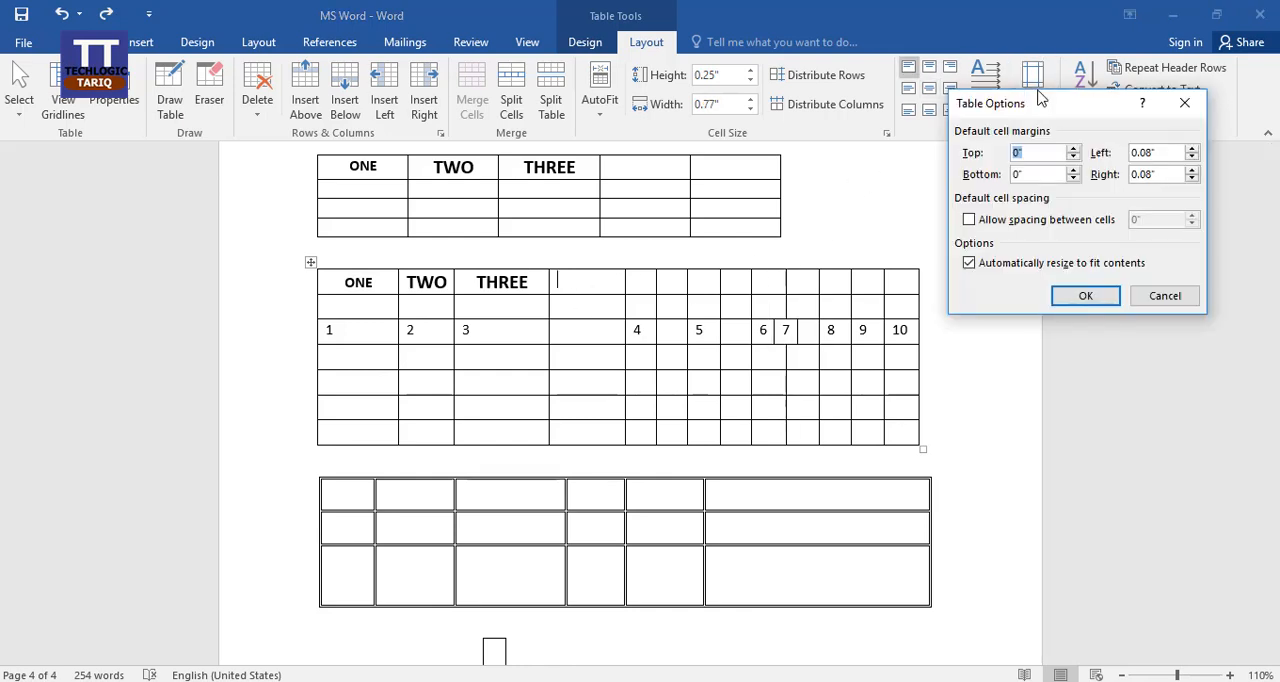
{"action": "left_click", "coordinate": [1073, 148]}
{"action": "left_click", "coordinate": [1073, 148]}
{"action": "left_click", "coordinate": [1073, 148]}
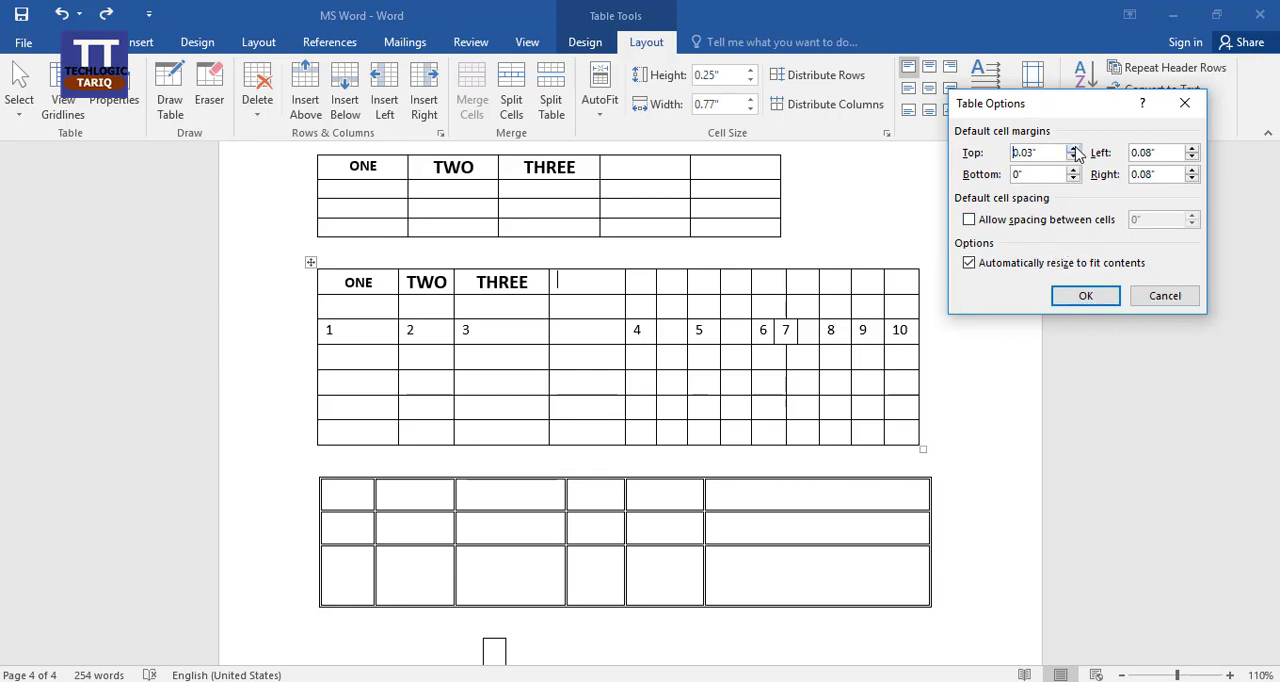
{"action": "left_click", "coordinate": [1075, 301]}
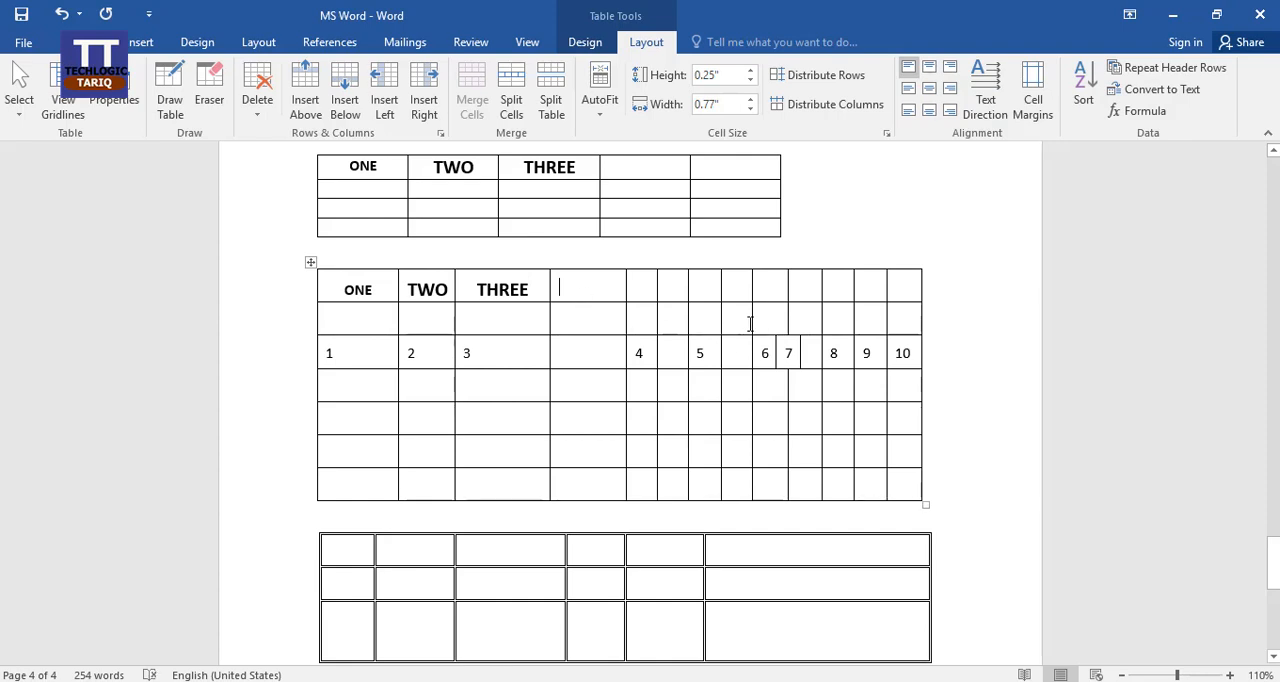
Sort the numbered table by column ONE as text in ascending order with a header row, and undo the sort.
{"action": "left_click", "coordinate": [1090, 93]}
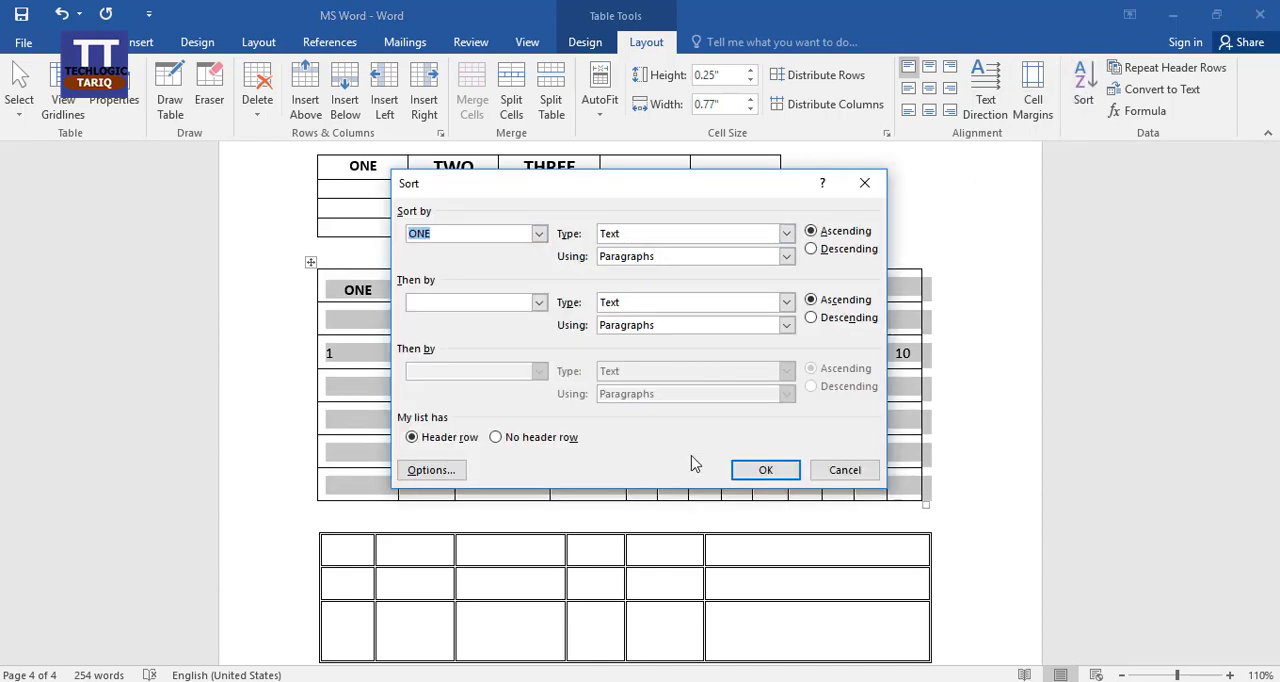
{"action": "left_click", "coordinate": [768, 469]}
{"action": "key", "text": "ctrl+z"}
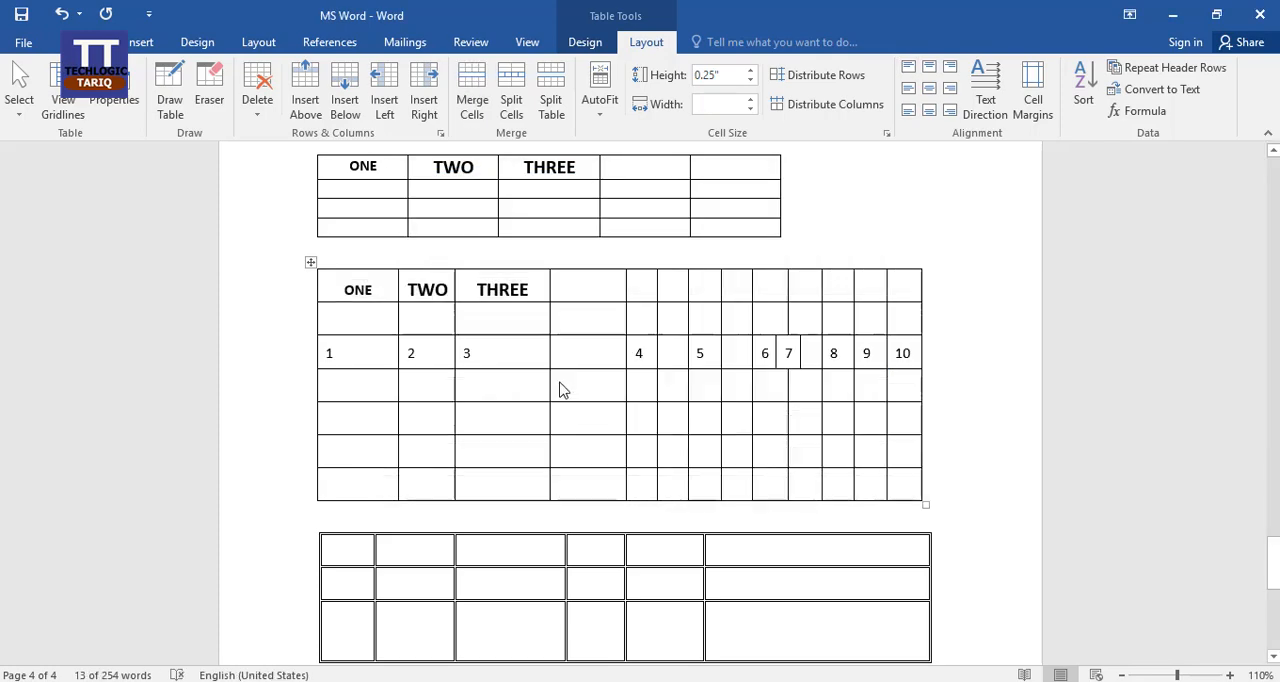
{"action": "left_click", "coordinate": [486, 320]}
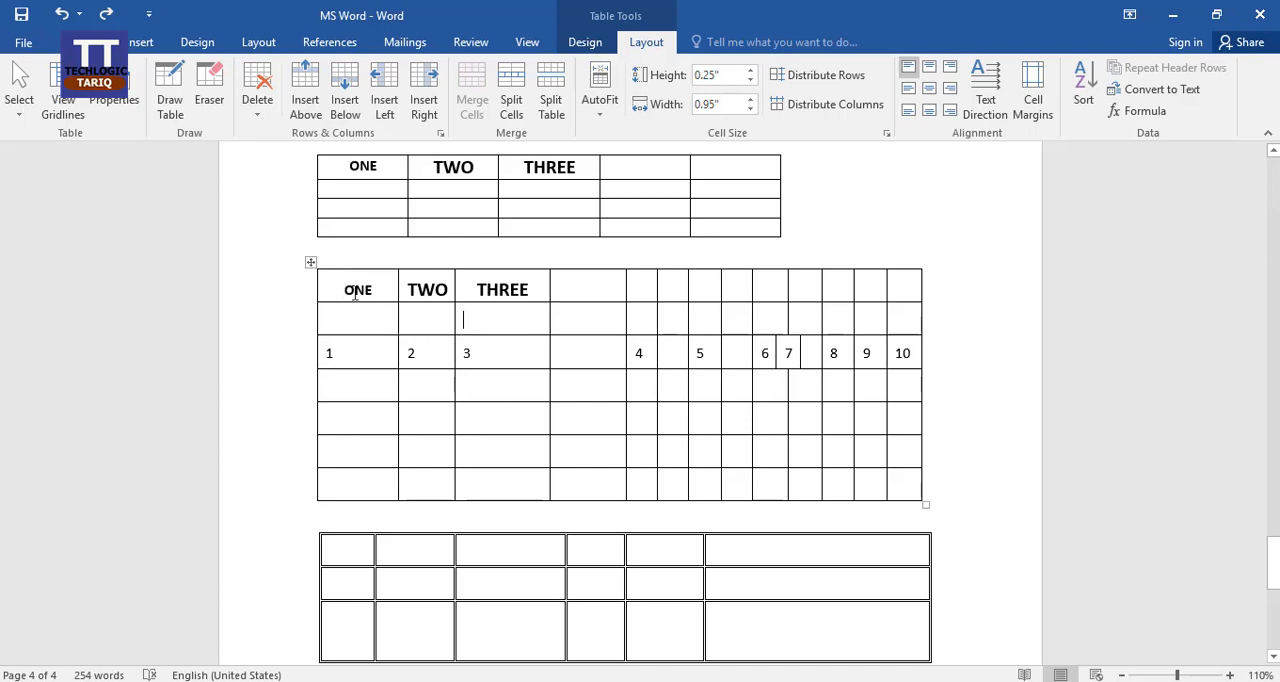
Convert the numbered table's first three rows to text separated with tabs, and undo the conversion.
{"action": "left_click_drag", "start_coordinate": [355, 292], "coordinate": [904, 353]}
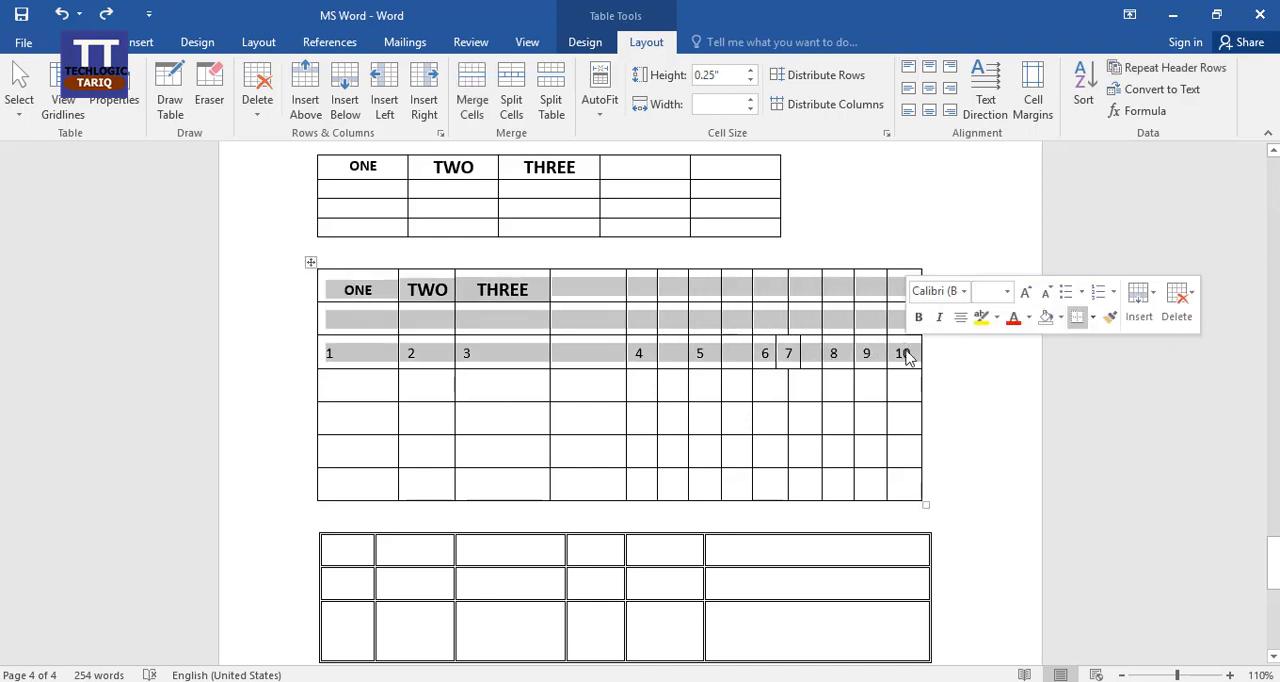
{"action": "left_click", "coordinate": [1170, 90]}
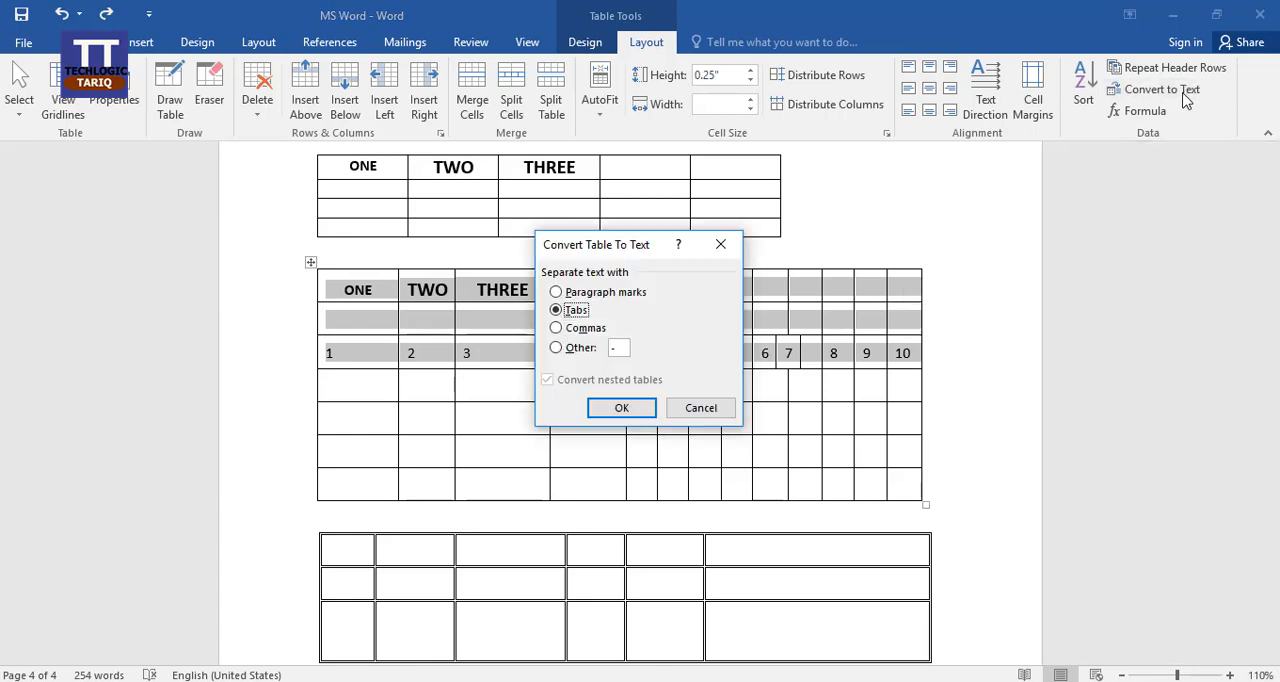
{"action": "left_click", "coordinate": [621, 408]}
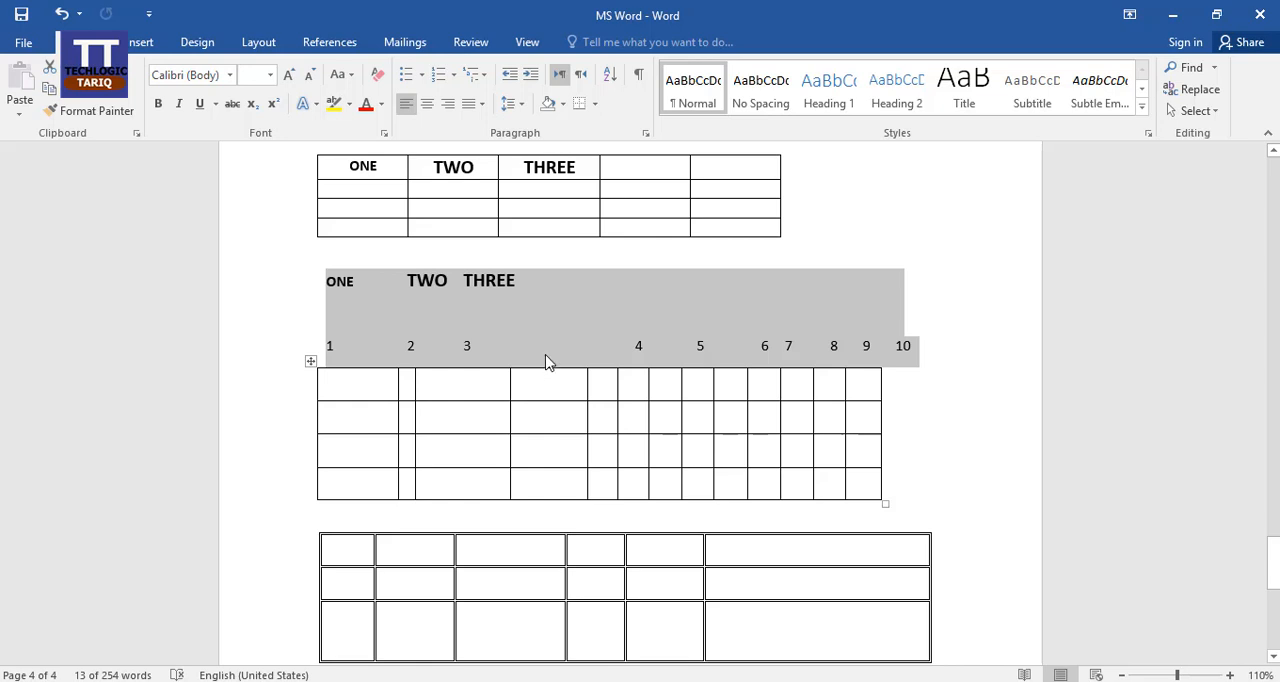
{"action": "key", "text": "ctrl+z"}
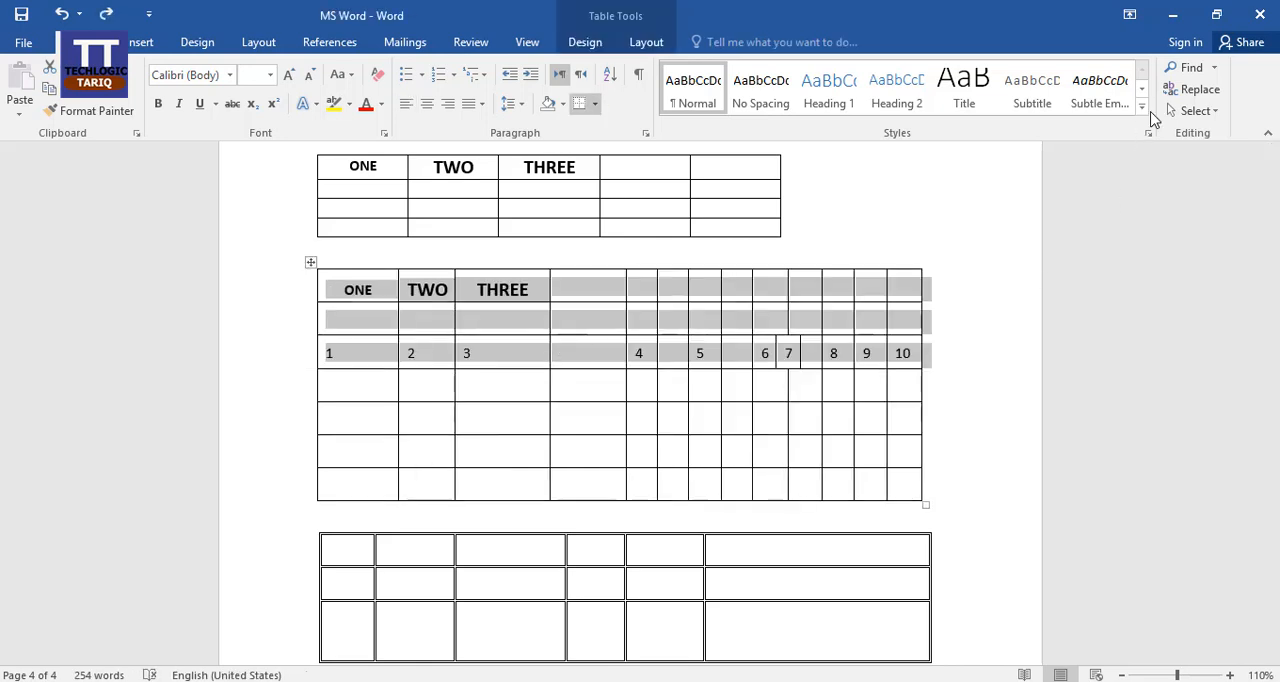
Enter 5 in the blank cell directly above the 4 in the numbered table.
{"action": "left_click", "coordinate": [648, 44]}
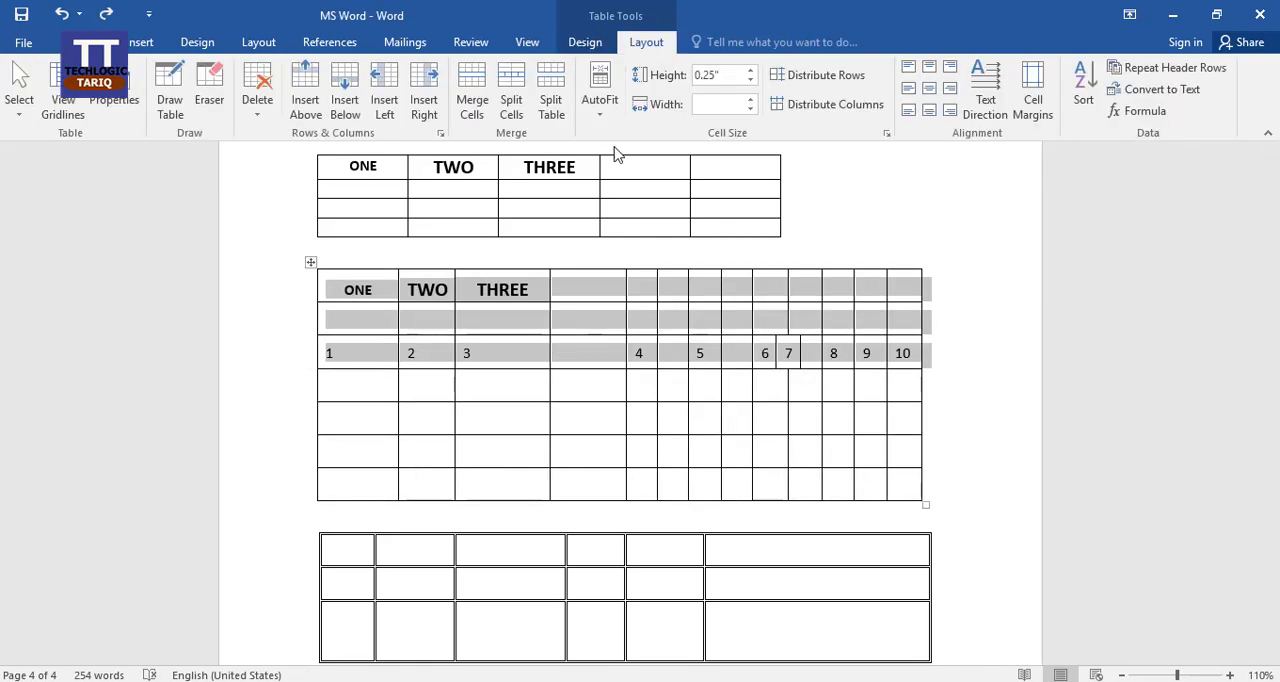
{"action": "left_click", "coordinate": [585, 318]}
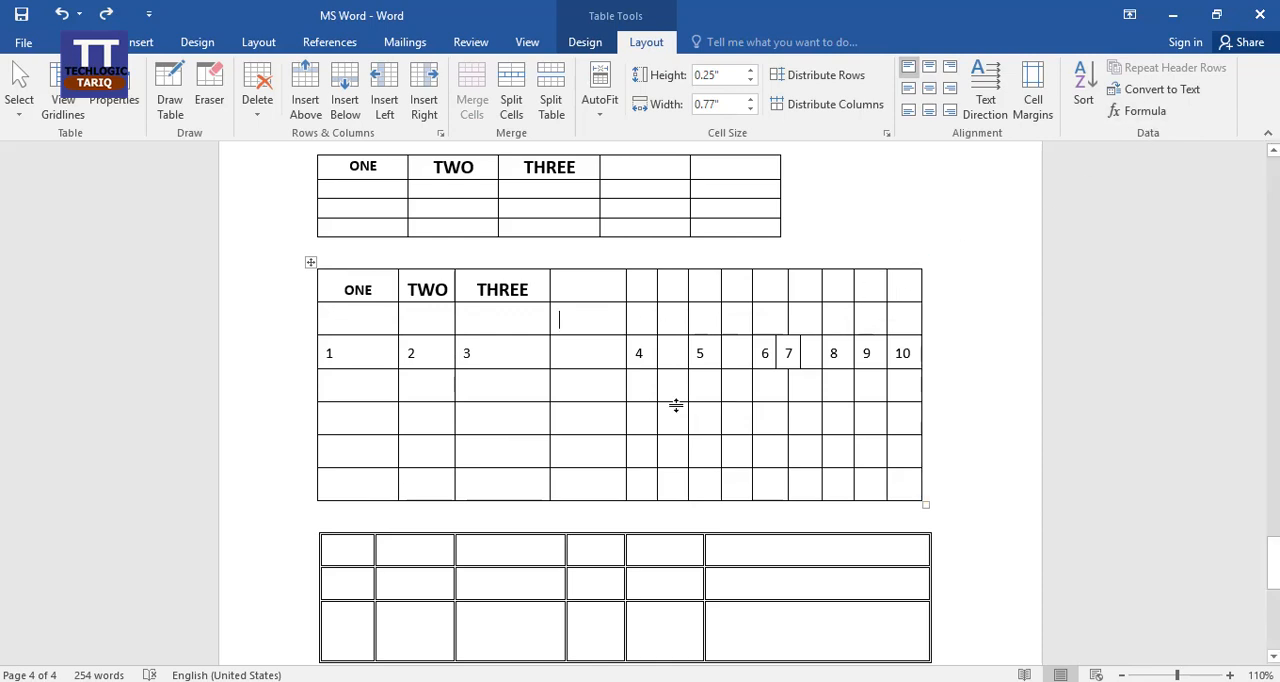
{"action": "left_click", "coordinate": [646, 318]}
{"action": "type", "text": "5"}
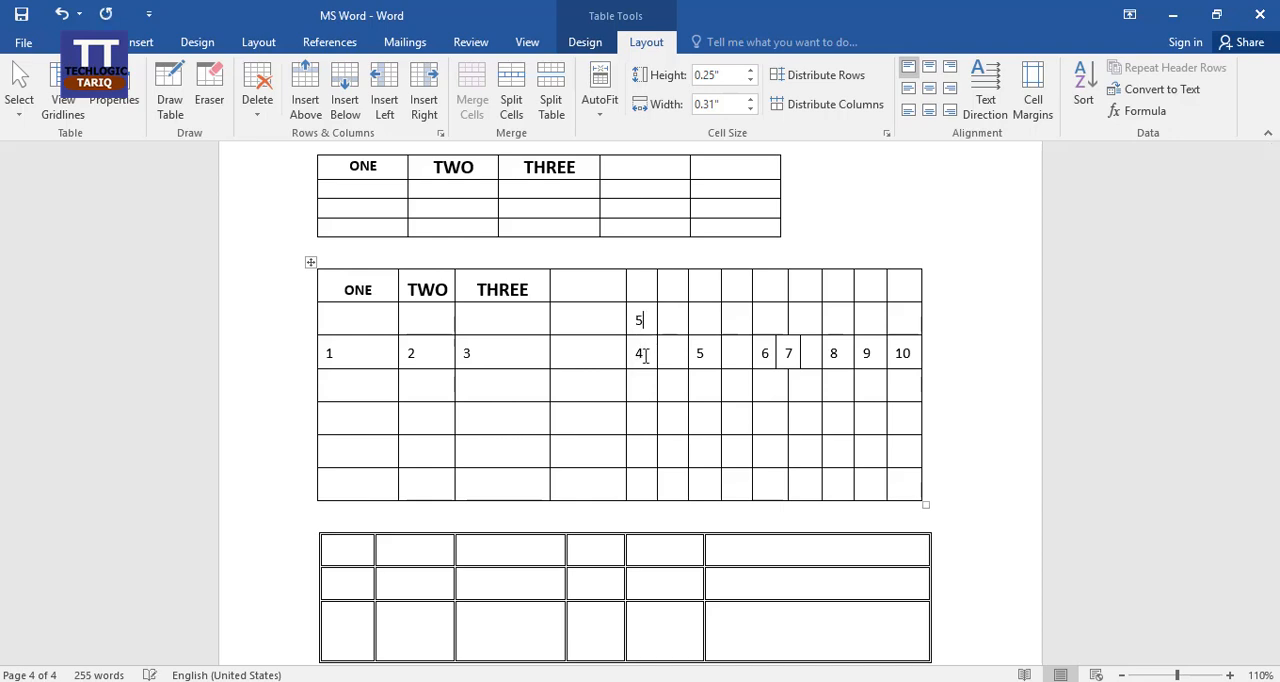
Insert the formula =SUM(ABOVE) in the numbered table's blank cell directly below the 4.
{"action": "left_click", "coordinate": [642, 385]}
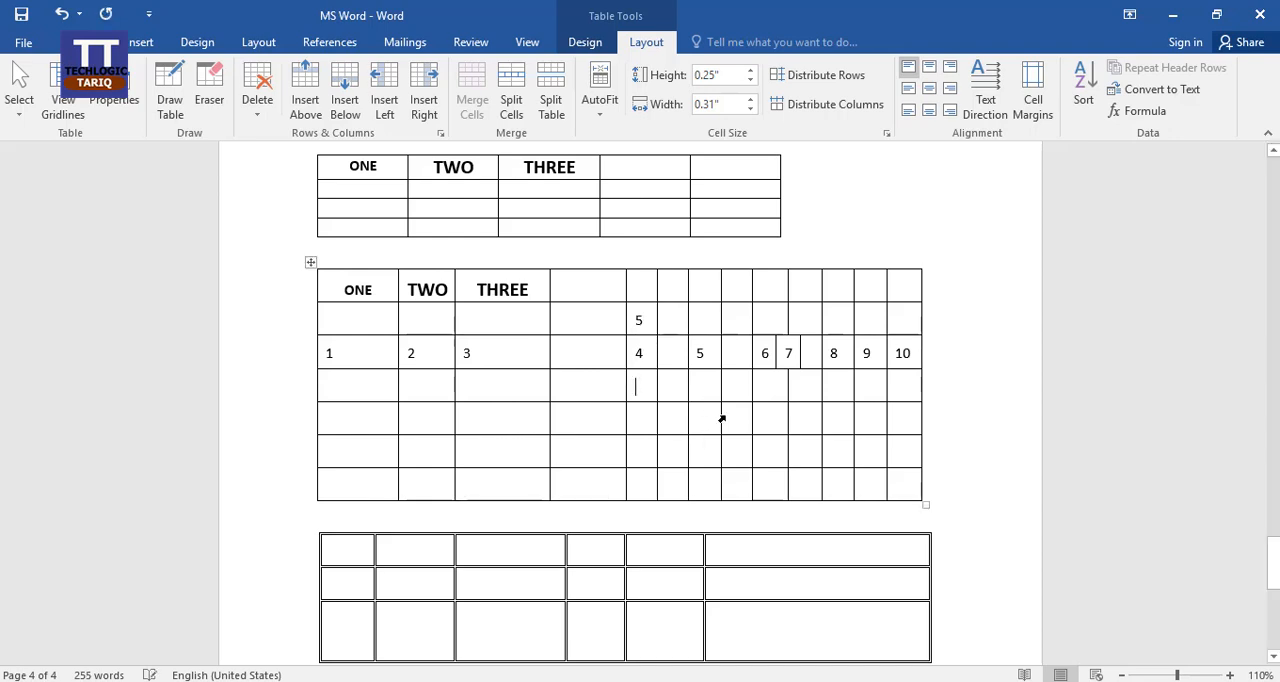
{"action": "left_click", "coordinate": [1140, 113]}
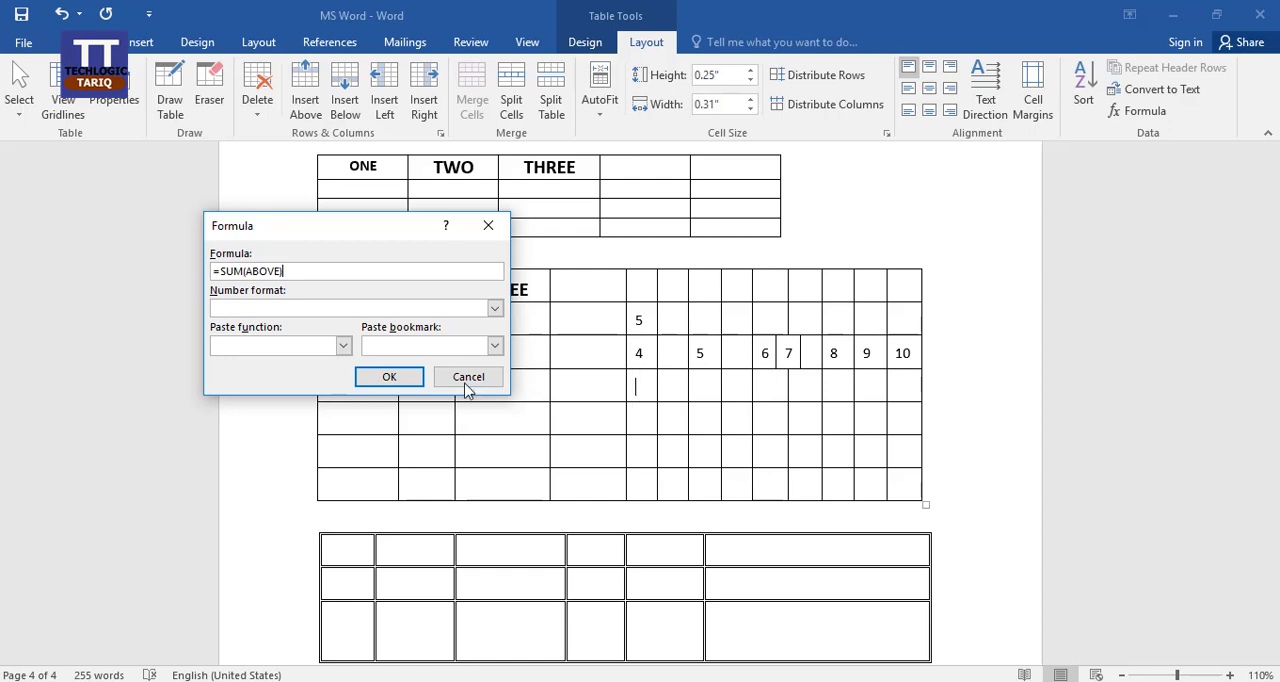
{"action": "left_click", "coordinate": [401, 377]}
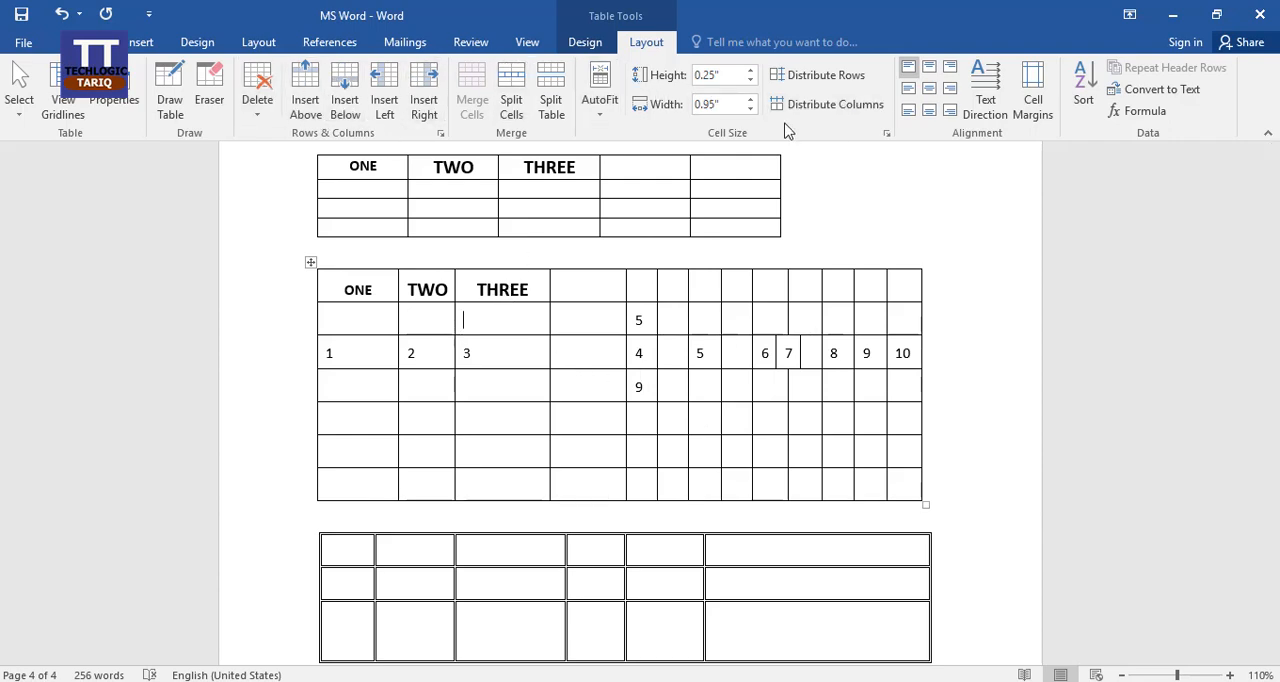
Examine the insert and delete options offered for the THREE header cell of the numbered table.
{"action": "left_click", "coordinate": [498, 289]}
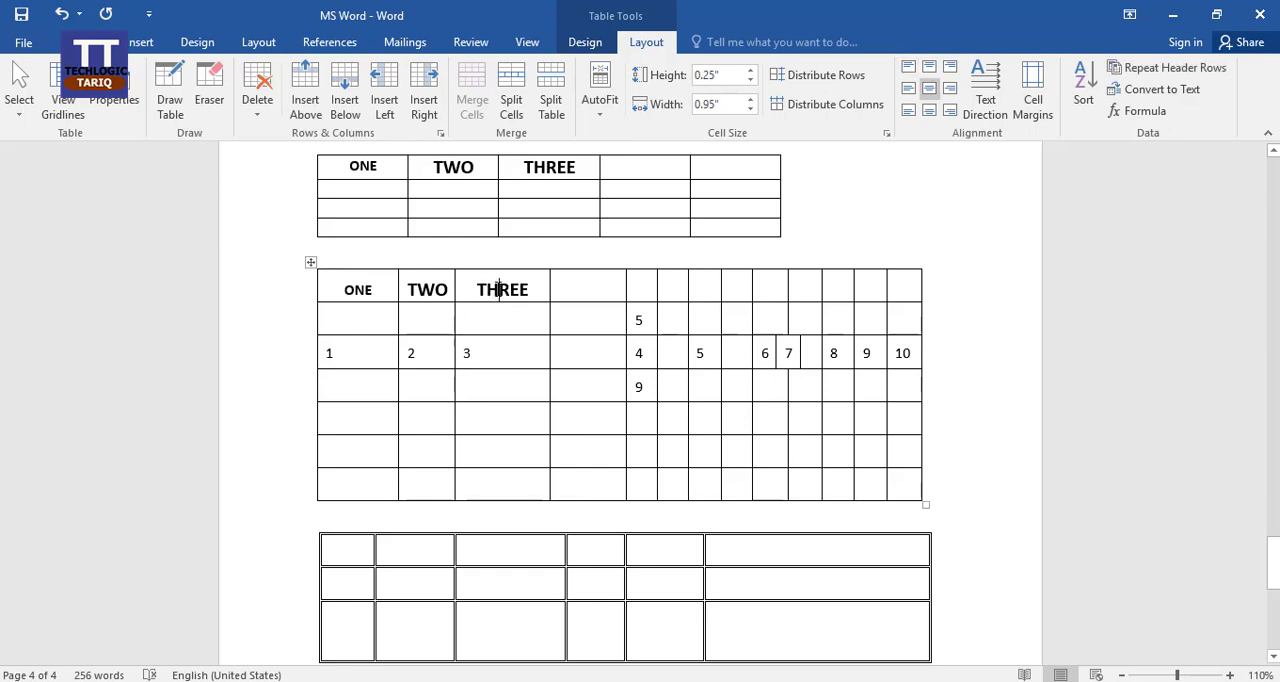
{"action": "right_click", "coordinate": [499, 289]}
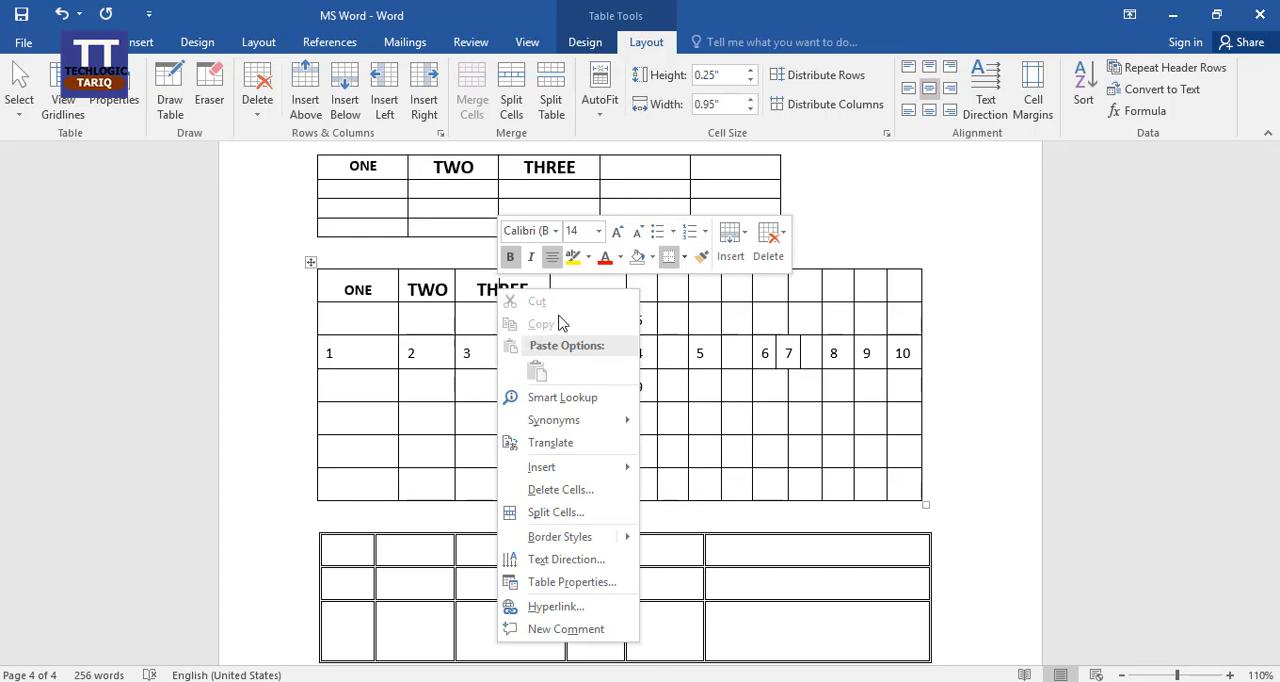
{"action": "left_click", "coordinate": [745, 232]}
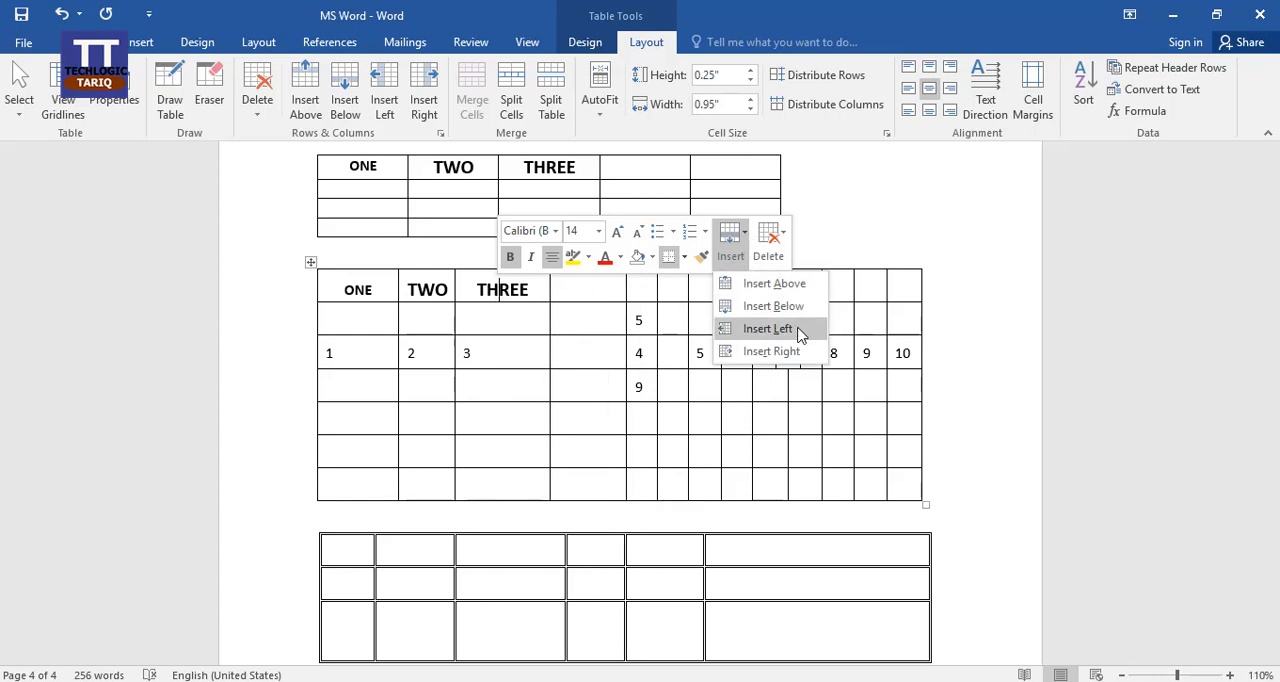
{"action": "left_click", "coordinate": [784, 236]}
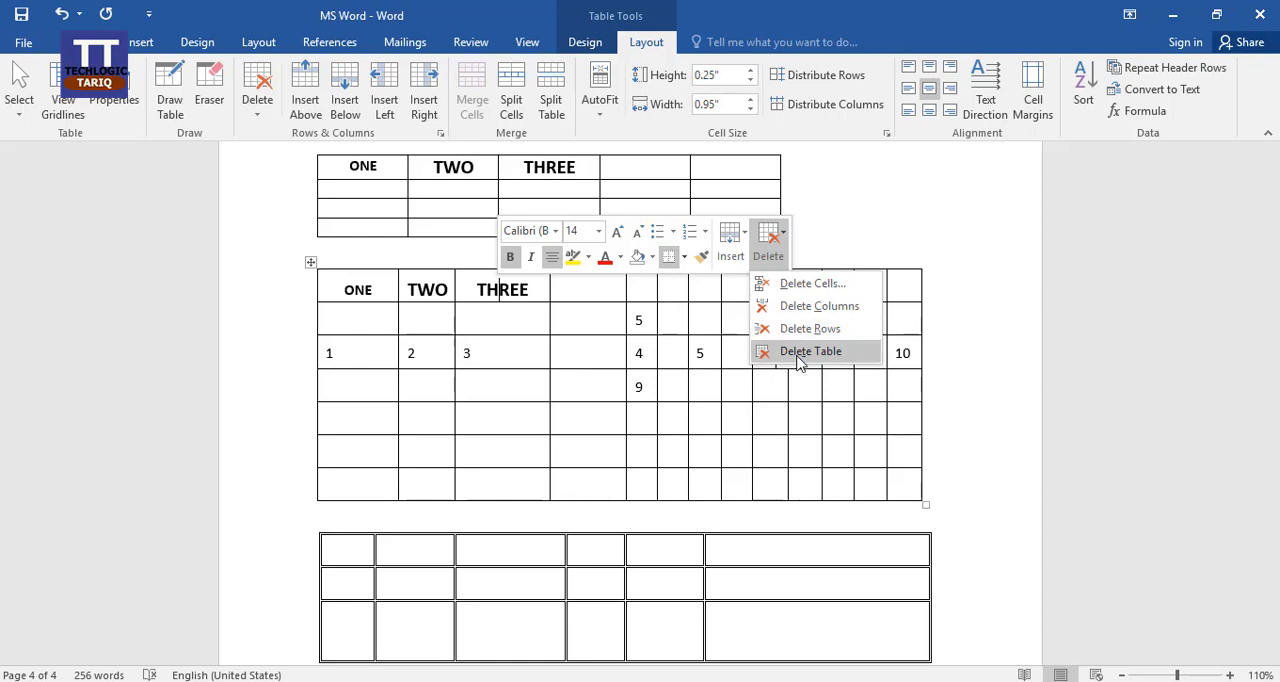
Preview both vertical text directions and the horizontal one for the THREE header cell, and cancel the text direction settings.
{"action": "left_click", "coordinate": [524, 288]}
{"action": "right_click", "coordinate": [523, 287]}
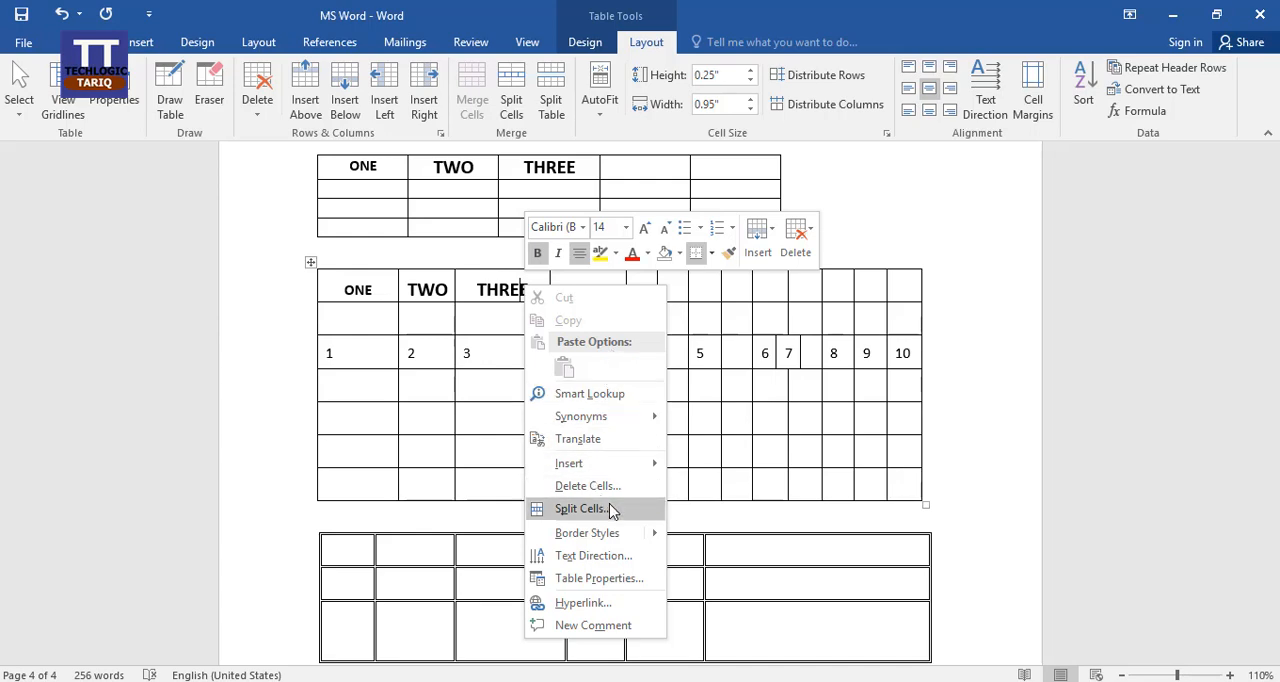
{"action": "left_click", "coordinate": [612, 557]}
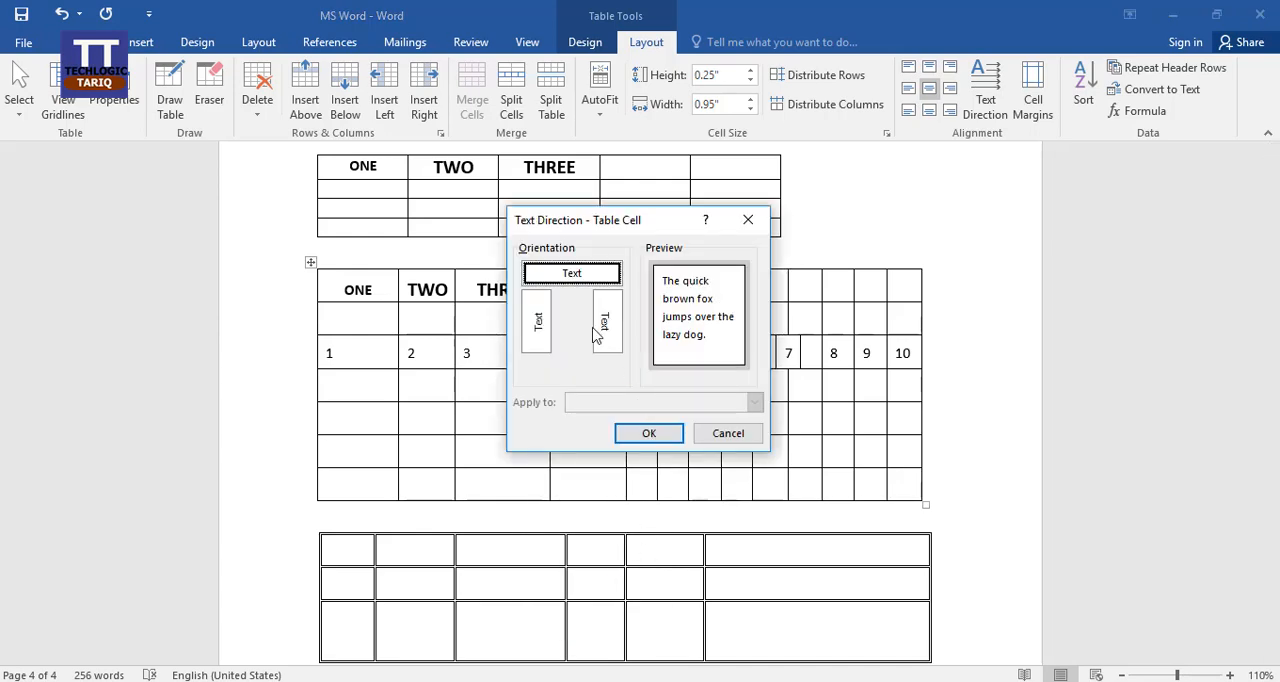
{"action": "left_click", "coordinate": [539, 330]}
{"action": "left_click", "coordinate": [603, 323]}
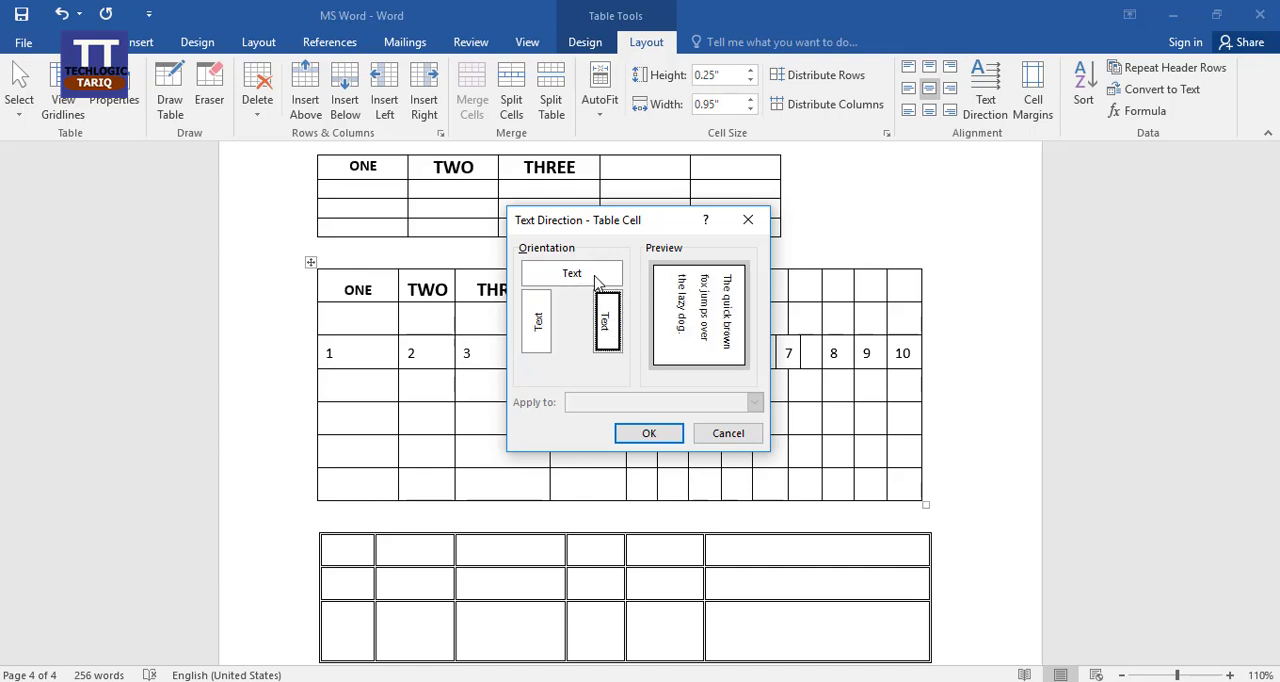
{"action": "left_click", "coordinate": [596, 281]}
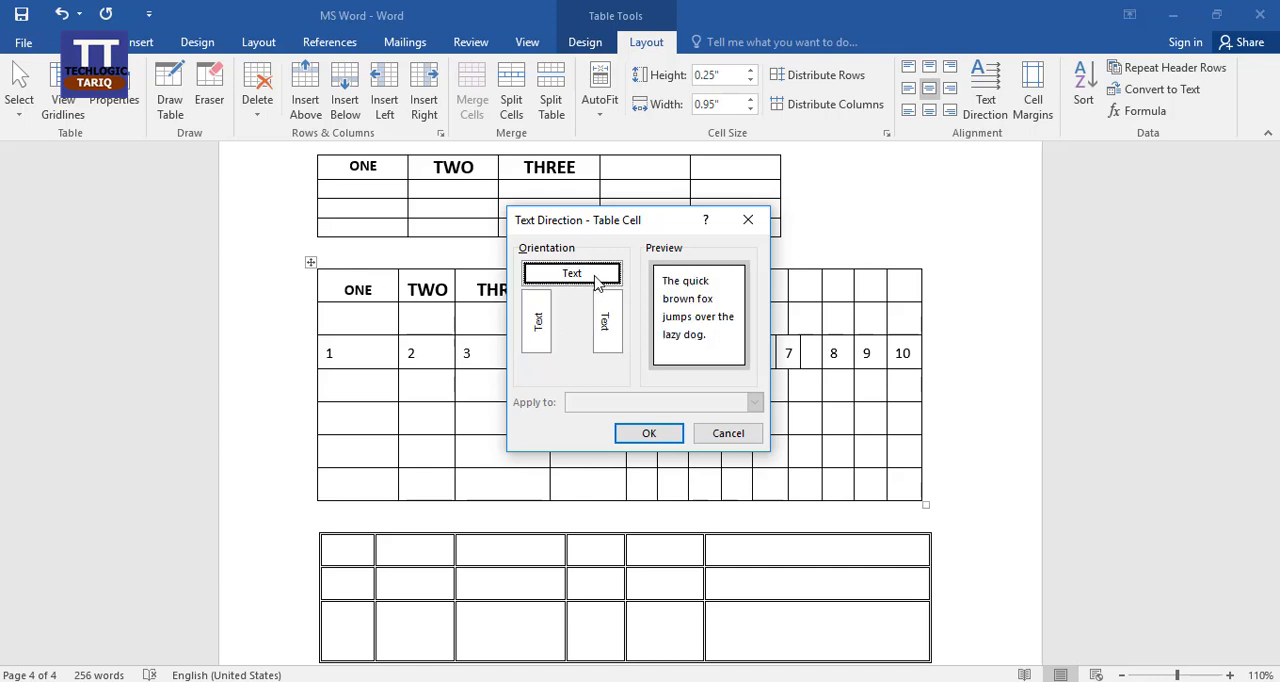
{"action": "left_click", "coordinate": [724, 437]}
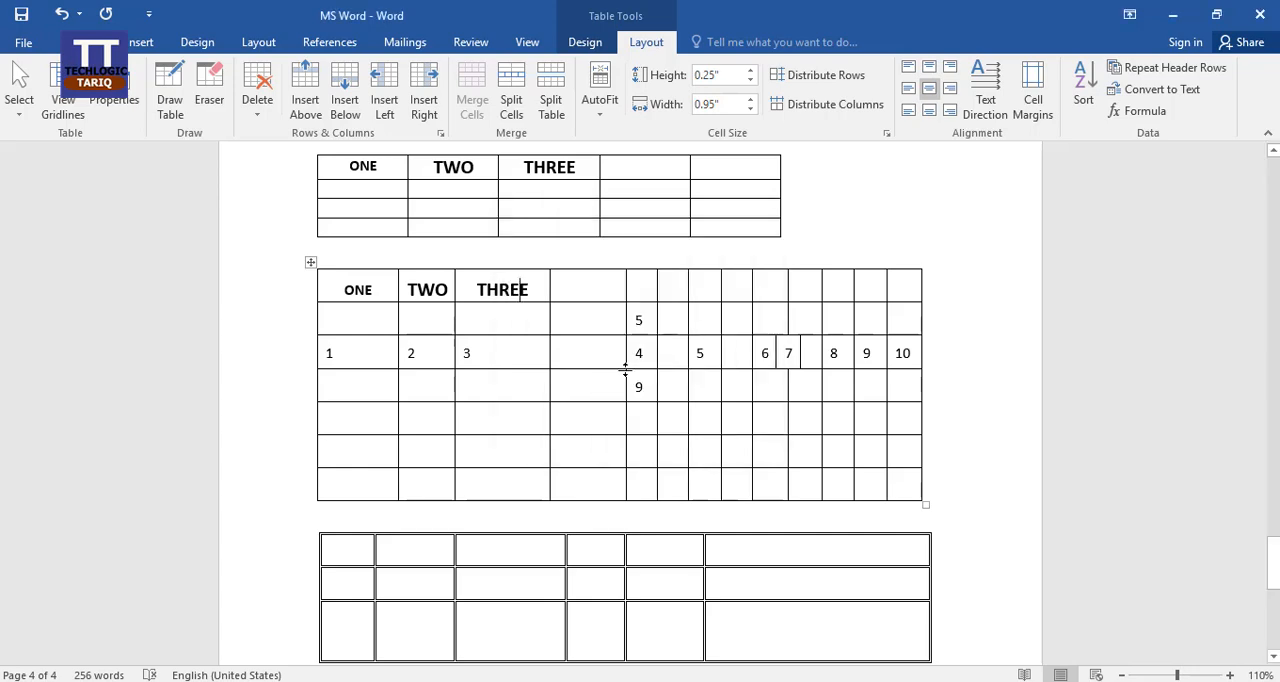
Review the numbered table's general size, alignment and text wrapping properties, and close them without changes.
{"action": "right_click", "coordinate": [519, 285]}
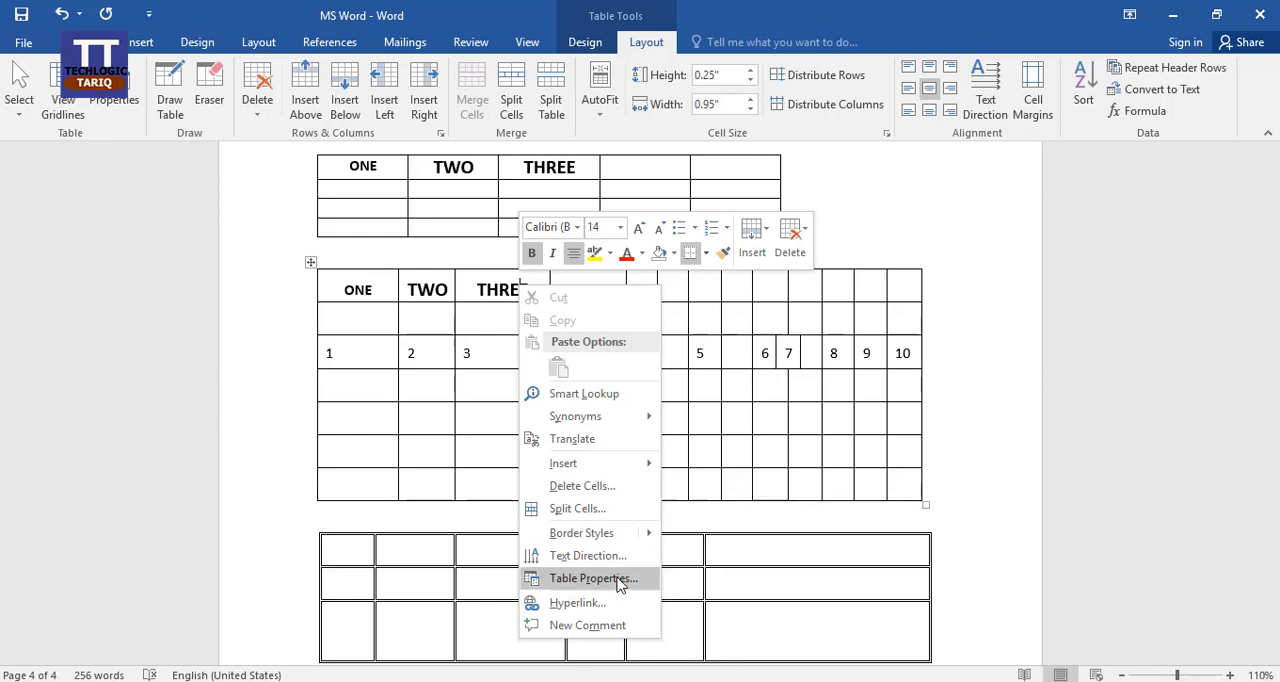
{"action": "left_click", "coordinate": [592, 578]}
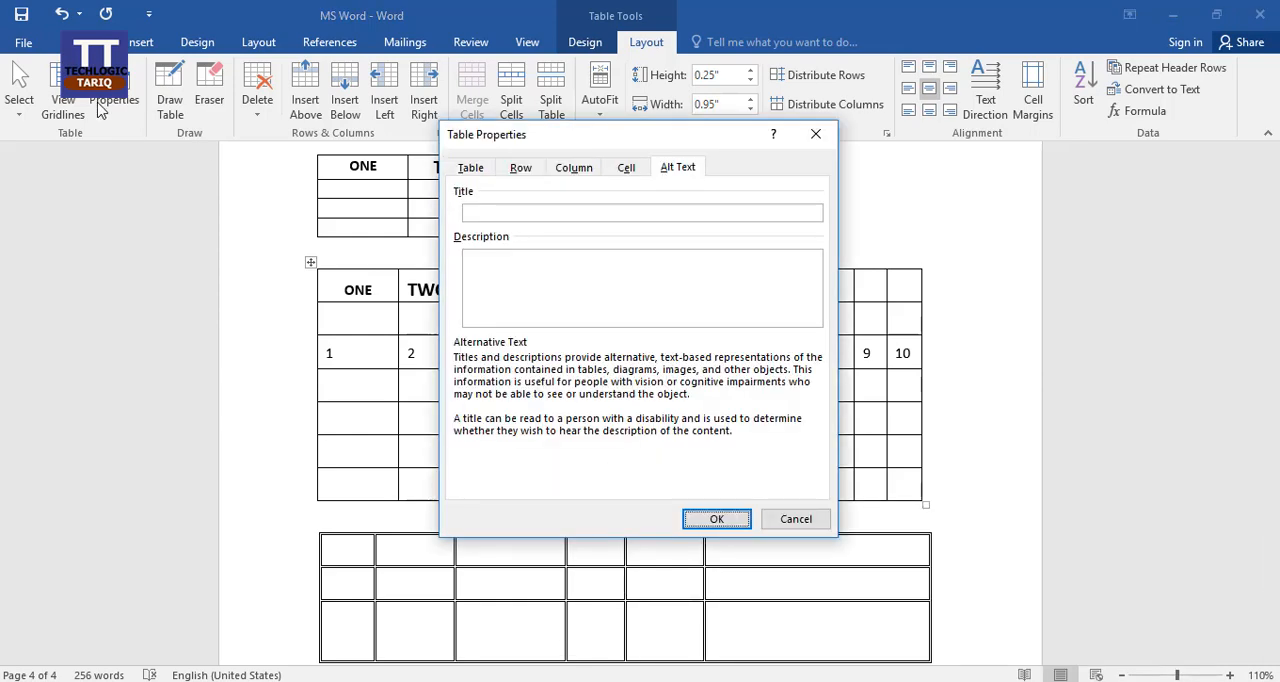
{"action": "left_click", "coordinate": [484, 172]}
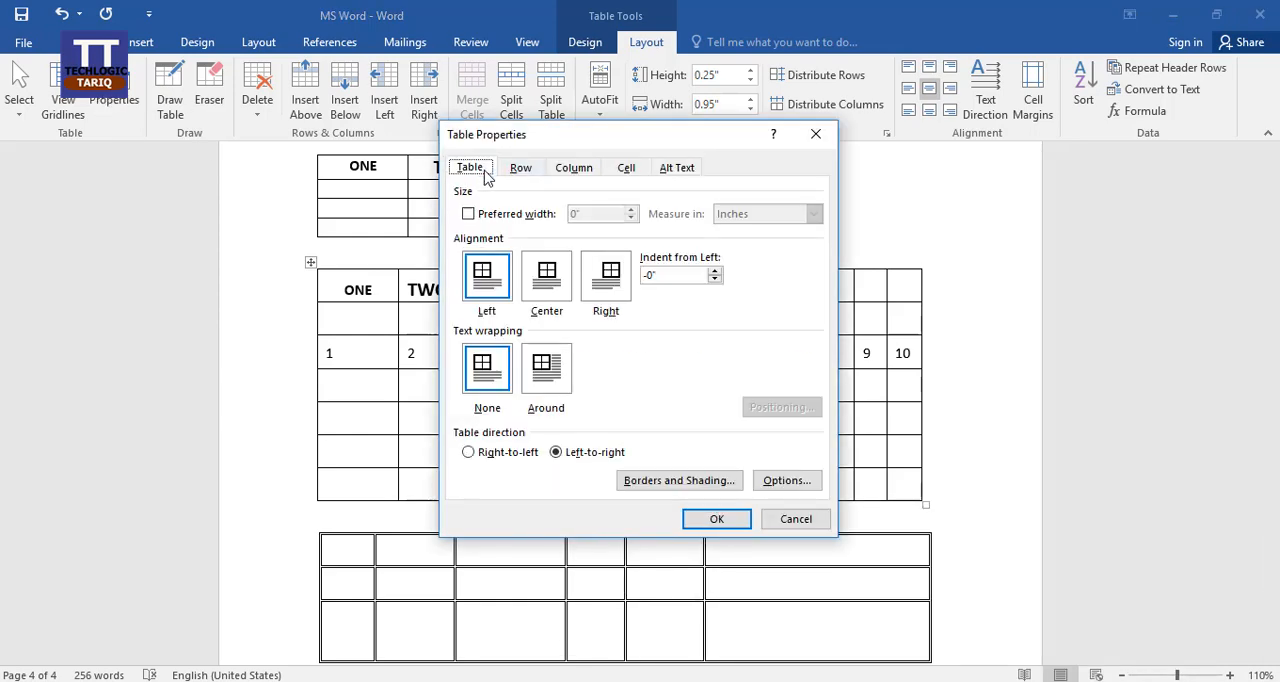
{"action": "left_click", "coordinate": [796, 519]}
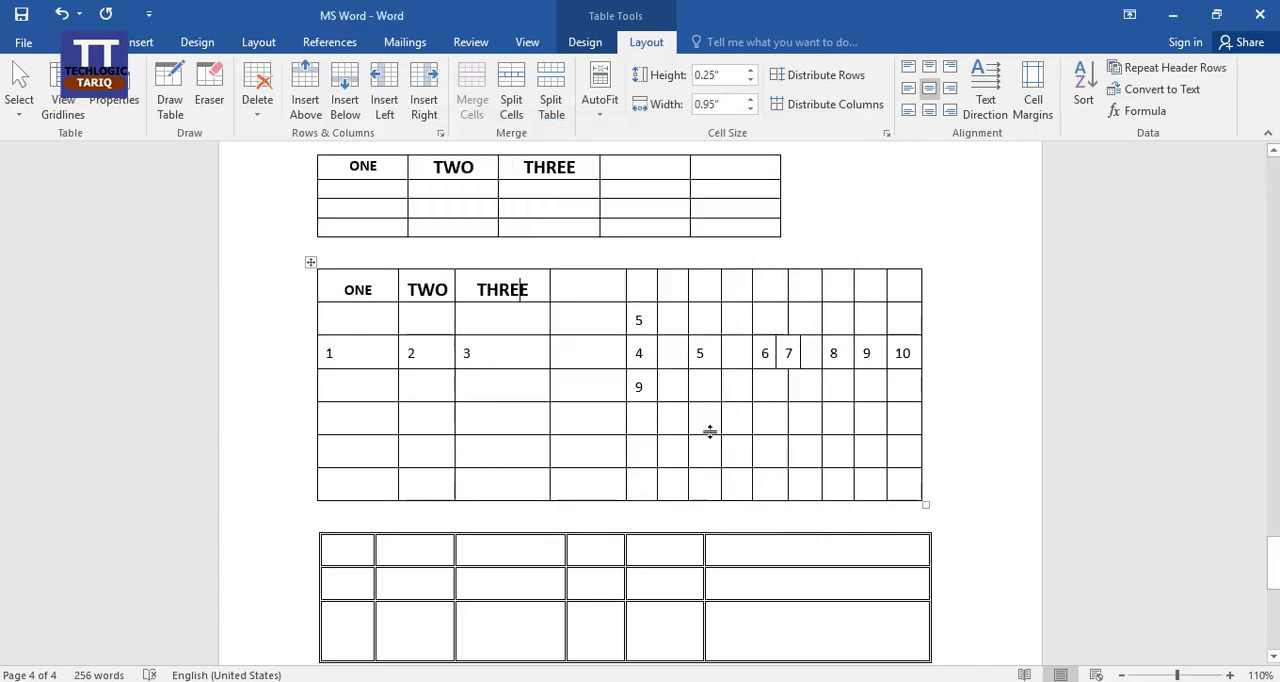
{"action": "left_click", "coordinate": [543, 321]}
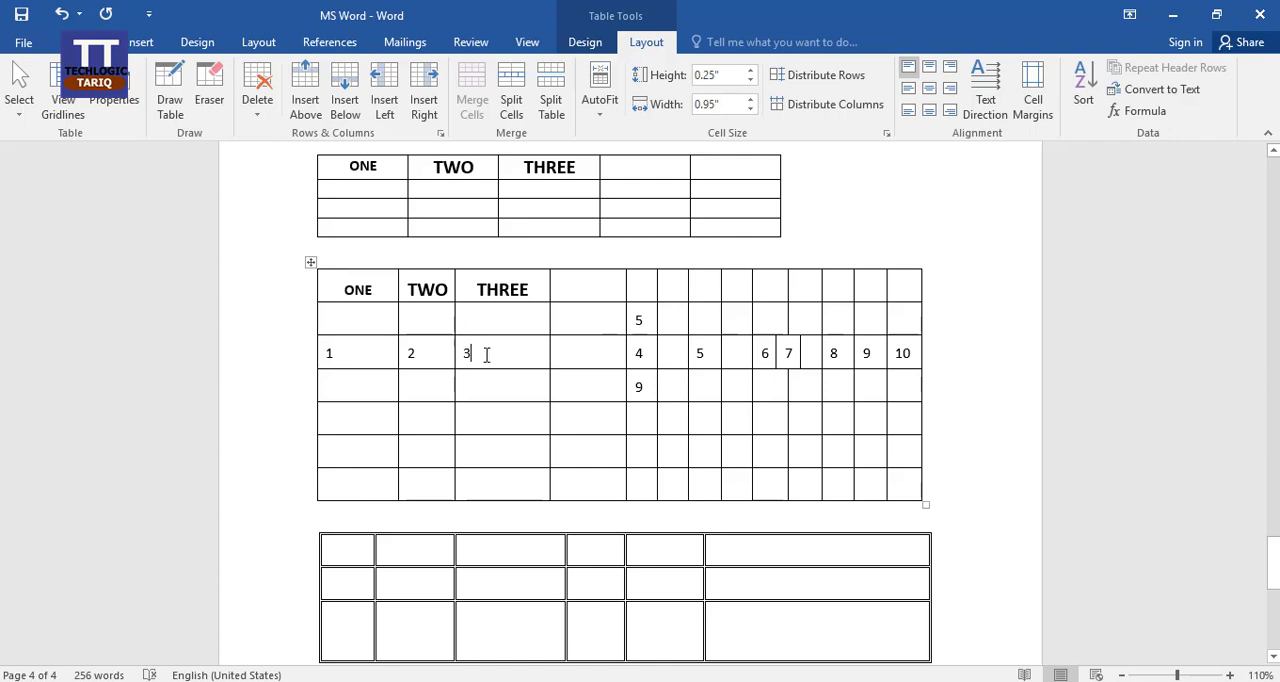
{"action": "left_click", "coordinate": [483, 313]}
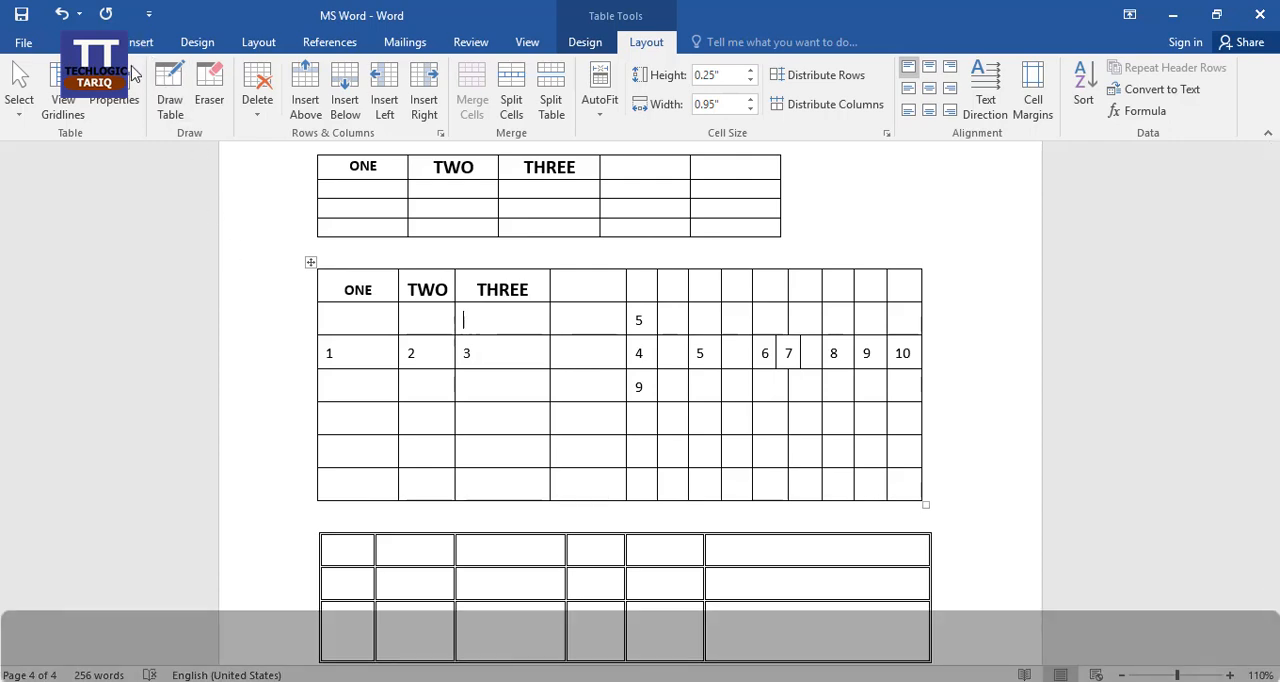
Place the cursor in the empty area below the last table and left-align that paragraph.
{"action": "left_click", "coordinate": [137, 45]}
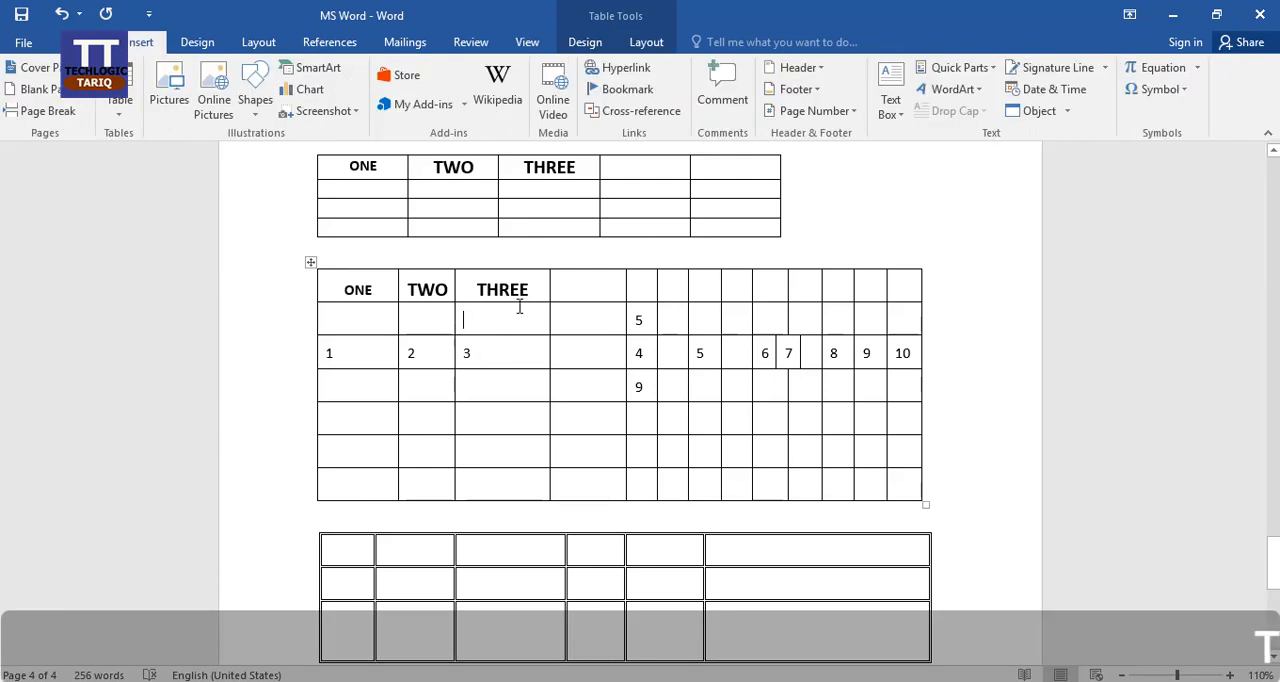
{"action": "scroll", "coordinate": [647, 360], "scroll_direction": "down", "scroll_amount": 1}
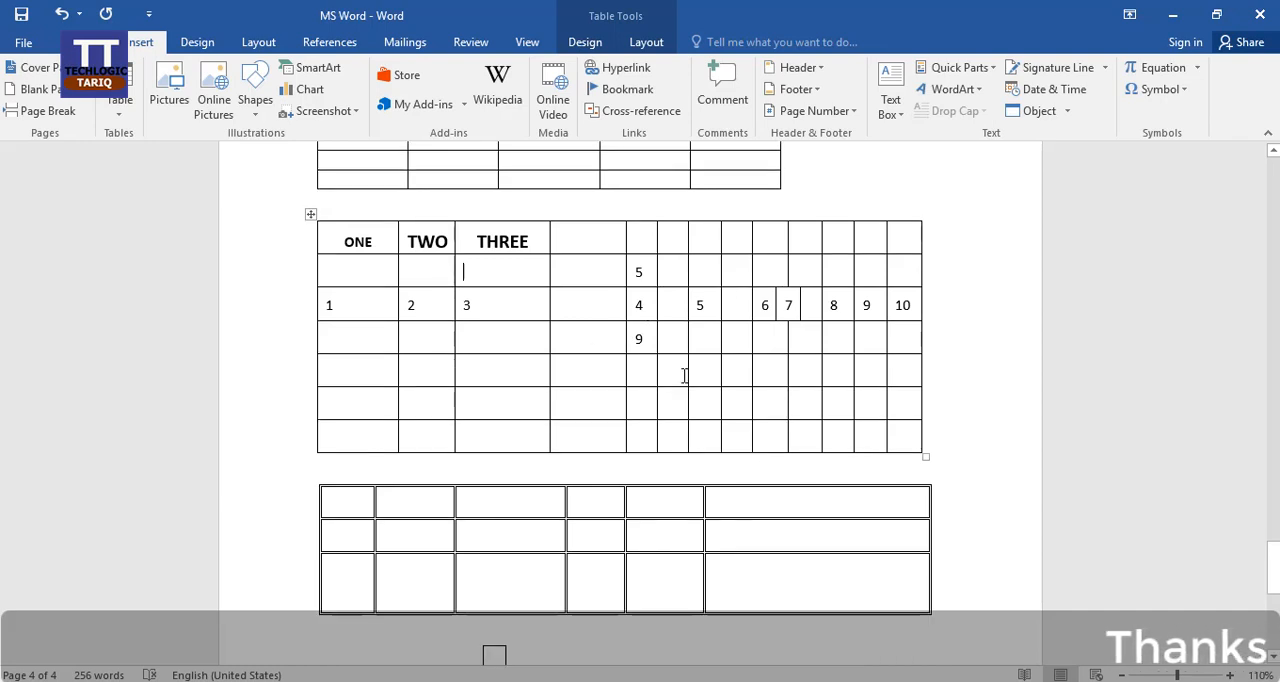
{"action": "scroll", "coordinate": [659, 411], "scroll_direction": "down", "scroll_amount": 11}
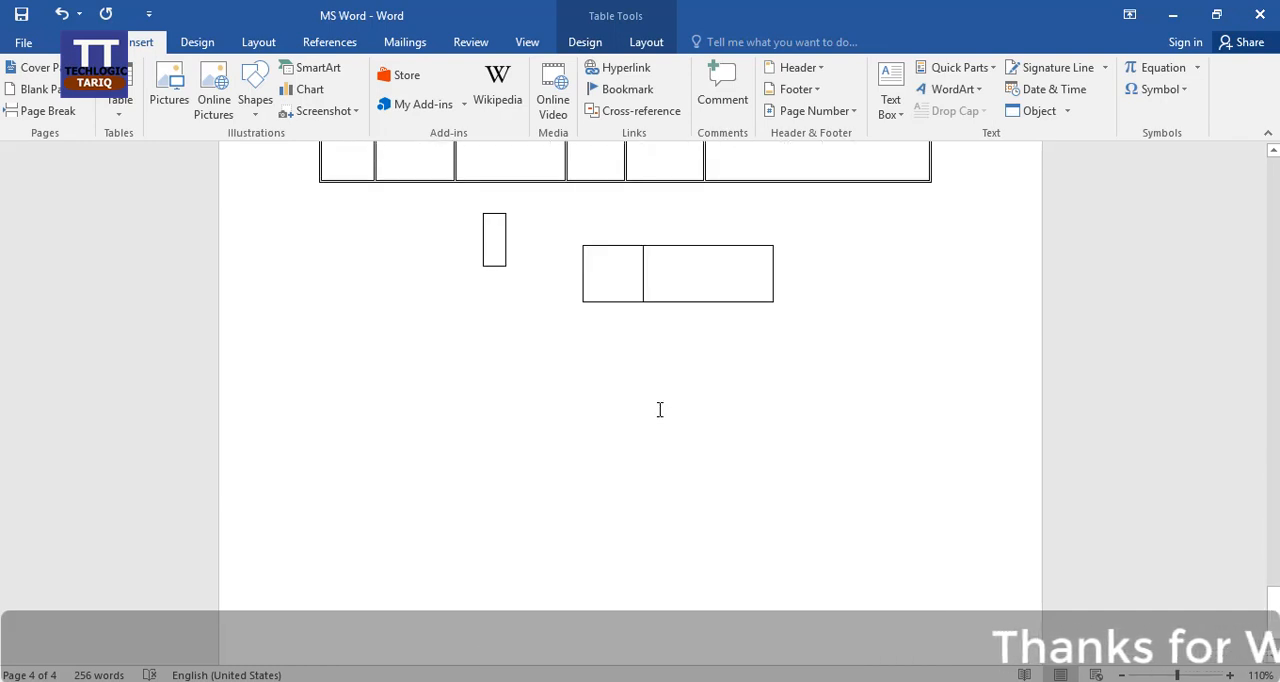
{"action": "left_click", "coordinate": [346, 280]}
{"action": "left_click", "coordinate": [253, 303]}
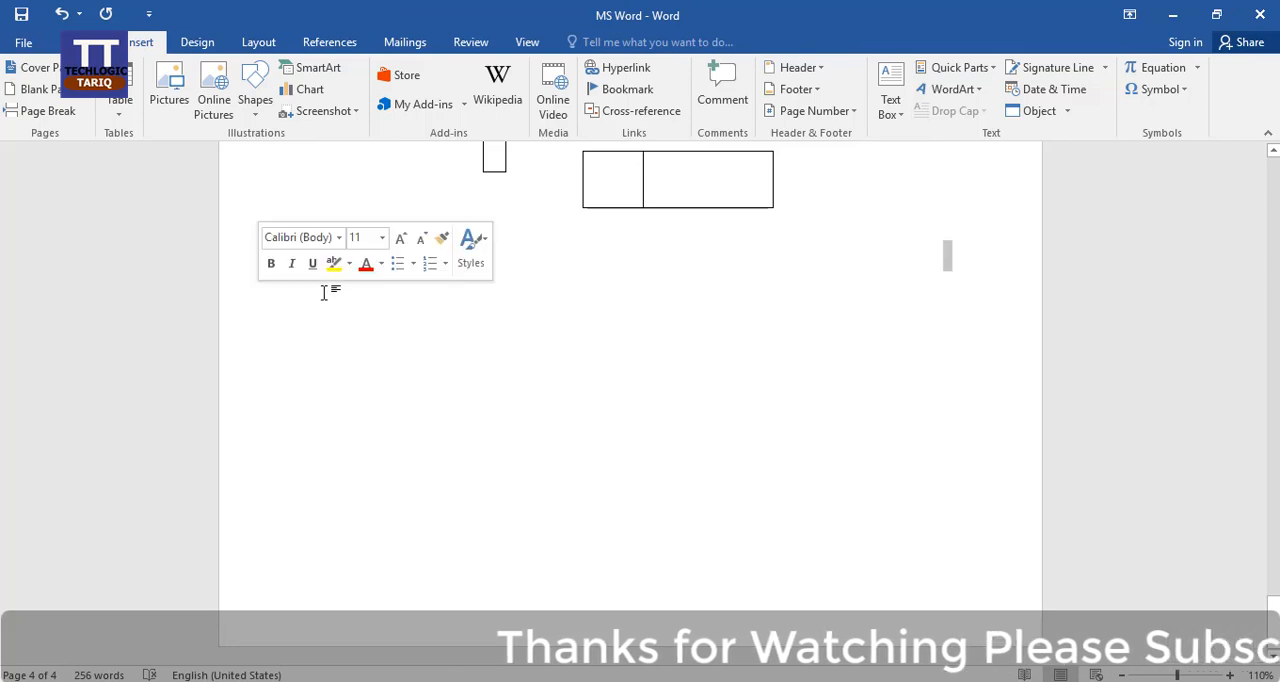
{"action": "left_click", "coordinate": [338, 302]}
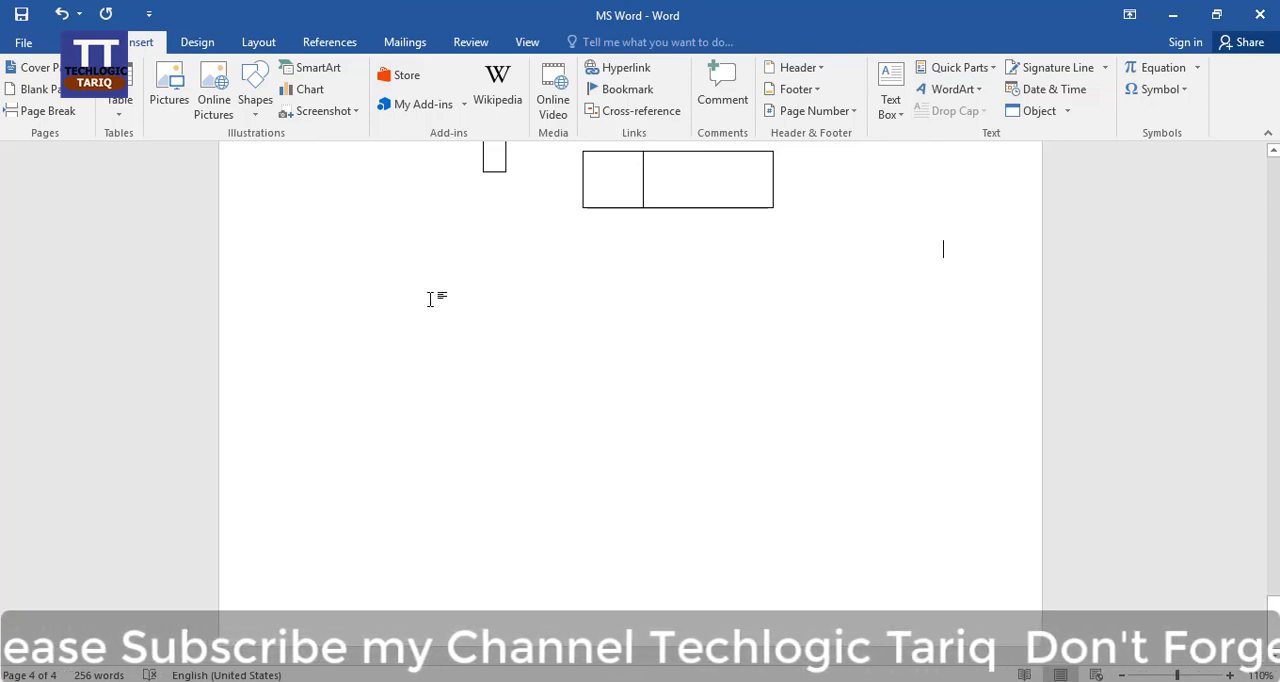
{"action": "key", "text": "ctrl+l"}
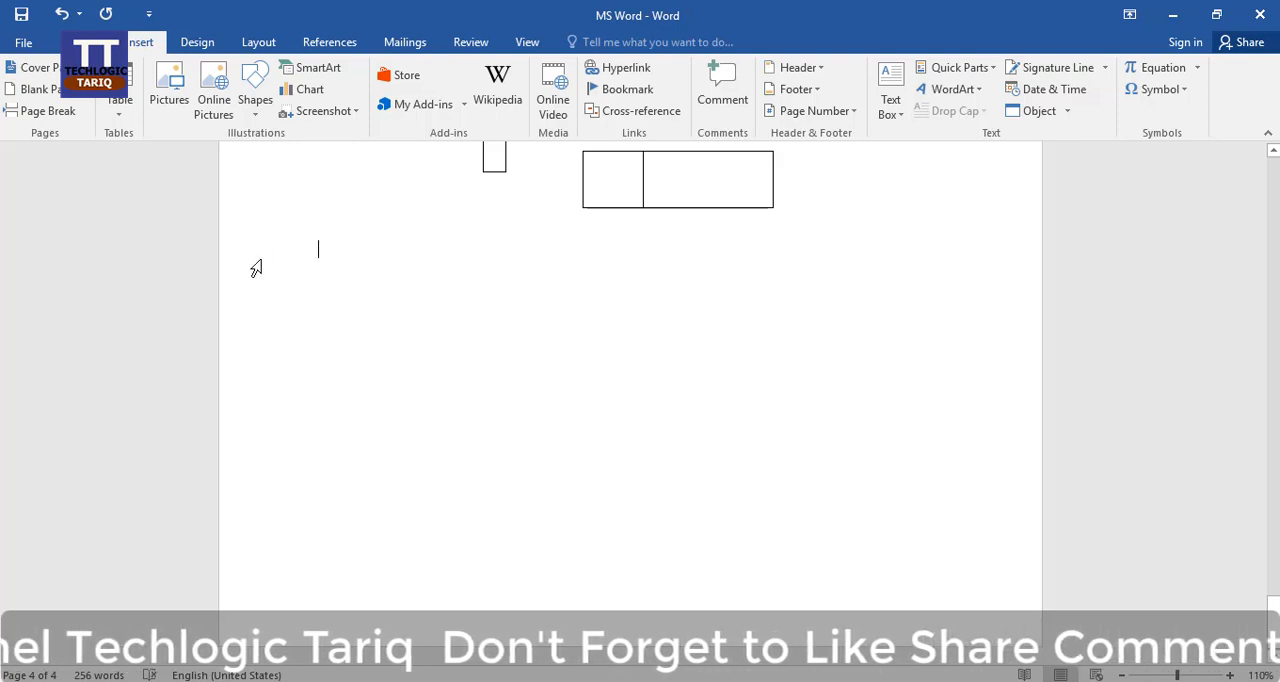
Try to browse OneDrive for an online picture, and close the picture dialog and the browser window.
{"action": "left_click", "coordinate": [212, 106]}
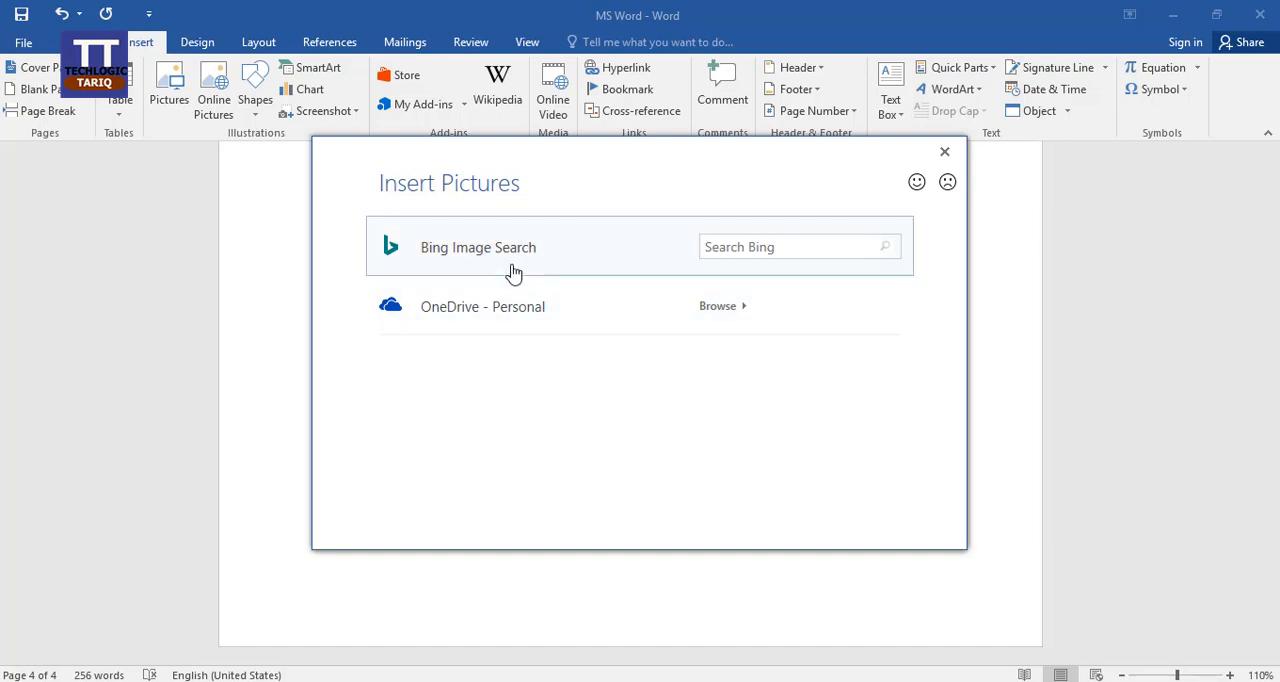
{"action": "left_click", "coordinate": [744, 309]}
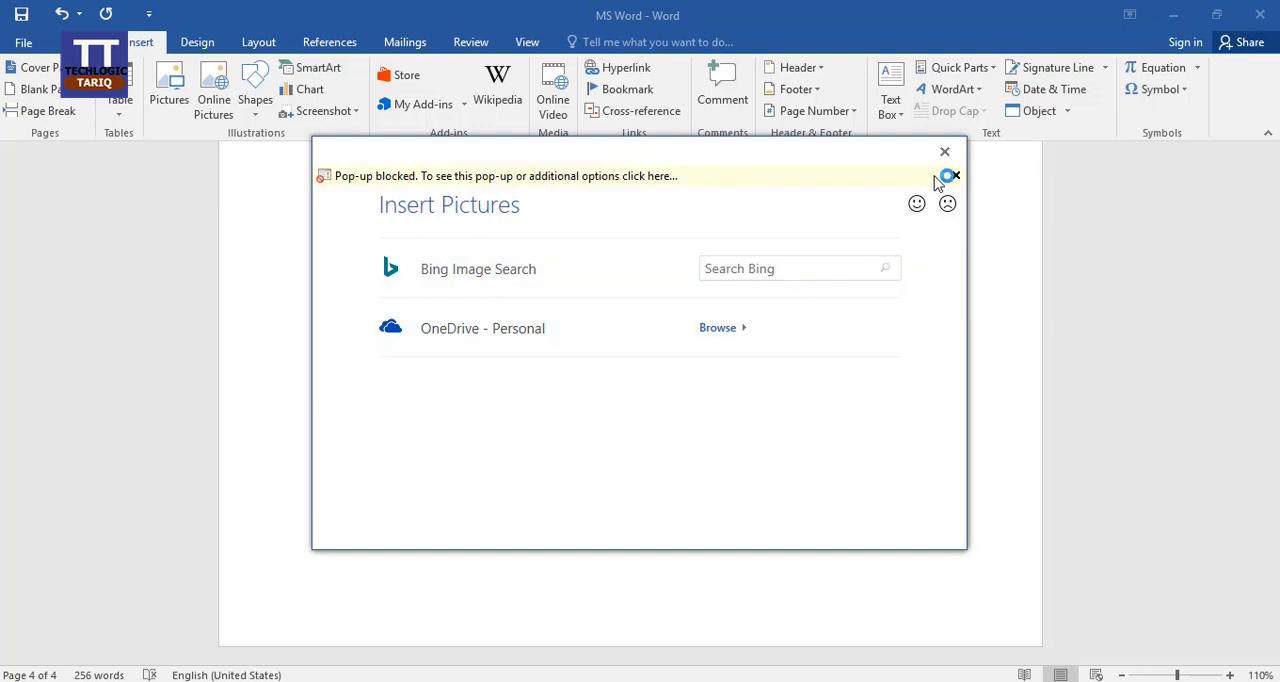
{"action": "left_click", "coordinate": [944, 151]}
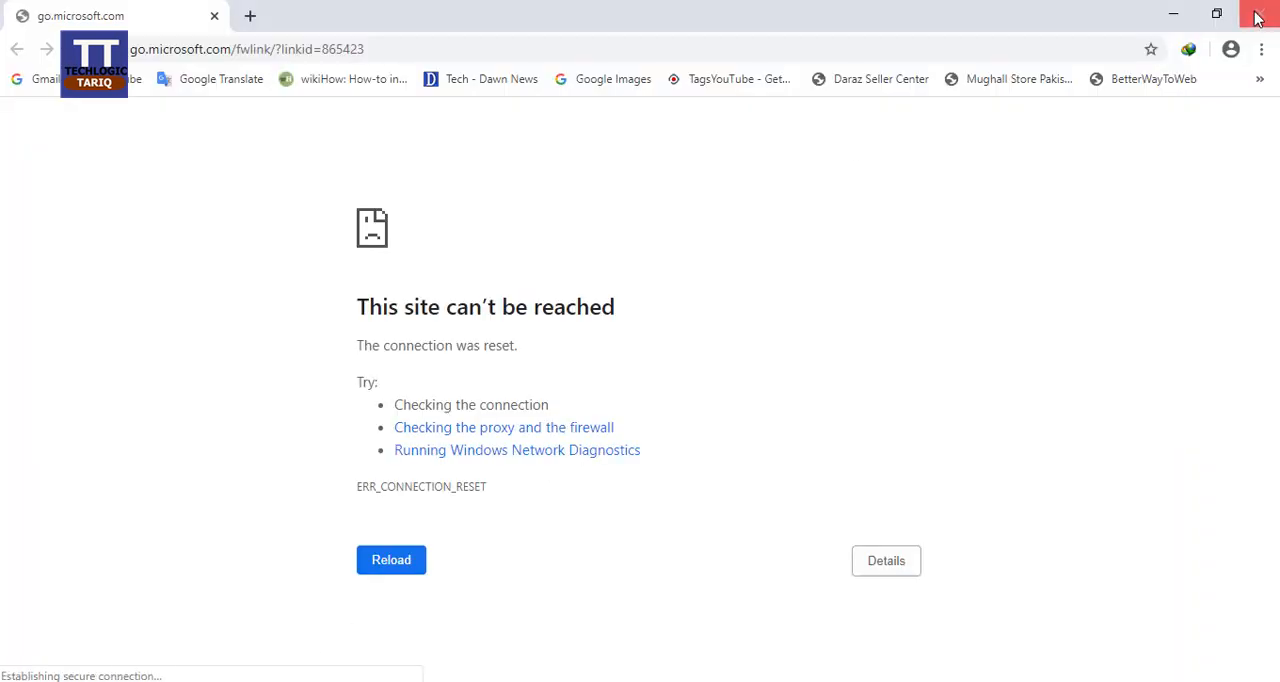
{"action": "left_click", "coordinate": [1258, 16]}
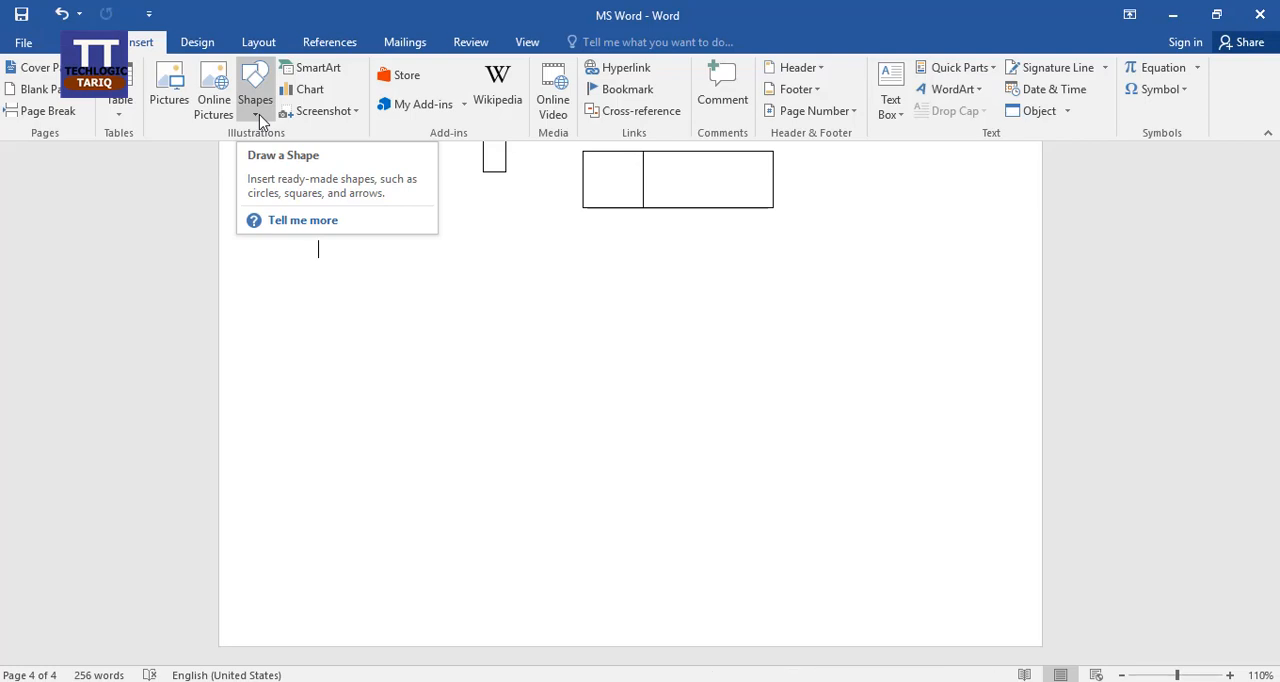
Draw a straight horizontal line about 1.54" long in the blank area below the last table.
{"action": "left_click", "coordinate": [259, 114]}
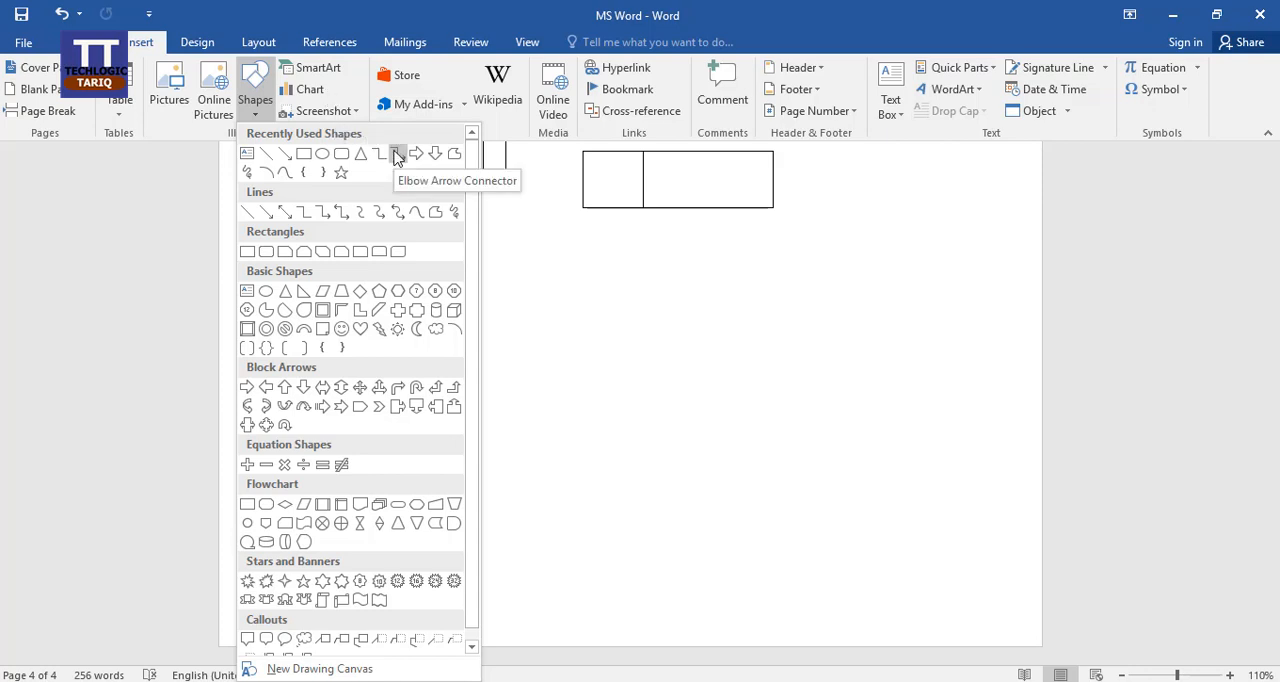
{"action": "left_click", "coordinate": [267, 158]}
{"action": "left_click_drag", "start_coordinate": [345, 263], "coordinate": [503, 261]}
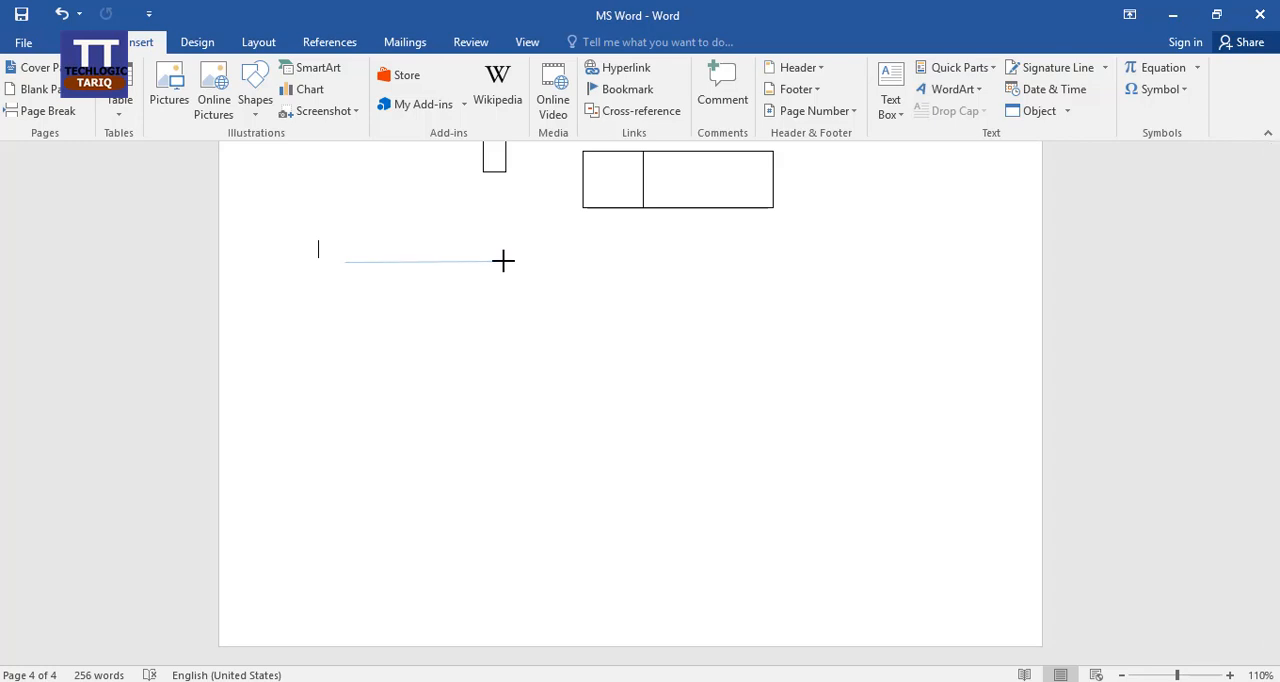
{"action": "mouse_move", "coordinate": [518, 261]}
{"action": "left_mouse_down"}
{"action": "mouse_move", "coordinate": [514, 297]}
{"action": "mouse_move", "coordinate": [249, 289]}
{"action": "mouse_move", "coordinate": [446, 251]}
{"action": "mouse_move", "coordinate": [555, 349]}
{"action": "mouse_move", "coordinate": [514, 291]}
{"action": "mouse_move", "coordinate": [545, 260]}
{"action": "mouse_move", "coordinate": [500, 263]}
{"action": "left_mouse_up"}
{"action": "left_click_drag", "start_coordinate": [498, 262], "coordinate": [498, 263]}
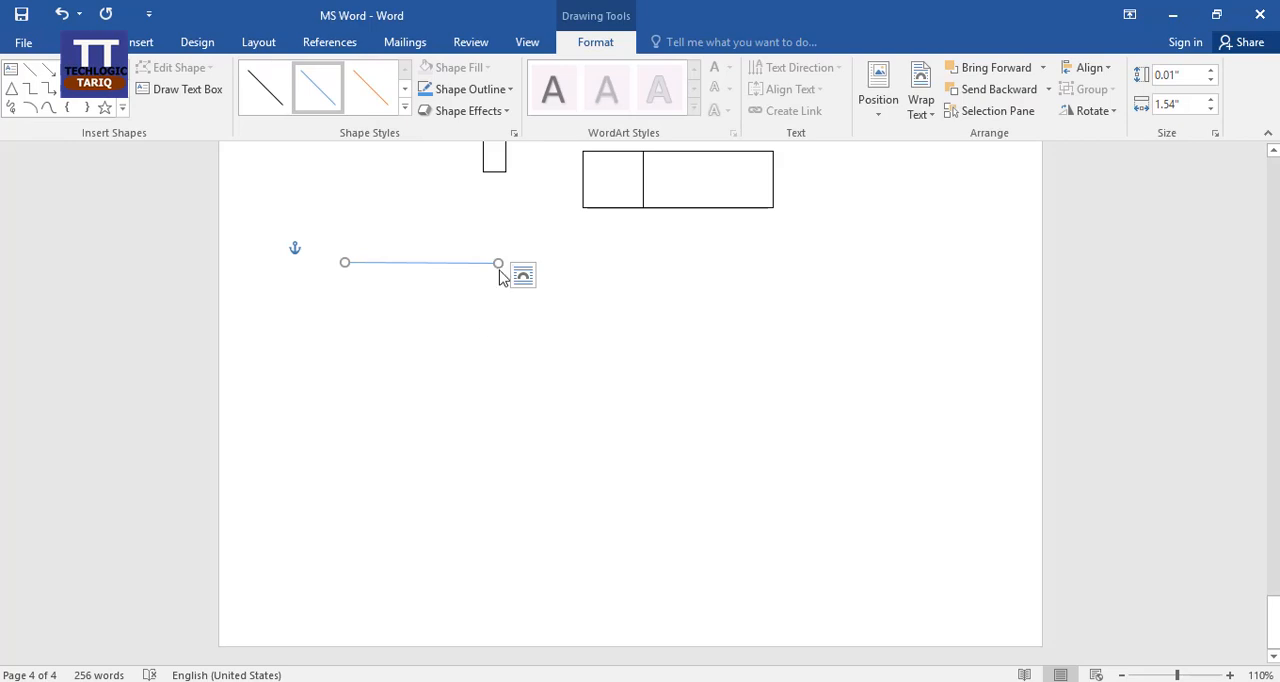
{"action": "mouse_move", "coordinate": [498, 262]}
{"action": "left_mouse_down"}
{"action": "mouse_move", "coordinate": [391, 248]}
{"action": "mouse_move", "coordinate": [463, 268]}
{"action": "mouse_move", "coordinate": [498, 262]}
{"action": "left_mouse_up"}
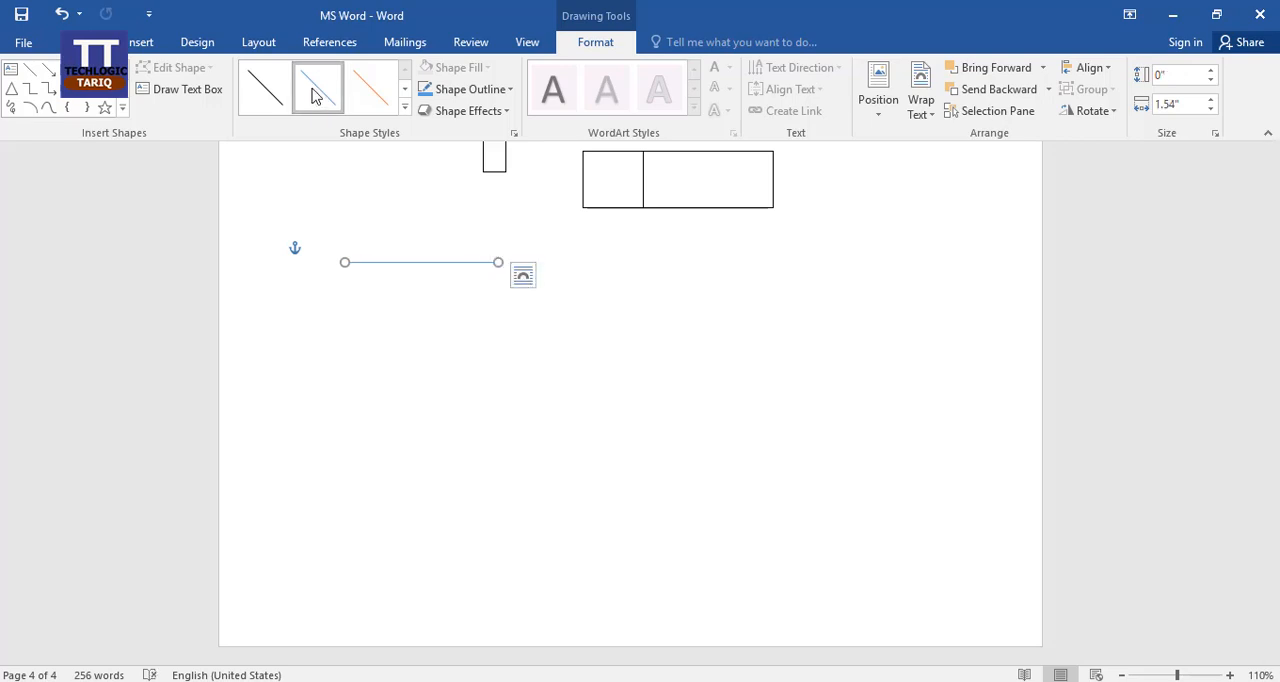
Try the thickest black theme style on the horizontal line, and apply the black single-headed arrow preset instead.
{"action": "left_click", "coordinate": [405, 108]}
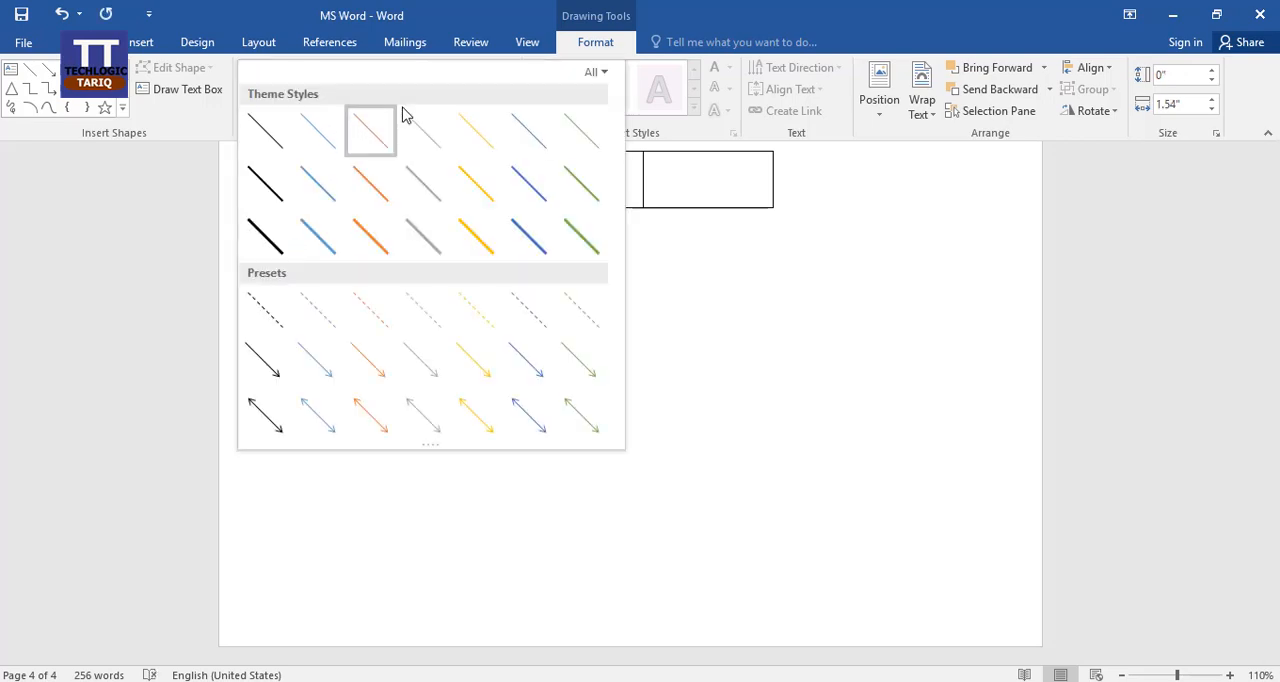
{"action": "left_click", "coordinate": [265, 245]}
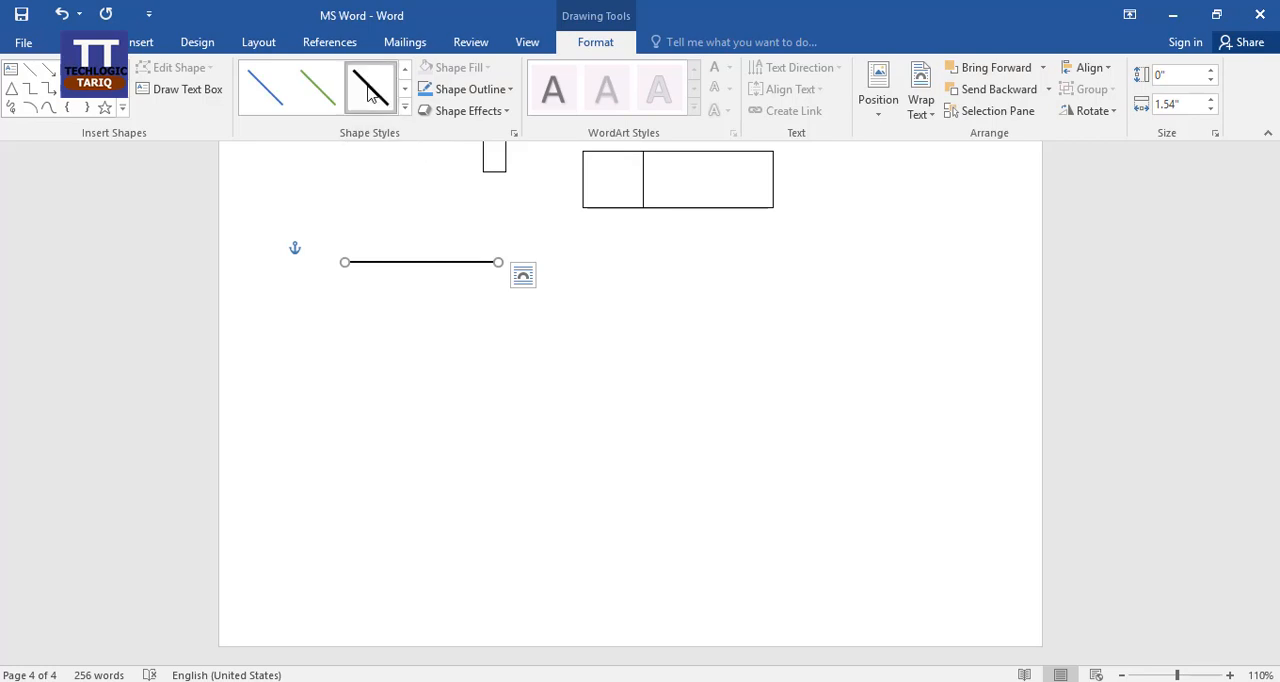
{"action": "left_click", "coordinate": [404, 107]}
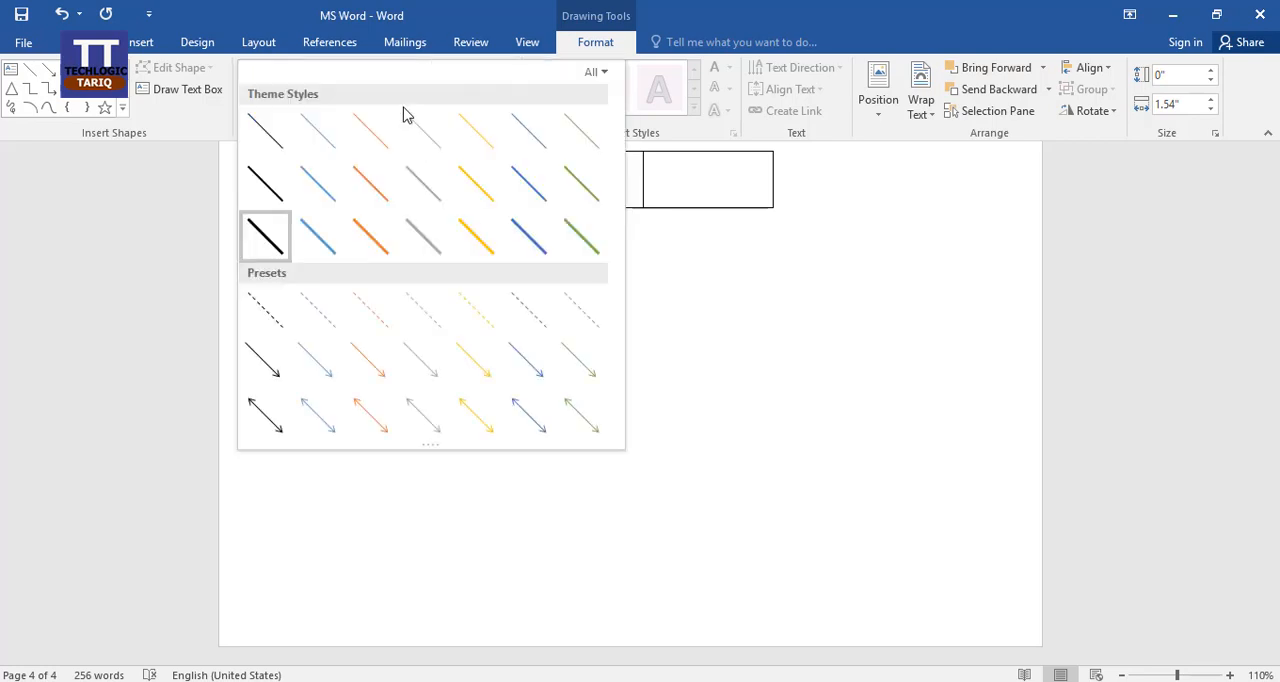
{"action": "left_click", "coordinate": [268, 381]}
{"action": "left_click", "coordinate": [477, 305]}
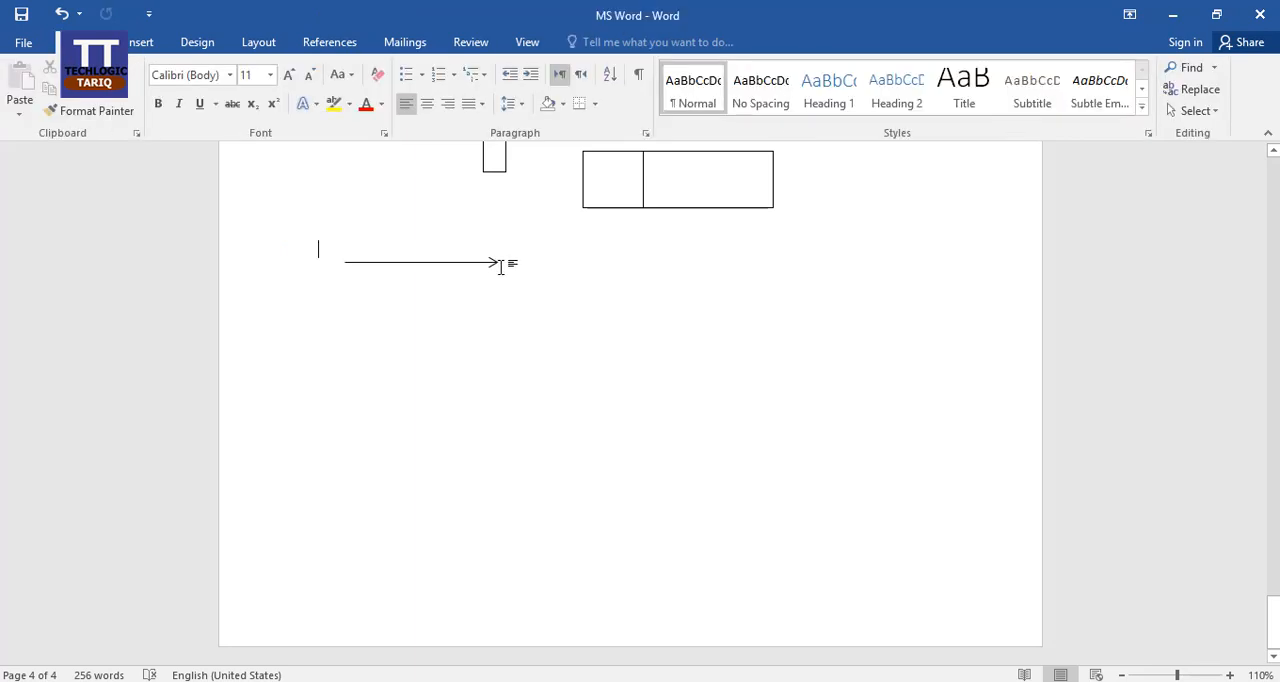
Duplicate the arrow directly below the original, and copy both arrows to the right to form two columns of two.
{"action": "left_click", "coordinate": [496, 263]}
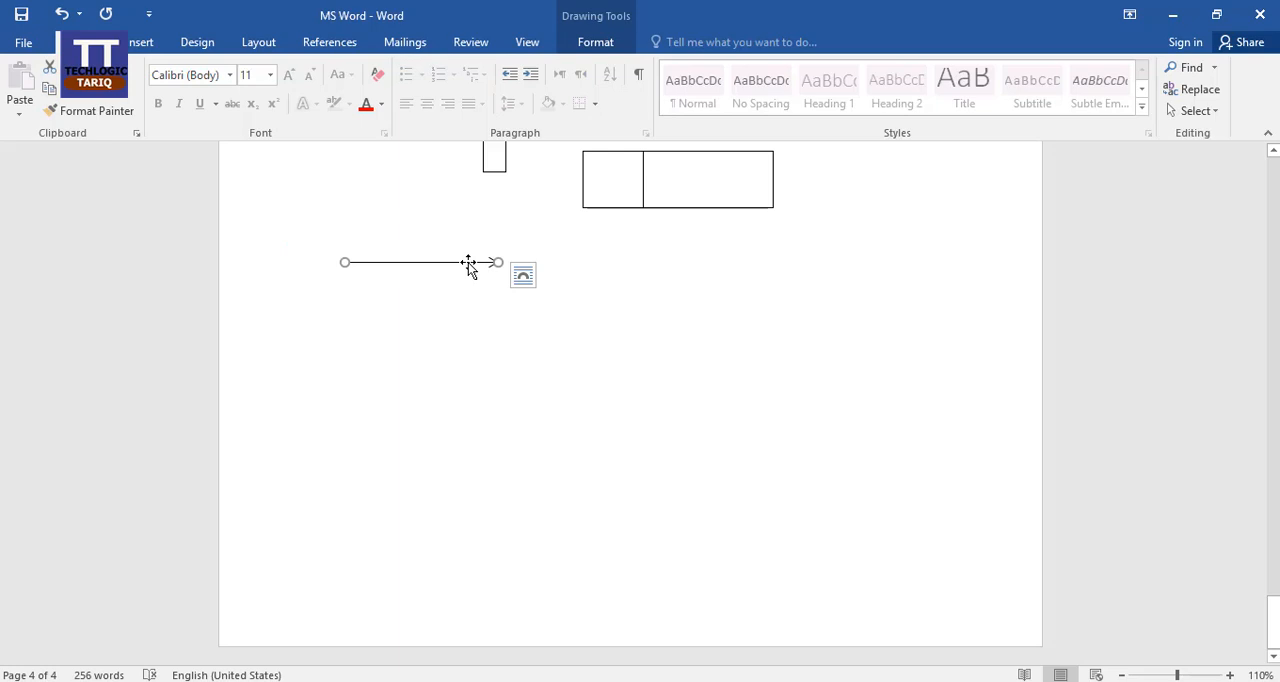
{"action": "right_click", "coordinate": [468, 262]}
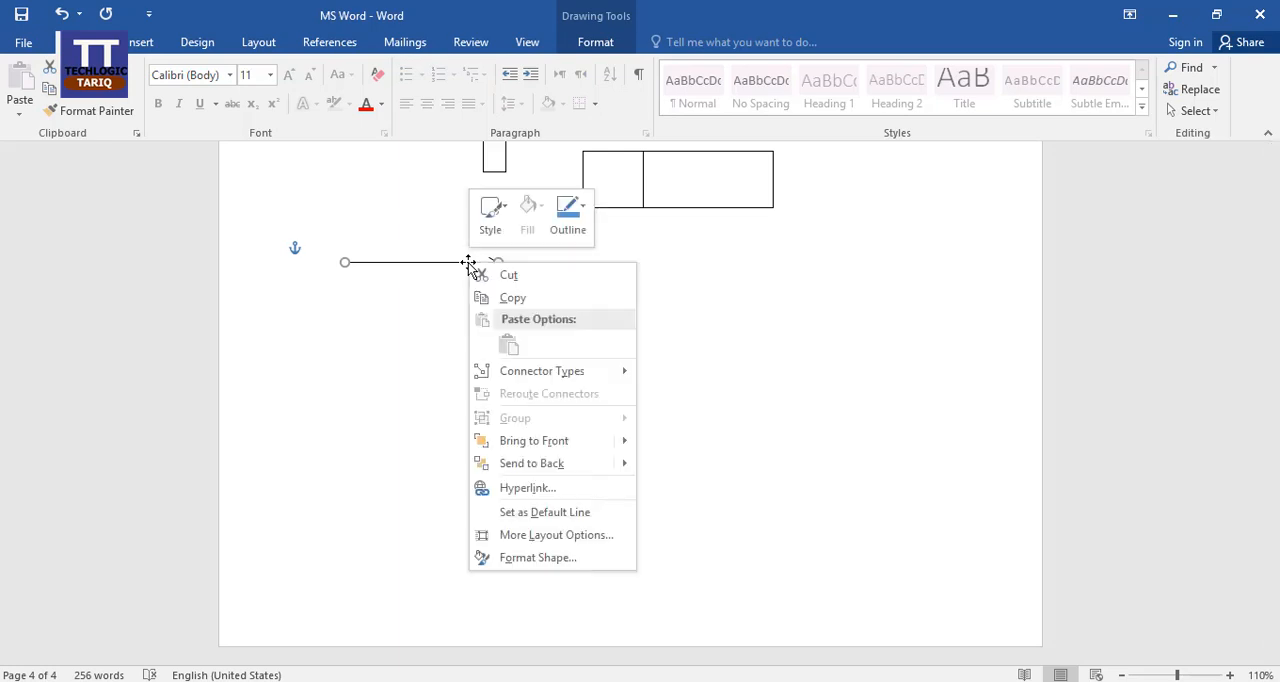
{"action": "left_click", "coordinate": [689, 340]}
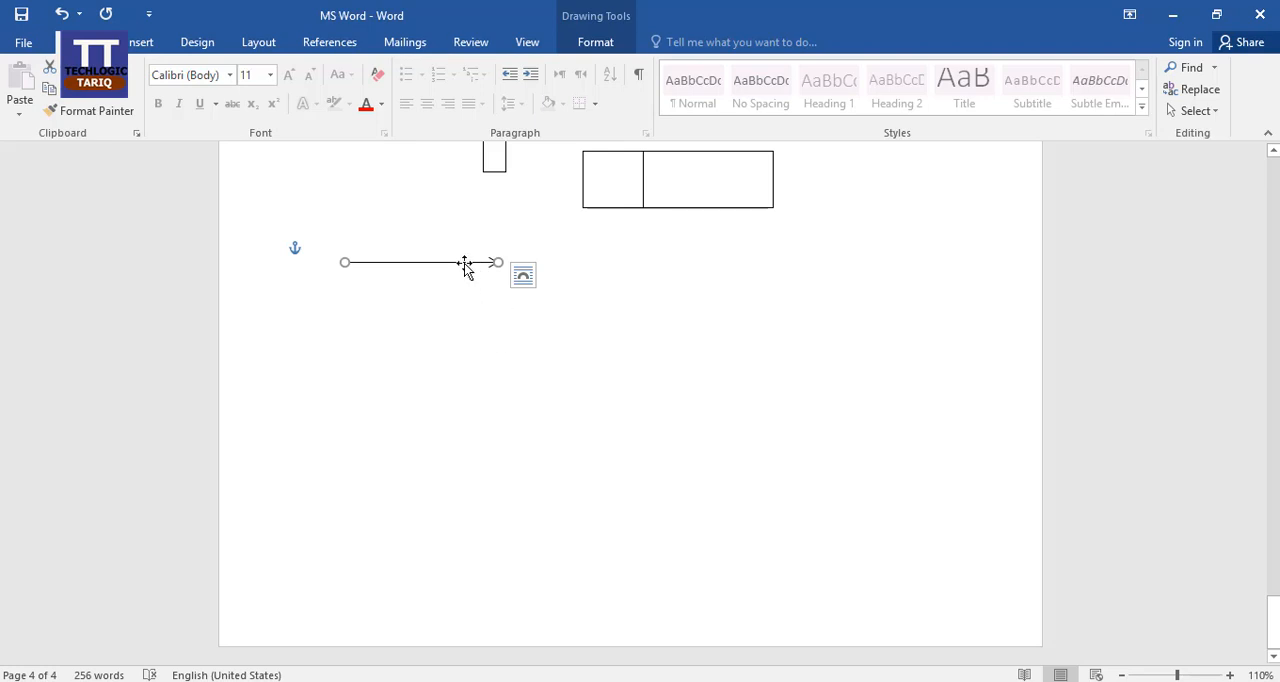
{"action": "key", "text": "ctrl"}
{"action": "key", "text": "ctrl"}
{"action": "key", "text": "ctrl"}
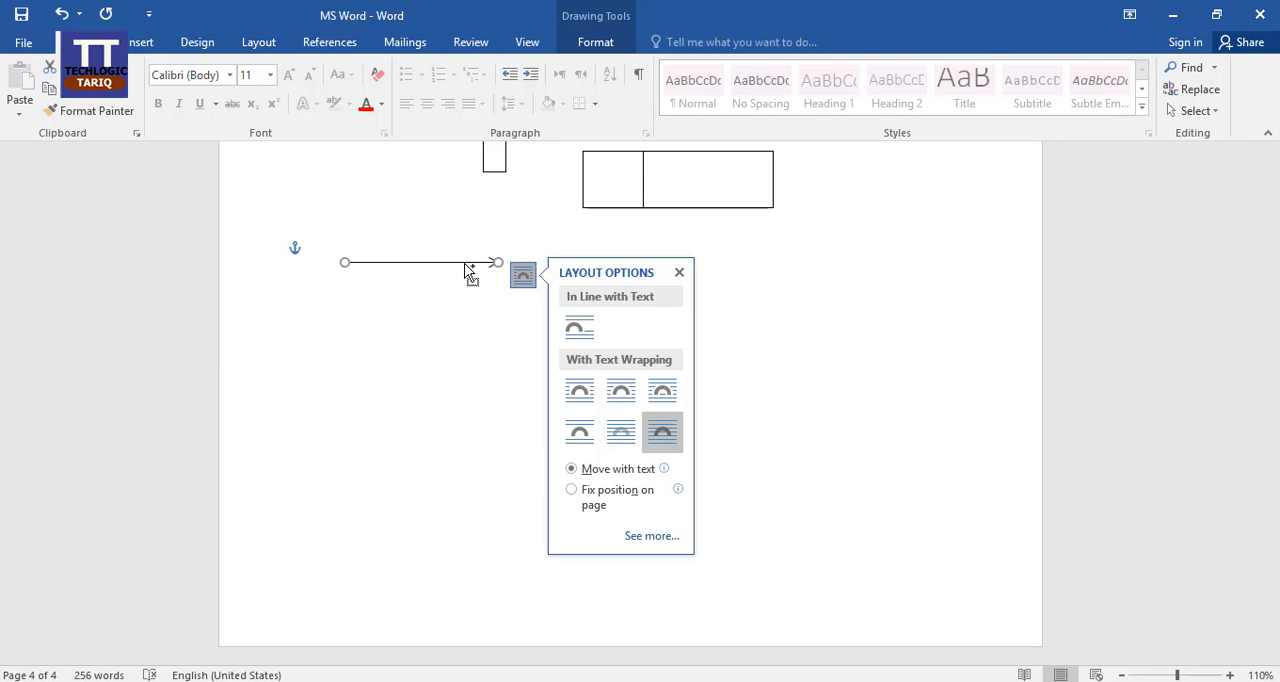
{"action": "left_click_drag", "start_coordinate": [467, 270], "coordinate": [466, 301]}
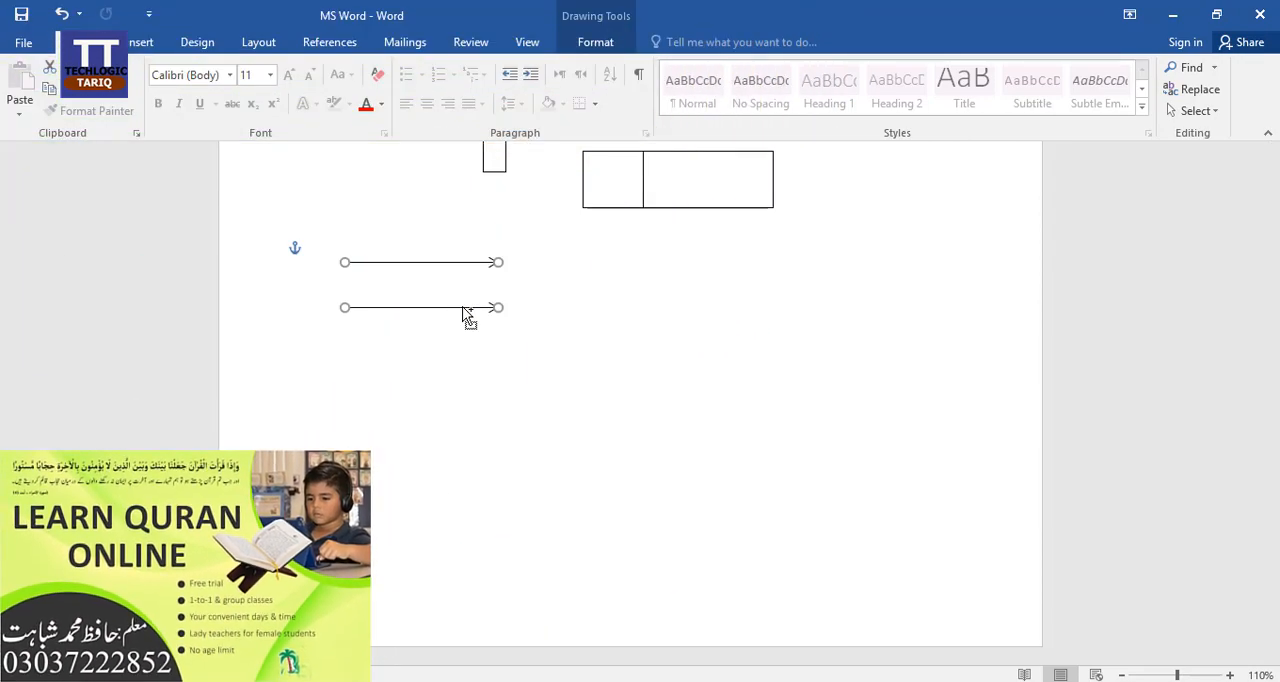
{"action": "left_click_drag", "start_coordinate": [466, 314], "coordinate": [669, 302]}
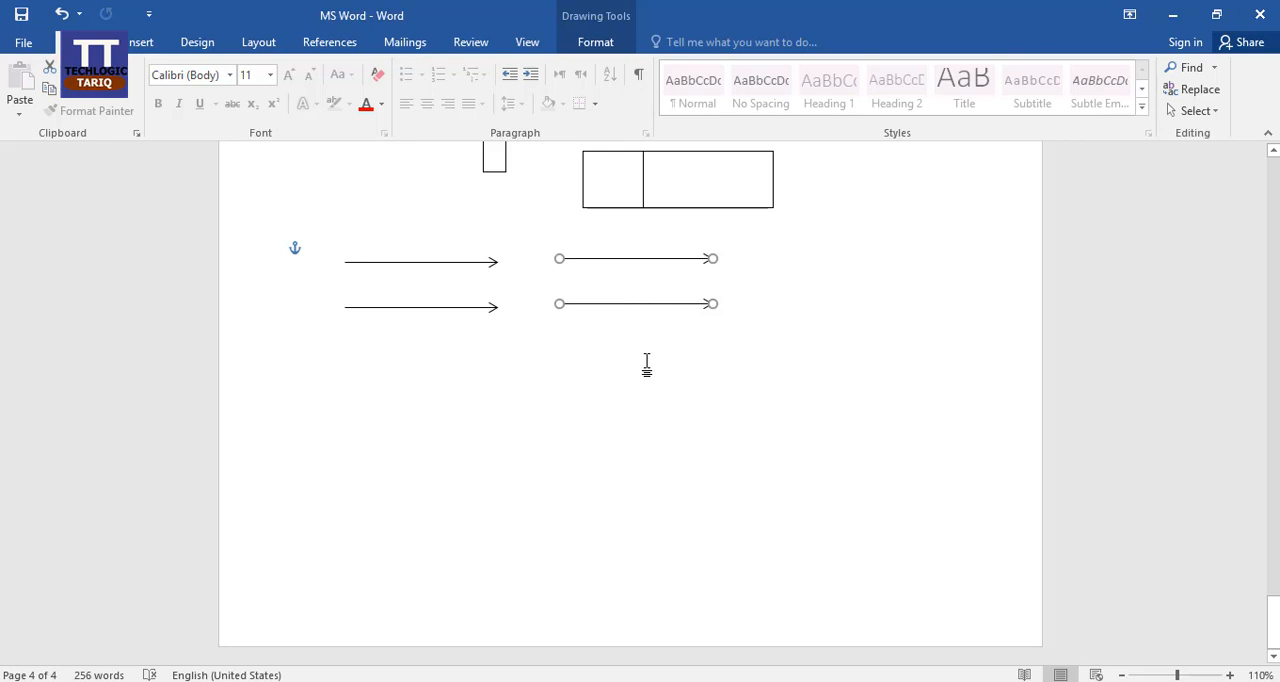
{"action": "left_click", "coordinate": [607, 340]}
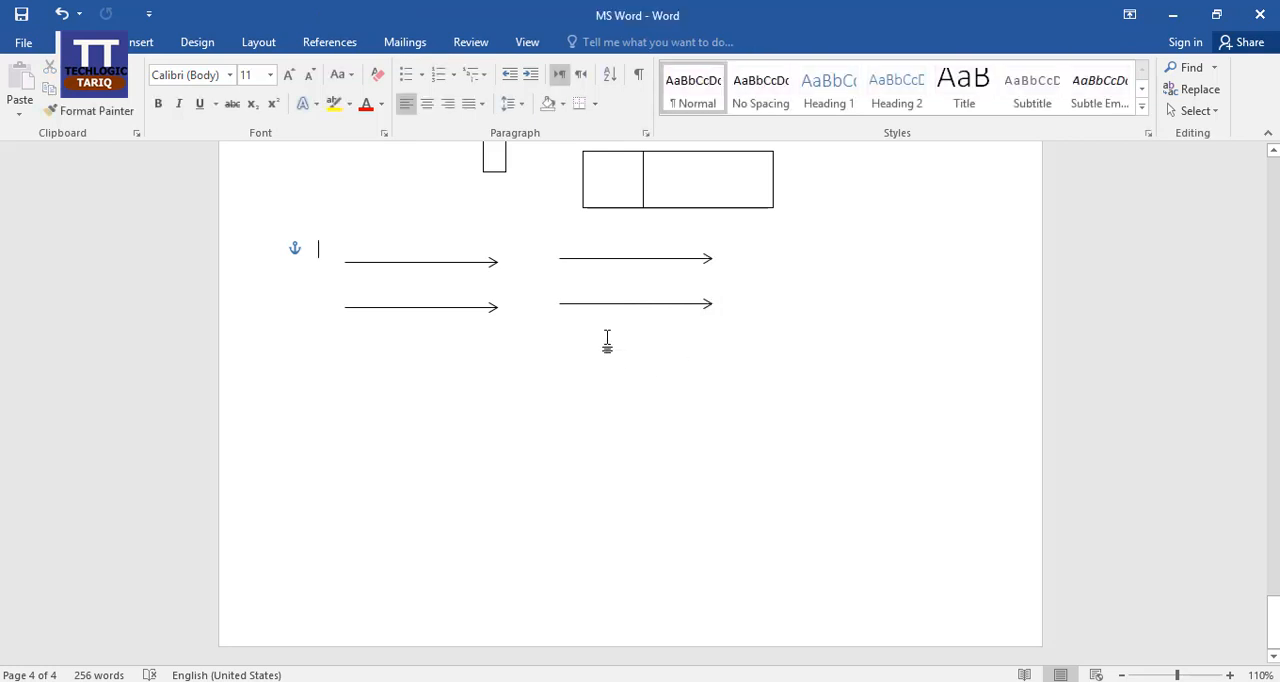
Select the original upper-left arrow and open its shape formatting tools.
{"action": "left_click", "coordinate": [397, 263]}
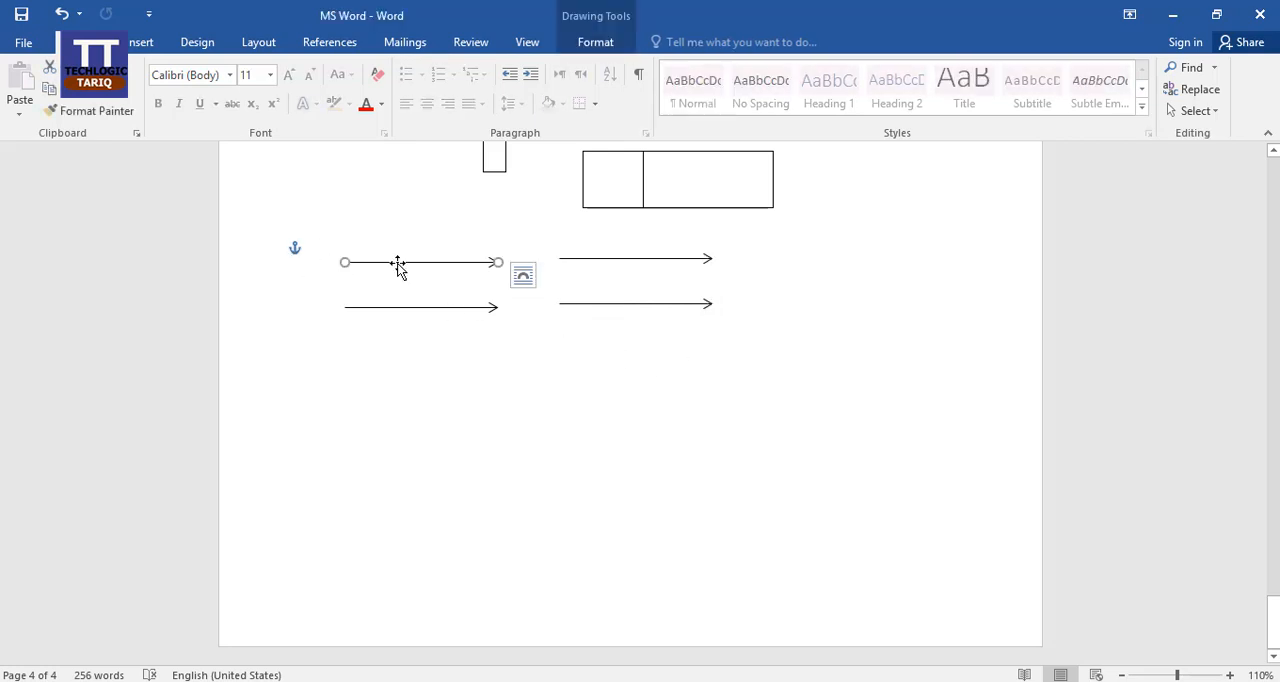
{"action": "double_click", "coordinate": [397, 263]}
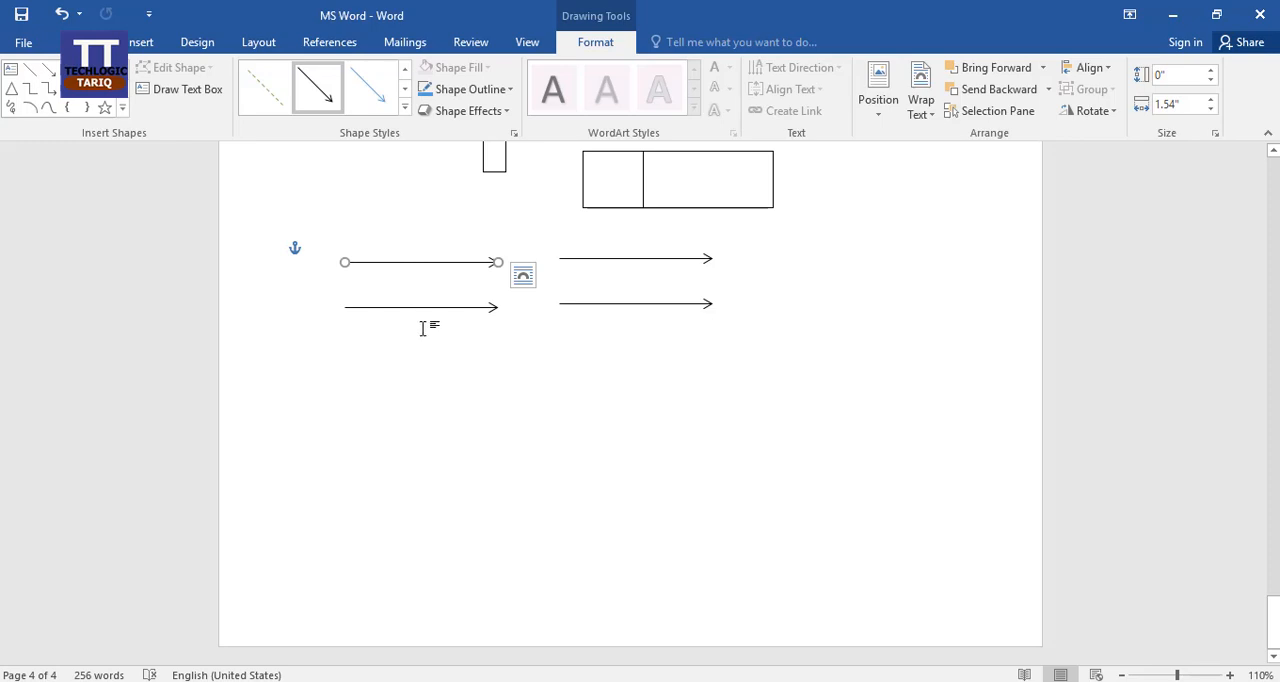
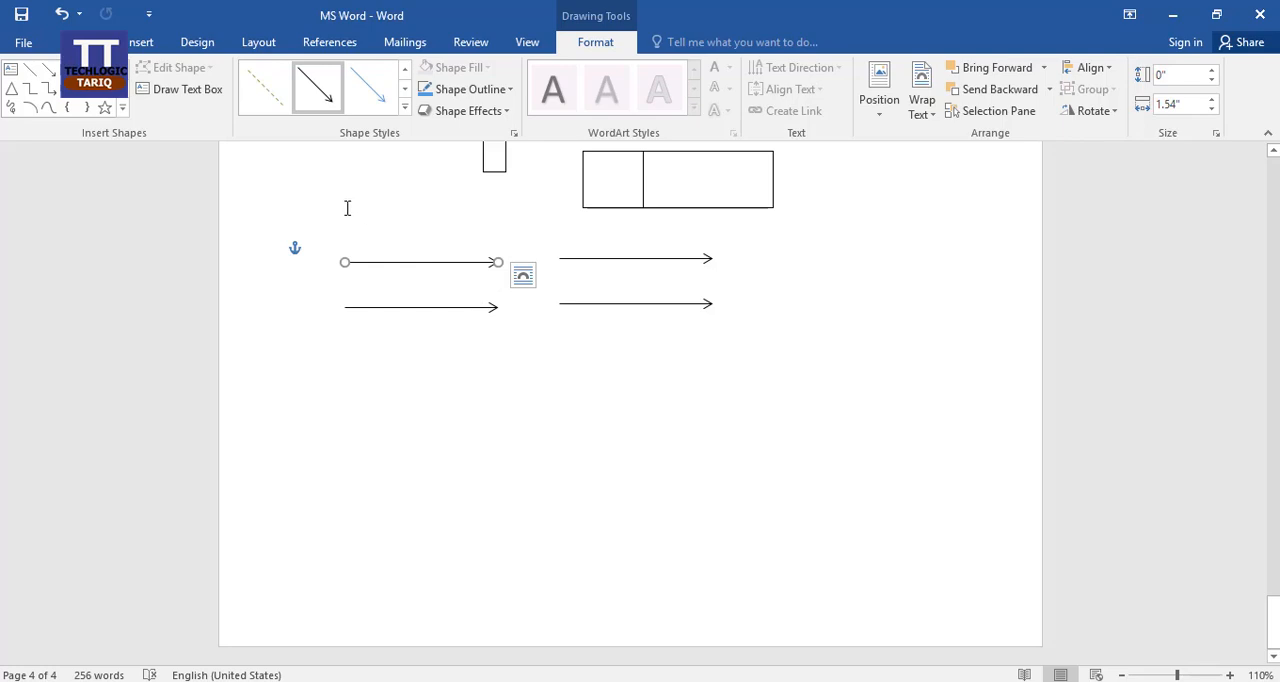
{"action": "left_click", "coordinate": [491, 346]}
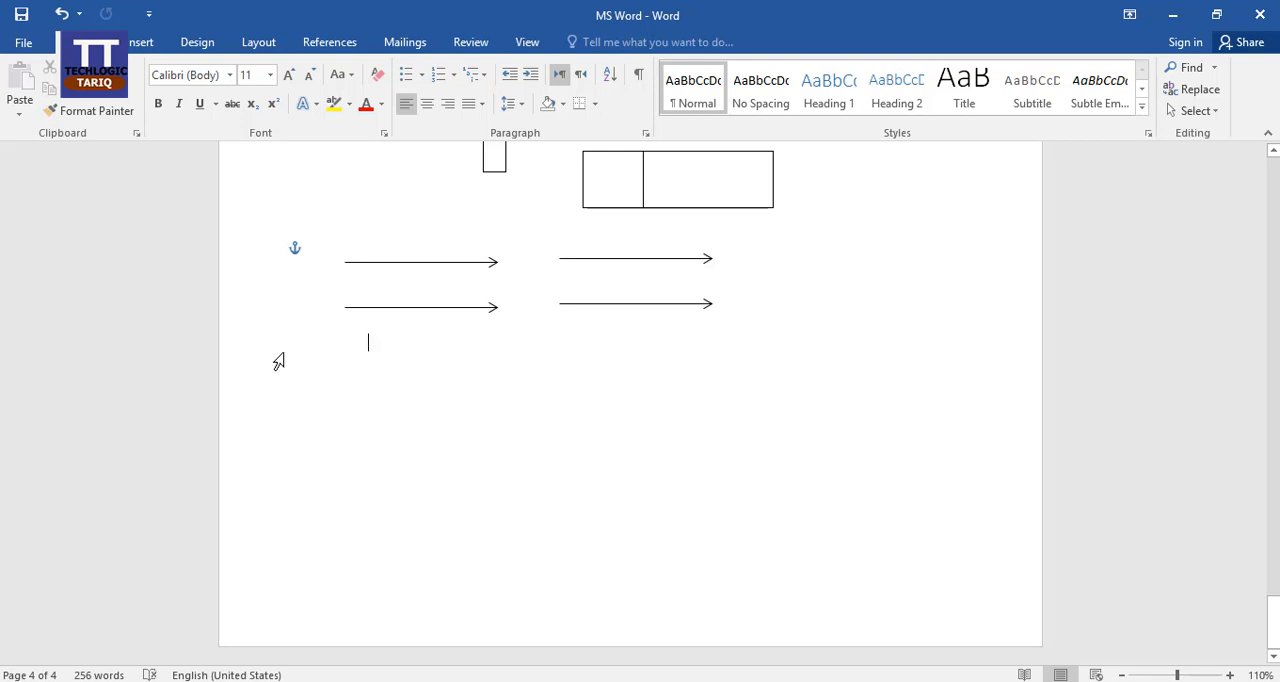
{"action": "left_click", "coordinate": [142, 43]}
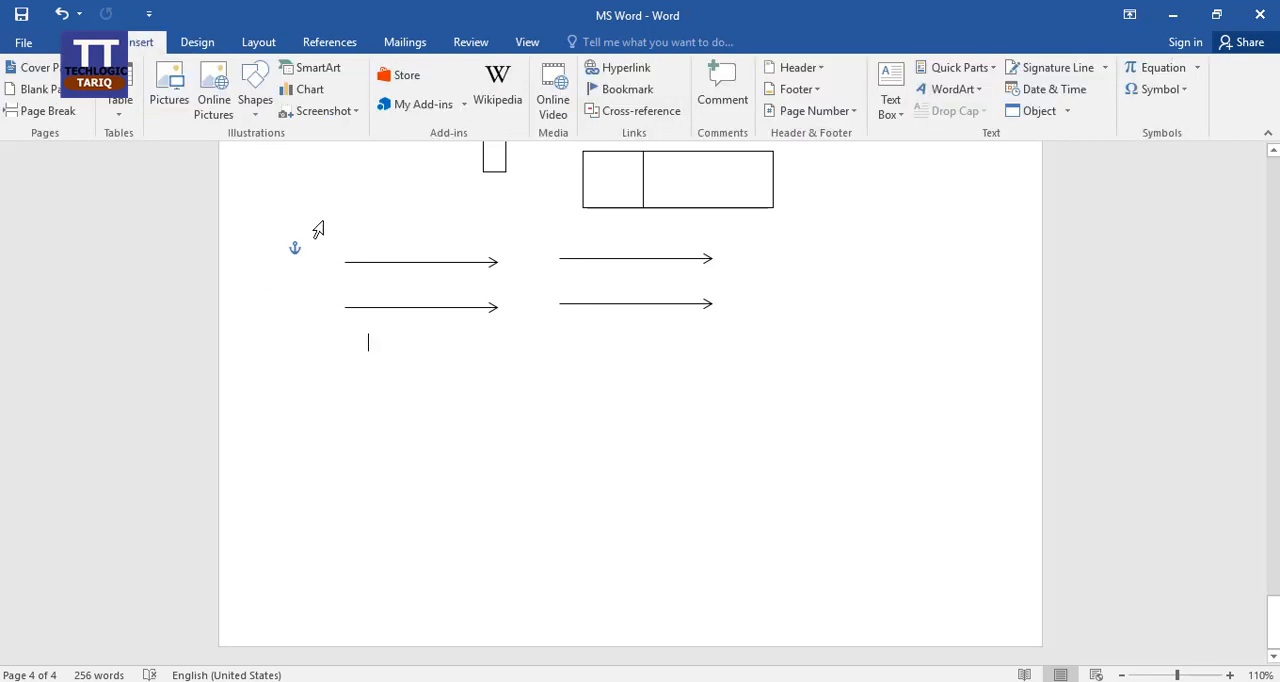
{"action": "left_click", "coordinate": [255, 100]}
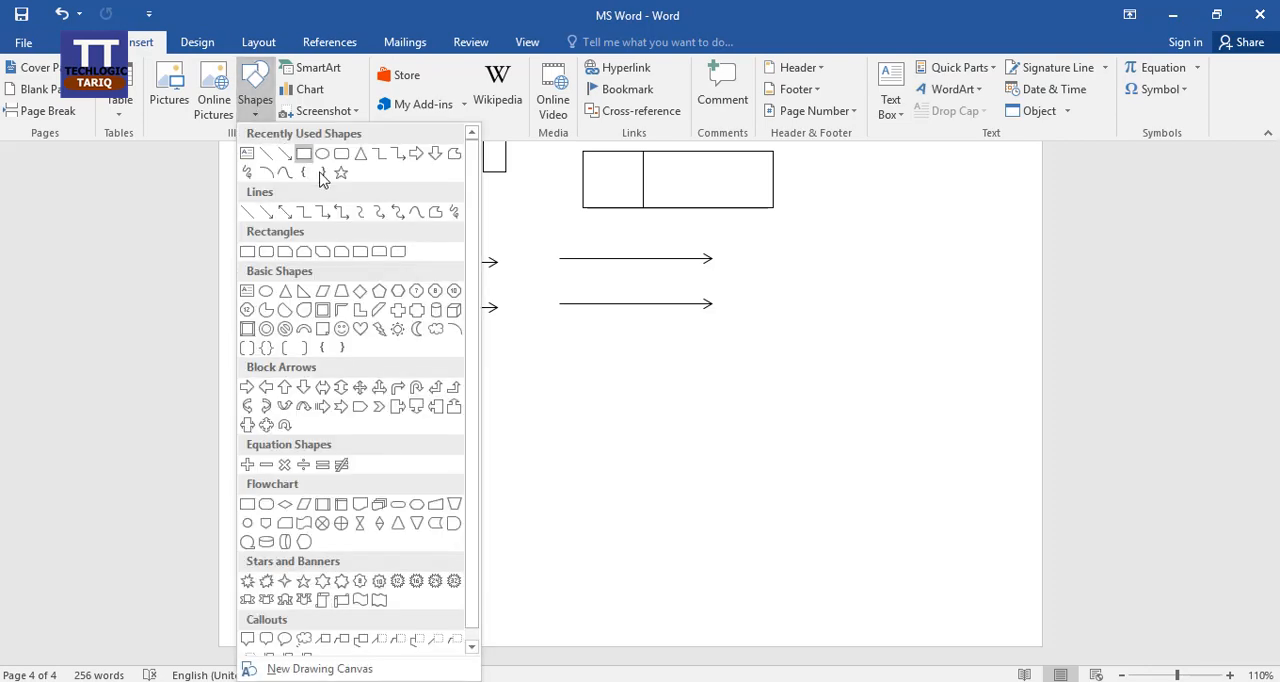
{"action": "left_click", "coordinate": [378, 253]}
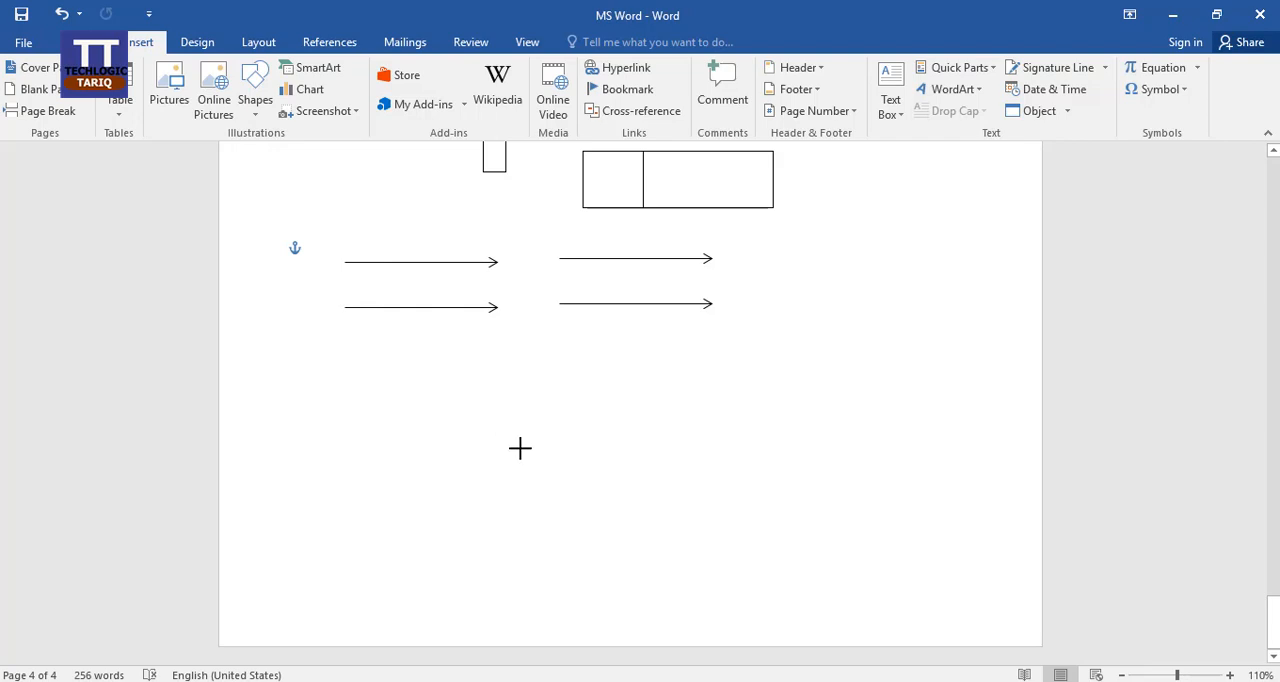
{"action": "key", "text": "ctrl+z"}
Draw a rectangle with one snipped corner, about 0.93" high and 1.4" wide, below the left pair of arrows.
{"action": "left_click", "coordinate": [251, 100]}
{"action": "left_click", "coordinate": [280, 250]}
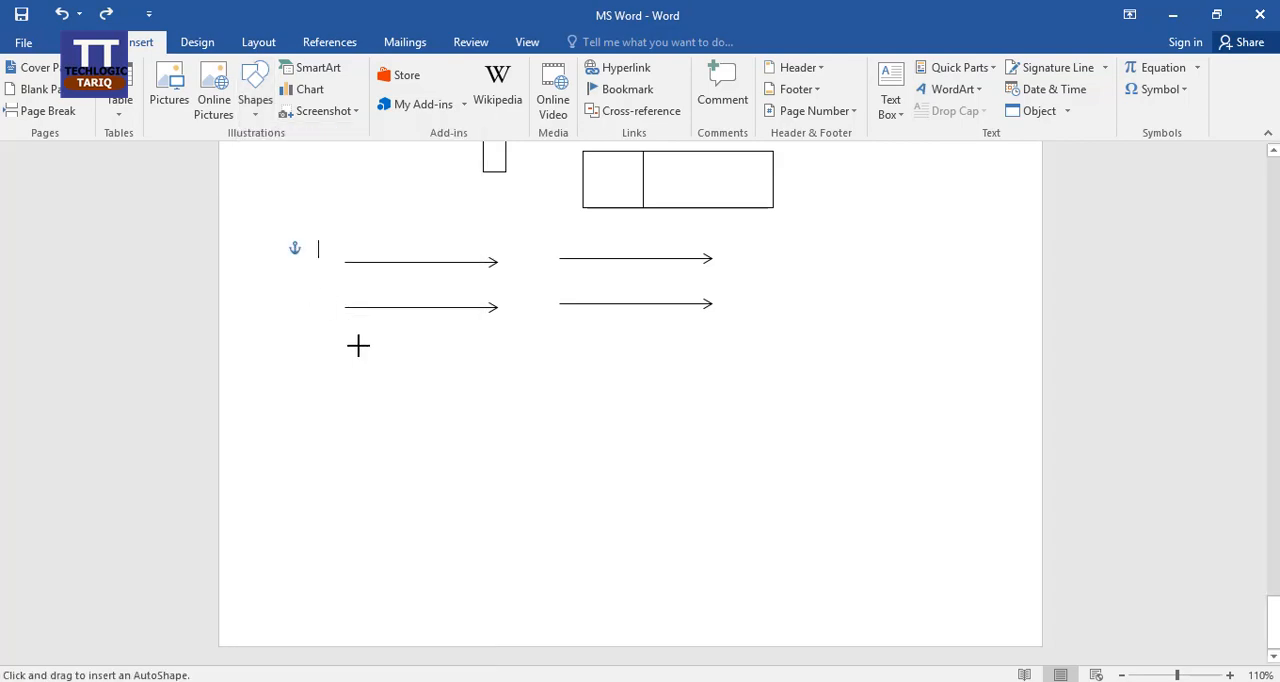
{"action": "left_click_drag", "start_coordinate": [358, 347], "coordinate": [498, 440]}
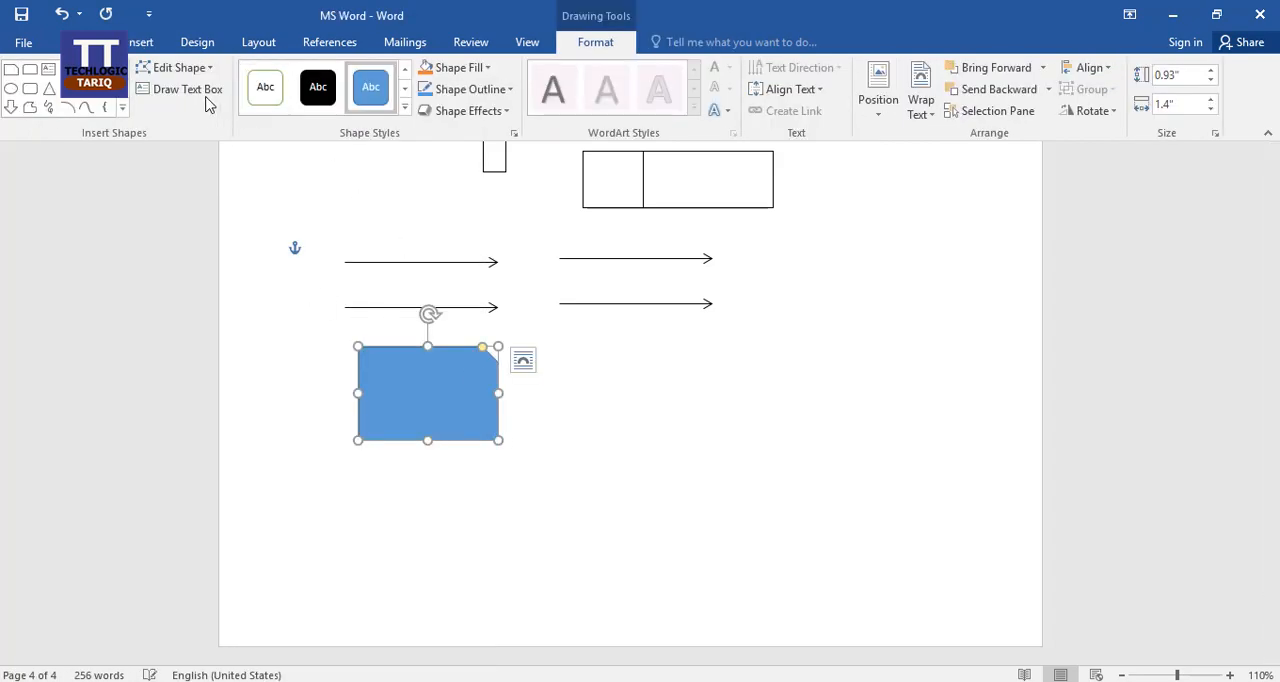
Draw a sun shape about 1.06" high and 1.47" wide below the right pair of arrows.
{"action": "left_click", "coordinate": [140, 42]}
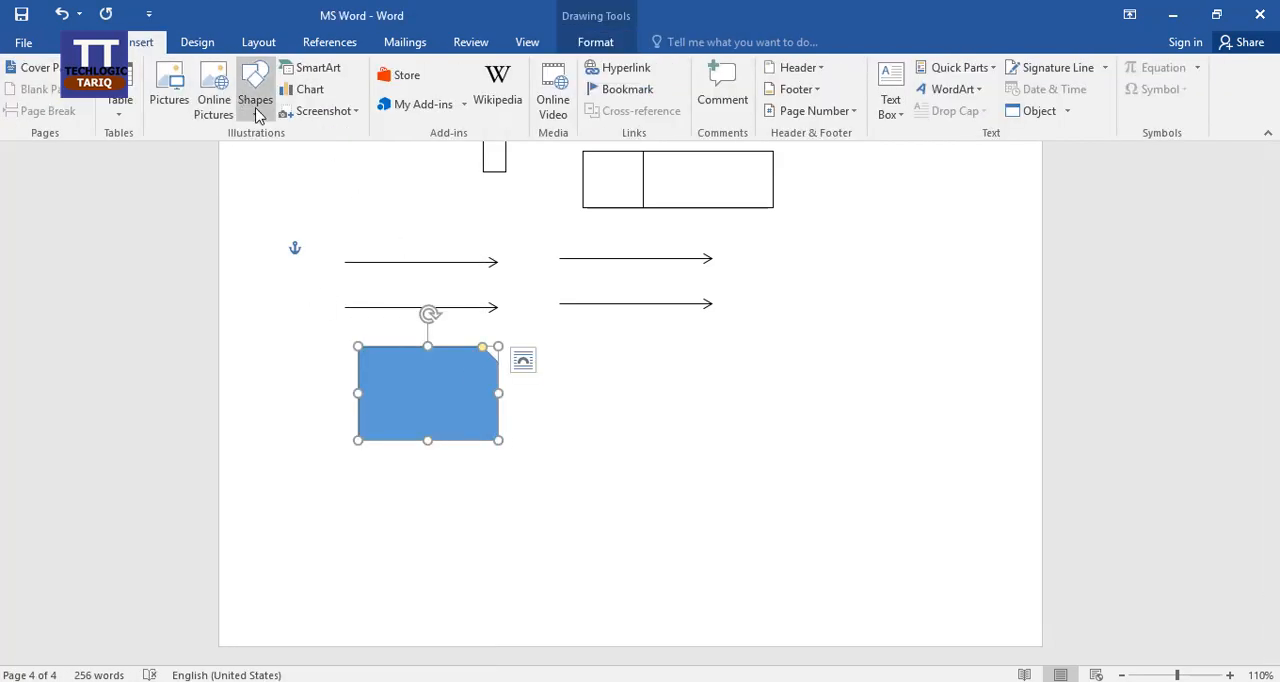
{"action": "left_click", "coordinate": [255, 100]}
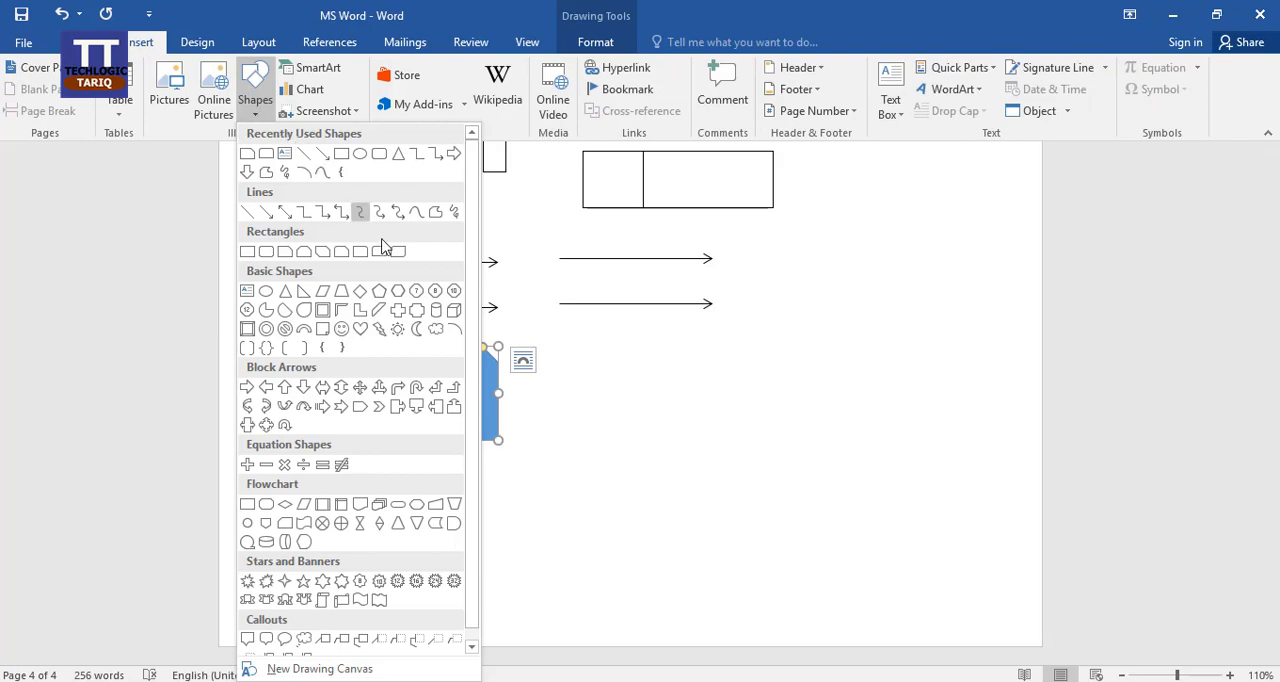
{"action": "left_click", "coordinate": [397, 329]}
{"action": "left_click_drag", "start_coordinate": [574, 342], "coordinate": [721, 447]}
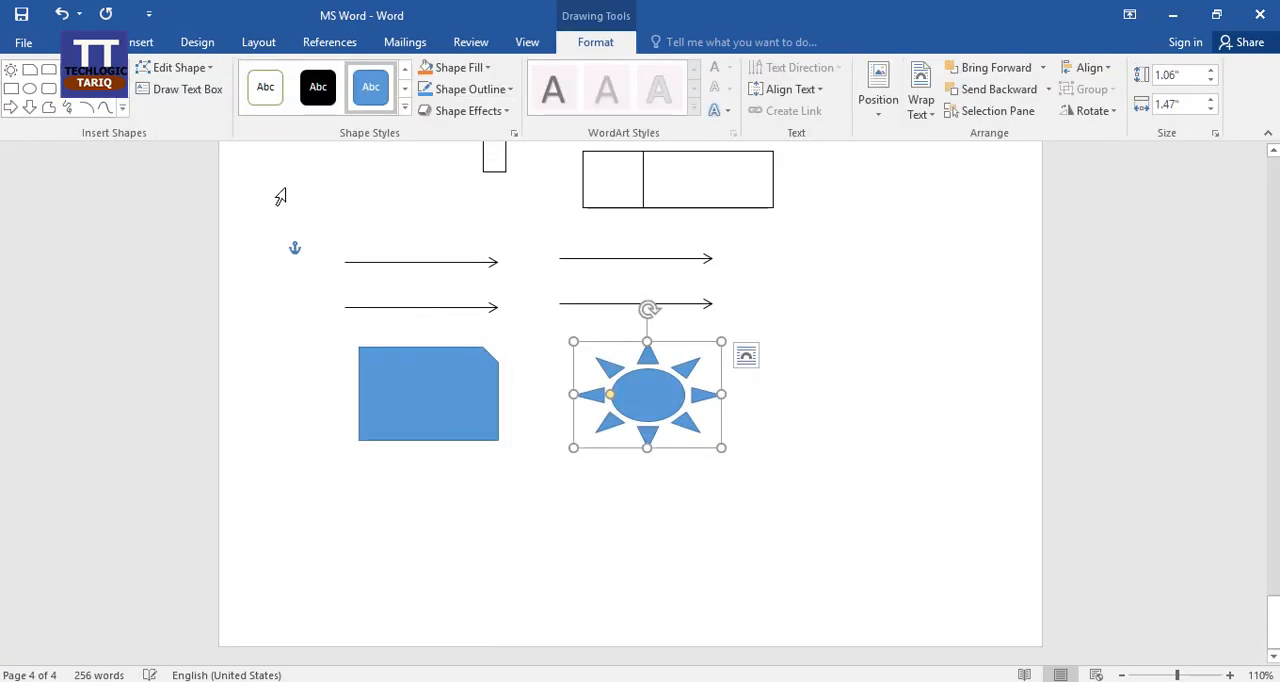
Draw a heart shape about 1.15" high and 1.69" wide to the lower right of the sun.
{"action": "left_click", "coordinate": [140, 42]}
{"action": "left_click", "coordinate": [255, 118]}
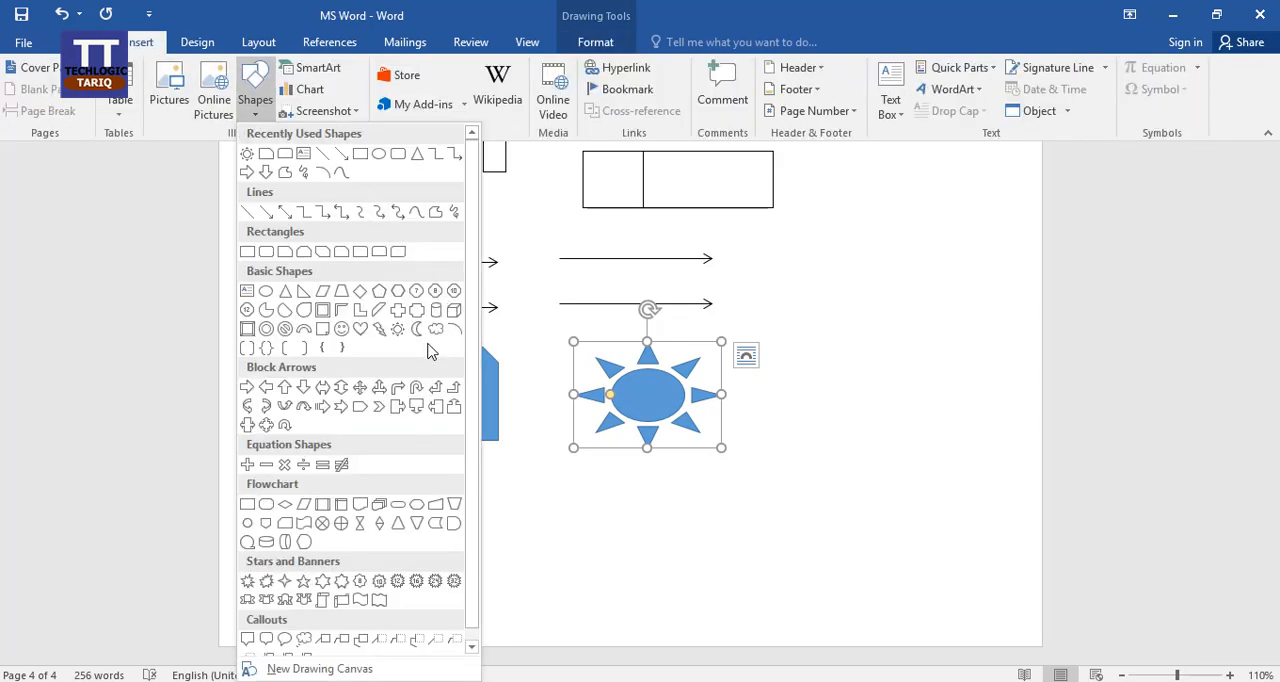
{"action": "left_click", "coordinate": [360, 331]}
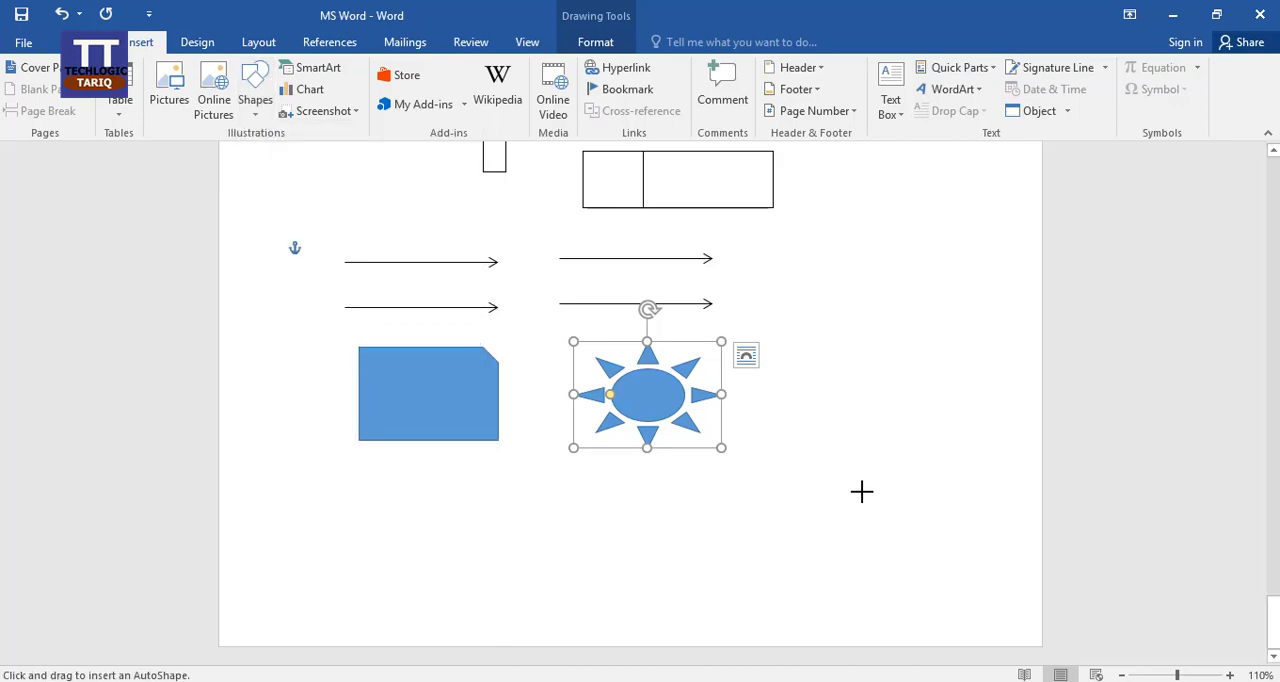
{"action": "mouse_move", "coordinate": [820, 414]}
{"action": "left_mouse_down"}
{"action": "mouse_move", "coordinate": [862, 409]}
{"action": "mouse_move", "coordinate": [988, 530]}
{"action": "left_mouse_up"}
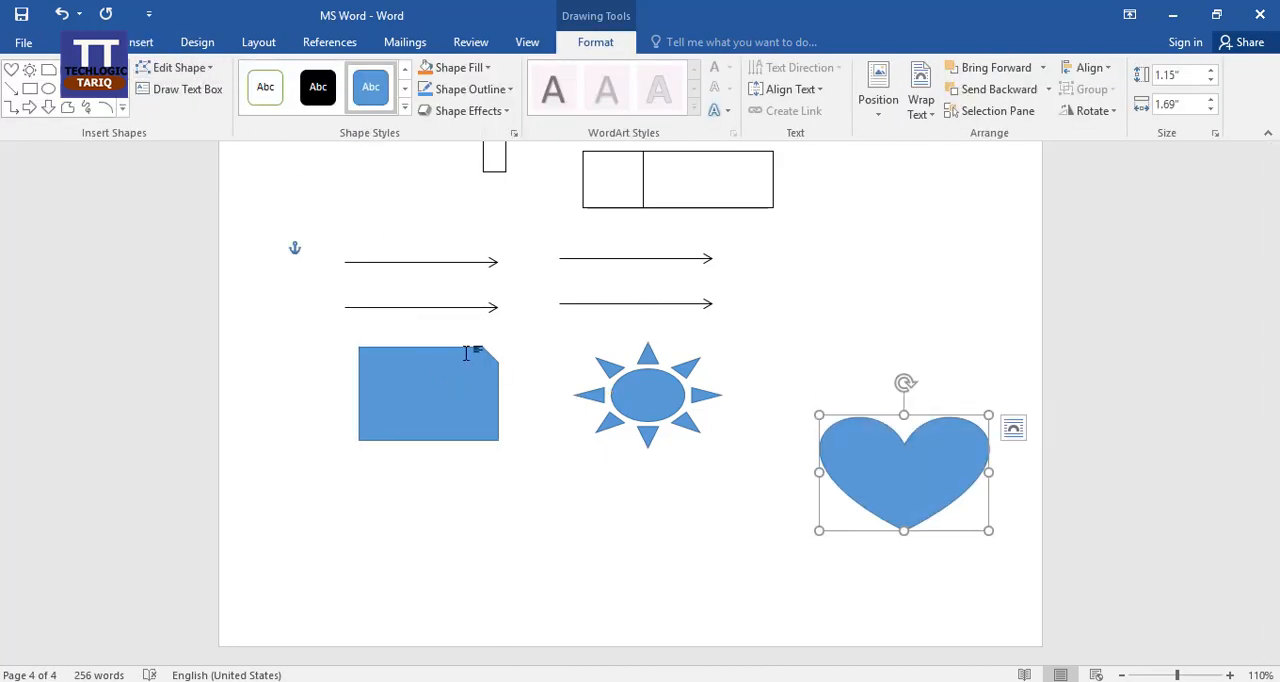
Try the black theme style and the transparent orange preset on the snipped rectangle, and apply the gold gradient theme style instead.
{"action": "left_click", "coordinate": [427, 390]}
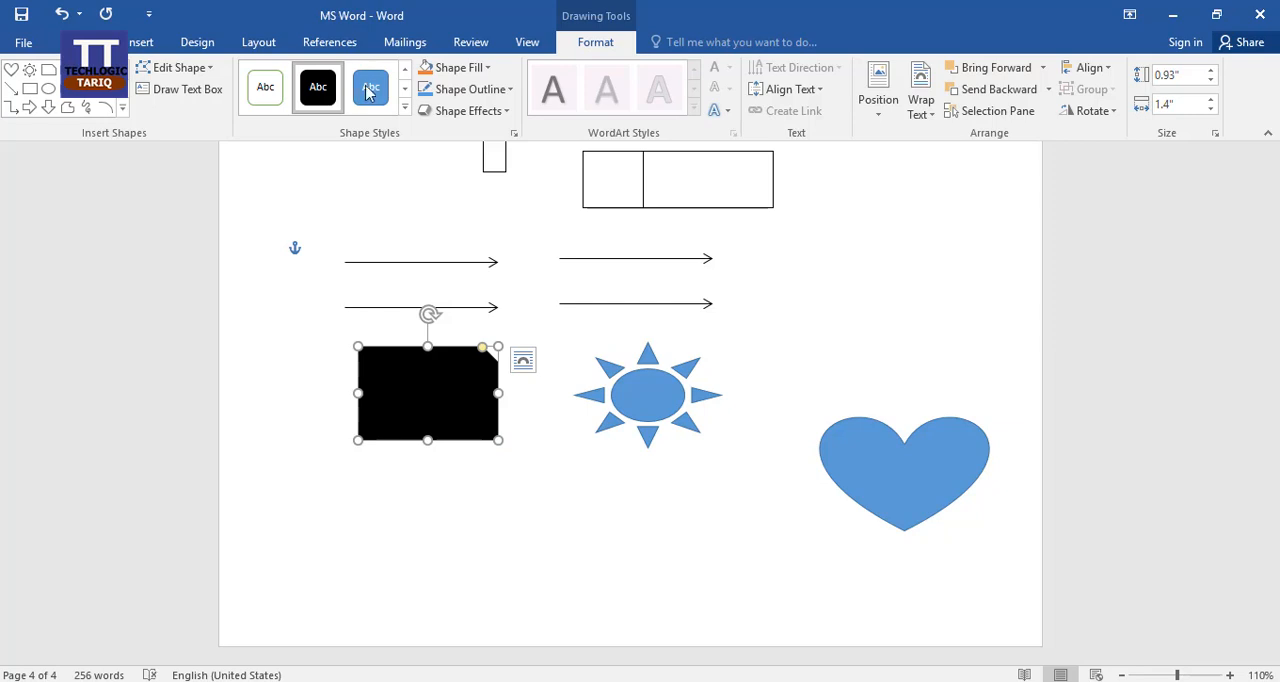
{"action": "left_click", "coordinate": [405, 107]}
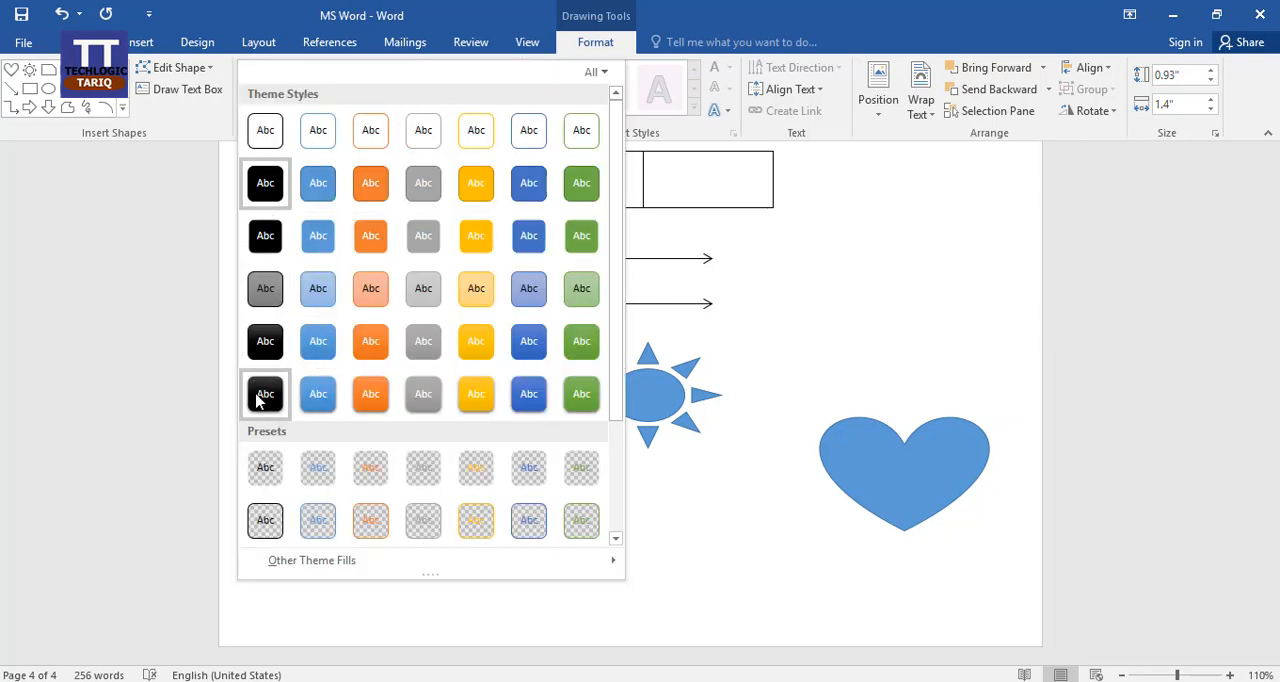
{"action": "left_click", "coordinate": [371, 469]}
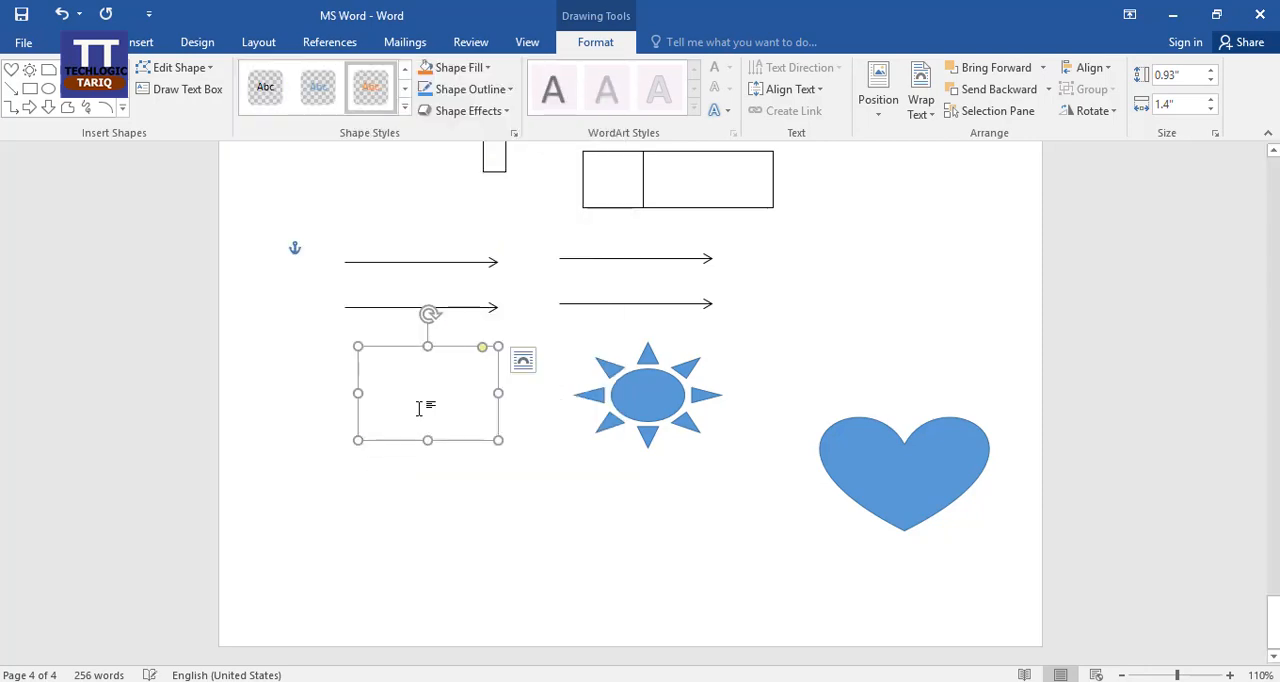
{"action": "left_click", "coordinate": [405, 107]}
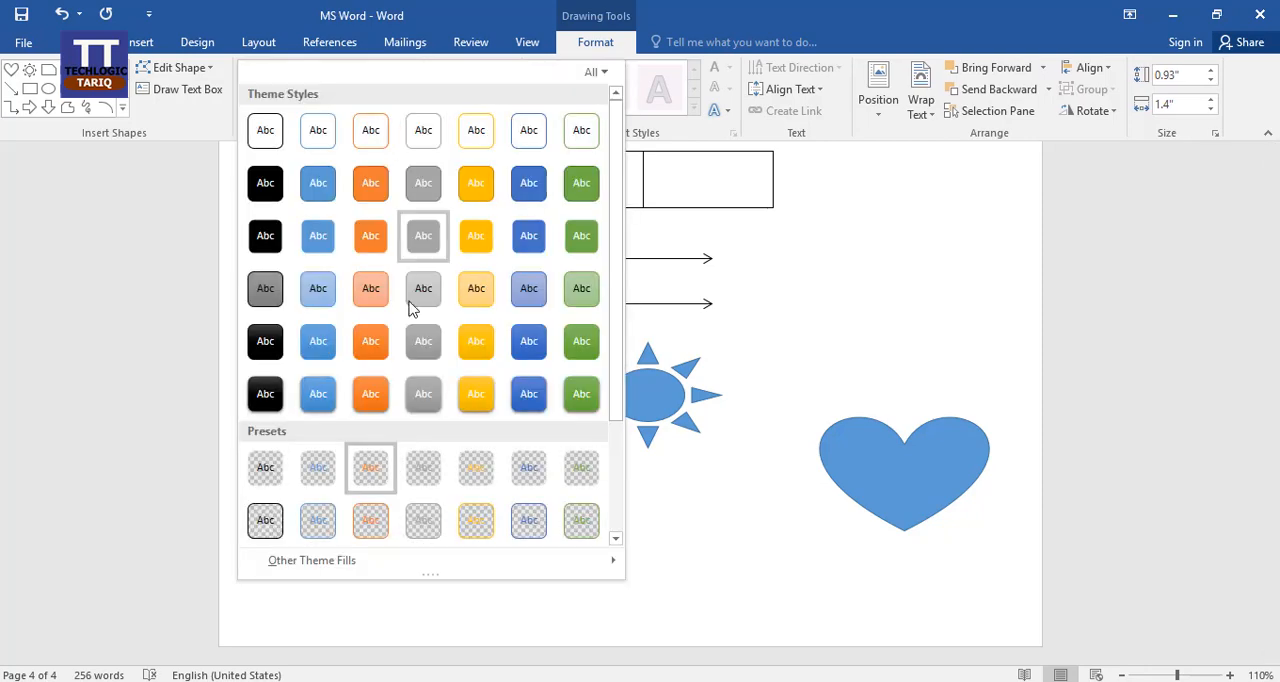
{"action": "left_click", "coordinate": [472, 342]}
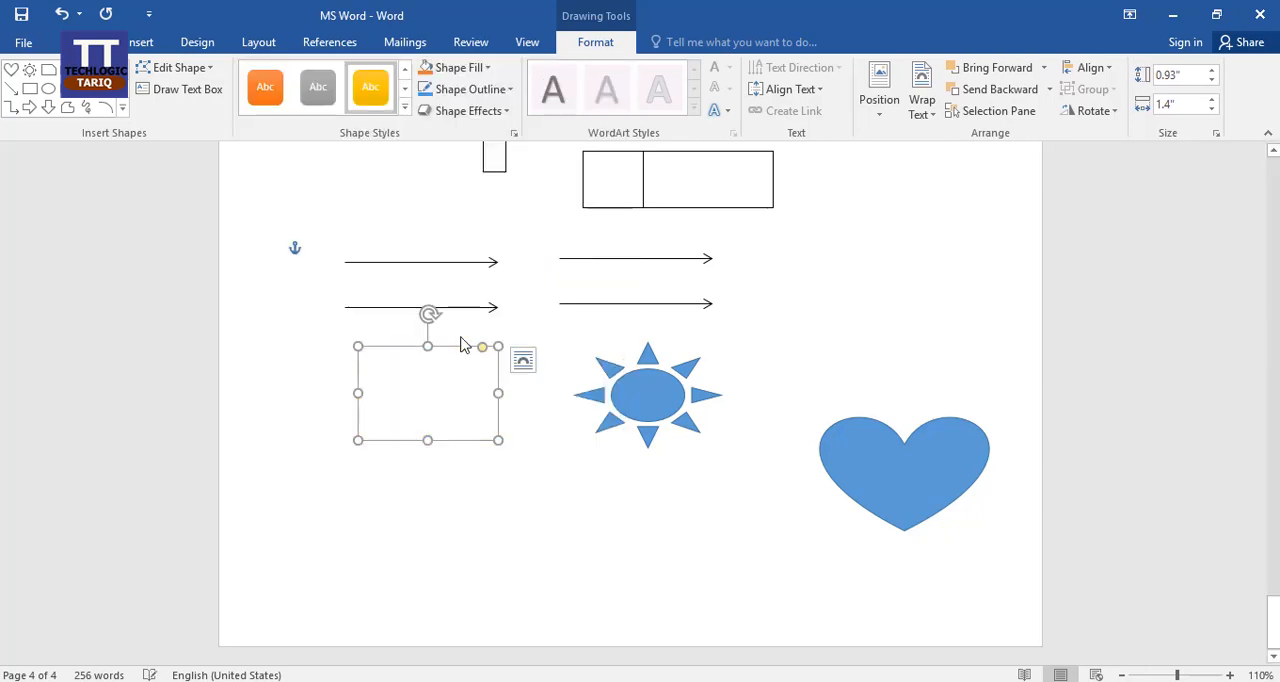
Try the solid black theme style on the sun shape, and apply the white style with a green outline instead.
{"action": "left_click", "coordinate": [651, 402]}
{"action": "left_click", "coordinate": [405, 107]}
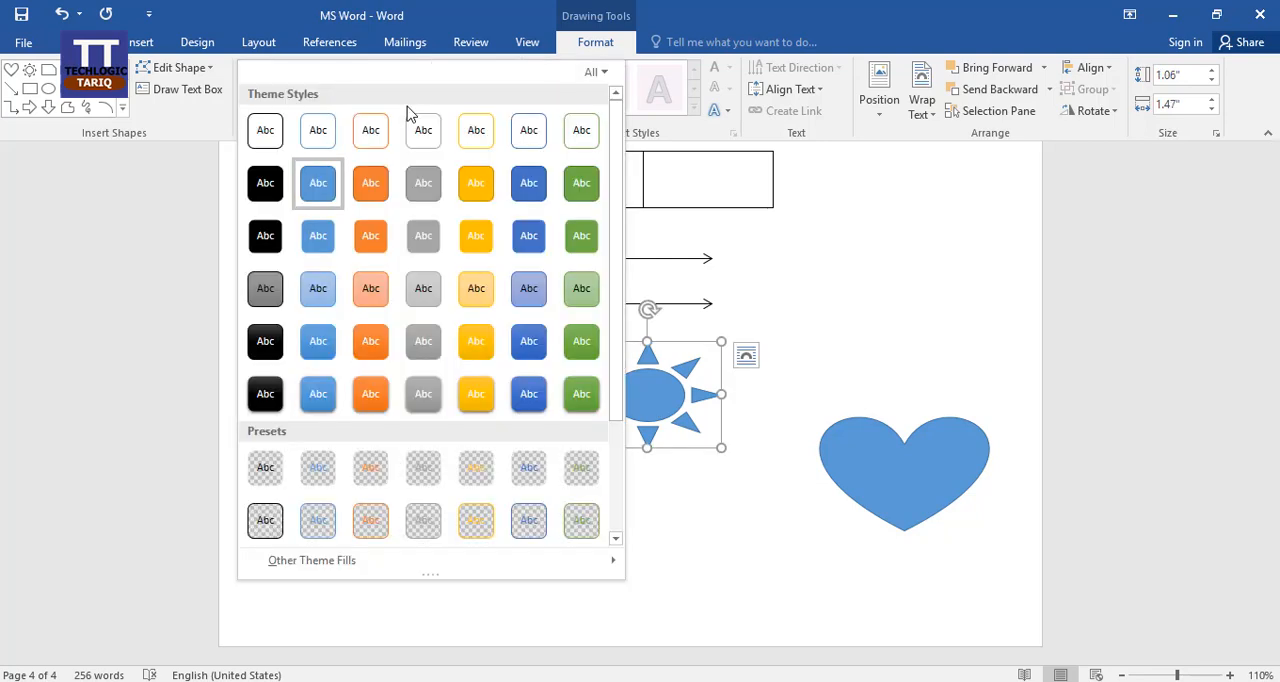
{"action": "left_click", "coordinate": [268, 182]}
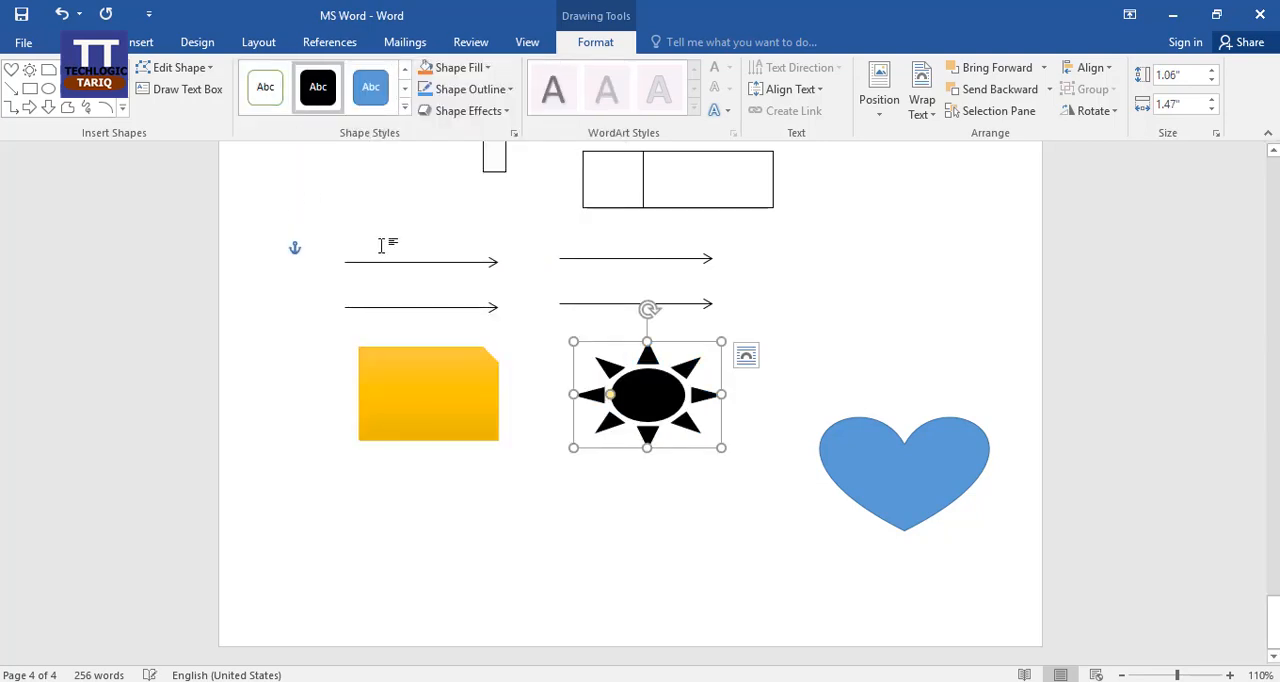
{"action": "left_click", "coordinate": [270, 88]}
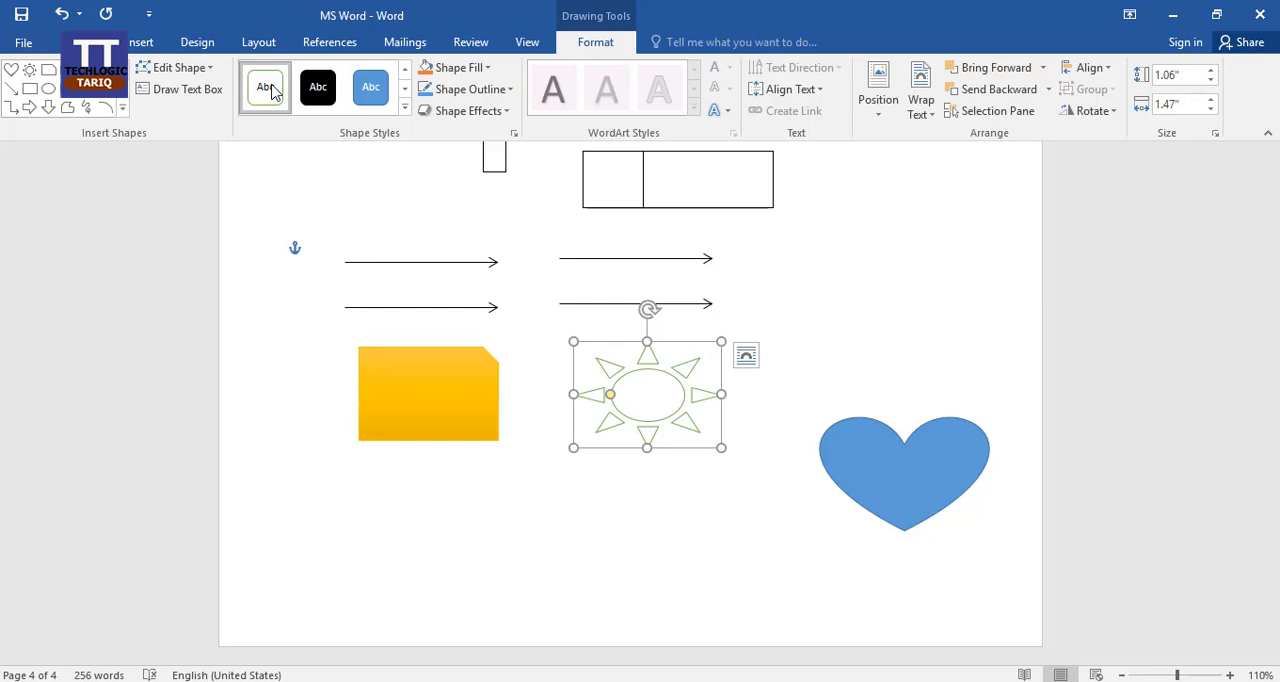
Fill the sun shape with dark green, give it a red outline and inspect it close up.
{"action": "left_click", "coordinate": [486, 67]}
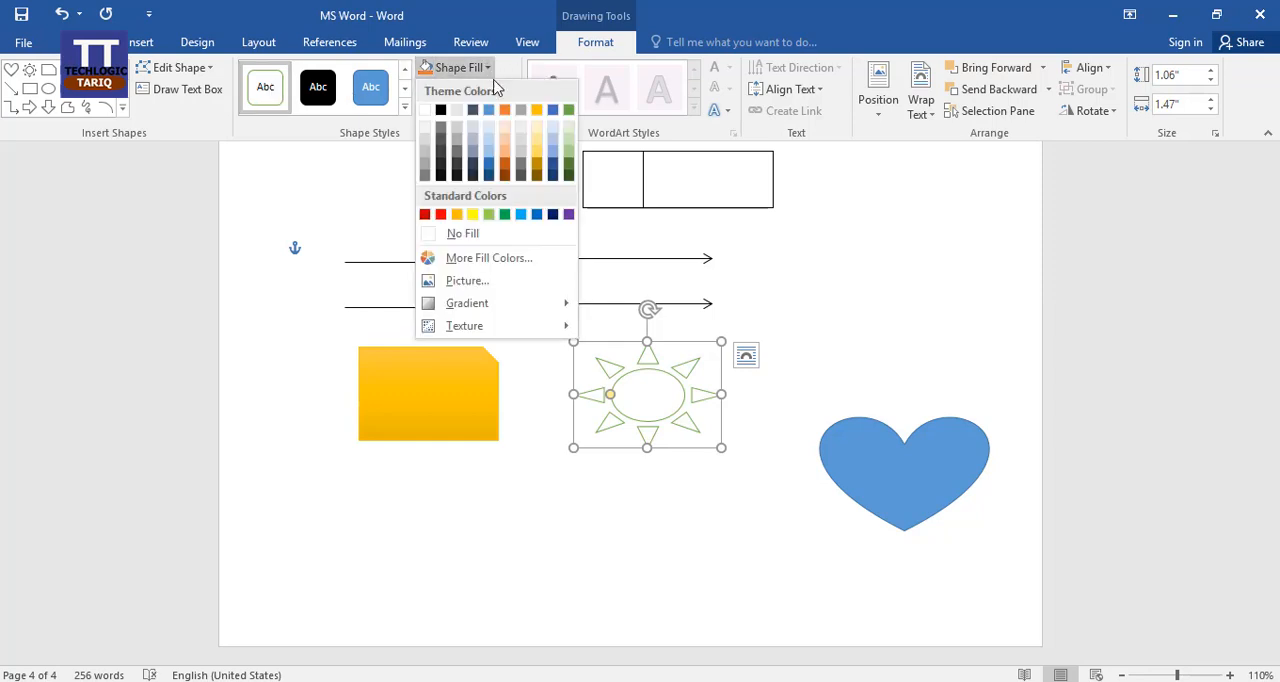
{"action": "left_click", "coordinate": [567, 168]}
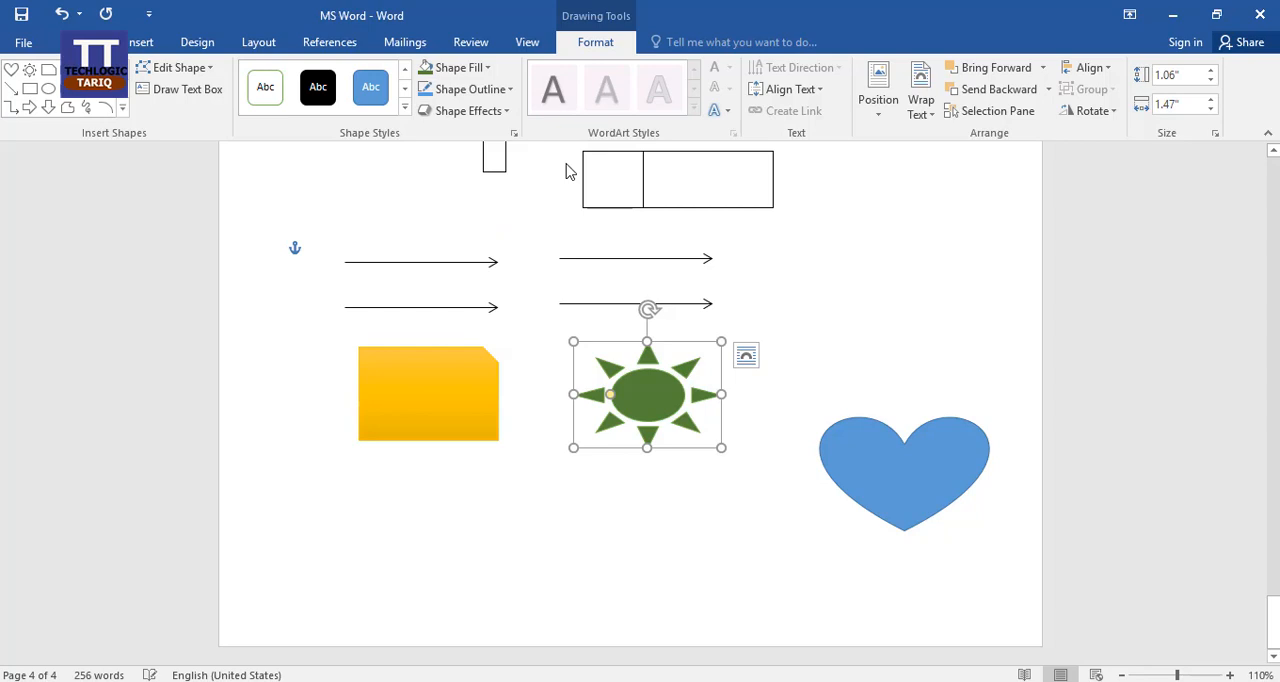
{"action": "left_click", "coordinate": [510, 90]}
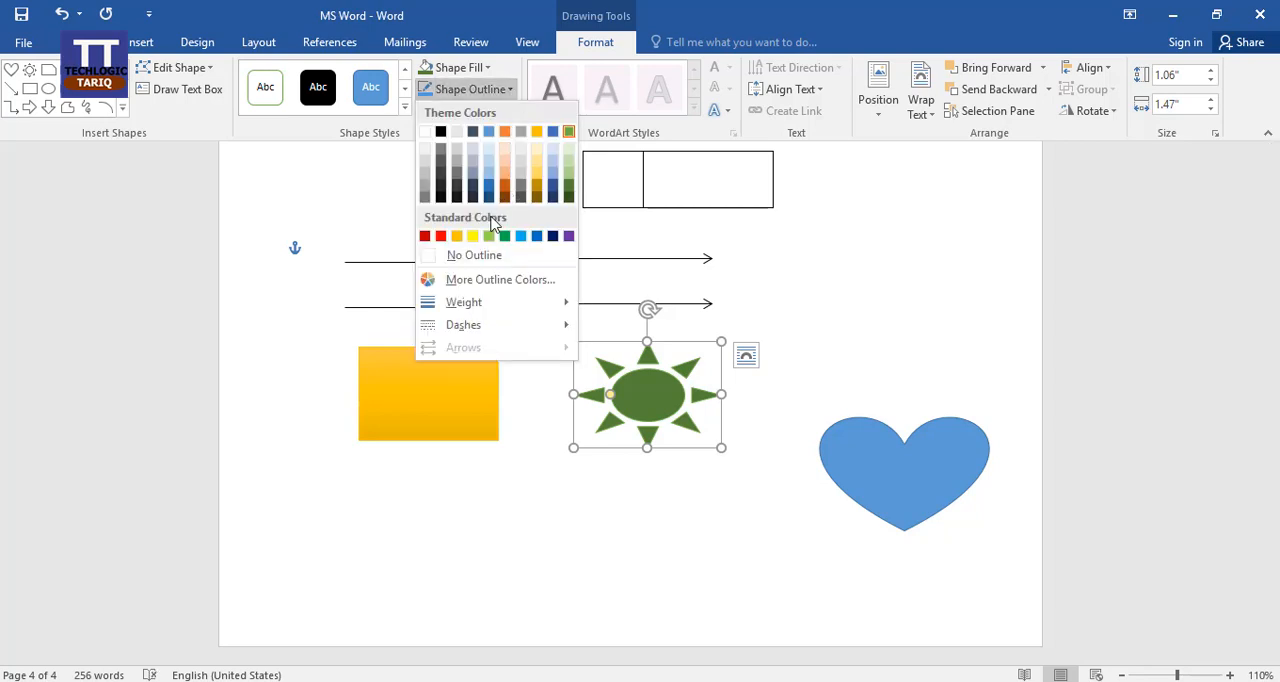
{"action": "left_click", "coordinate": [440, 237]}
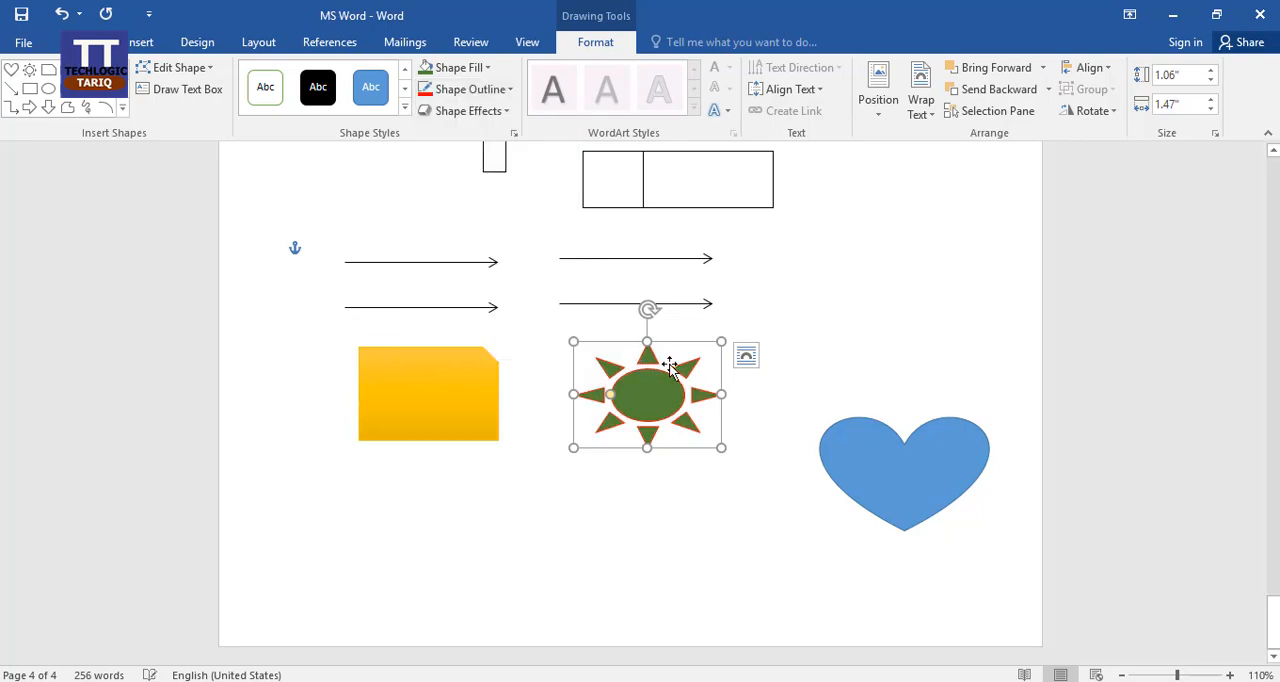
{"action": "scroll", "coordinate": [746, 460], "scroll_direction": "up", "scroll_amount": 11, "text": "ctrl"}
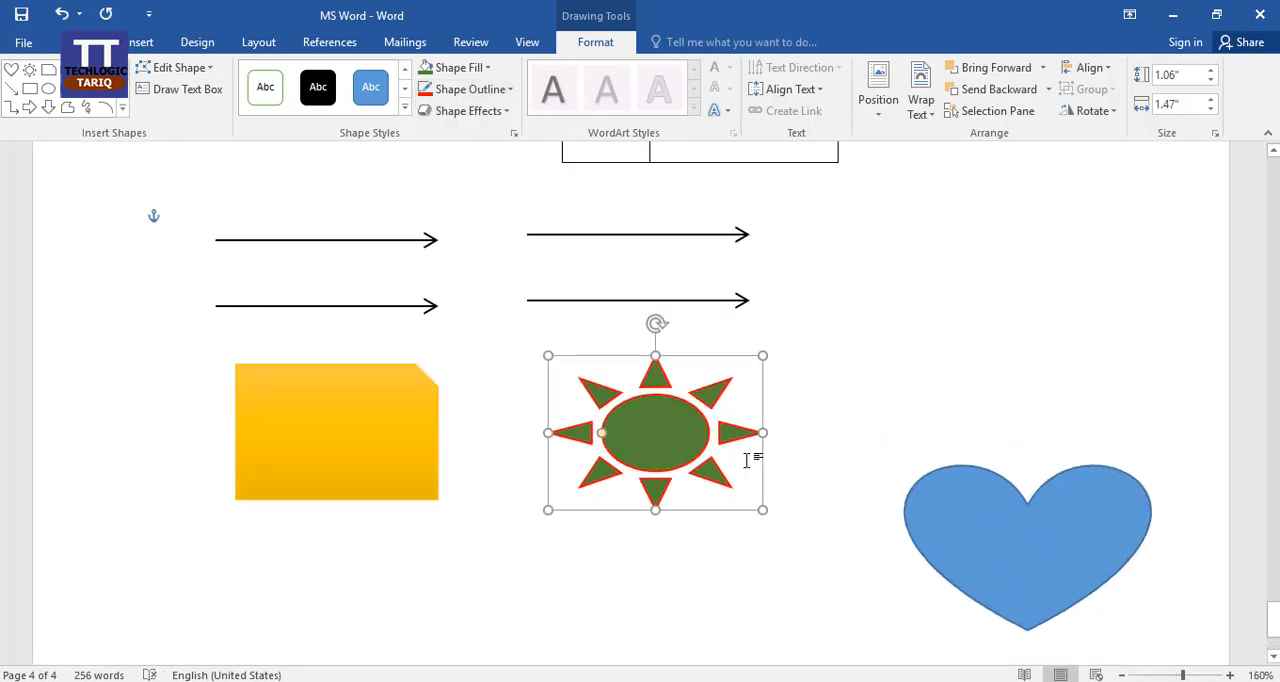
{"action": "scroll", "coordinate": [905, 410], "scroll_direction": "down", "scroll_amount": 2}
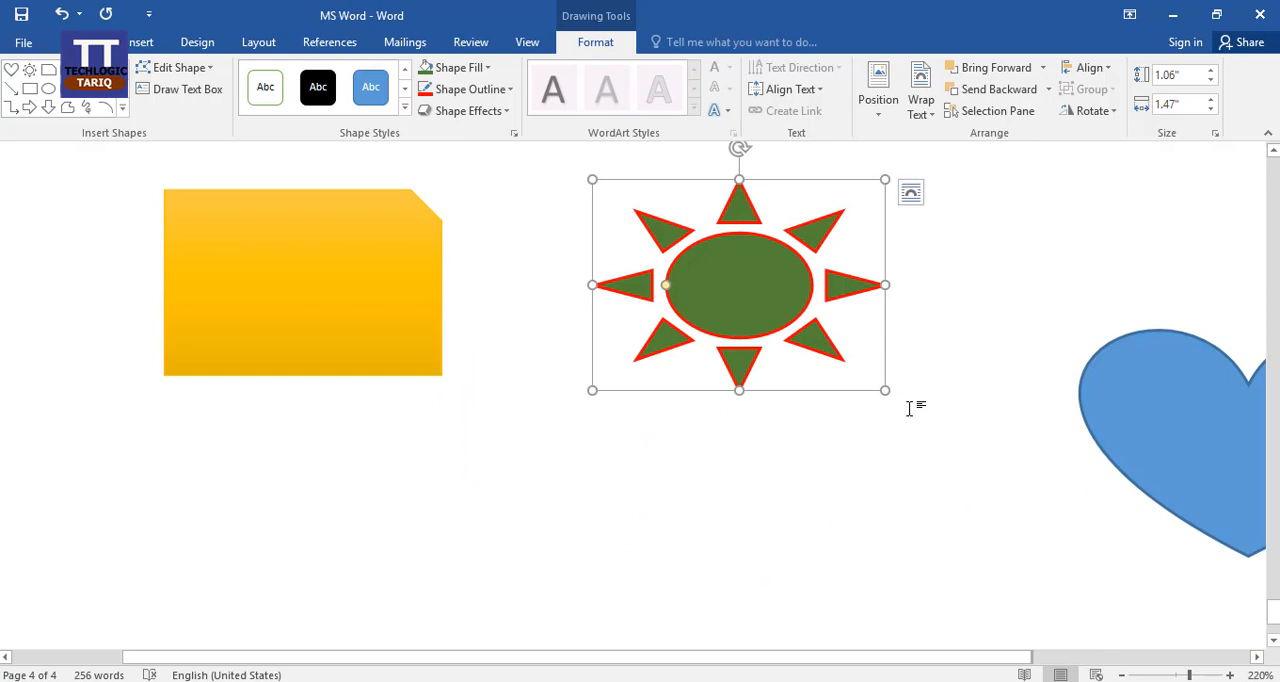
{"action": "scroll", "coordinate": [908, 410], "scroll_direction": "up", "scroll_amount": 2}
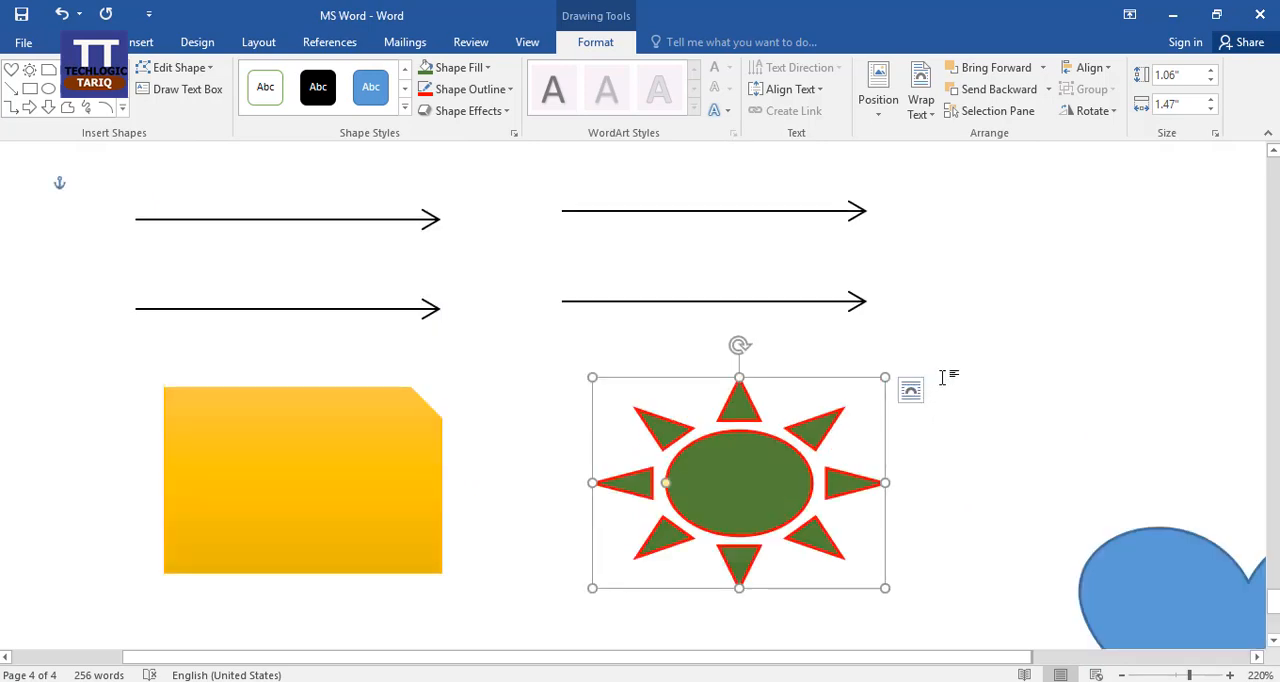
{"action": "scroll", "coordinate": [942, 377], "scroll_direction": "down", "scroll_amount": 1}
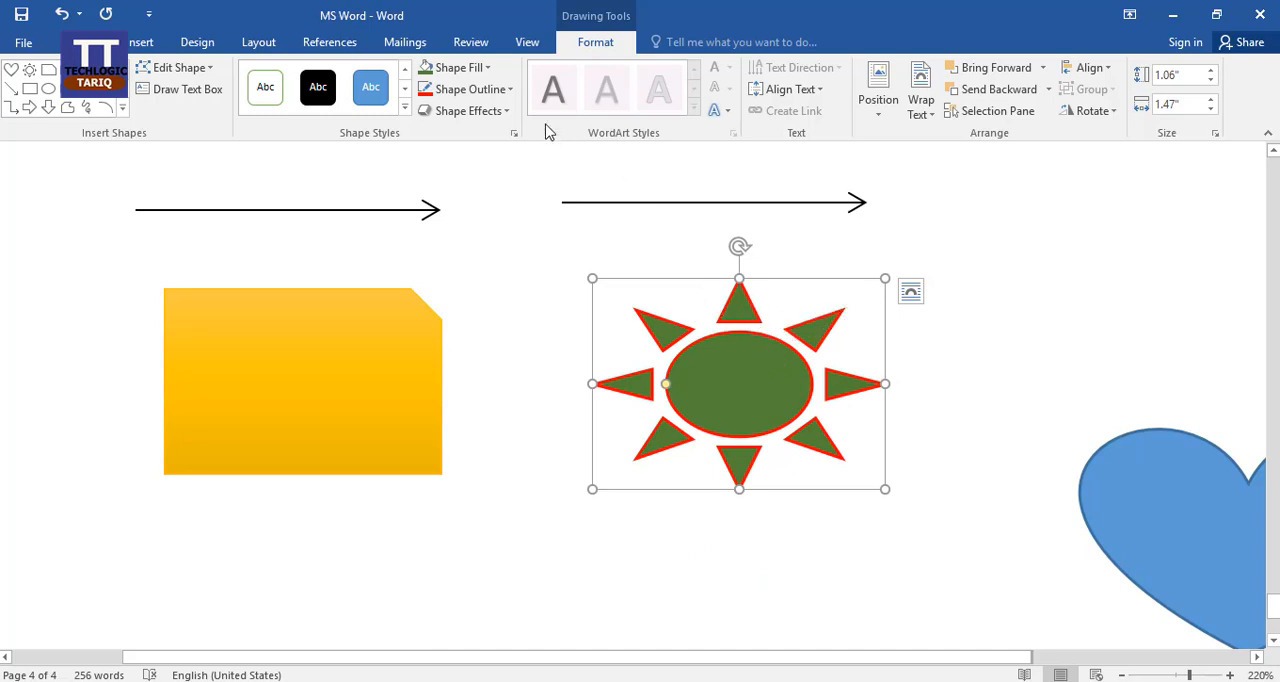
Try light green, orange and dark grey outlines on the sun shape, and set its outline to black.
{"action": "left_click", "coordinate": [509, 90]}
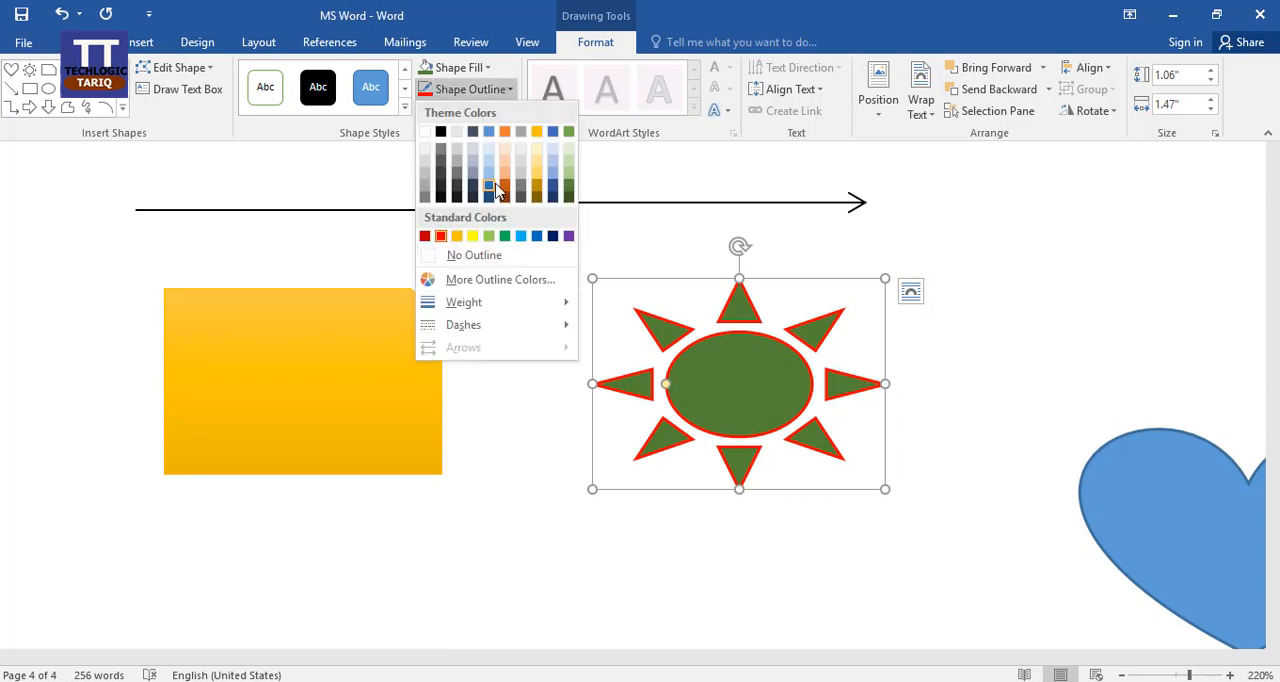
{"action": "left_click", "coordinate": [489, 237]}
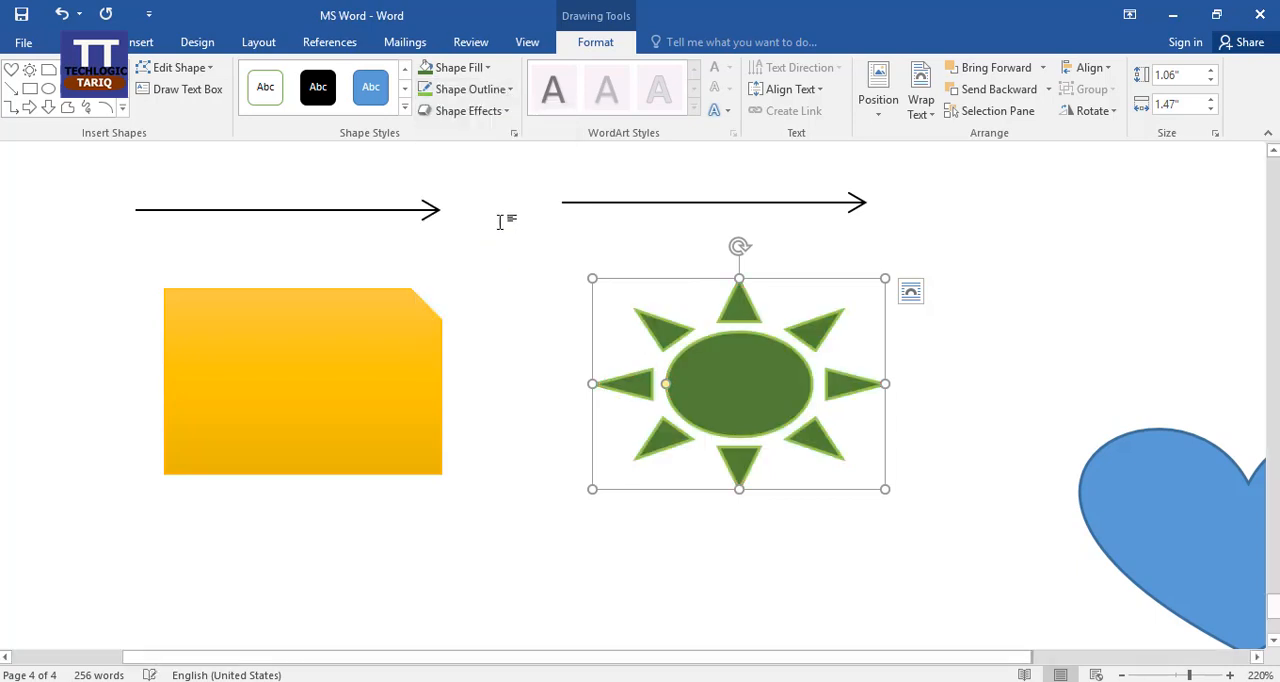
{"action": "left_click", "coordinate": [509, 90]}
{"action": "left_click", "coordinate": [507, 134]}
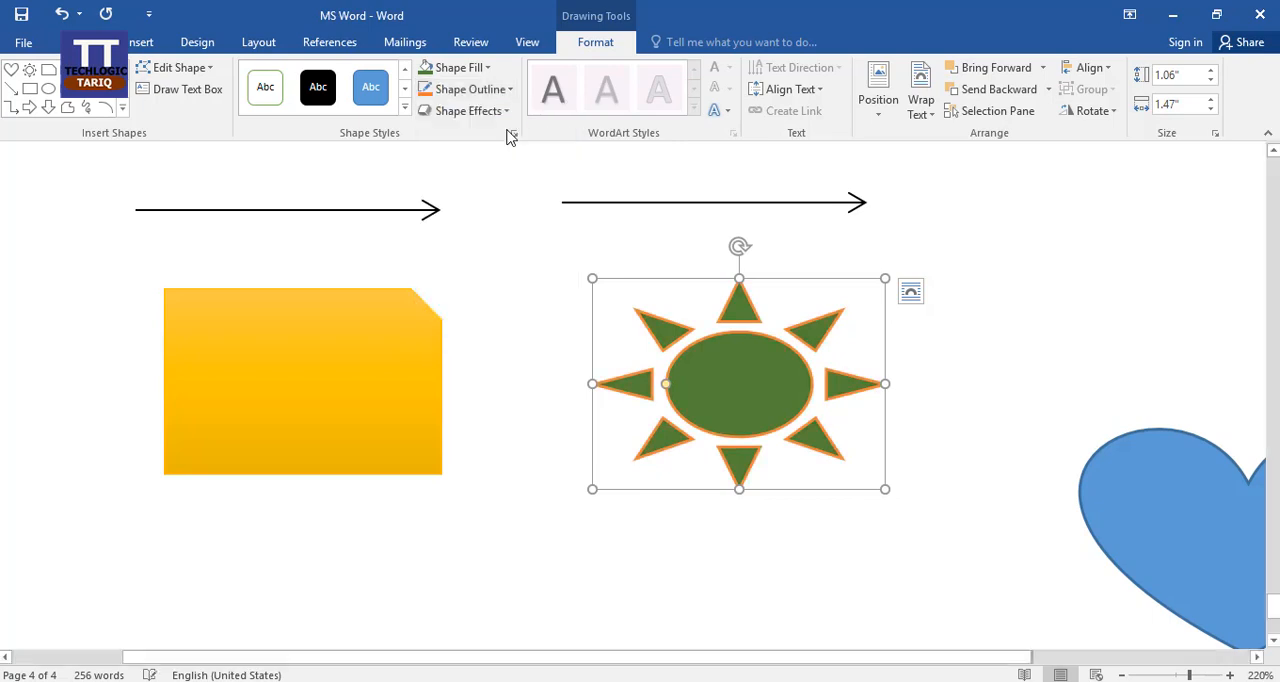
{"action": "left_click", "coordinate": [504, 91]}
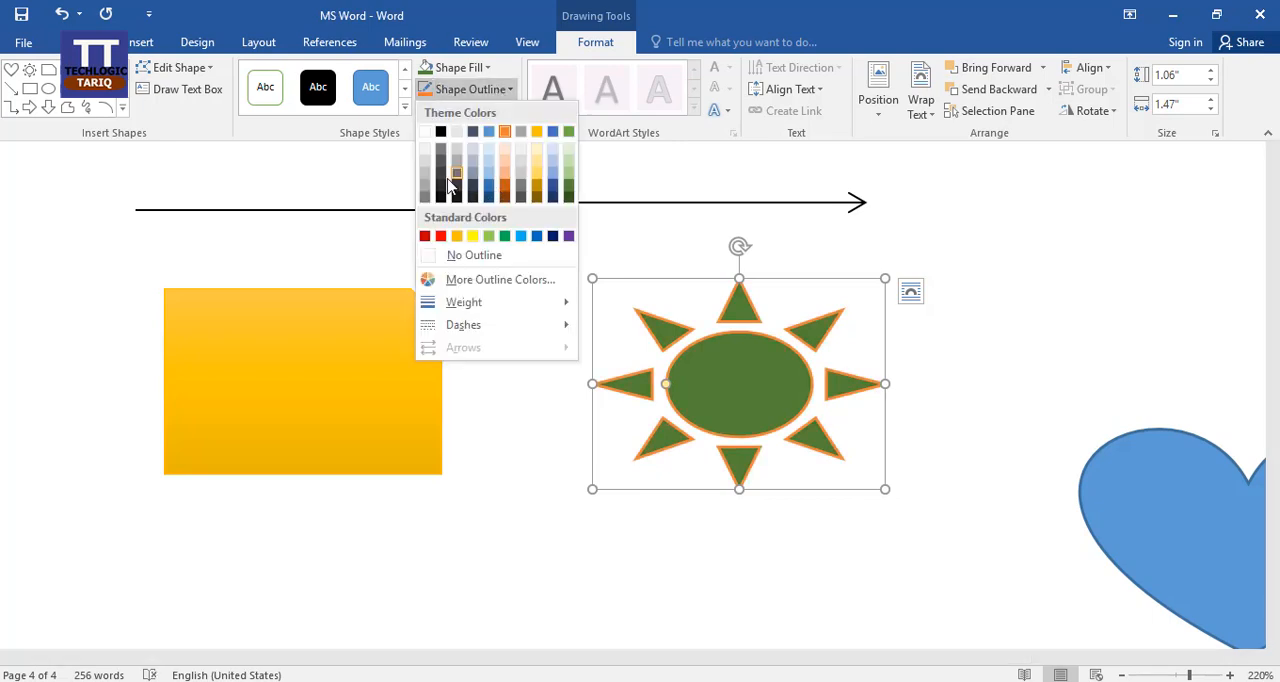
{"action": "left_click", "coordinate": [444, 180]}
{"action": "left_click", "coordinate": [480, 90]}
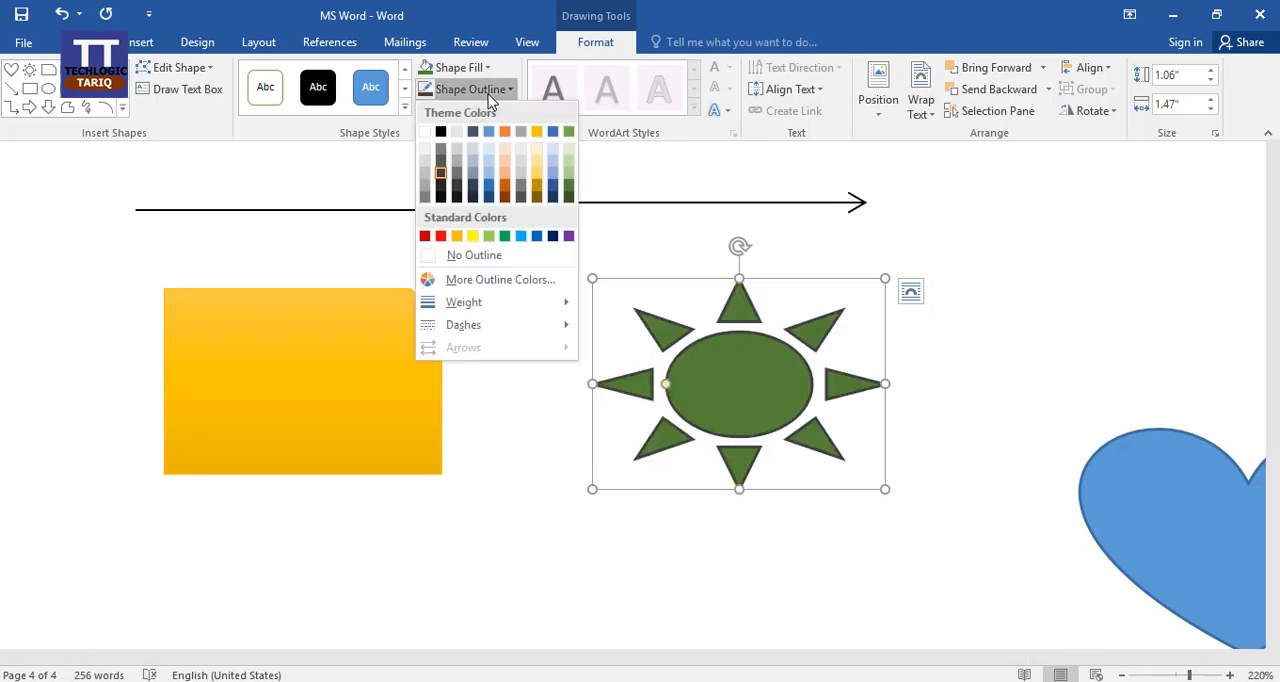
{"action": "left_click", "coordinate": [440, 132]}
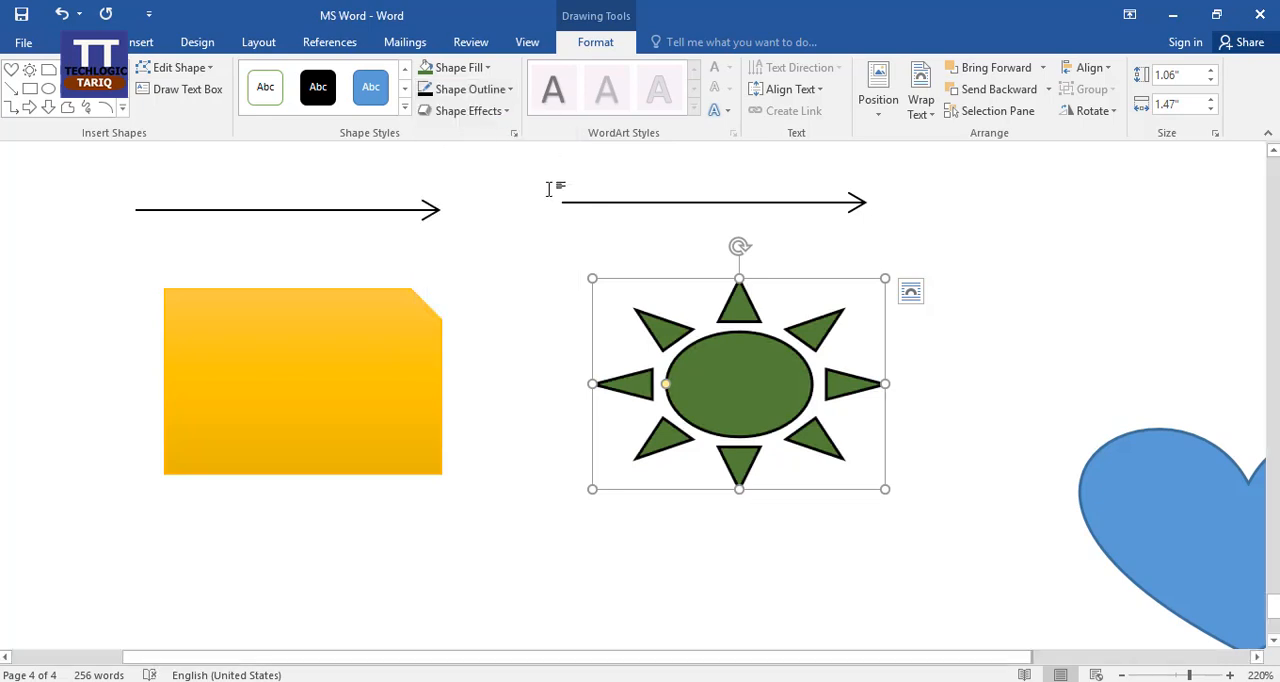
Apply the outer shadow that falls directly below to the green sun shape.
{"action": "left_click", "coordinate": [508, 111]}
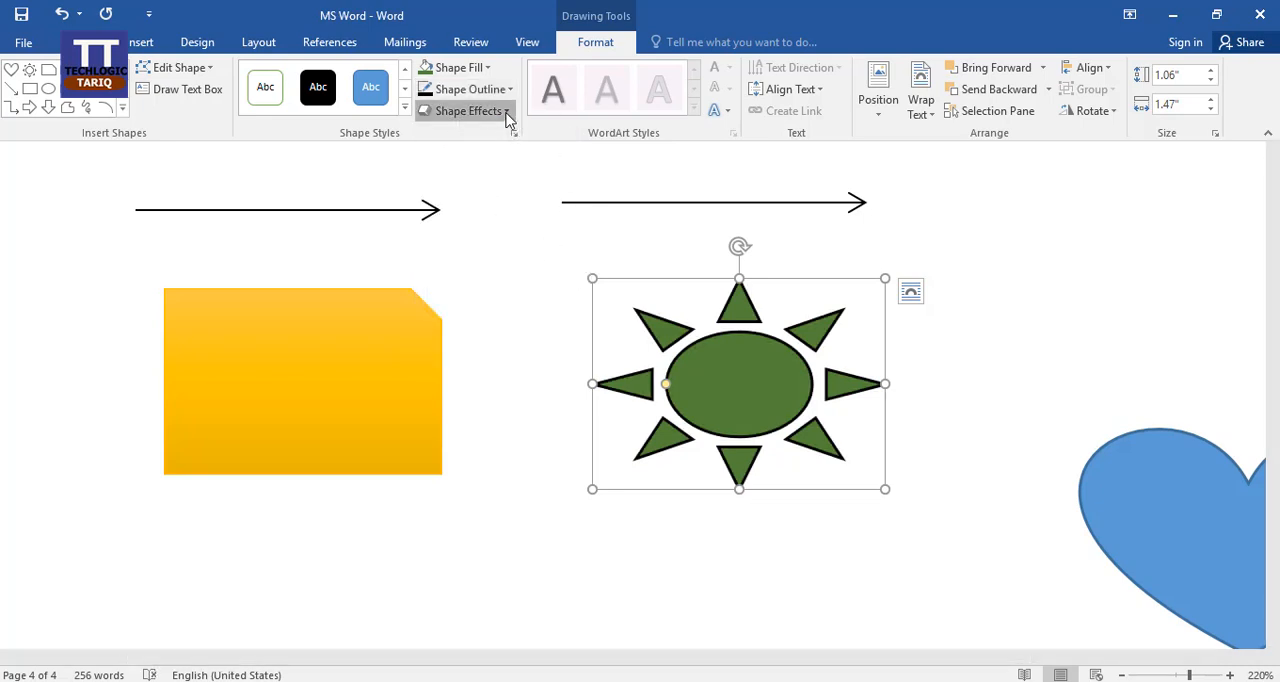
{"action": "mouse_move", "coordinate": [508, 146]}
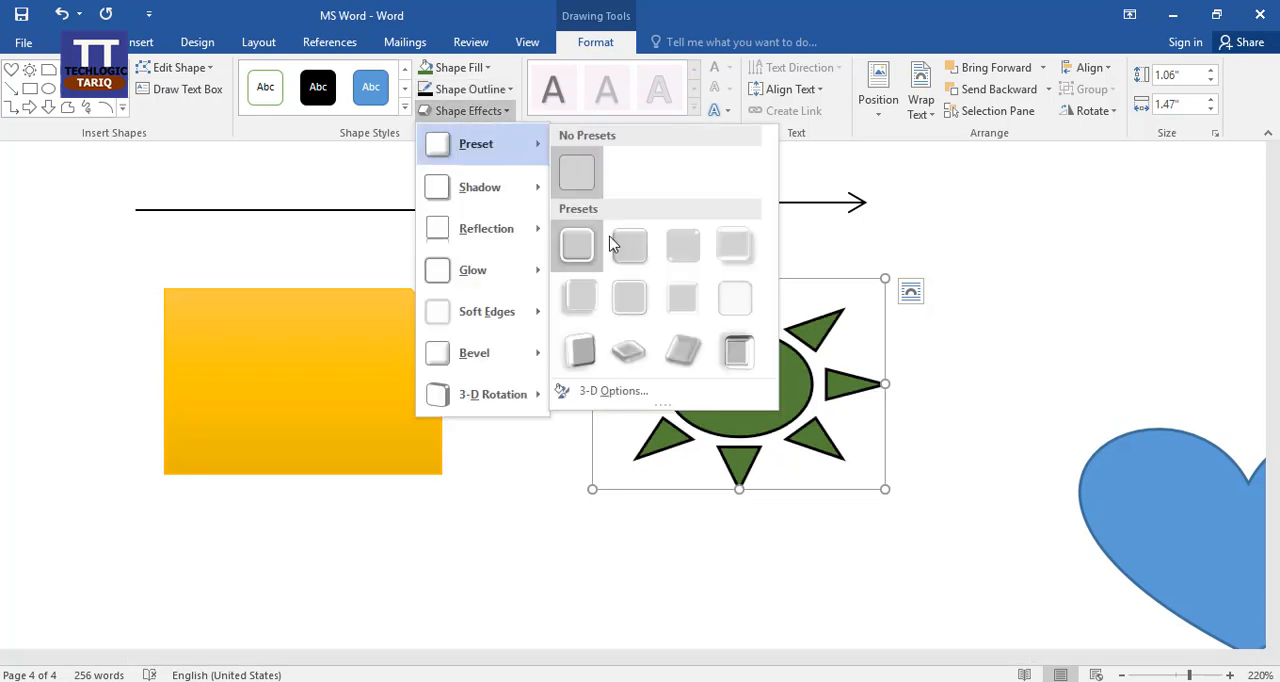
{"action": "mouse_move", "coordinate": [497, 272]}
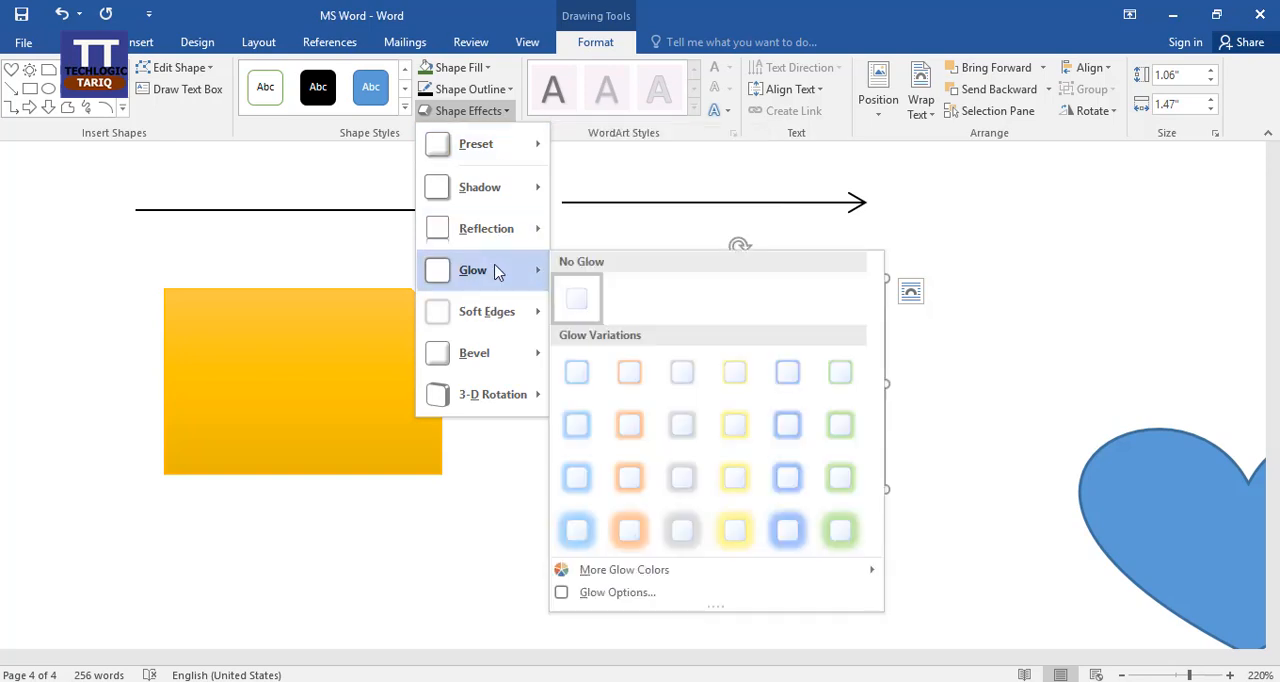
{"action": "mouse_move", "coordinate": [497, 190]}
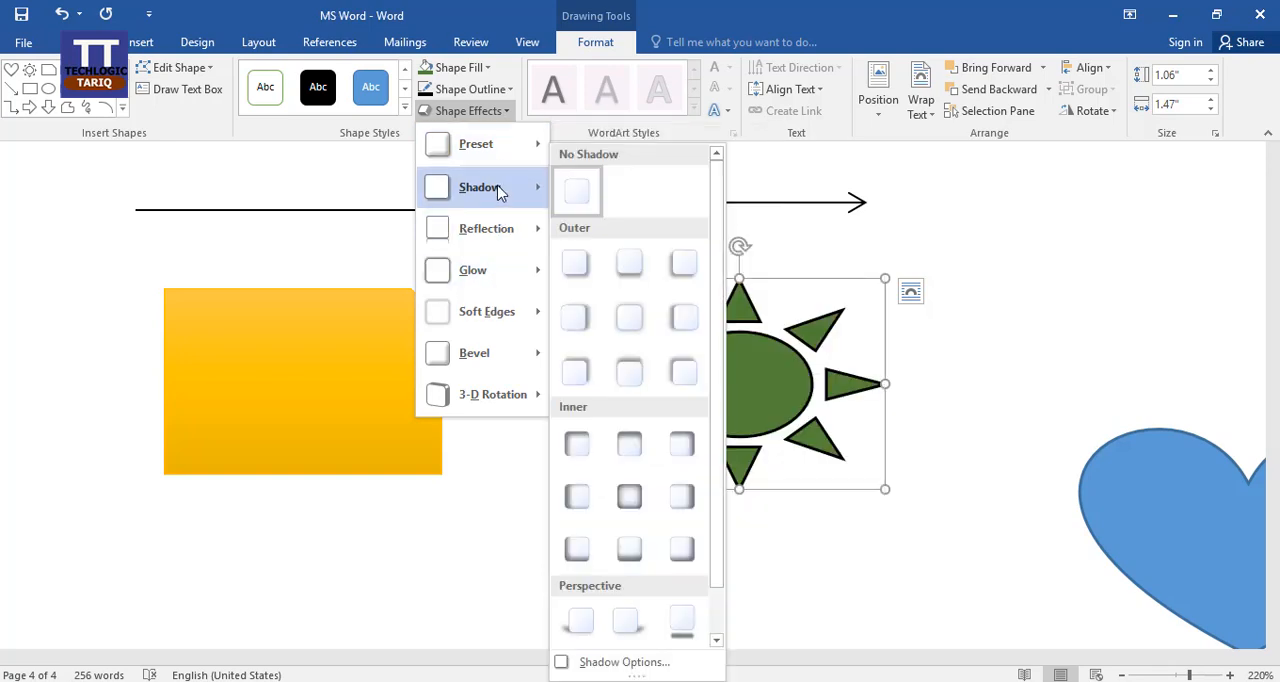
{"action": "left_click", "coordinate": [620, 268]}
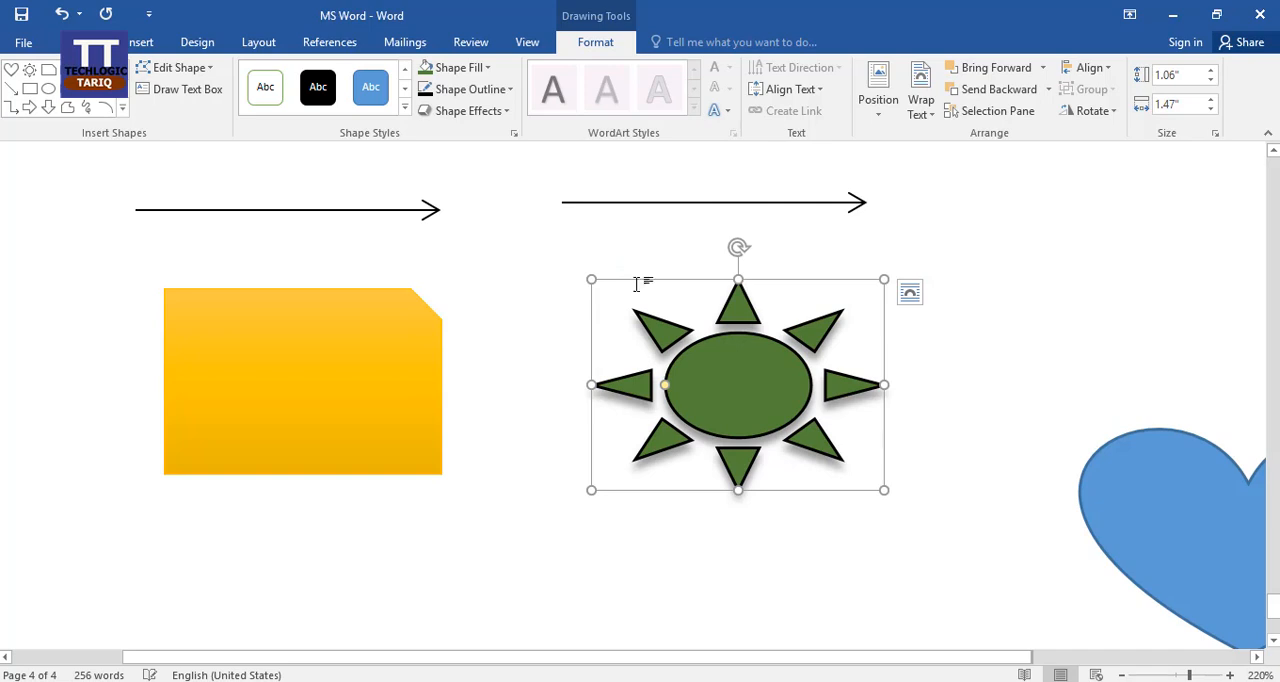
{"action": "left_click", "coordinate": [500, 90]}
{"action": "left_click", "coordinate": [516, 20]}
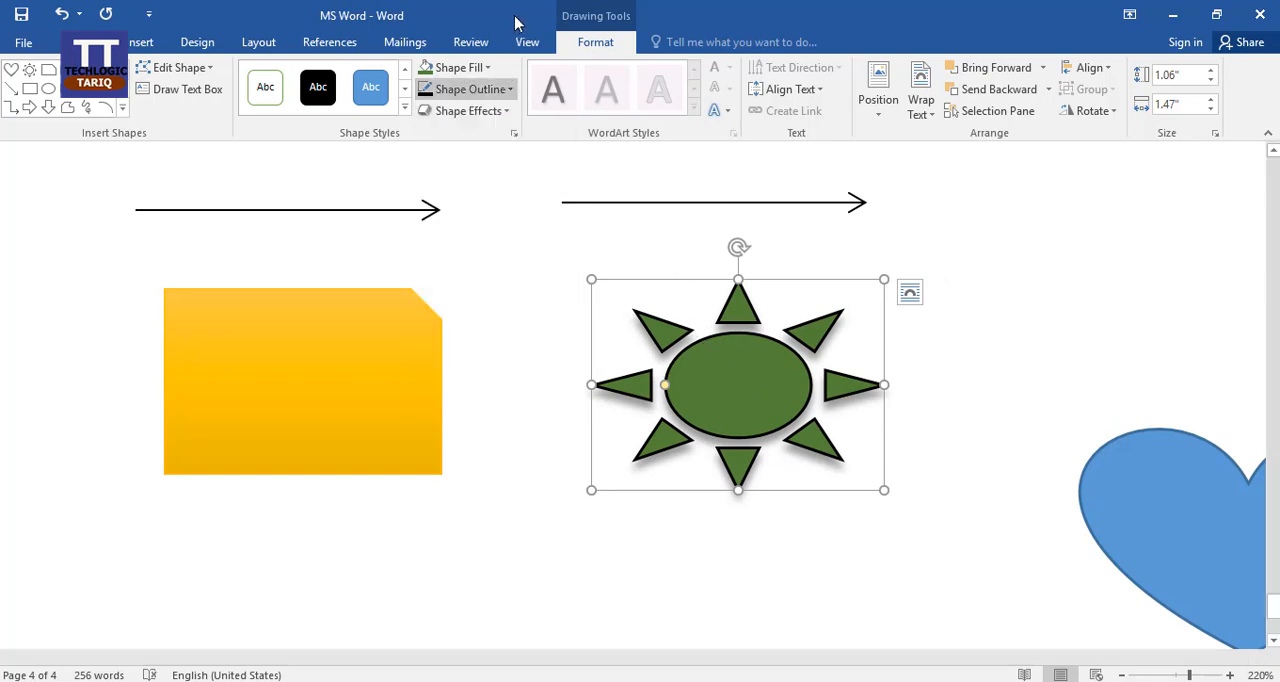
Give the sun shape the first Parallel 3-D rotation preset and review the other rotation options.
{"action": "left_click", "coordinate": [488, 111]}
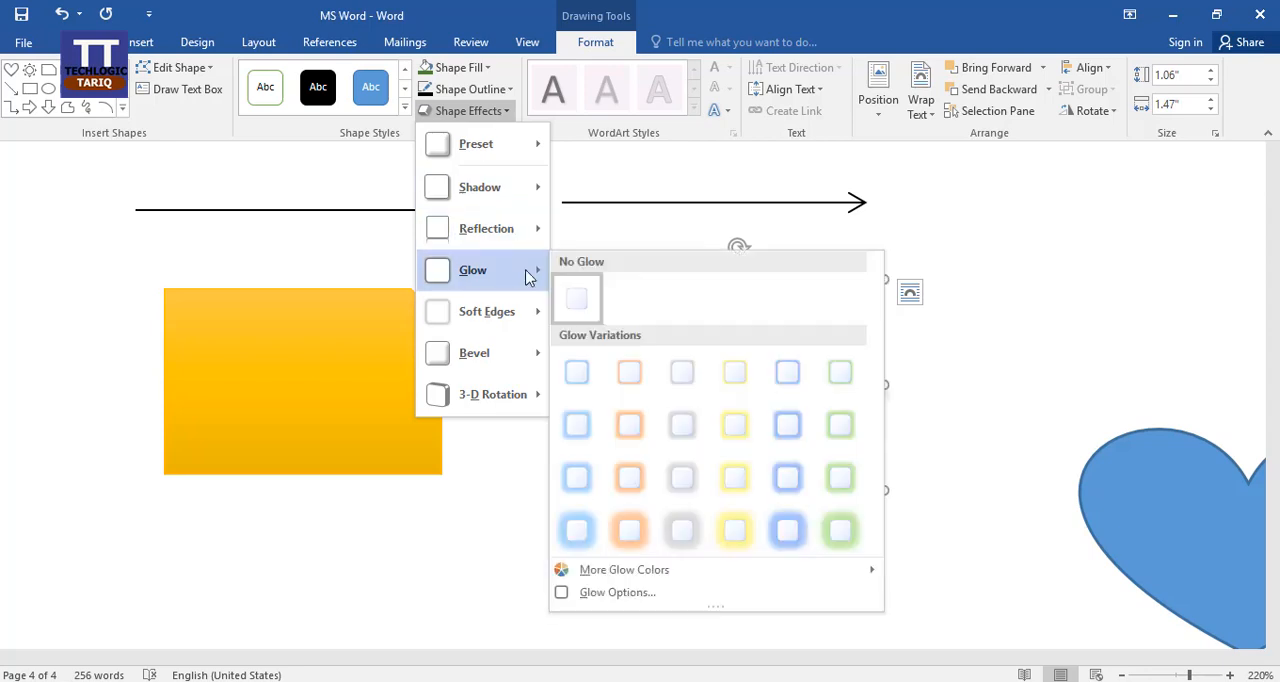
{"action": "mouse_move", "coordinate": [530, 329]}
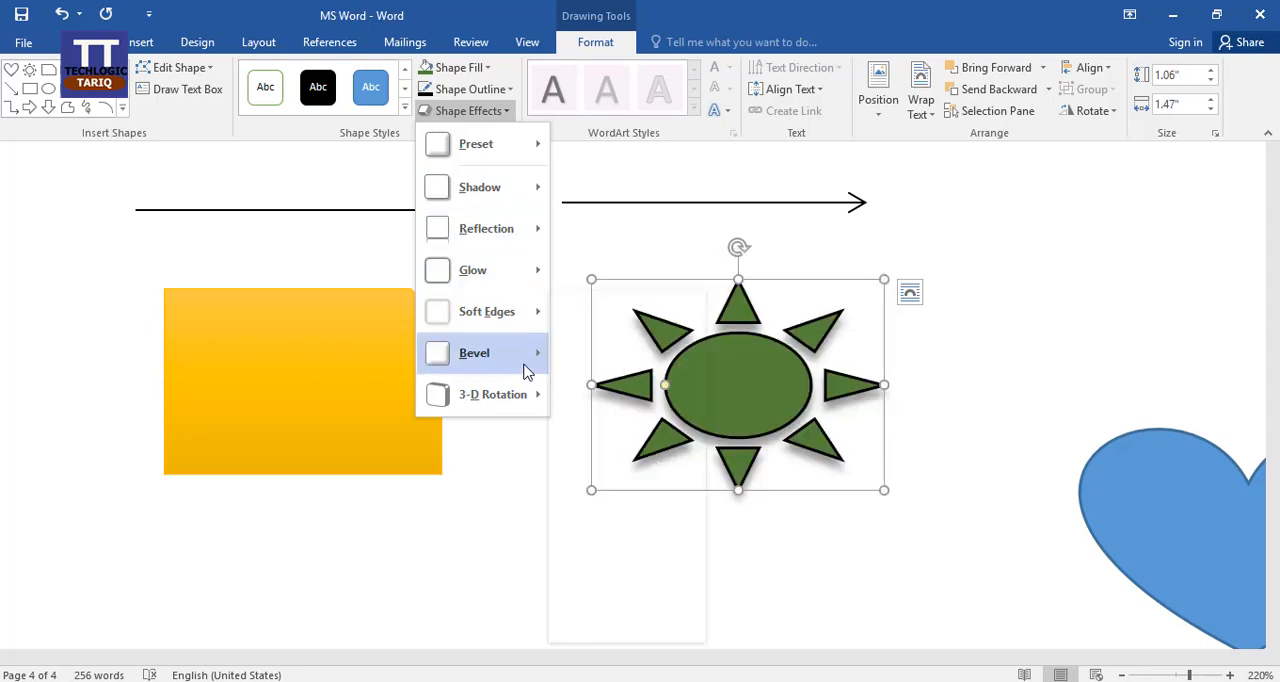
{"action": "mouse_move", "coordinate": [527, 371]}
{"action": "mouse_move", "coordinate": [532, 412]}
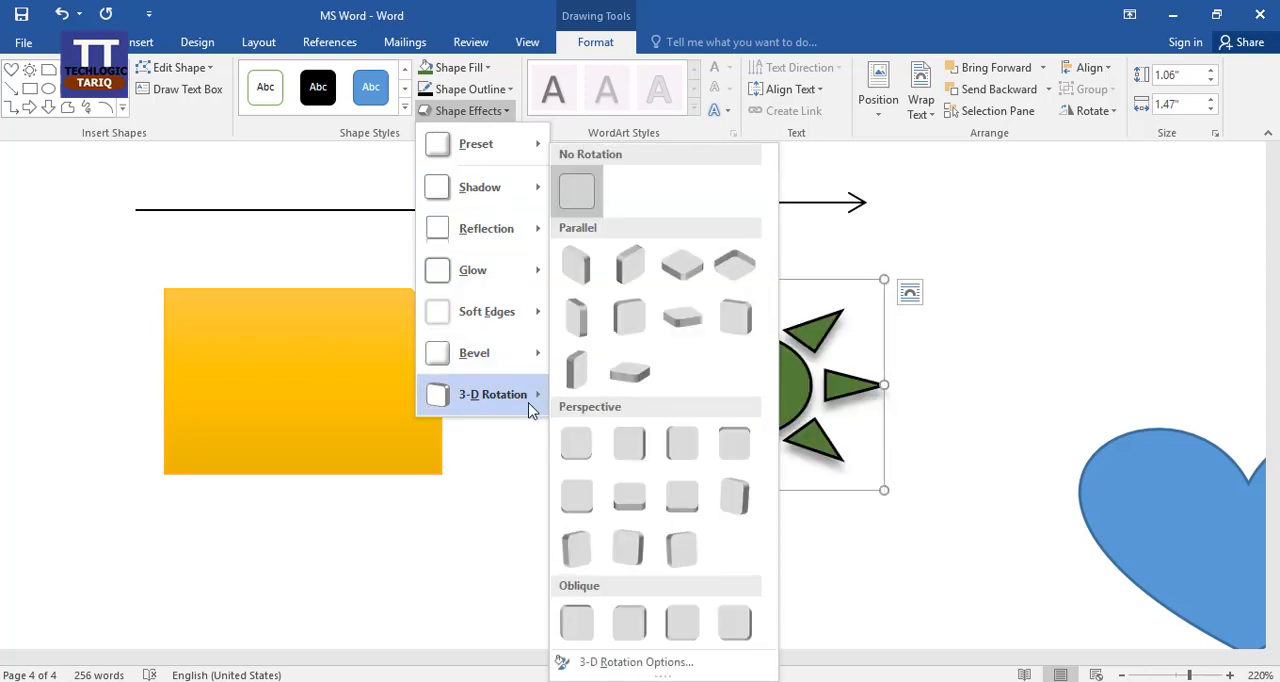
{"action": "left_click", "coordinate": [577, 262]}
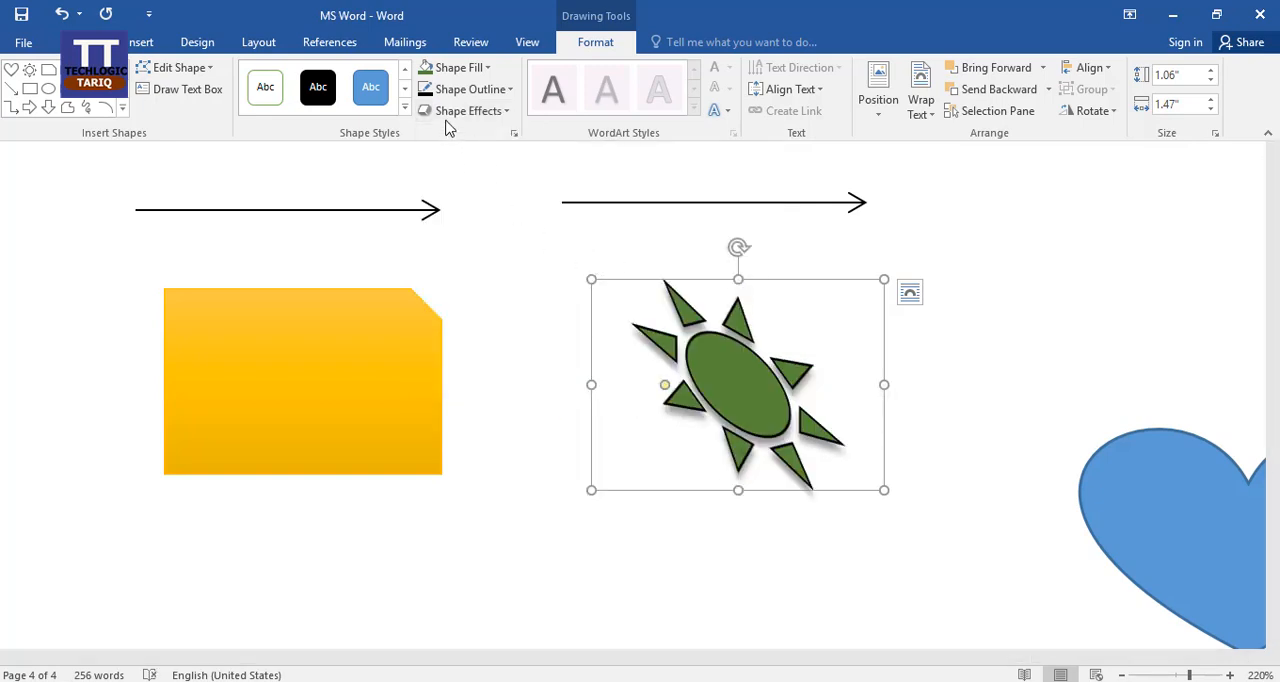
{"action": "left_click", "coordinate": [488, 111]}
{"action": "mouse_move", "coordinate": [493, 398]}
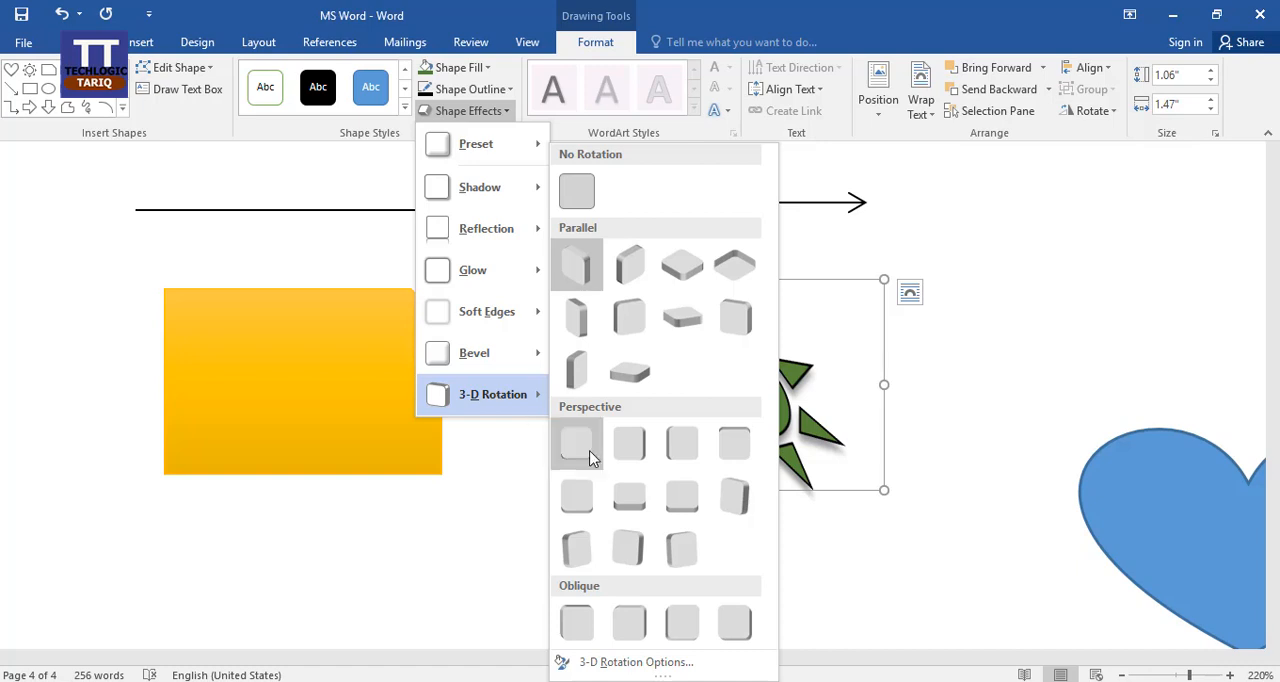
{"action": "left_click", "coordinate": [500, 482]}
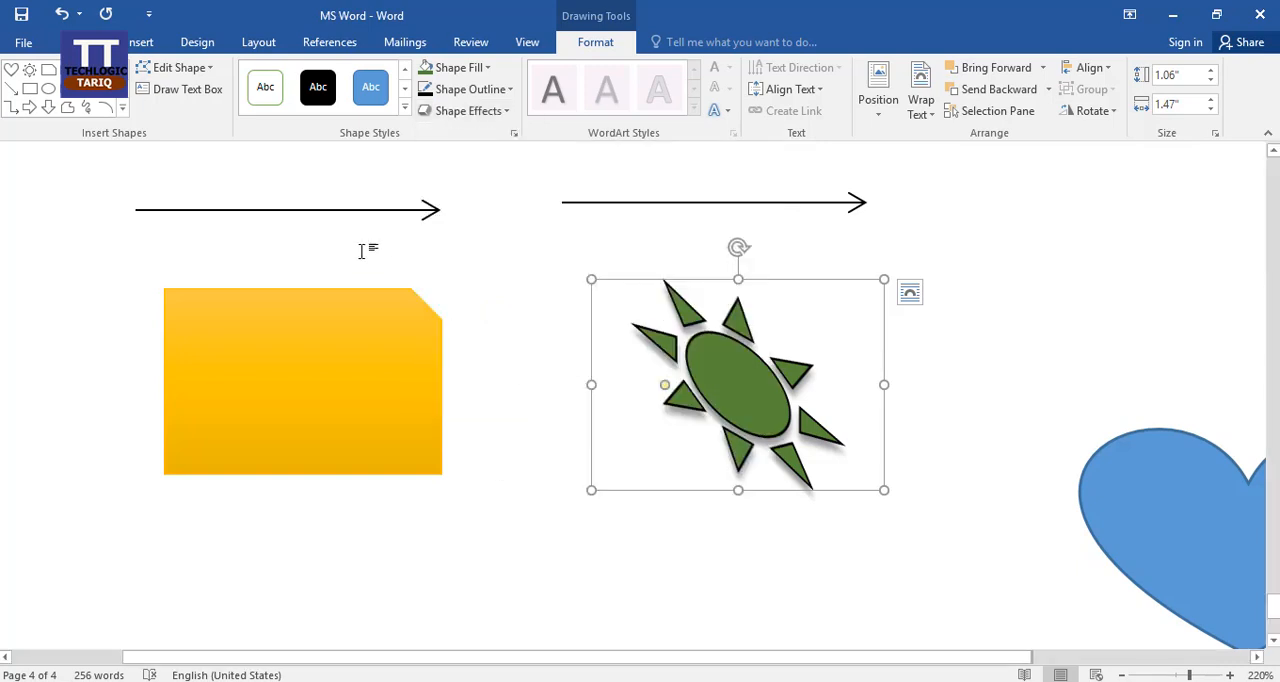
Draw a double wave banner about 0.48" high and 1.47" wide below the gold snipped rectangle.
{"action": "left_click", "coordinate": [124, 110]}
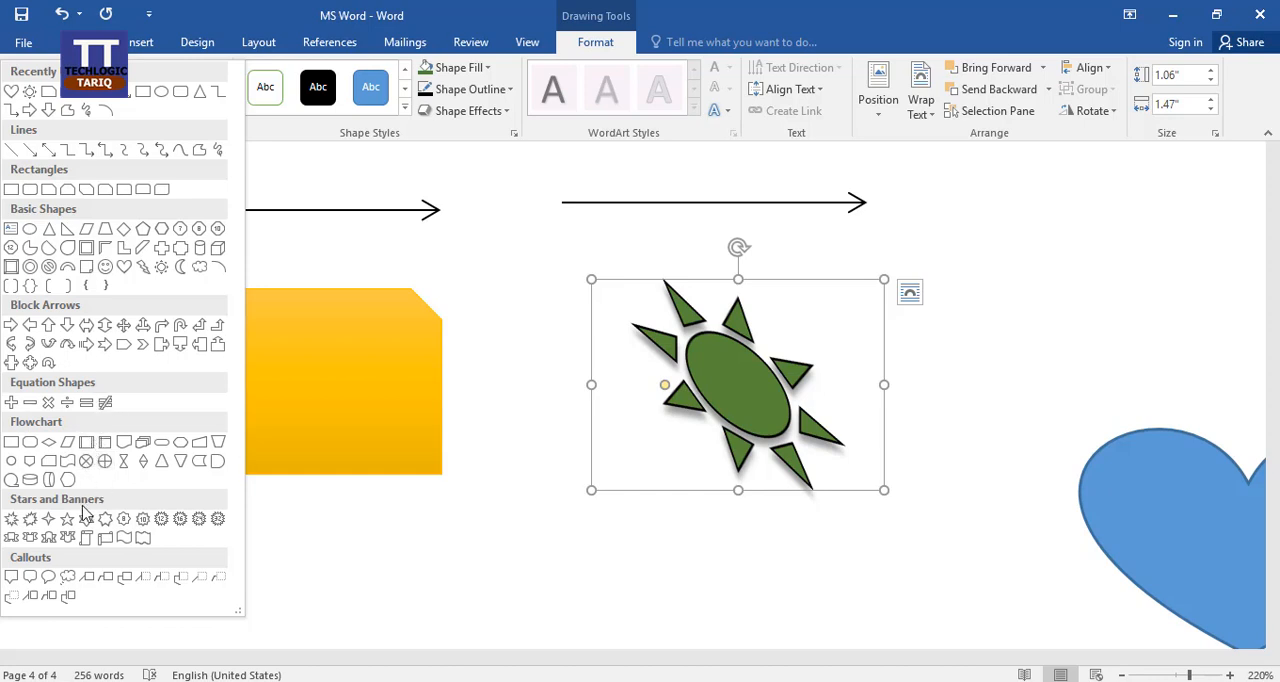
{"action": "left_click", "coordinate": [145, 546]}
{"action": "mouse_move", "coordinate": [487, 514]}
{"action": "left_mouse_down"}
{"action": "mouse_move", "coordinate": [214, 585]}
{"action": "mouse_move", "coordinate": [162, 522]}
{"action": "mouse_move", "coordinate": [193, 621]}
{"action": "left_mouse_up"}
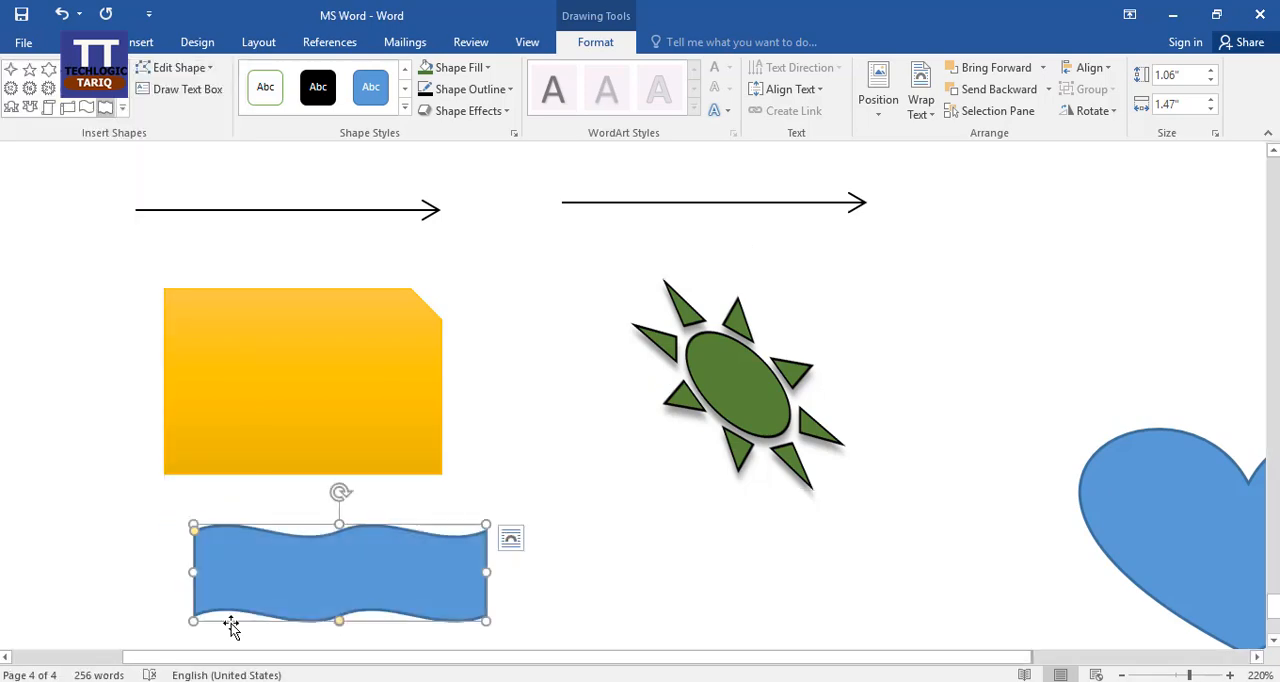
Fill the double wave banner with dark orange and give it a standard blue outline.
{"action": "scroll", "coordinate": [533, 470], "scroll_direction": "down", "scroll_amount": 1}
{"action": "scroll", "coordinate": [533, 470], "scroll_direction": "down", "scroll_amount": 1}
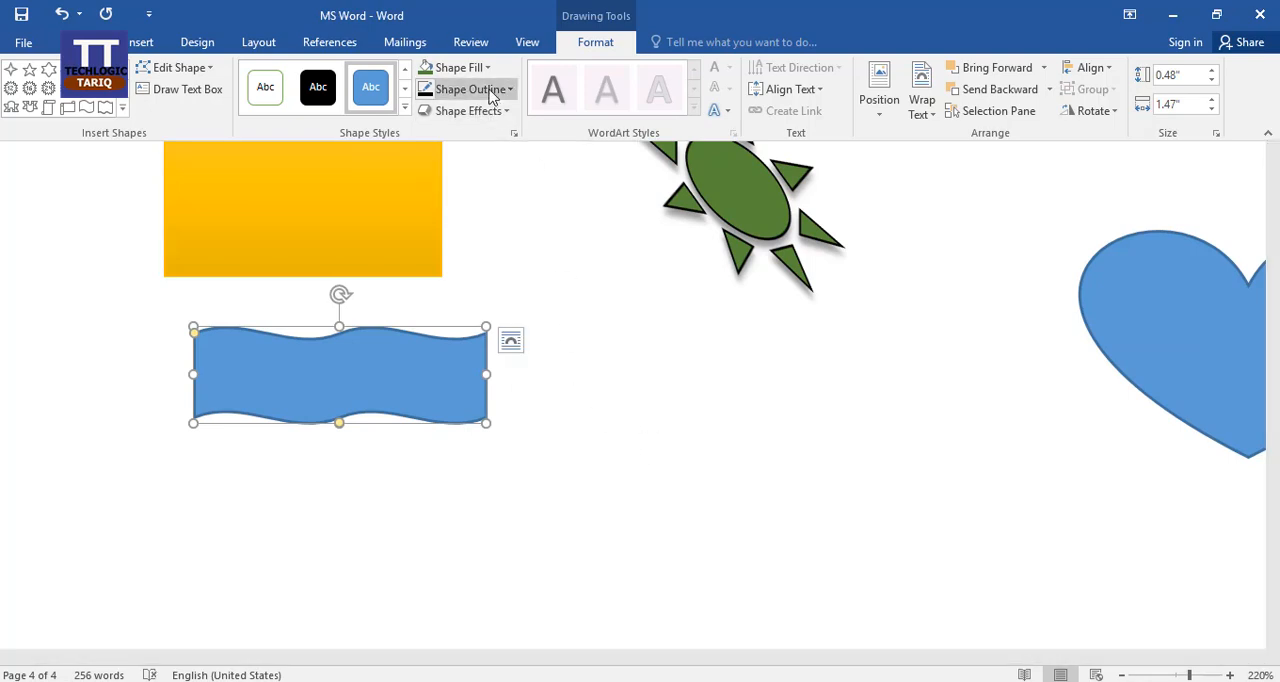
{"action": "left_click", "coordinate": [483, 68]}
{"action": "left_click", "coordinate": [507, 170]}
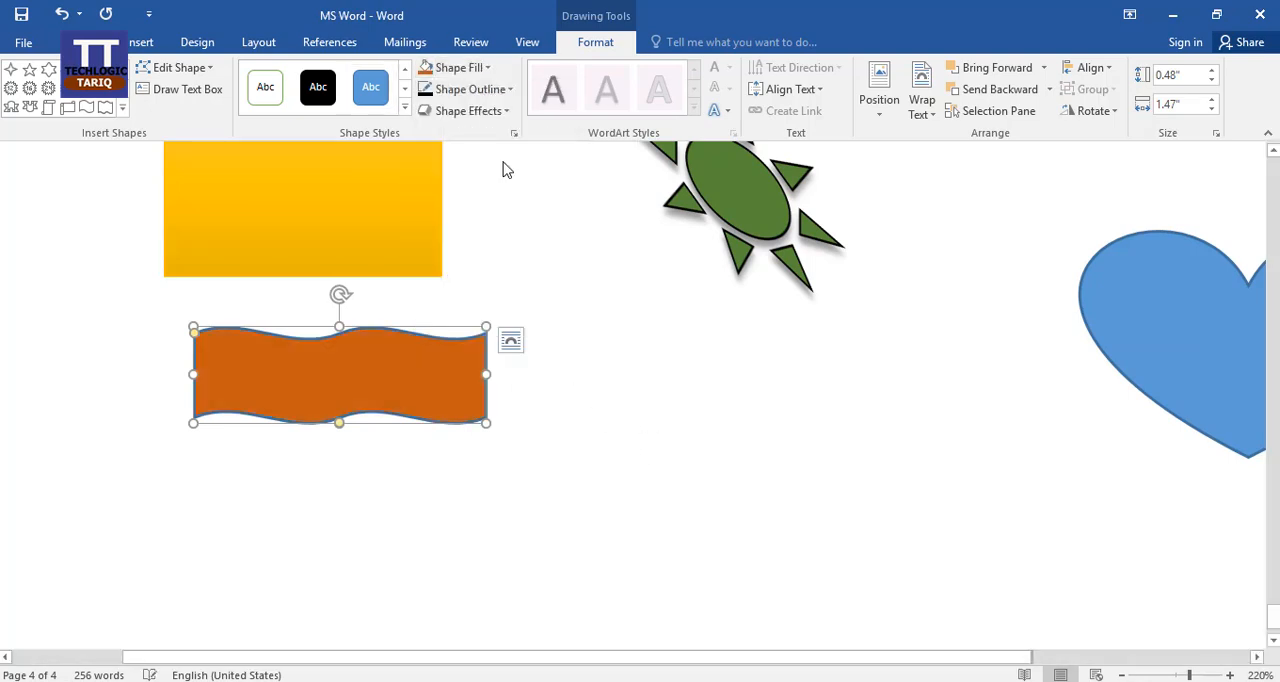
{"action": "left_click", "coordinate": [494, 93]}
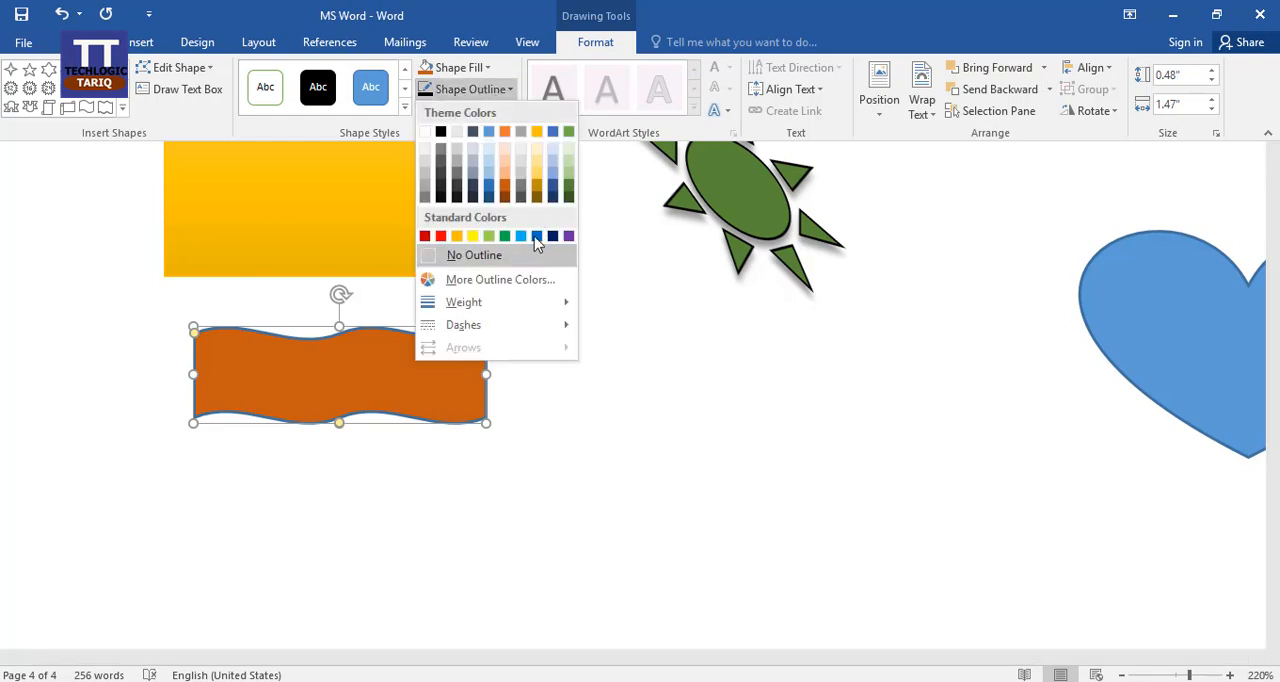
{"action": "left_click", "coordinate": [536, 237]}
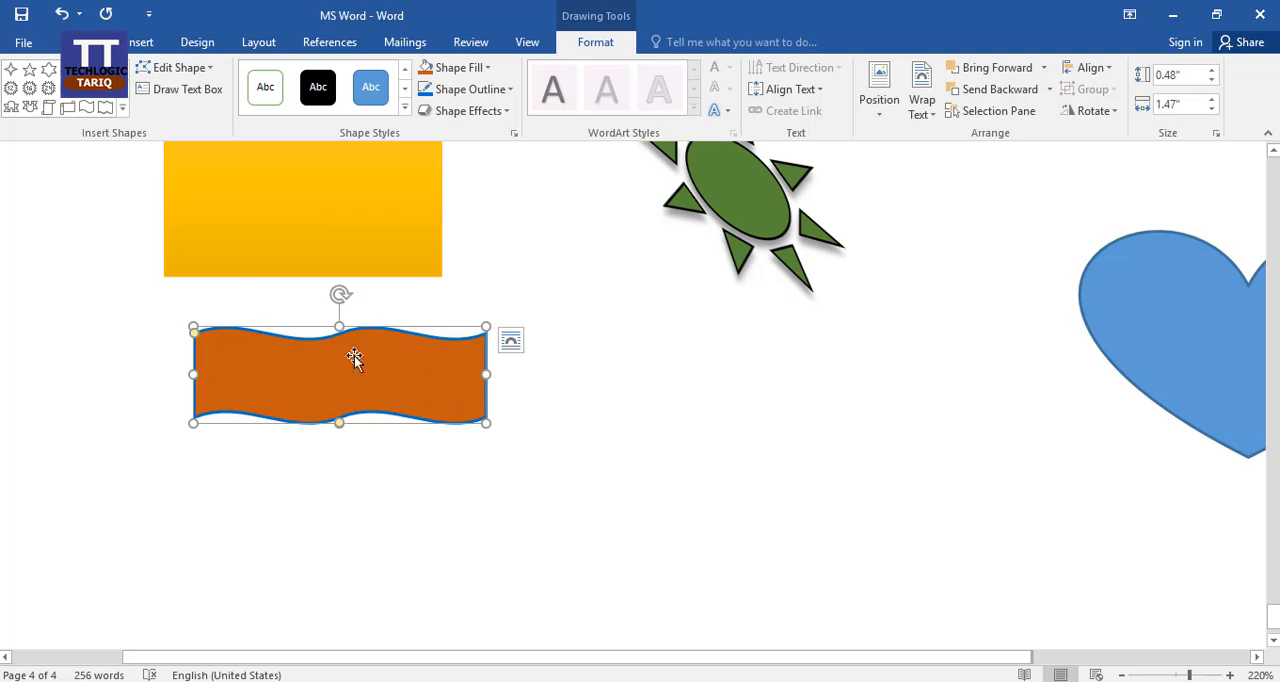
Rotate the wave banner slightly clockwise and deselect it.
{"action": "mouse_move", "coordinate": [340, 294]}
{"action": "left_mouse_down"}
{"action": "mouse_move", "coordinate": [374, 320]}
{"action": "mouse_move", "coordinate": [368, 403]}
{"action": "mouse_move", "coordinate": [294, 428]}
{"action": "mouse_move", "coordinate": [329, 294]}
{"action": "mouse_move", "coordinate": [386, 305]}
{"action": "mouse_move", "coordinate": [347, 317]}
{"action": "left_mouse_up"}
{"action": "left_click", "coordinate": [500, 441]}
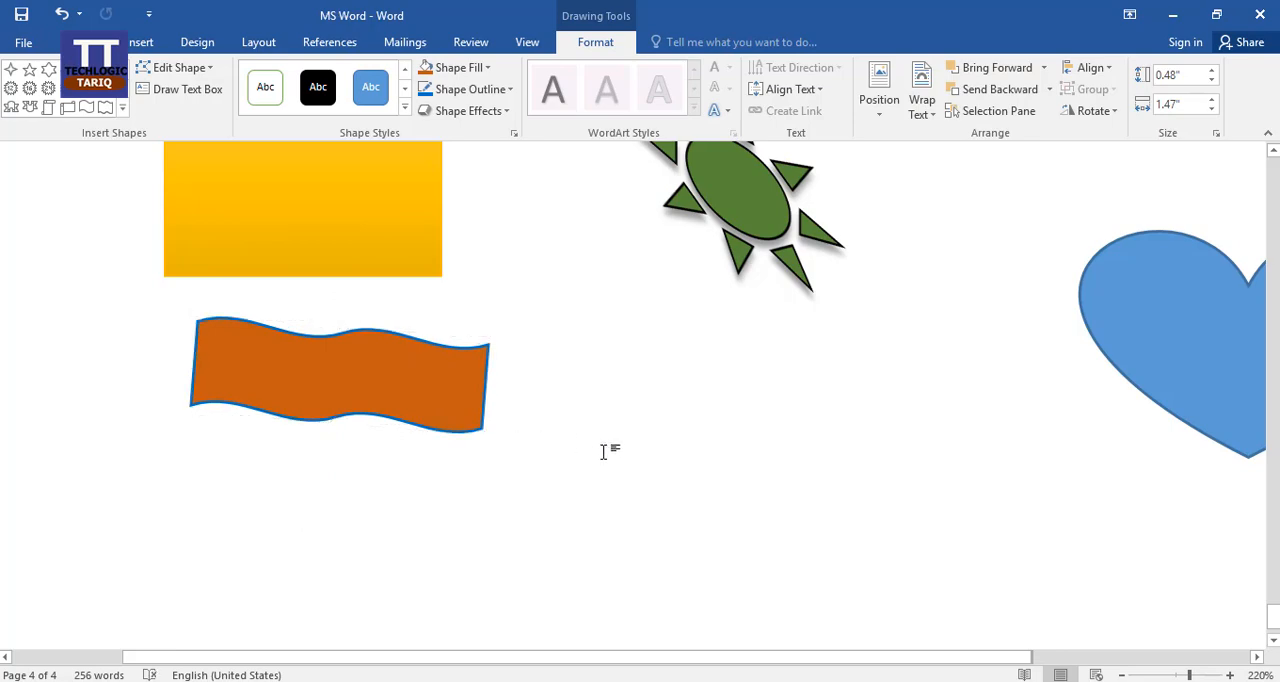
{"action": "scroll", "coordinate": [485, 422], "scroll_direction": "up", "scroll_amount": 2}
{"action": "scroll", "coordinate": [491, 391], "scroll_direction": "down", "scroll_amount": 3}
Resize the tilted wave banner to about 0.62" high and 1.85" wide, and shift it slightly down and right.
{"action": "left_click", "coordinate": [425, 303]}
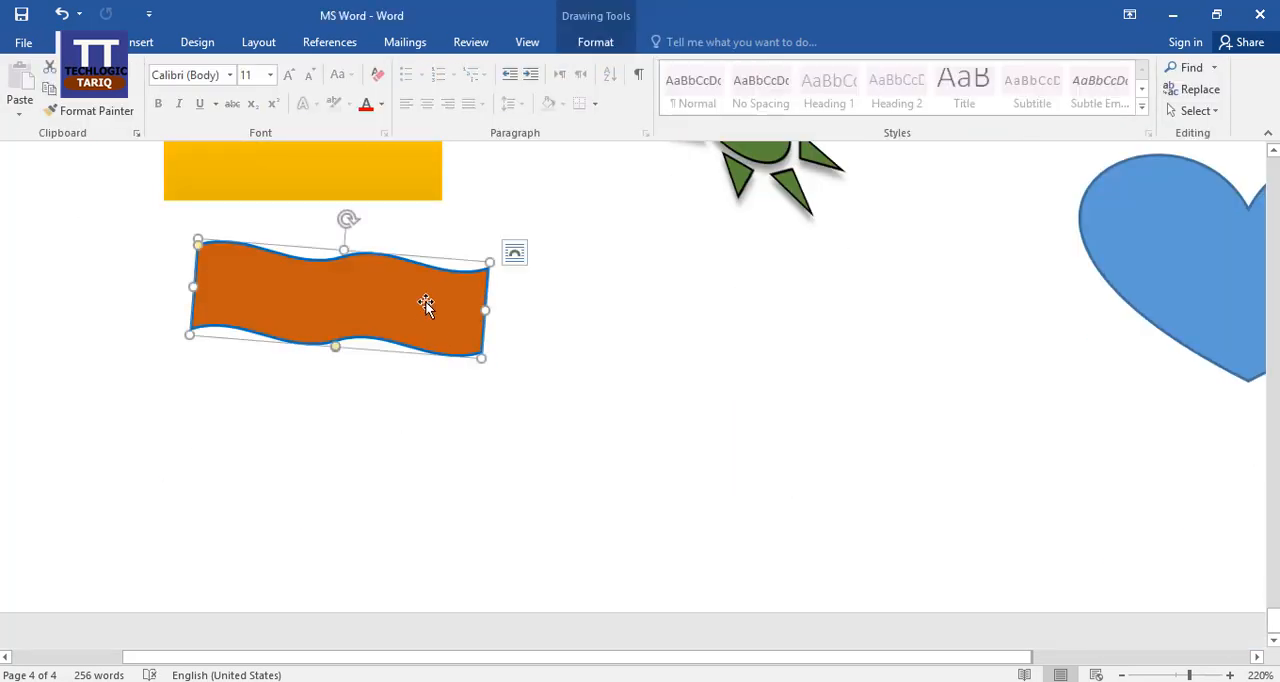
{"action": "left_click_drag", "start_coordinate": [481, 360], "coordinate": [487, 303]}
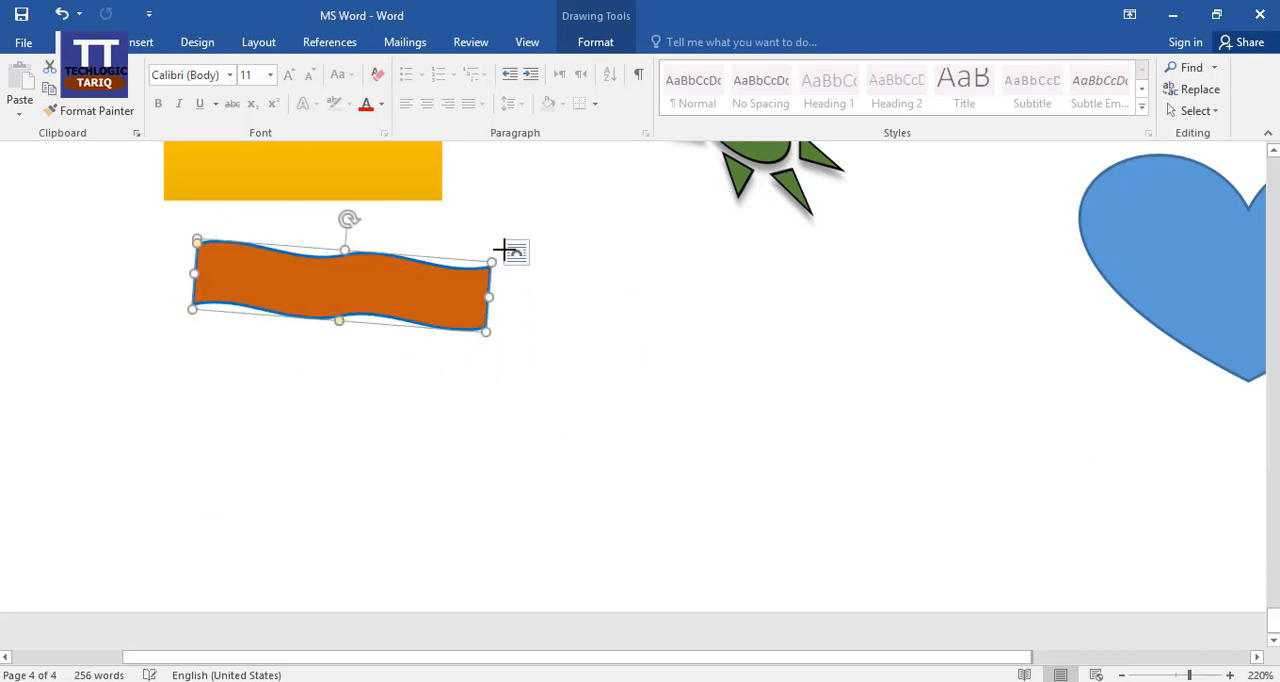
{"action": "left_click_drag", "start_coordinate": [486, 260], "coordinate": [569, 214]}
{"action": "left_click_drag", "start_coordinate": [423, 259], "coordinate": [449, 309]}
{"action": "right_click", "coordinate": [448, 307]}
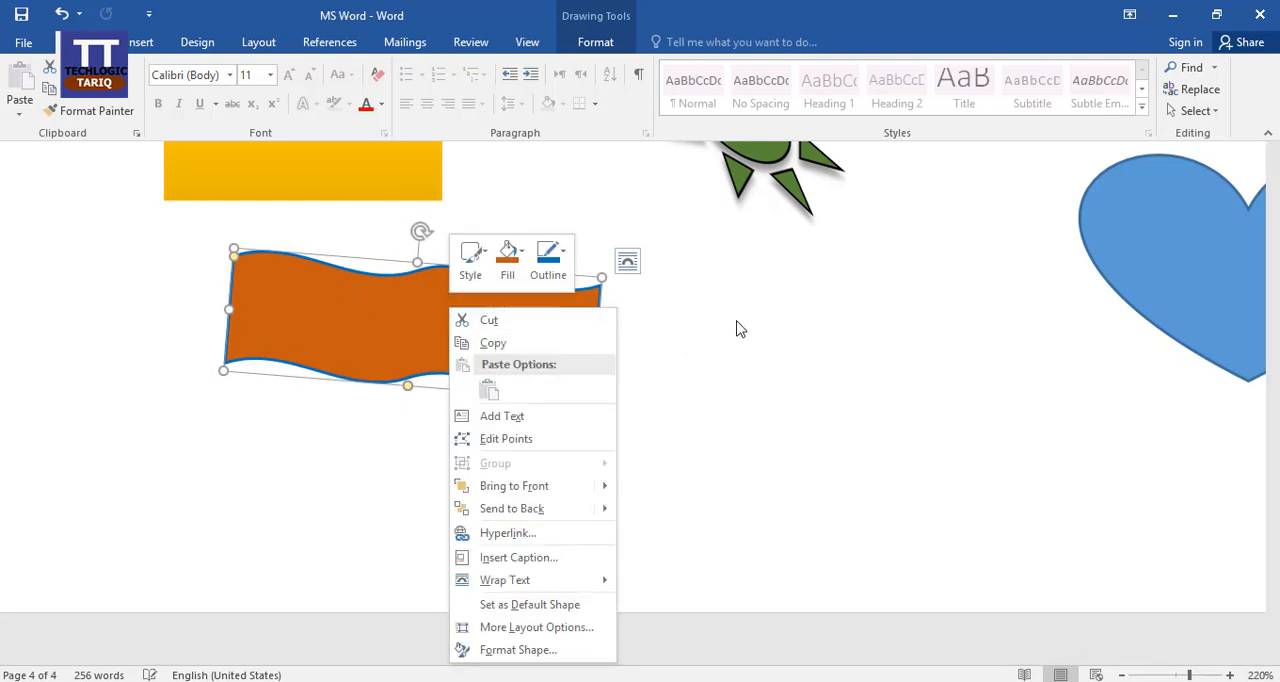
{"action": "key", "text": "Escape"}
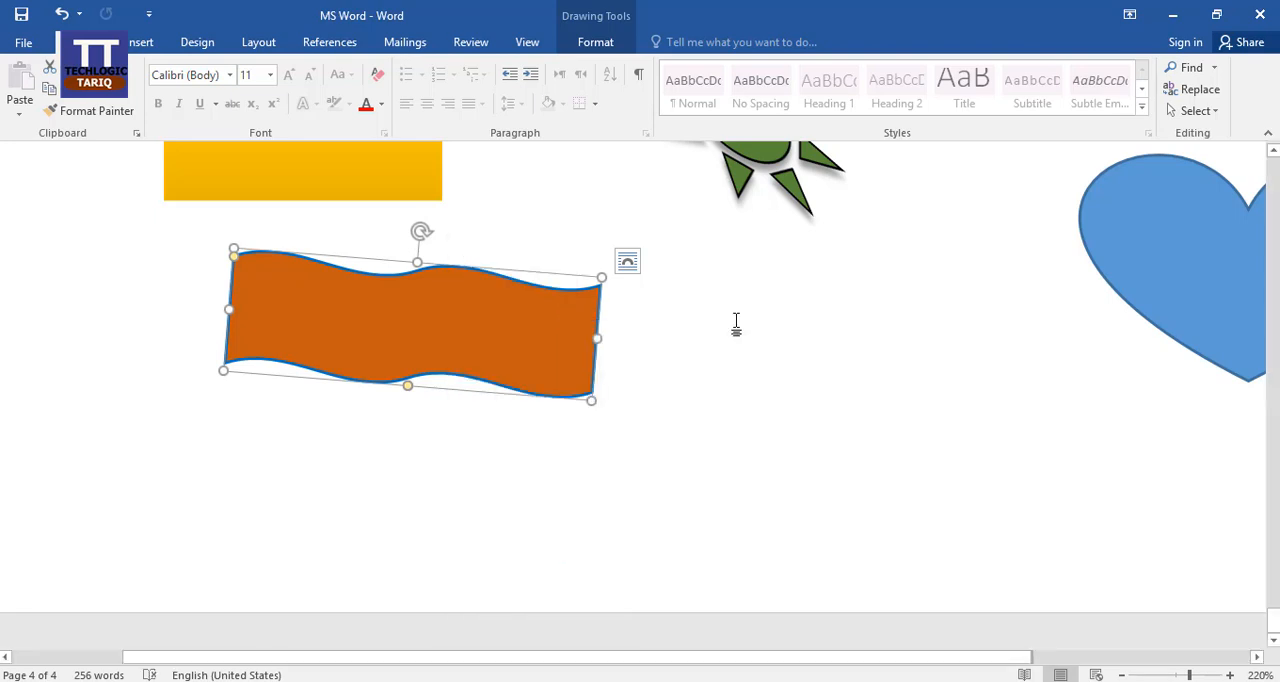
Apply the circular Follow Path text transform to the wave banner.
{"action": "left_click", "coordinate": [421, 308]}
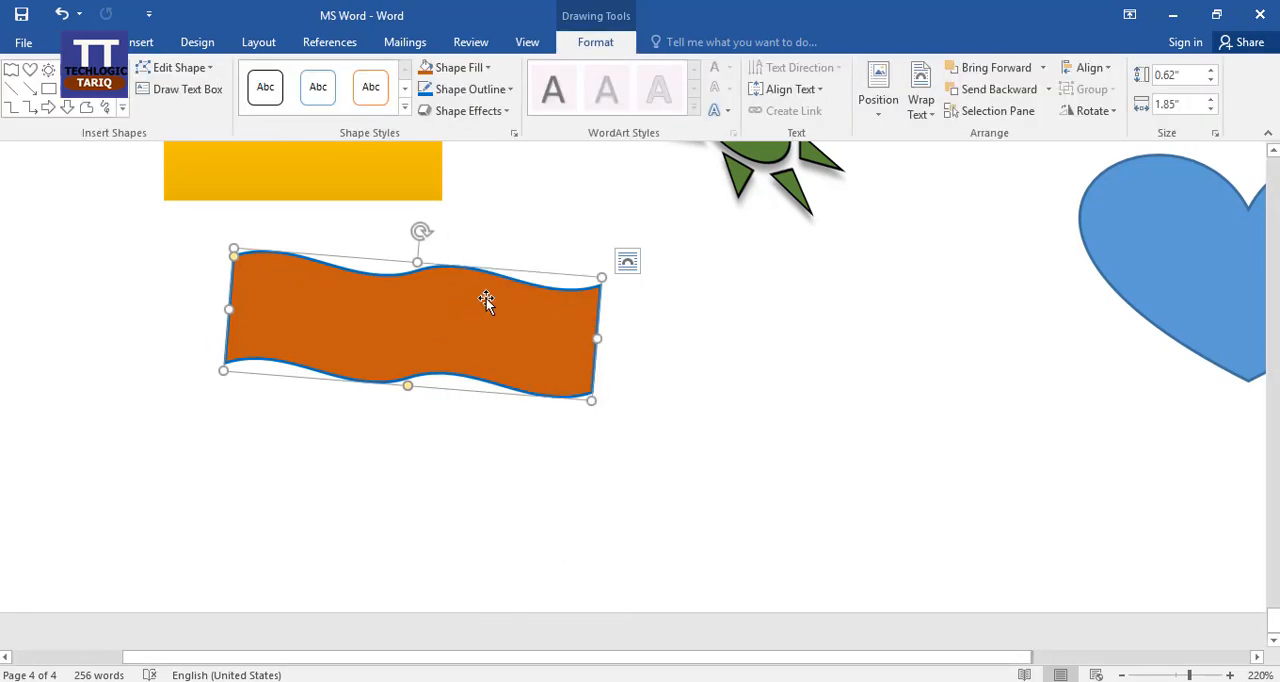
{"action": "left_click", "coordinate": [728, 114]}
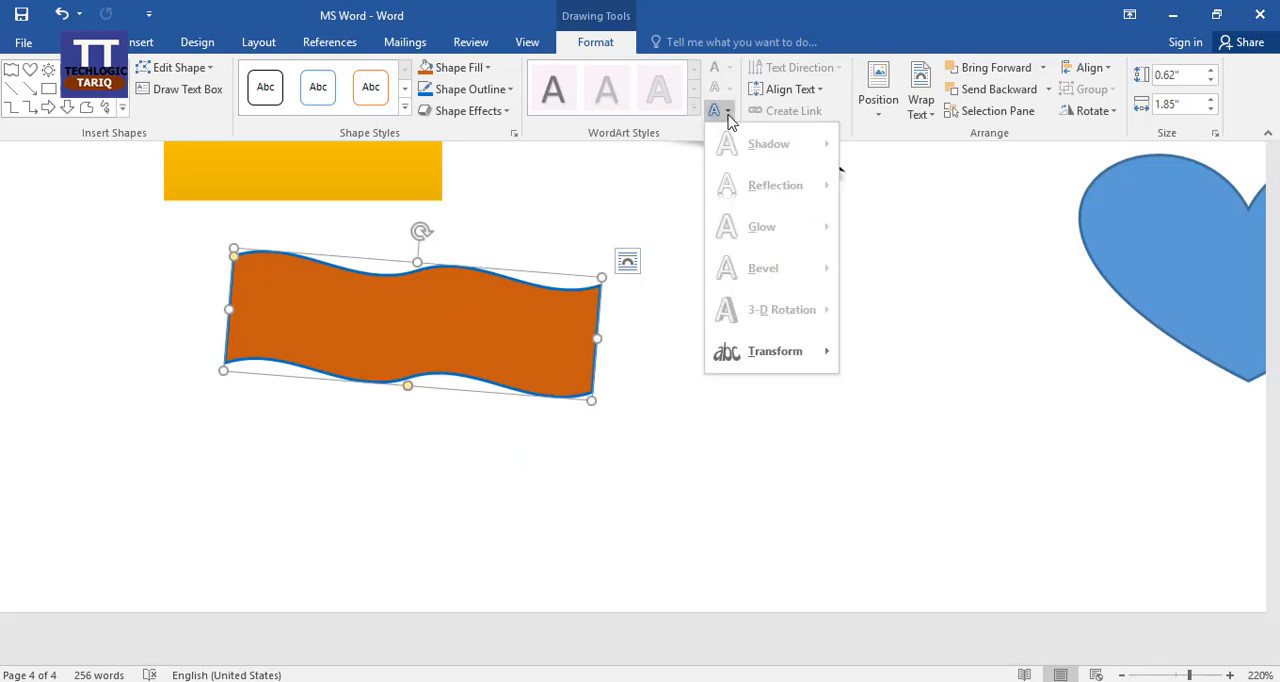
{"action": "mouse_move", "coordinate": [812, 351]}
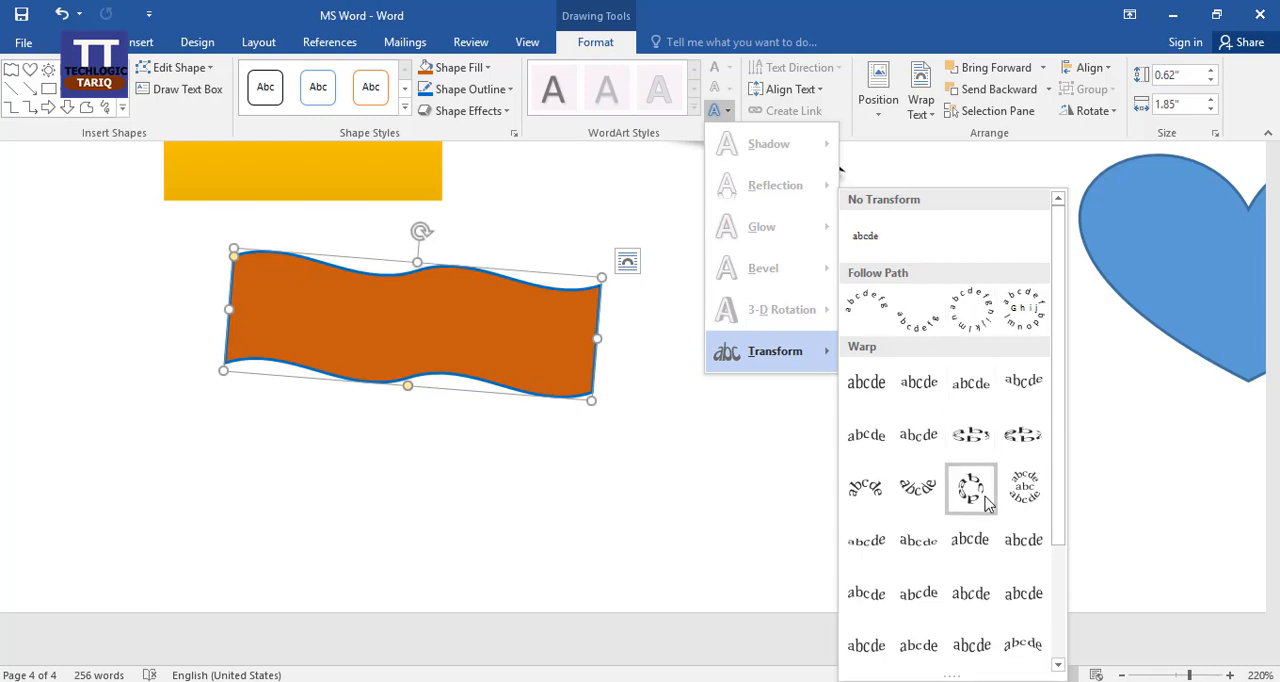
{"action": "left_click", "coordinate": [965, 307]}
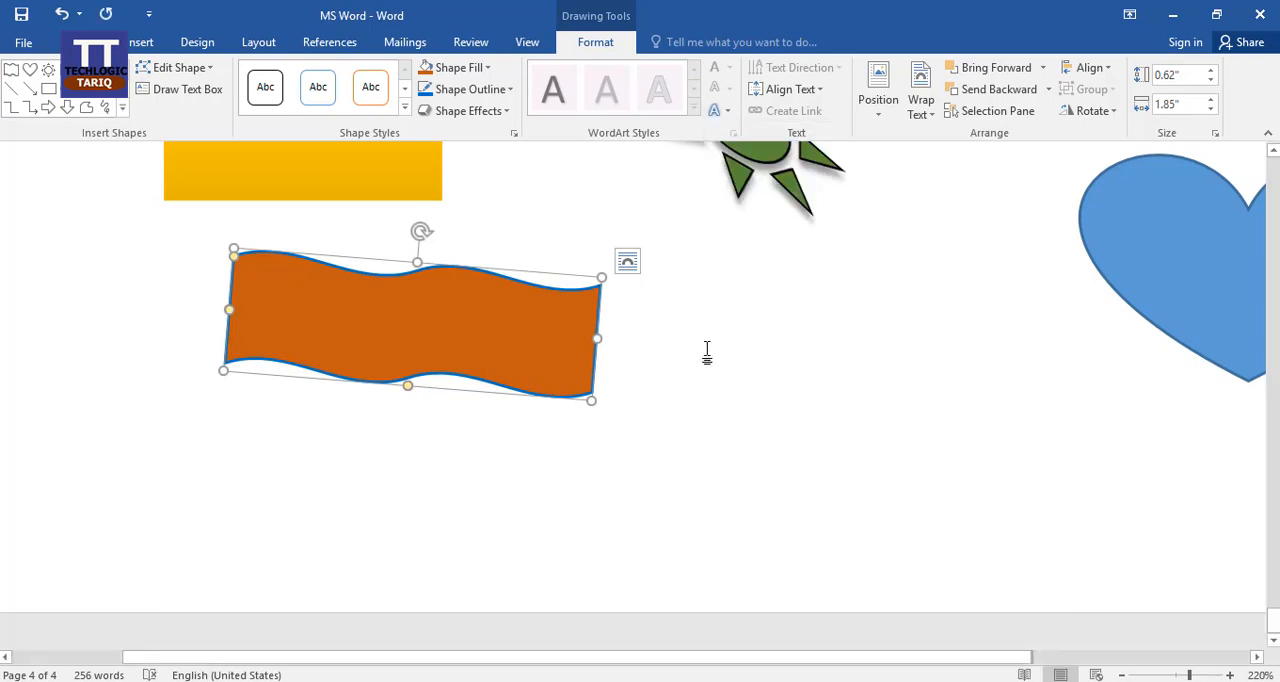
Edit the wave banner's points, lowering the upper middle point, shifting the lower middle point right and bending its curve handles.
{"action": "scroll", "coordinate": [315, 236], "scroll_direction": "up", "scroll_amount": 3}
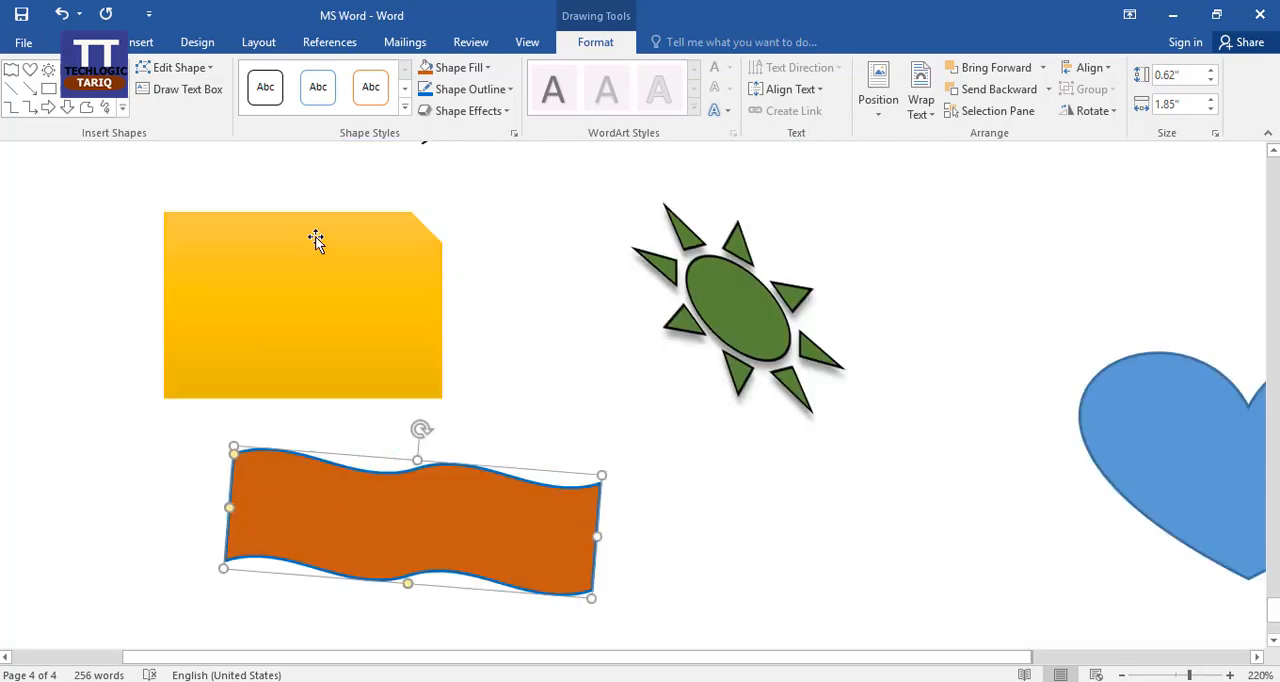
{"action": "scroll", "coordinate": [563, 277], "scroll_direction": "down", "scroll_amount": 3}
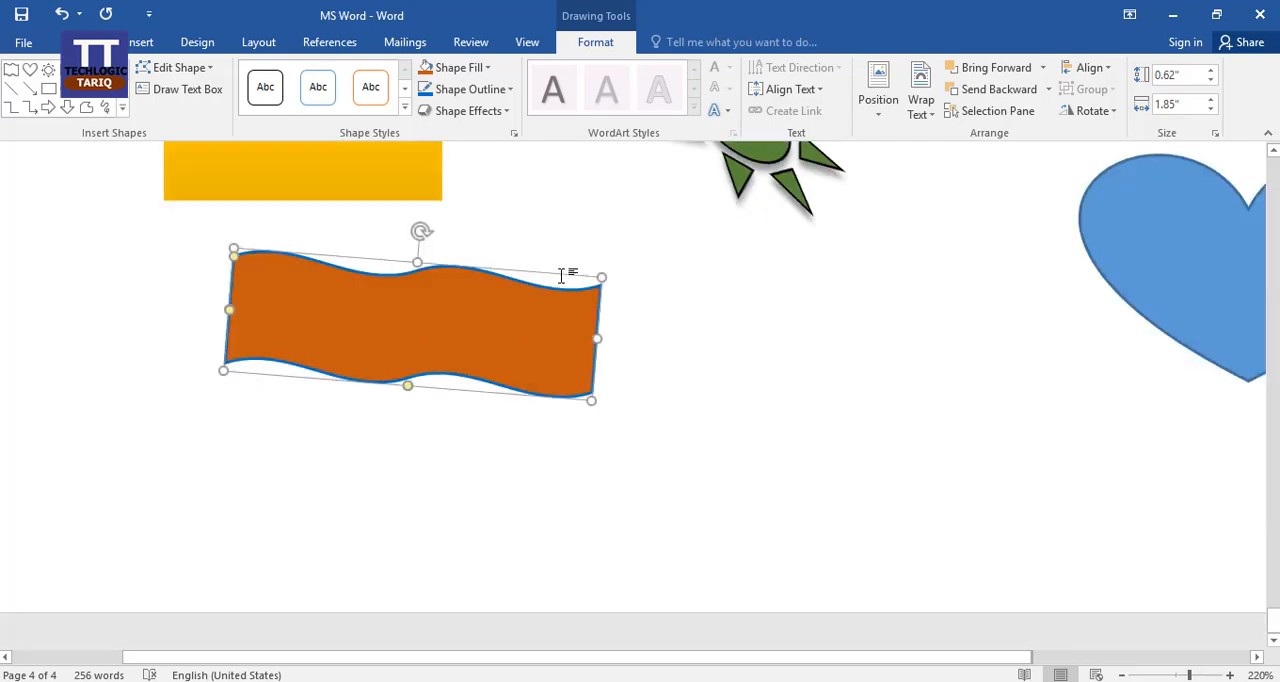
{"action": "left_click", "coordinate": [211, 68]}
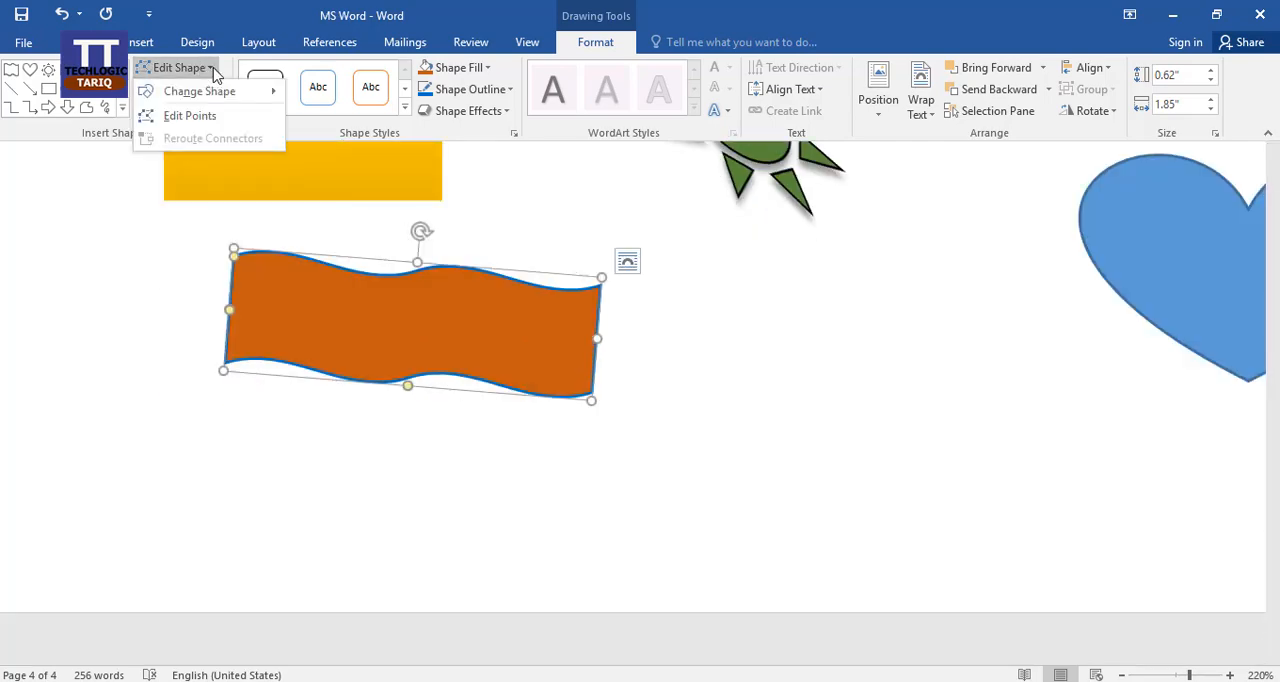
{"action": "left_click", "coordinate": [190, 116]}
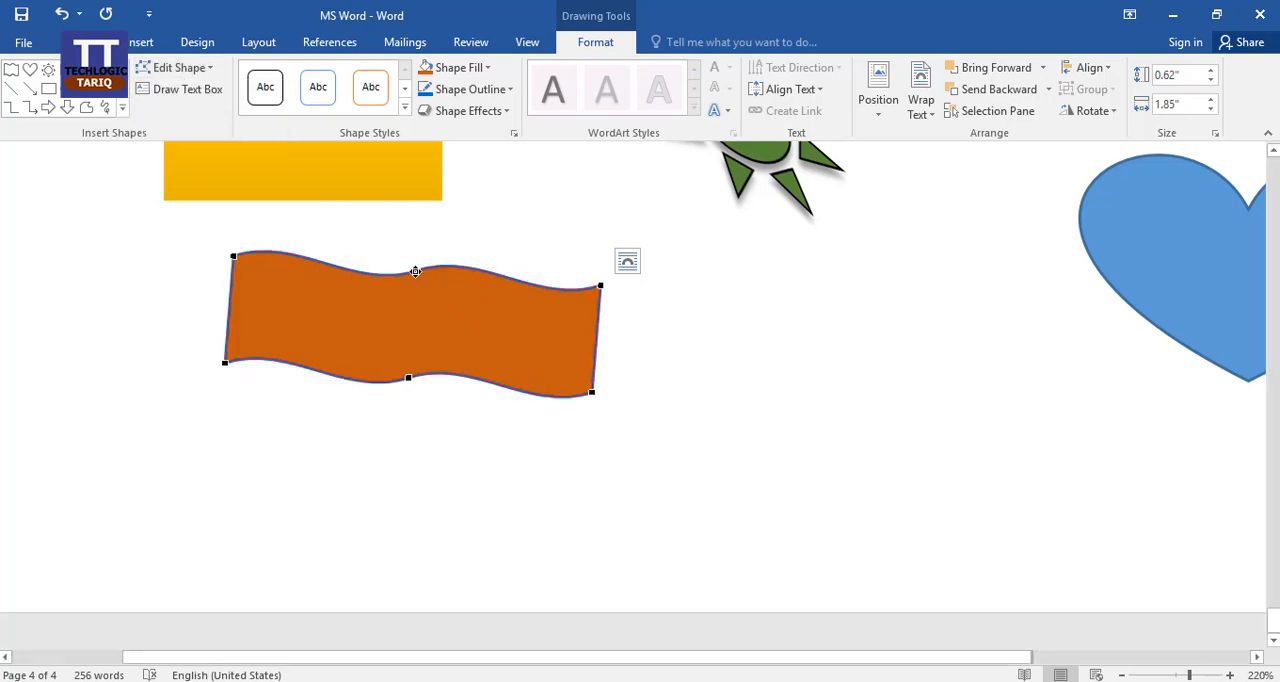
{"action": "mouse_move", "coordinate": [416, 272]}
{"action": "left_mouse_down"}
{"action": "mouse_move", "coordinate": [405, 313]}
{"action": "mouse_move", "coordinate": [446, 271]}
{"action": "mouse_move", "coordinate": [436, 259]}
{"action": "left_mouse_up"}
{"action": "left_click", "coordinate": [407, 375]}
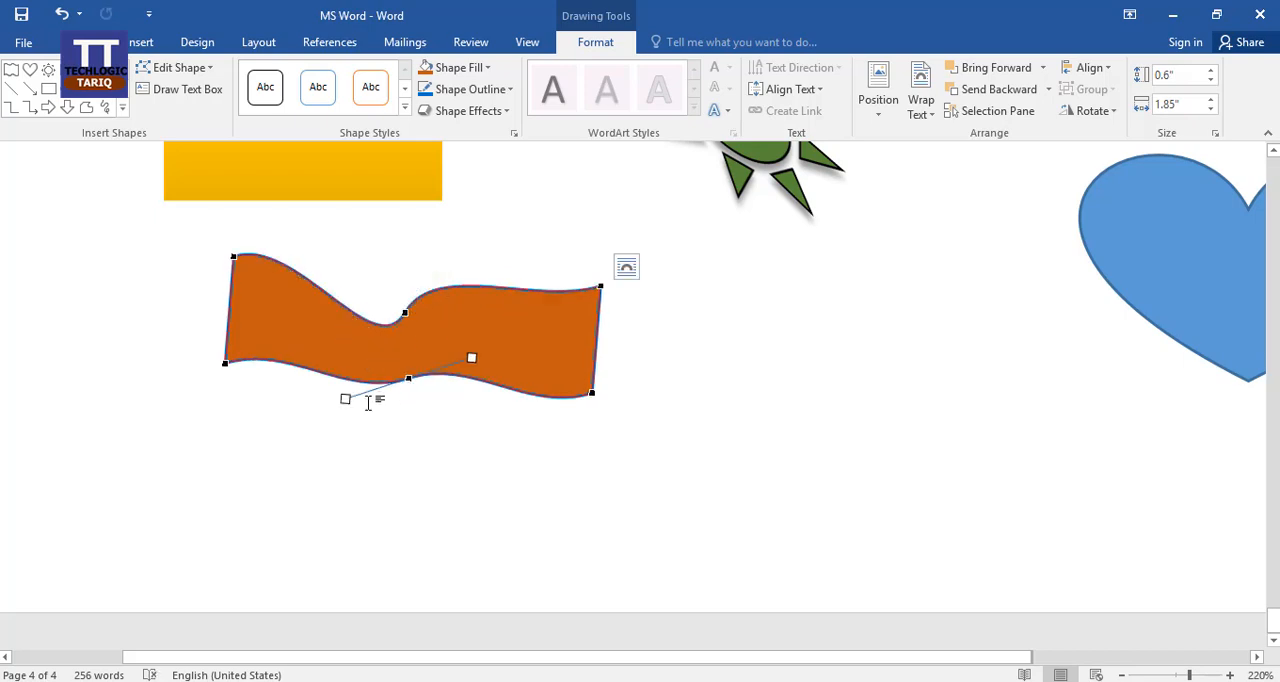
{"action": "left_click_drag", "start_coordinate": [345, 399], "coordinate": [414, 459]}
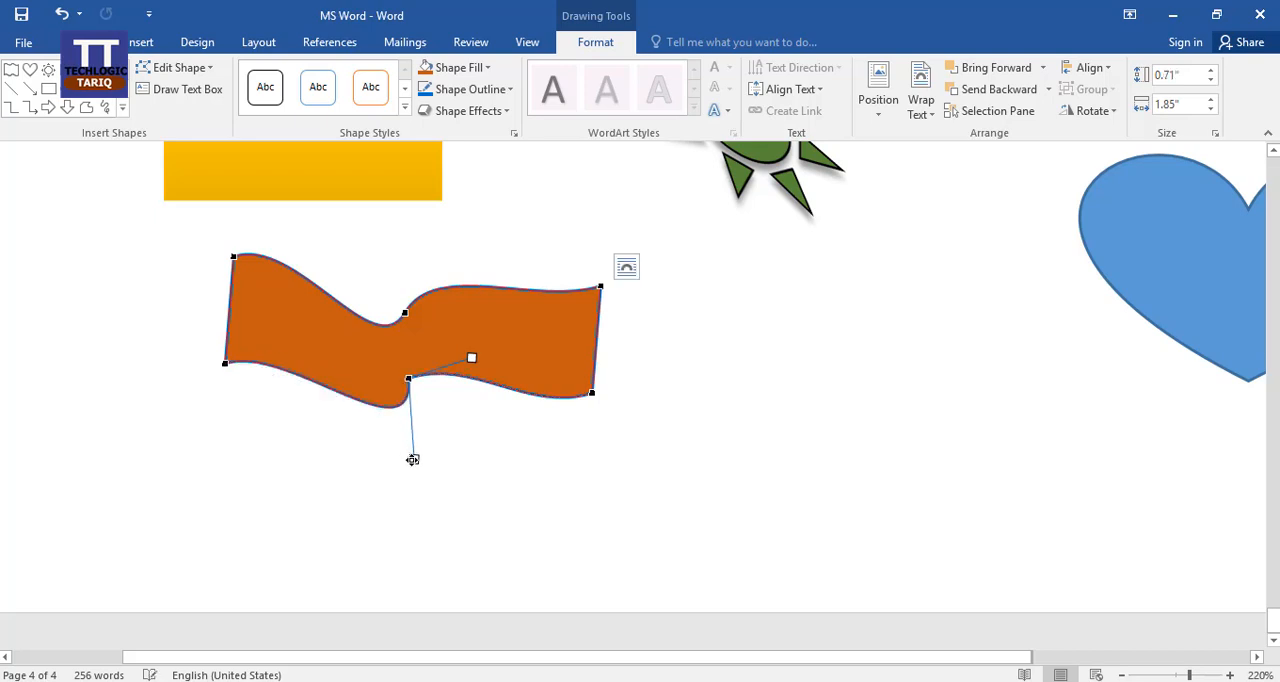
{"action": "left_click_drag", "start_coordinate": [408, 378], "coordinate": [525, 313]}
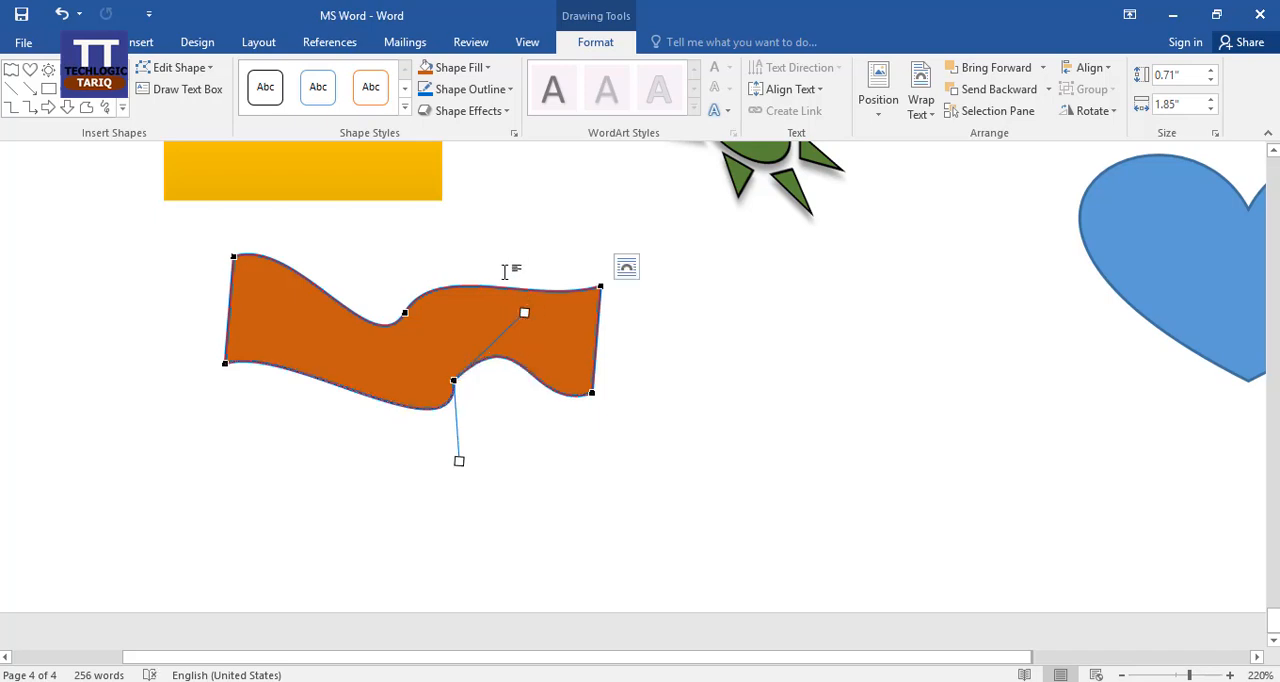
{"action": "left_click", "coordinate": [408, 254]}
{"action": "scroll", "coordinate": [571, 350], "scroll_direction": "down", "scroll_amount": 3}
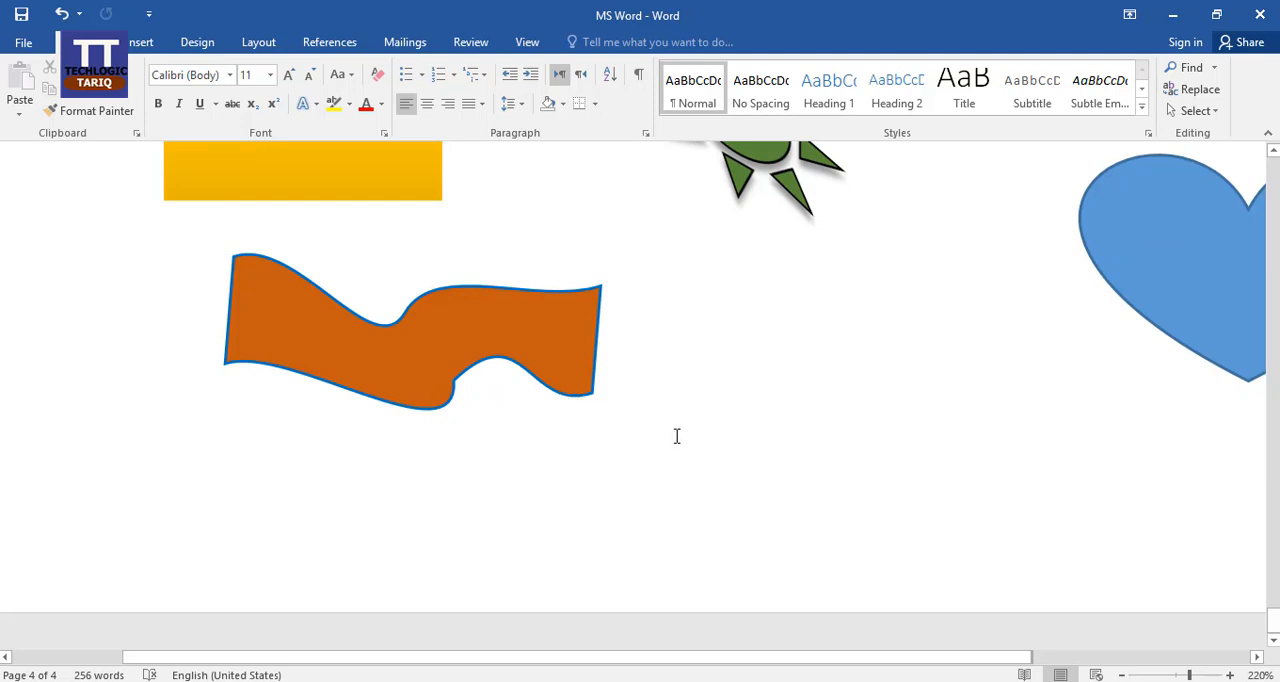
Delete the orange wave banner below the yellow snipped-corner rectangle.
{"action": "left_click", "coordinate": [471, 313]}
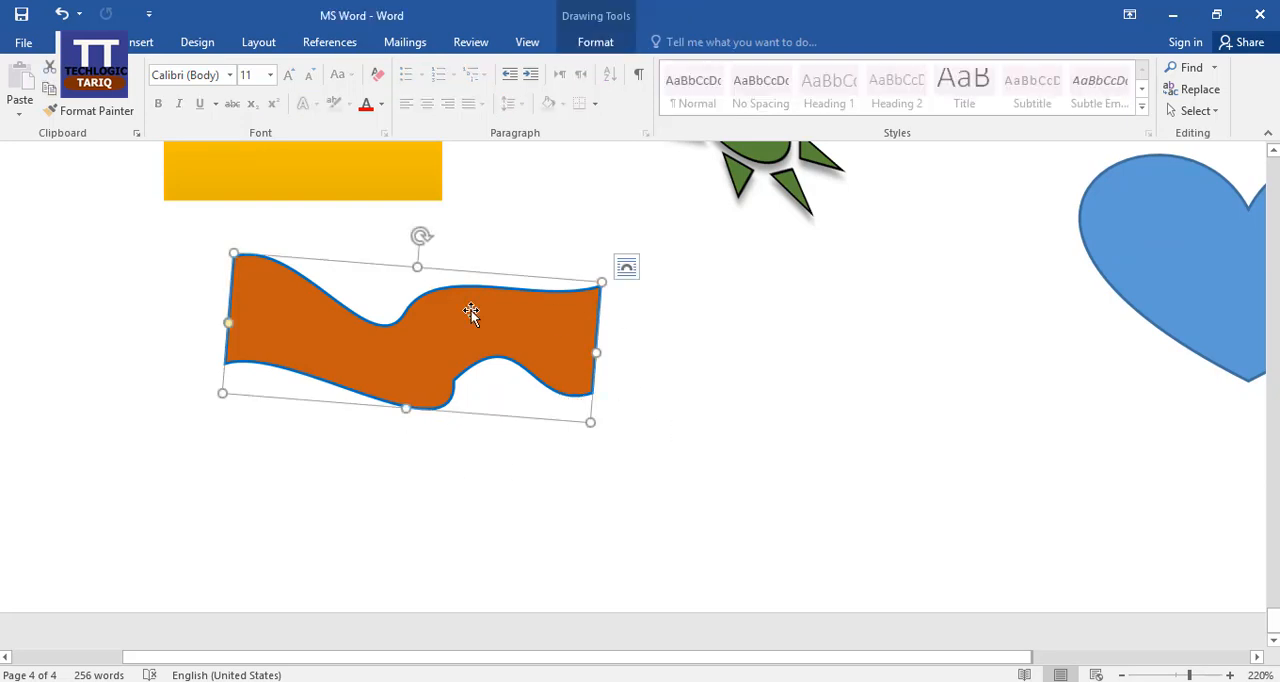
{"action": "key", "text": "Delete"}
Draw a text box about 1.28" high and 1.26" wide below the double-bordered table, and apply the orange outline shape style.
{"action": "scroll", "coordinate": [283, 246], "scroll_direction": "up", "scroll_amount": 3}
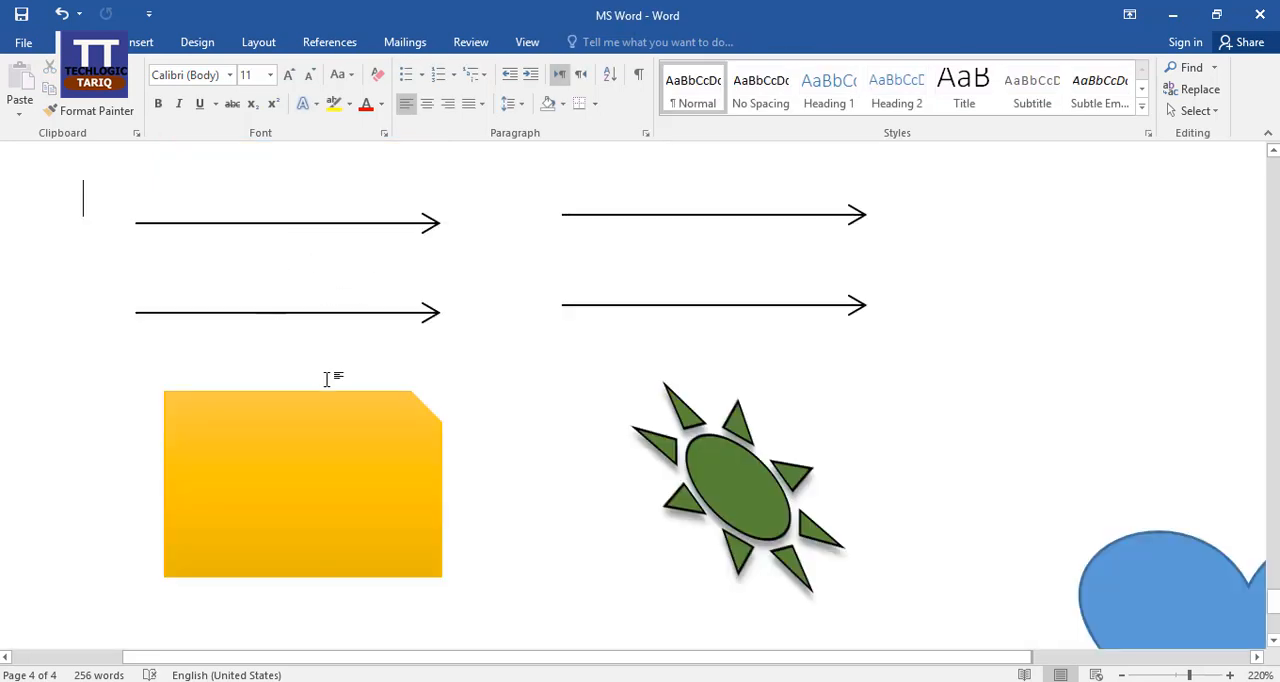
{"action": "scroll", "coordinate": [326, 378], "scroll_direction": "up", "scroll_amount": 2}
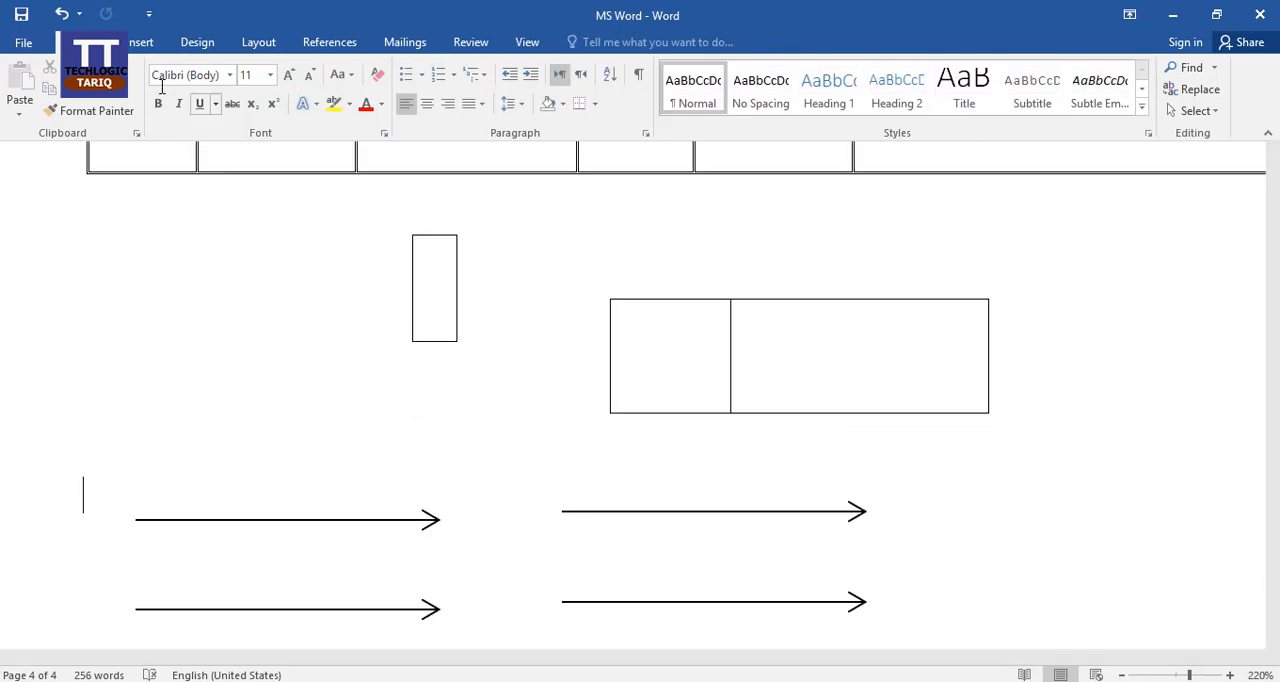
{"action": "left_click", "coordinate": [145, 43]}
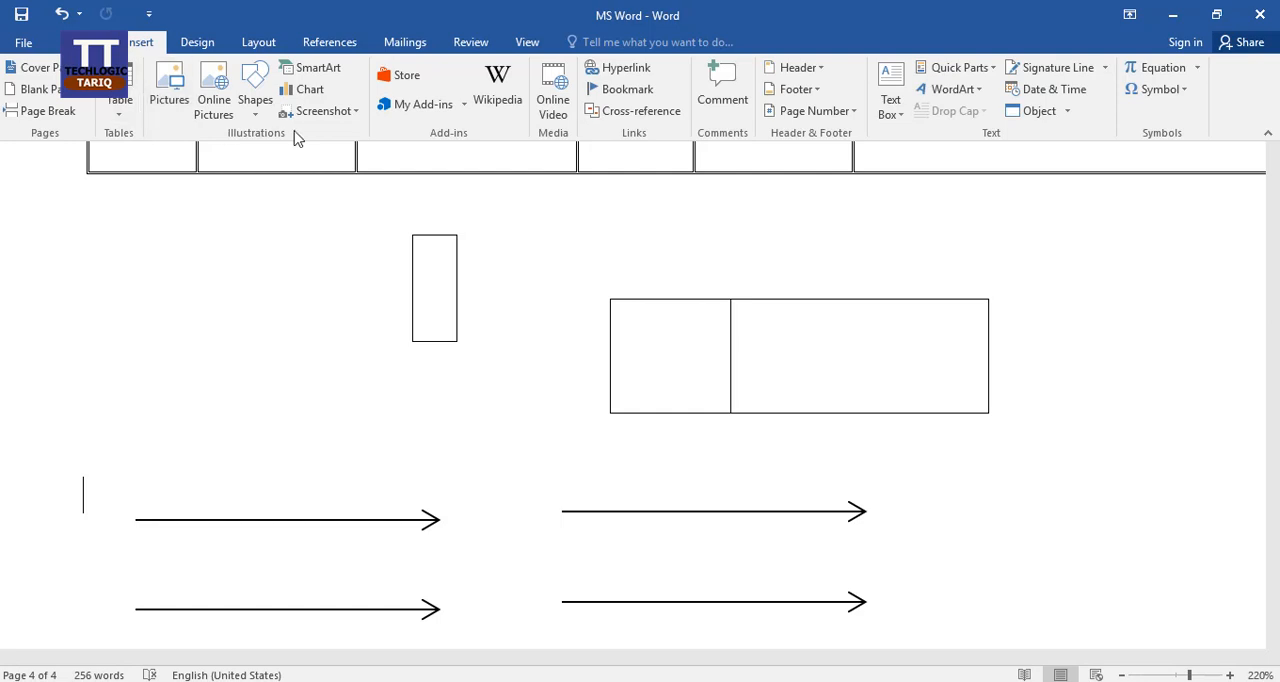
{"action": "left_click", "coordinate": [255, 100]}
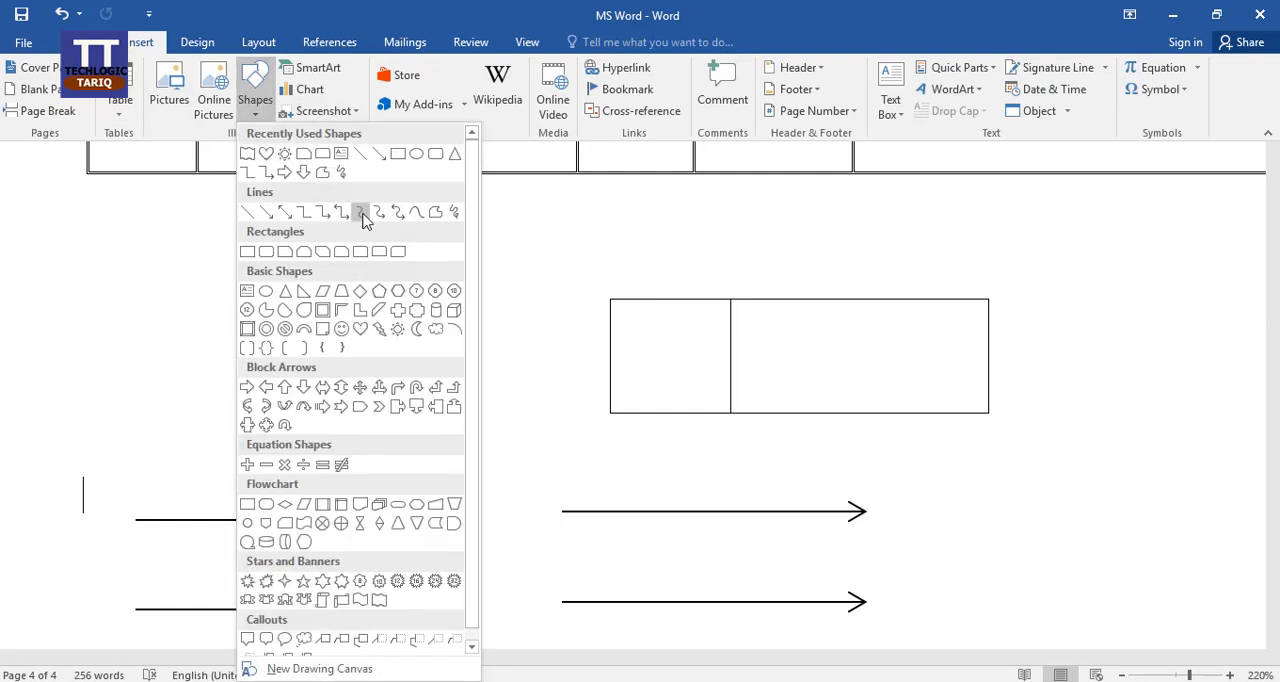
{"action": "left_click", "coordinate": [341, 154]}
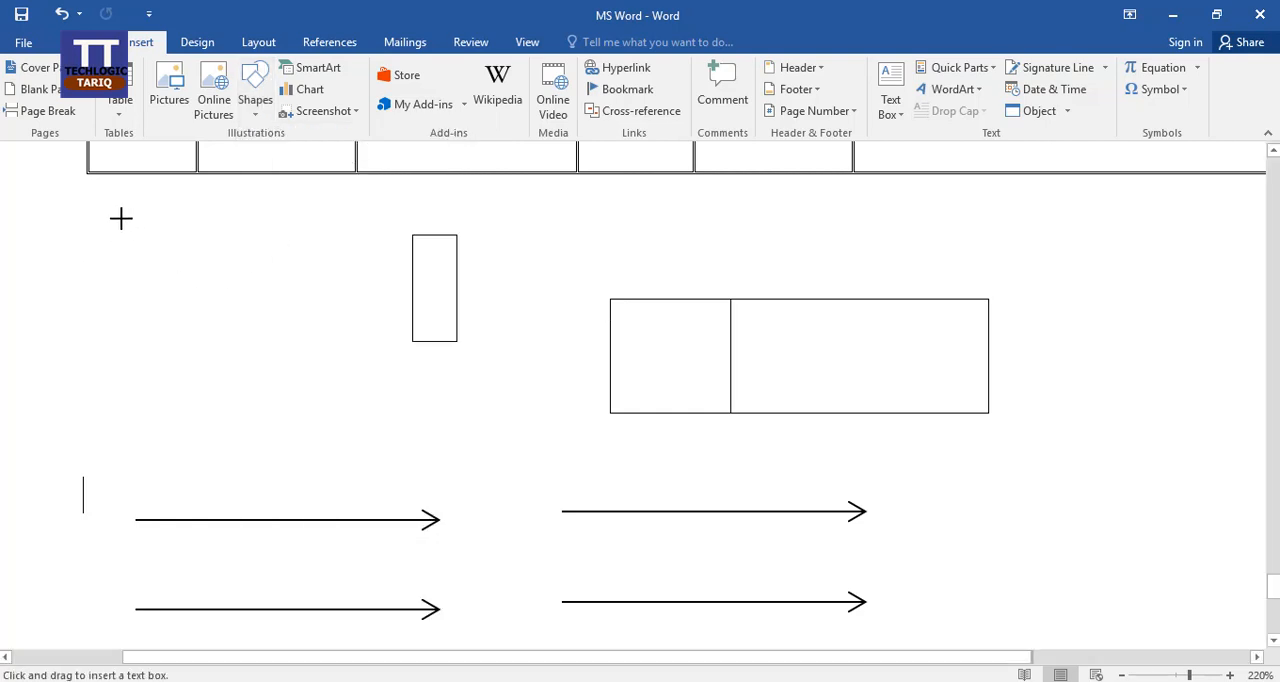
{"action": "mouse_move", "coordinate": [121, 219]}
{"action": "left_mouse_down"}
{"action": "mouse_move", "coordinate": [223, 283]}
{"action": "mouse_move", "coordinate": [369, 472]}
{"action": "left_mouse_up"}
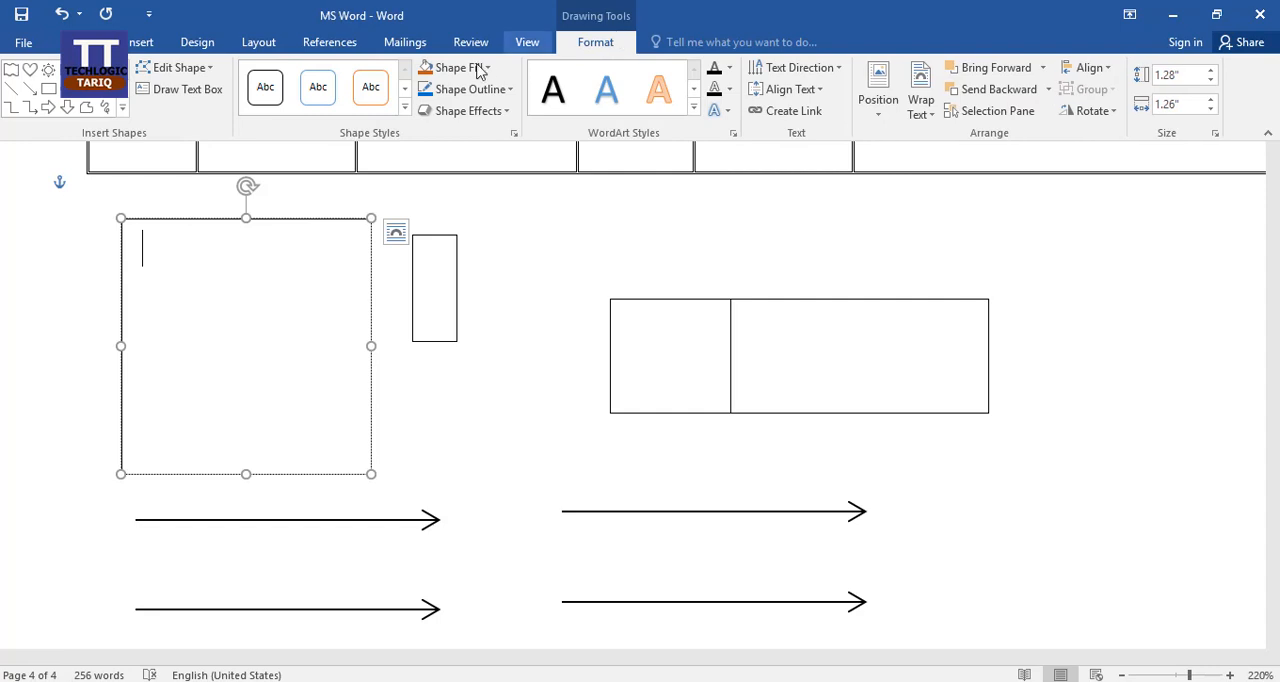
{"action": "left_click", "coordinate": [378, 96]}
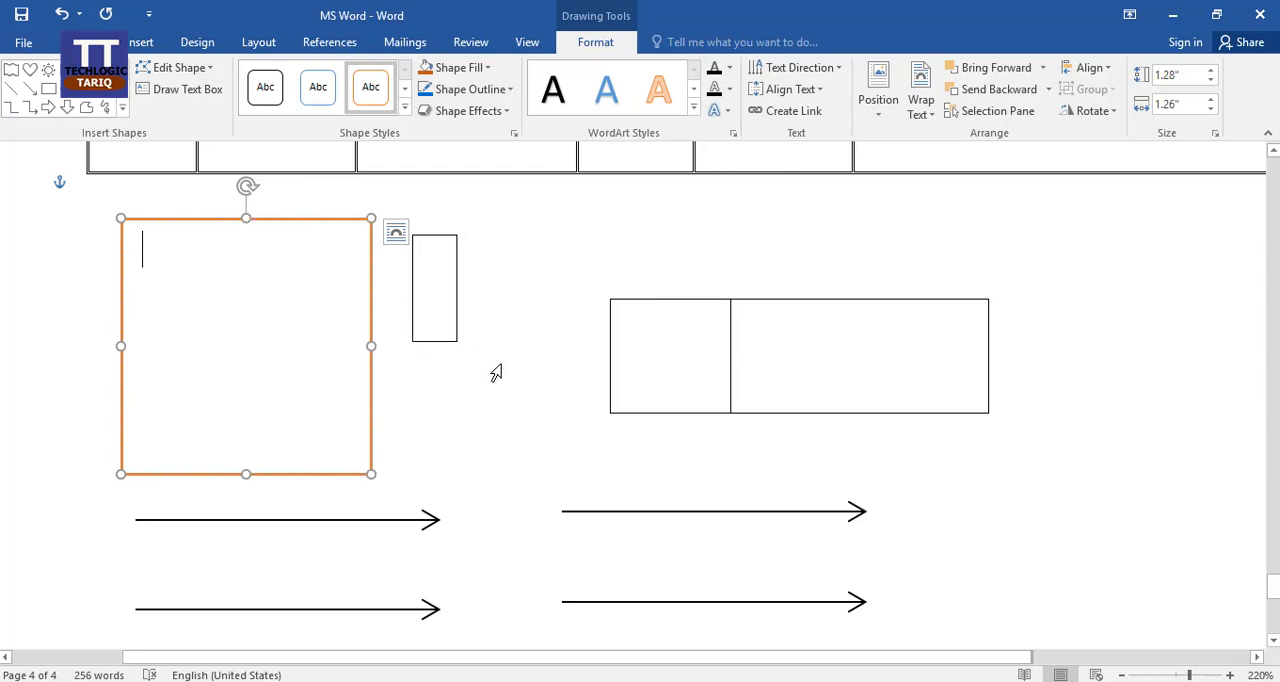
Copy the paragraph beginning "Freedom, generally" under the SELECT TEXT heading and paste it into the orange-outlined text box.
{"action": "scroll", "coordinate": [500, 368], "scroll_direction": "up", "scroll_amount": 20}
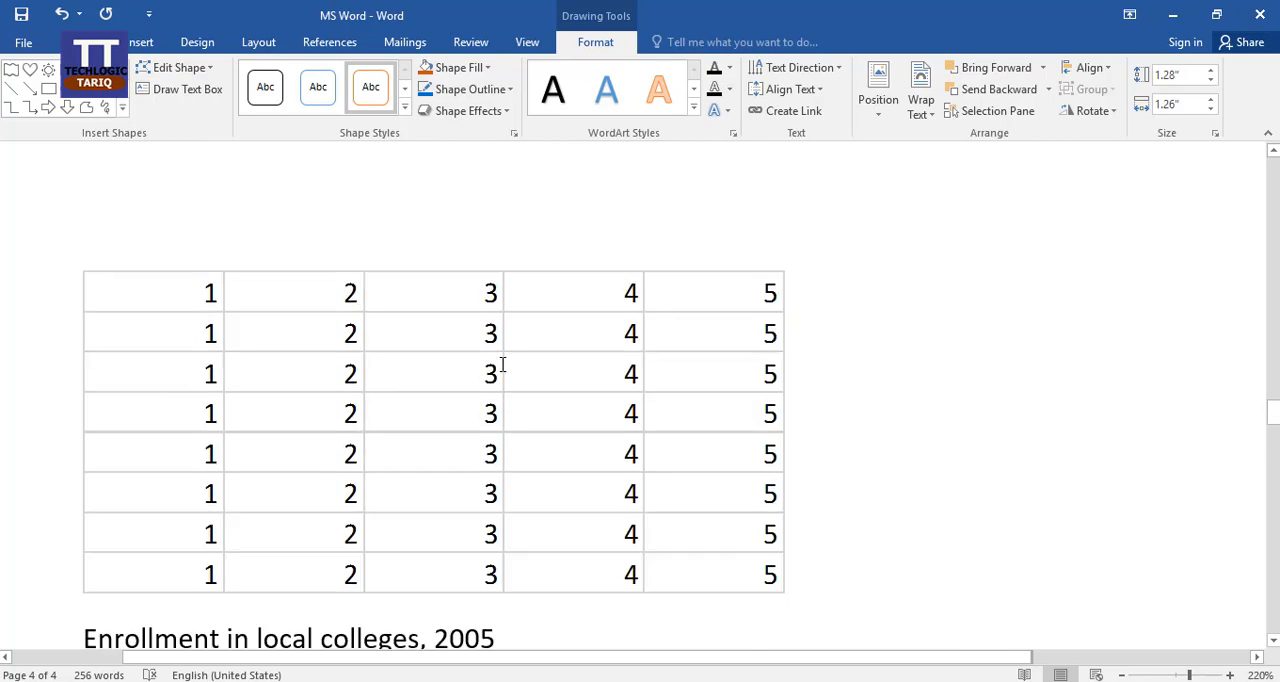
{"action": "scroll", "coordinate": [502, 365], "scroll_direction": "up", "scroll_amount": 20}
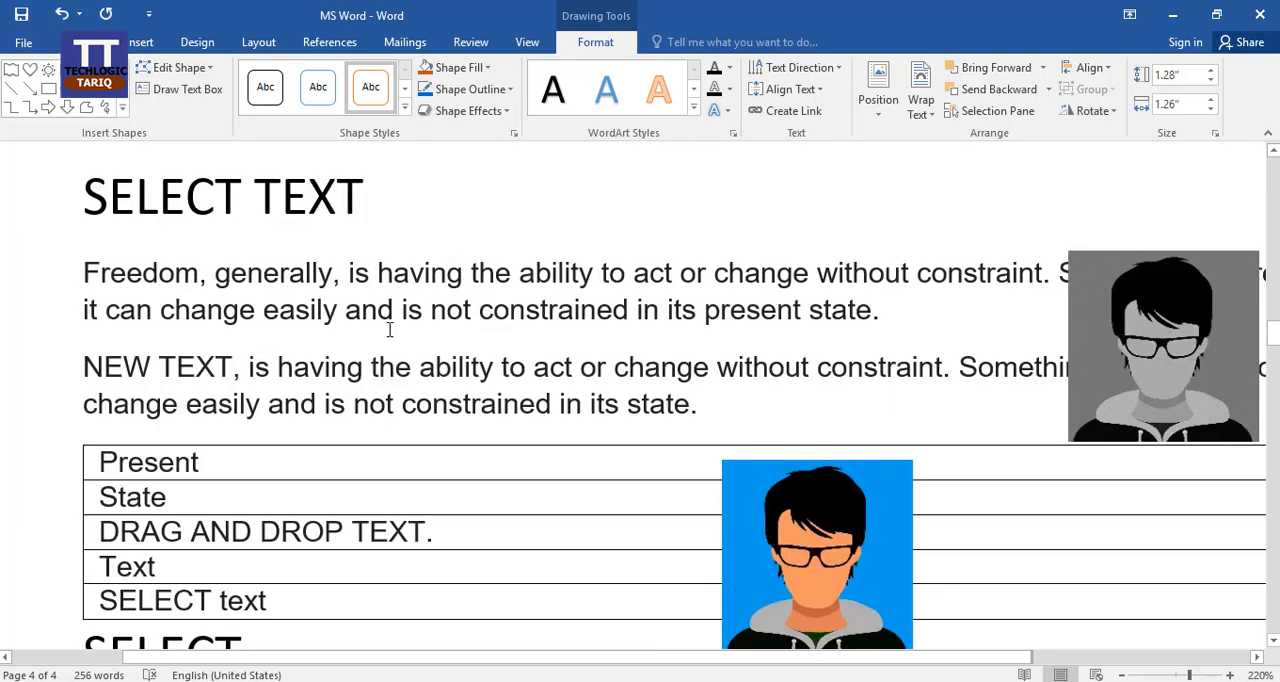
{"action": "left_click_drag", "start_coordinate": [80, 272], "coordinate": [884, 311]}
{"action": "scroll", "coordinate": [505, 302], "scroll_direction": "down", "scroll_amount": 8}
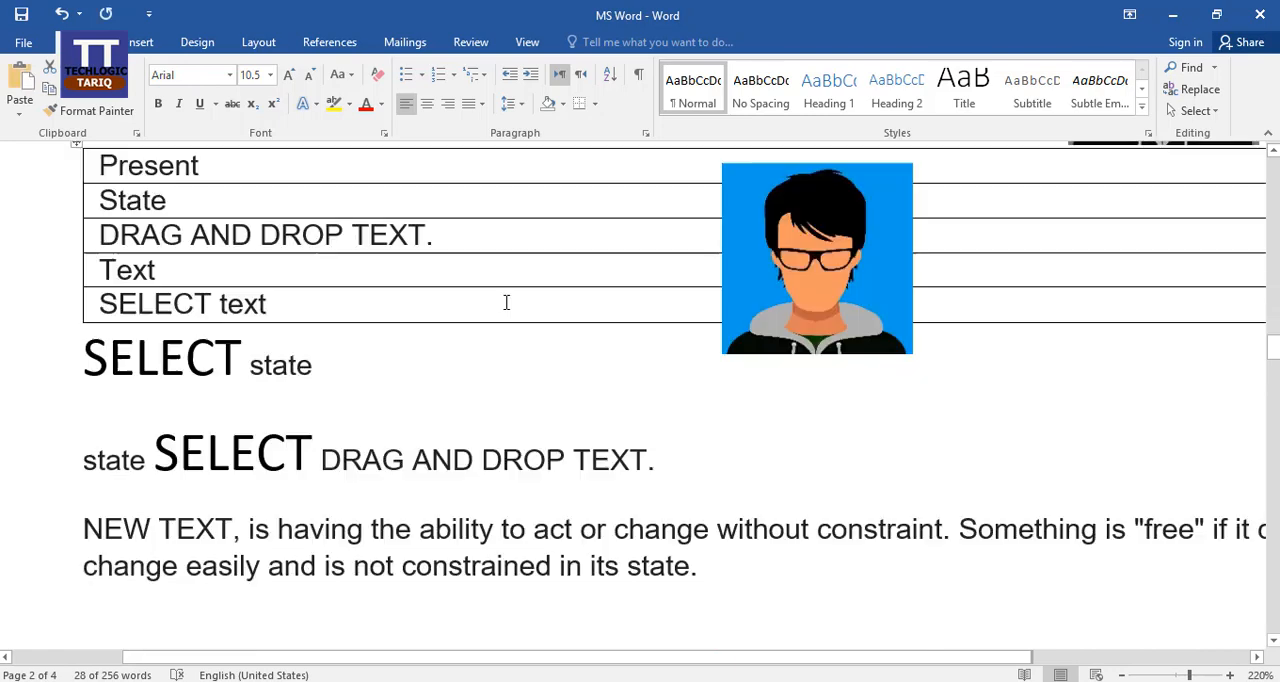
{"action": "scroll", "coordinate": [505, 302], "scroll_direction": "down", "scroll_amount": 20}
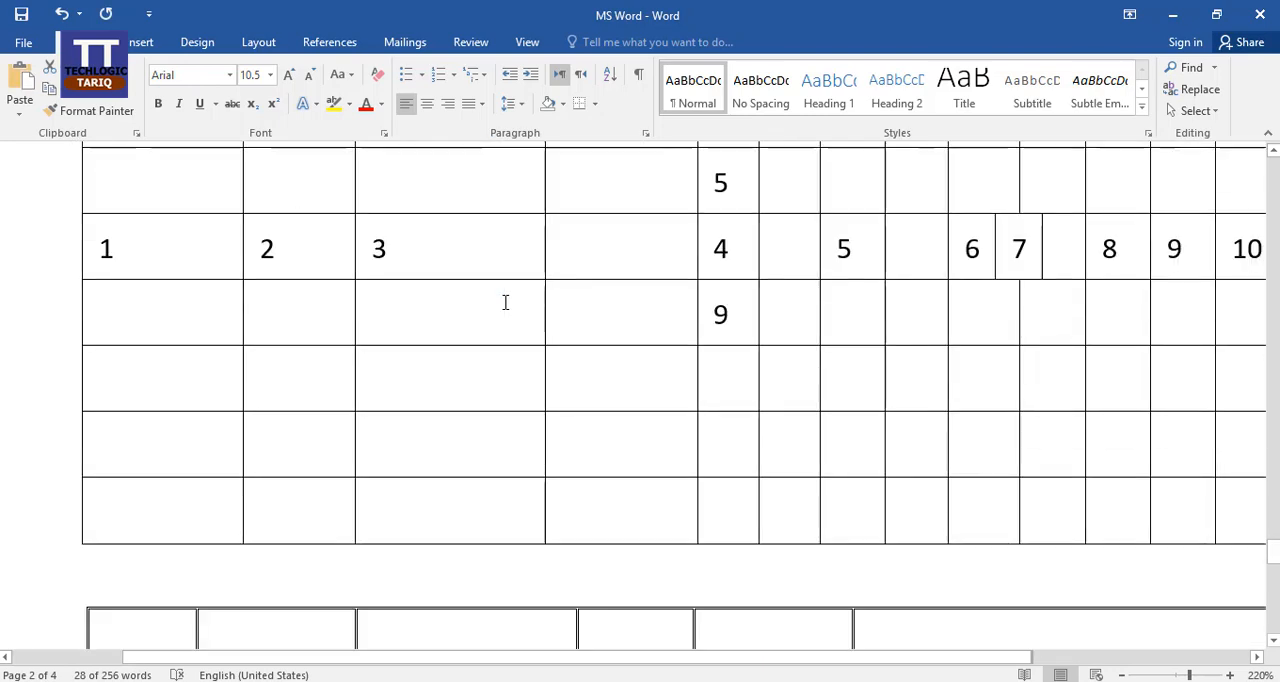
{"action": "scroll", "coordinate": [505, 300], "scroll_direction": "down", "scroll_amount": 8}
{"action": "scroll", "coordinate": [505, 302], "scroll_direction": "up", "scroll_amount": 5}
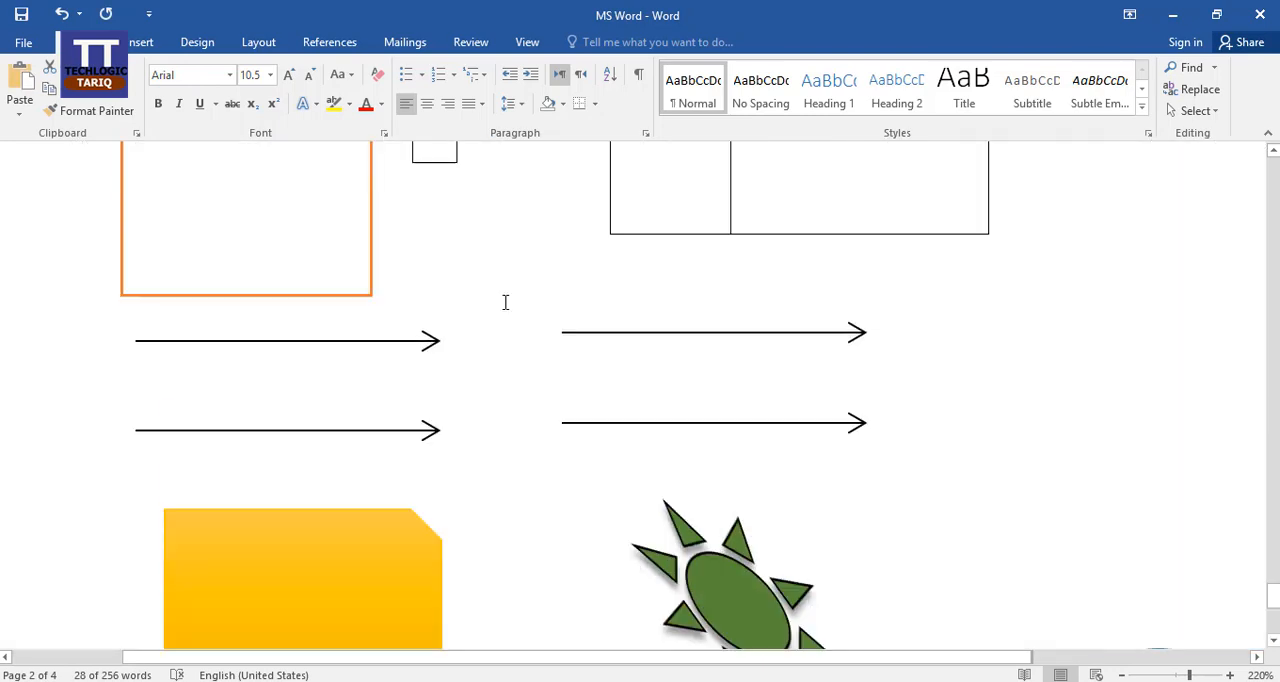
{"action": "scroll", "coordinate": [505, 302], "scroll_direction": "up", "scroll_amount": 3}
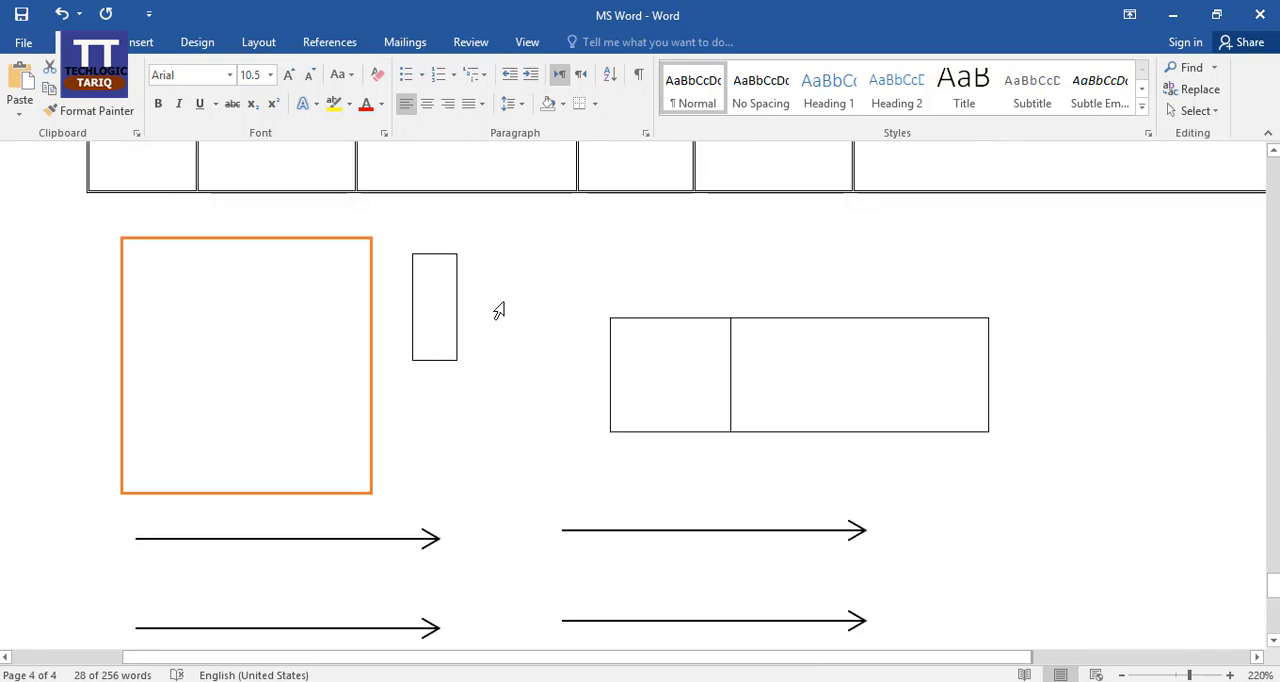
{"action": "left_click", "coordinate": [187, 266]}
{"action": "key", "text": "ctrl+v"}
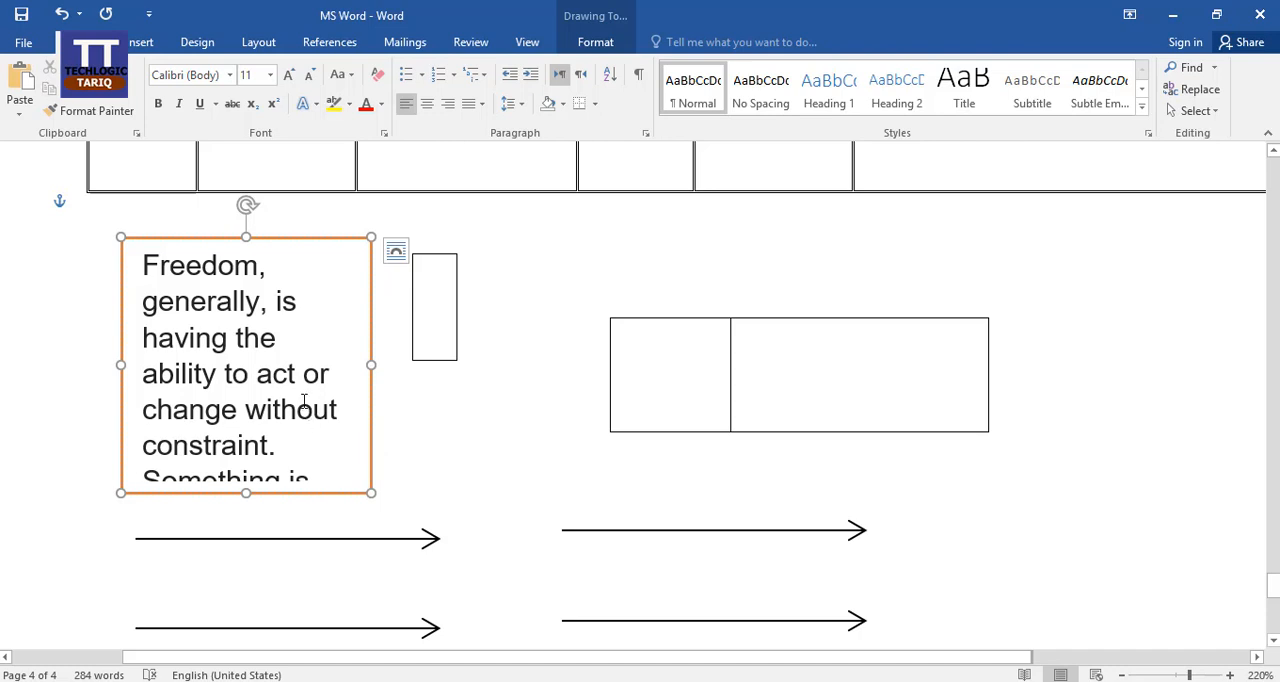
Delete the small single-cell table beside the text box.
{"action": "left_click", "coordinate": [445, 359]}
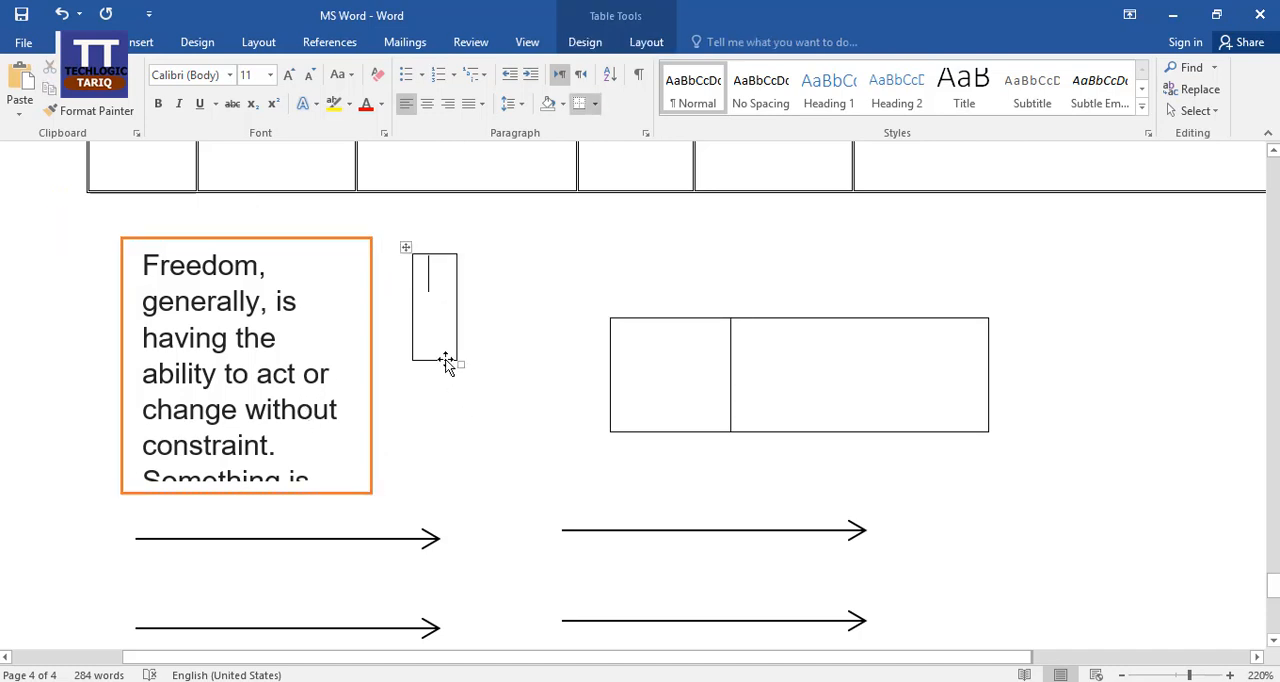
{"action": "left_click", "coordinate": [445, 359]}
{"action": "key", "text": "BackSpace"}
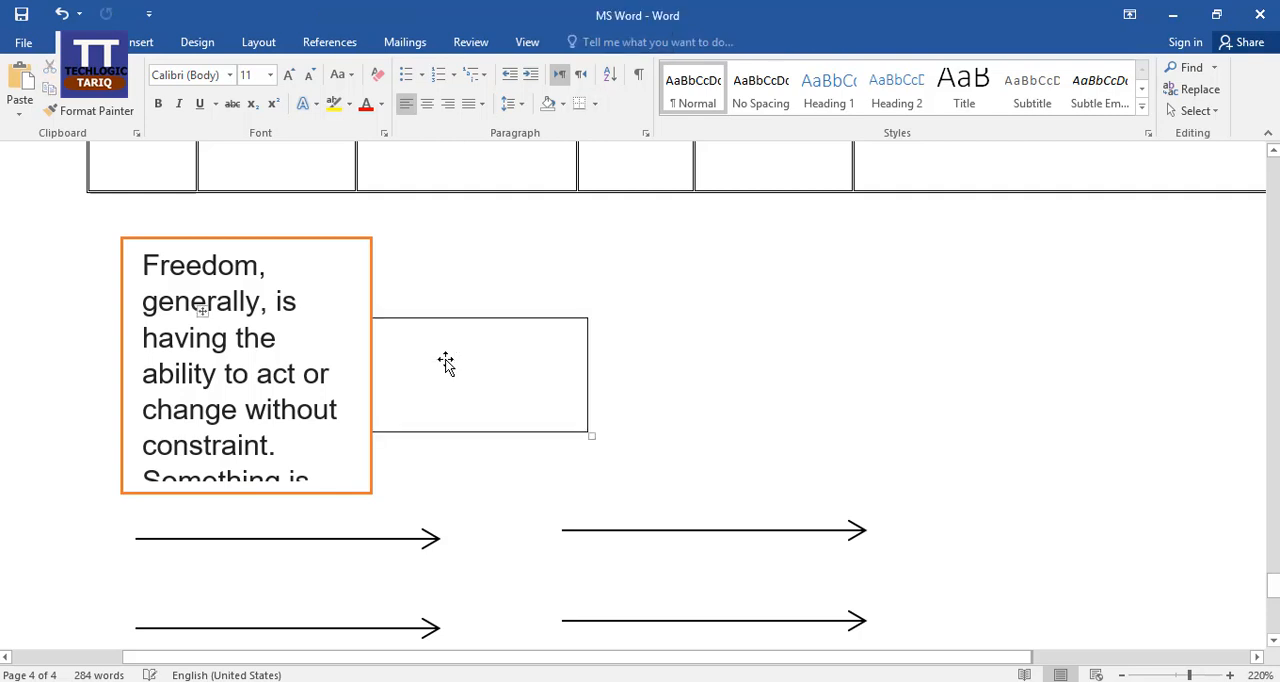
Move the text box off the two-cell table and place it between the yellow rectangle and the green sun.
{"action": "left_click", "coordinate": [486, 316]}
{"action": "left_click", "coordinate": [550, 433]}
{"action": "left_click", "coordinate": [317, 357]}
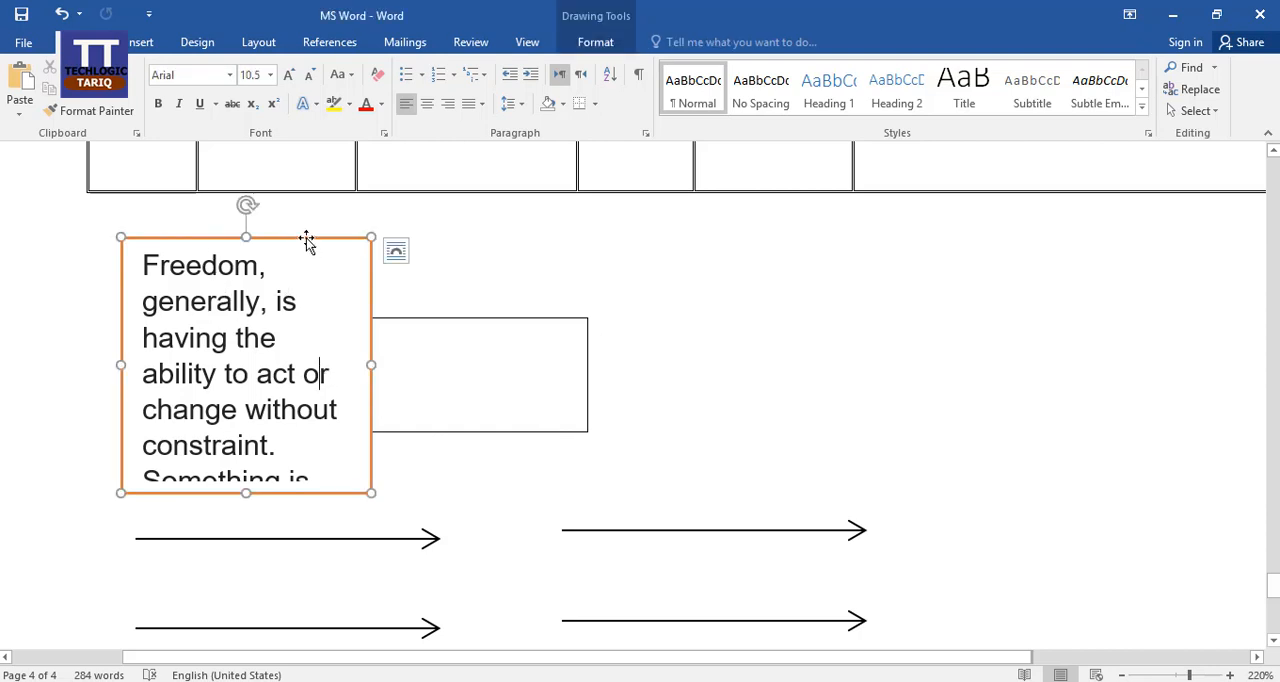
{"action": "left_click_drag", "start_coordinate": [307, 242], "coordinate": [917, 242]}
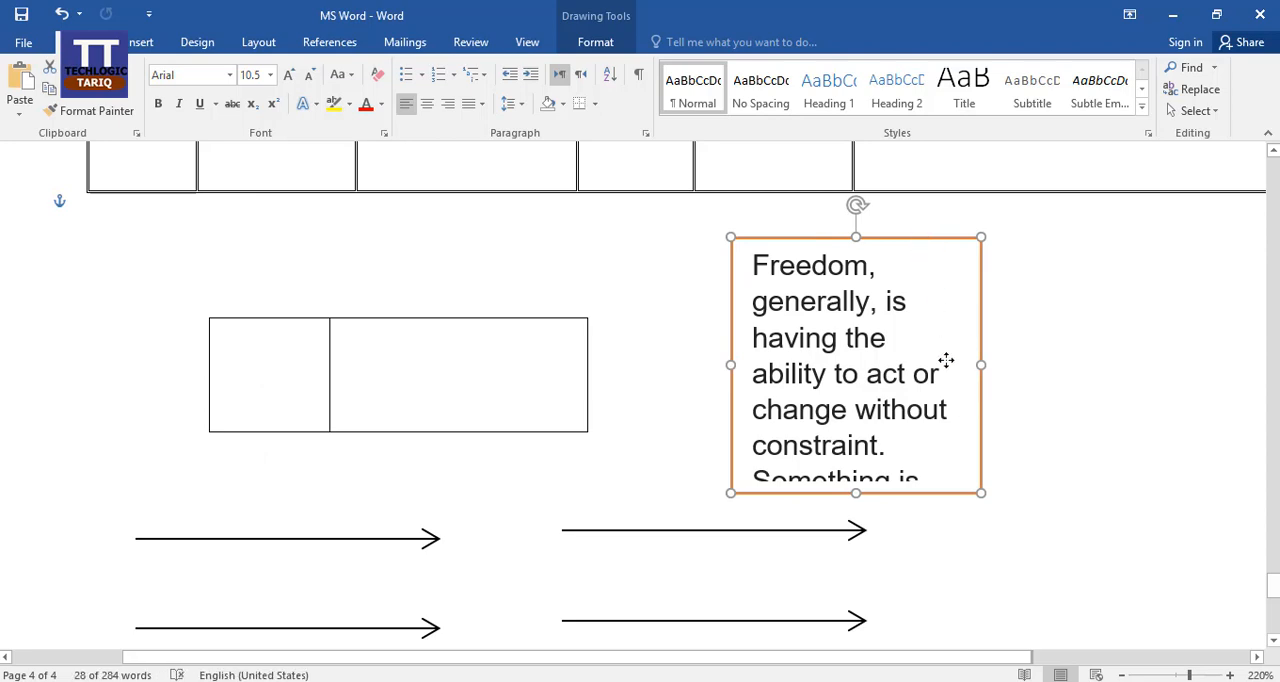
{"action": "left_click_drag", "start_coordinate": [986, 360], "coordinate": [905, 526]}
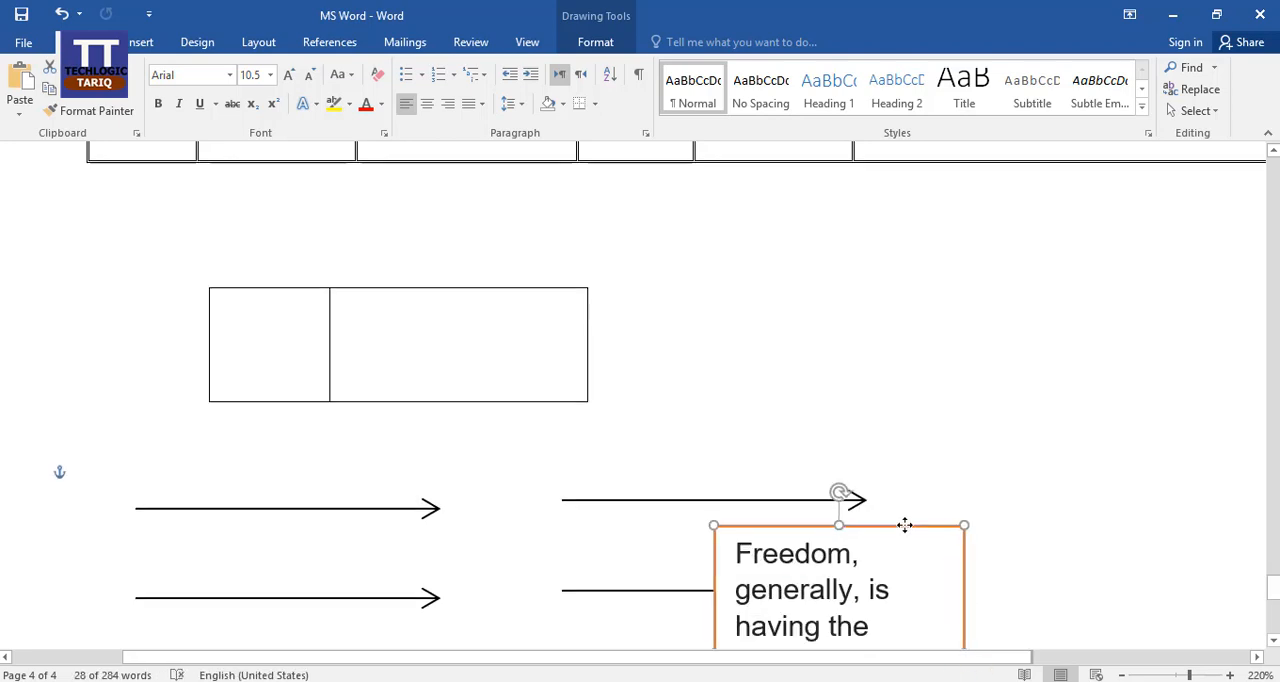
{"action": "scroll", "coordinate": [940, 436], "scroll_direction": "down", "scroll_amount": 5}
{"action": "scroll", "coordinate": [940, 436], "scroll_direction": "up", "scroll_amount": 5}
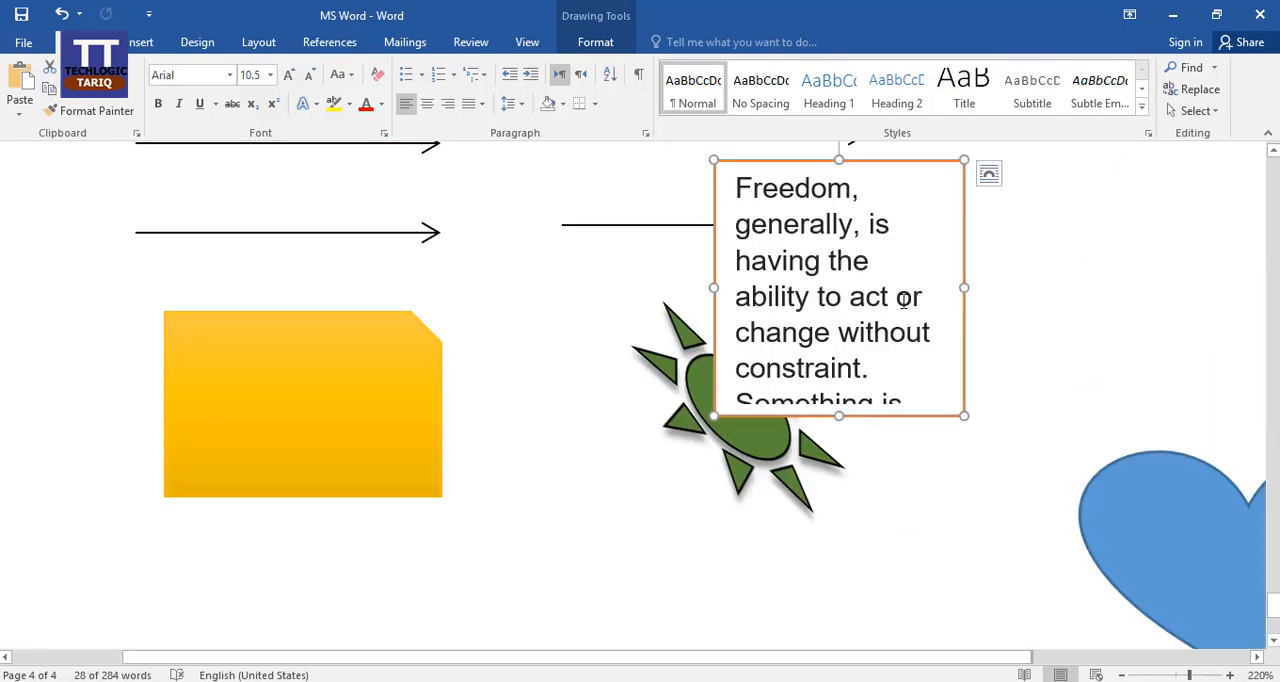
{"action": "left_click_drag", "start_coordinate": [920, 412], "coordinate": [631, 557]}
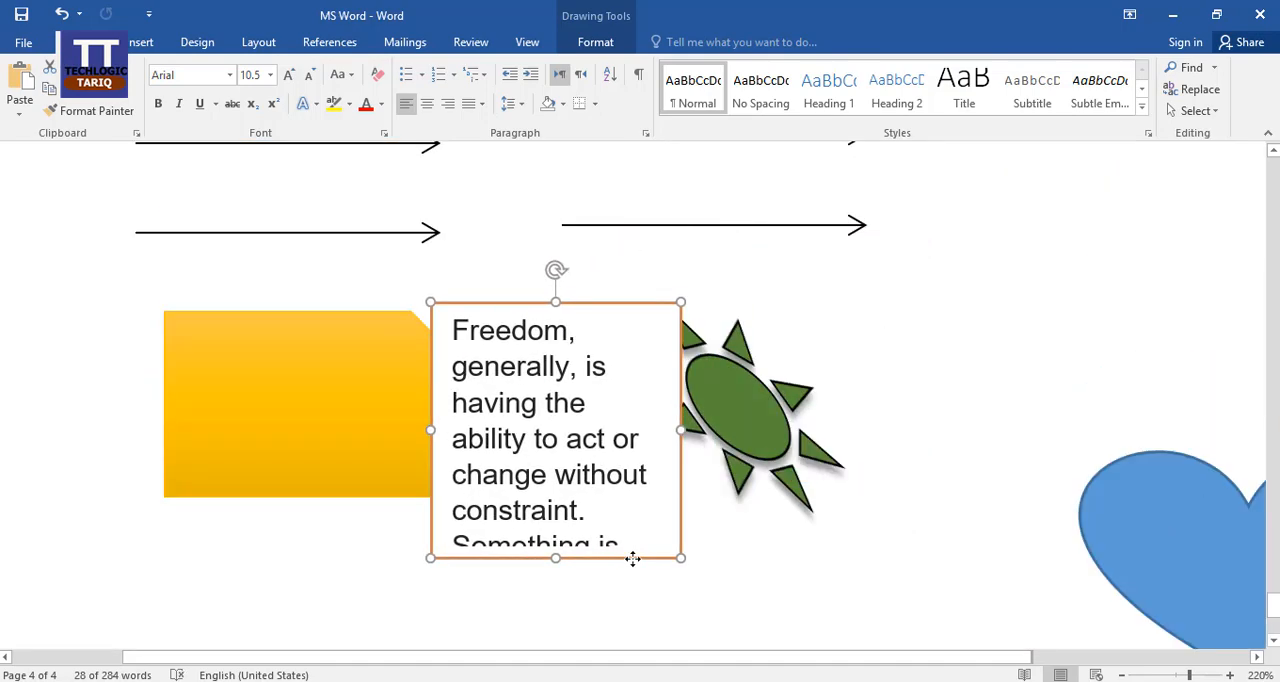
Push the arrows and the shapes below them onto a new page.
{"action": "scroll", "coordinate": [779, 437], "scroll_direction": "down", "scroll_amount": 5}
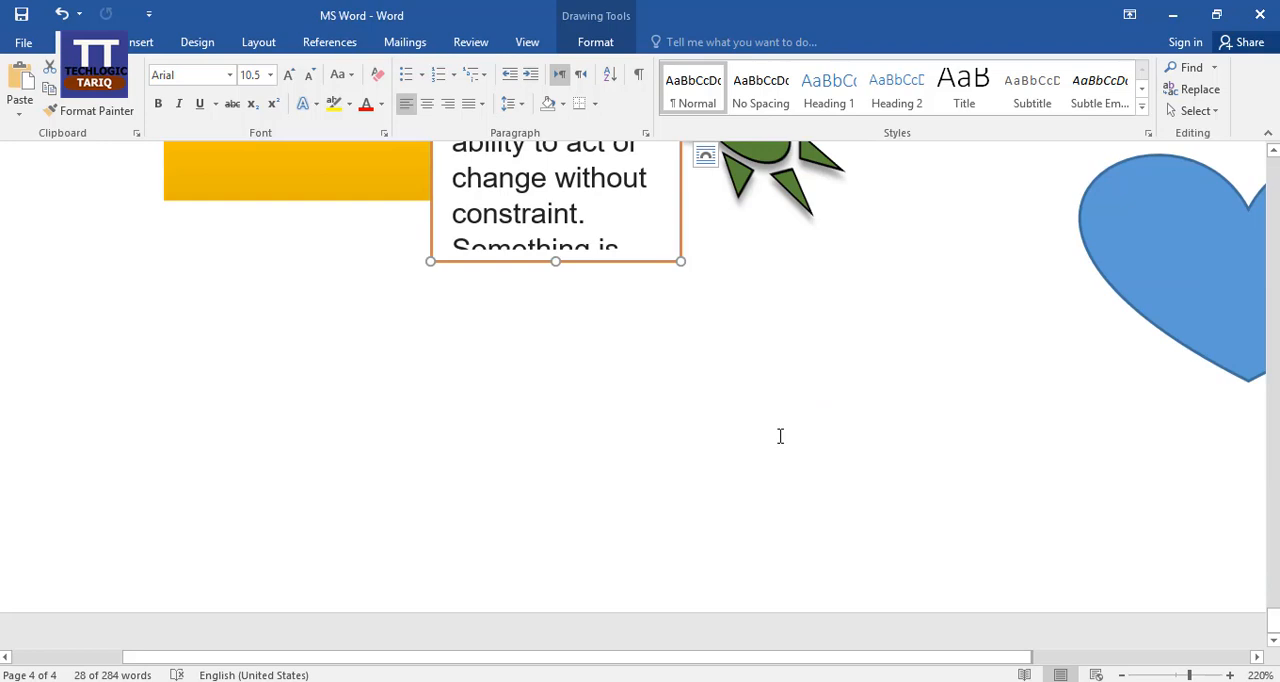
{"action": "key", "text": "ctrl+z"}
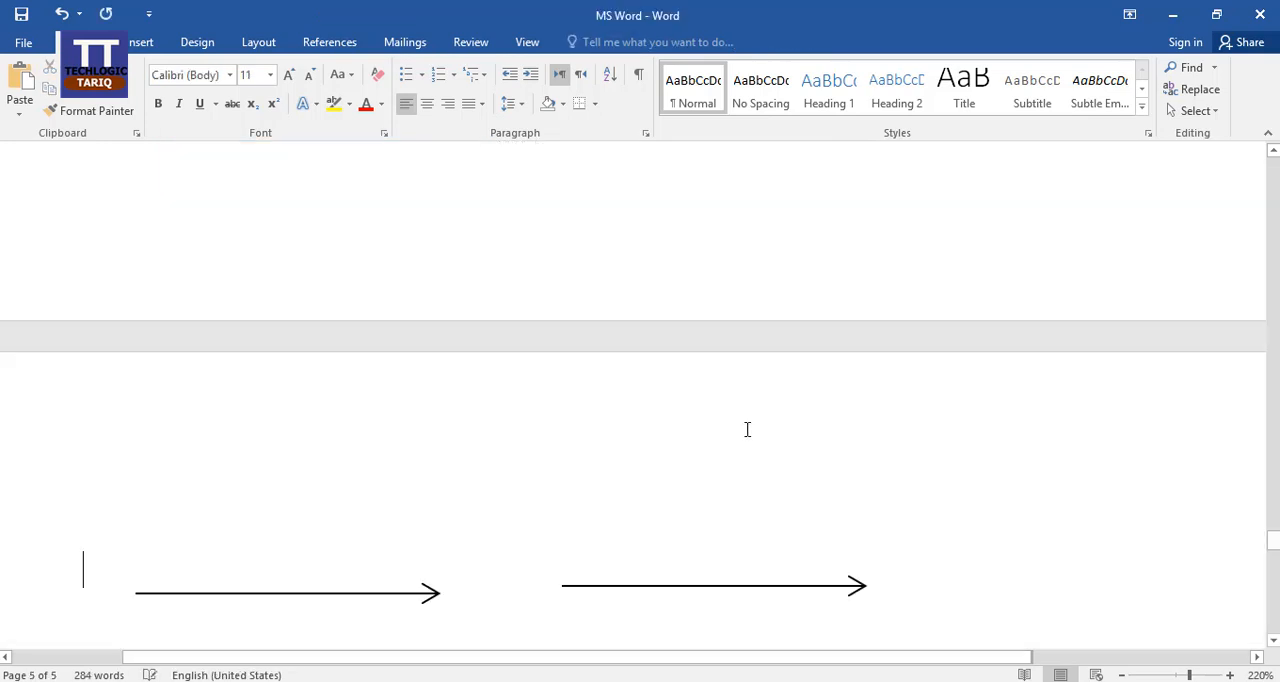
Move the text box down into the empty area of the page, well below the yellow rectangle and green sun.
{"action": "scroll", "coordinate": [724, 395], "scroll_direction": "up", "scroll_amount": 15}
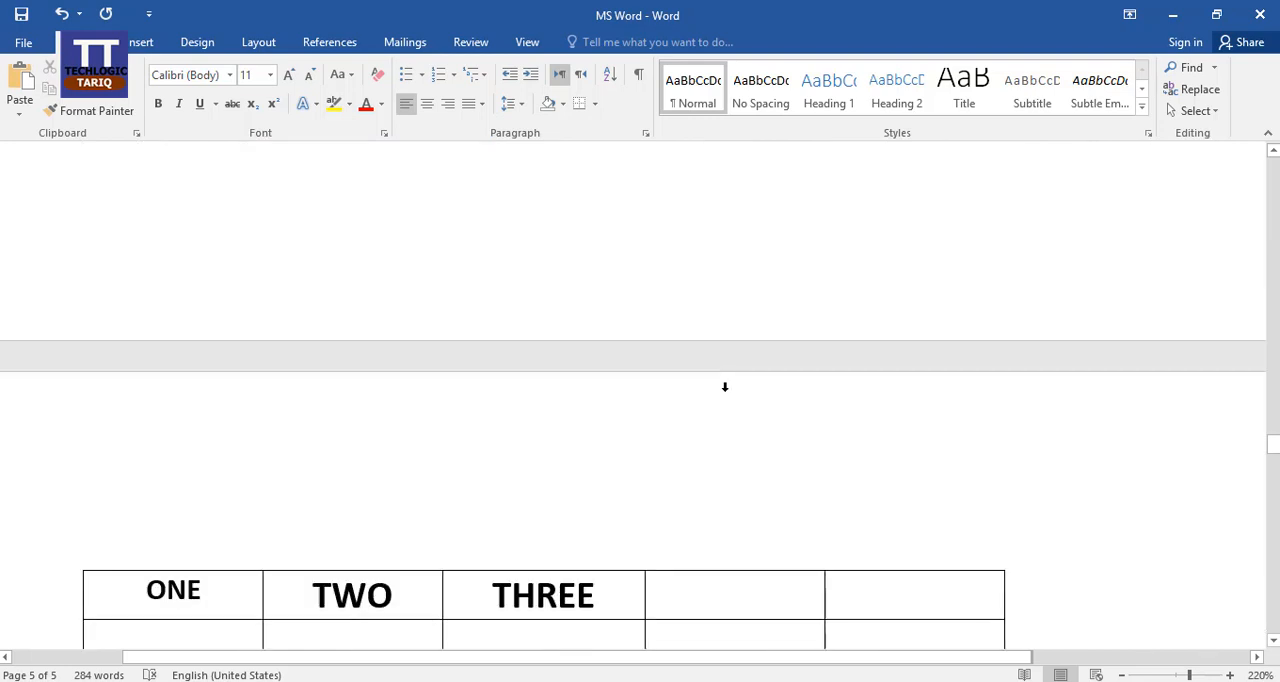
{"action": "scroll", "coordinate": [725, 387], "scroll_direction": "down", "scroll_amount": 9}
{"action": "scroll", "coordinate": [725, 389], "scroll_direction": "down", "scroll_amount": 8}
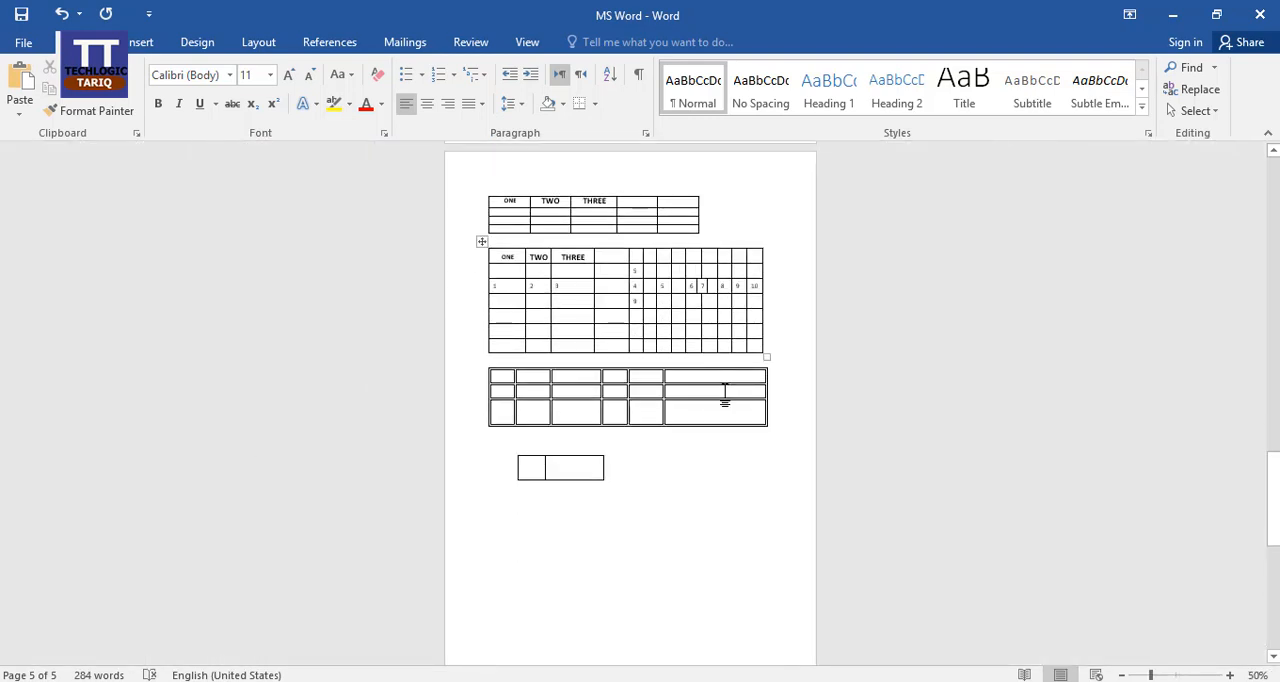
{"action": "scroll", "coordinate": [724, 391], "scroll_direction": "down", "scroll_amount": 5}
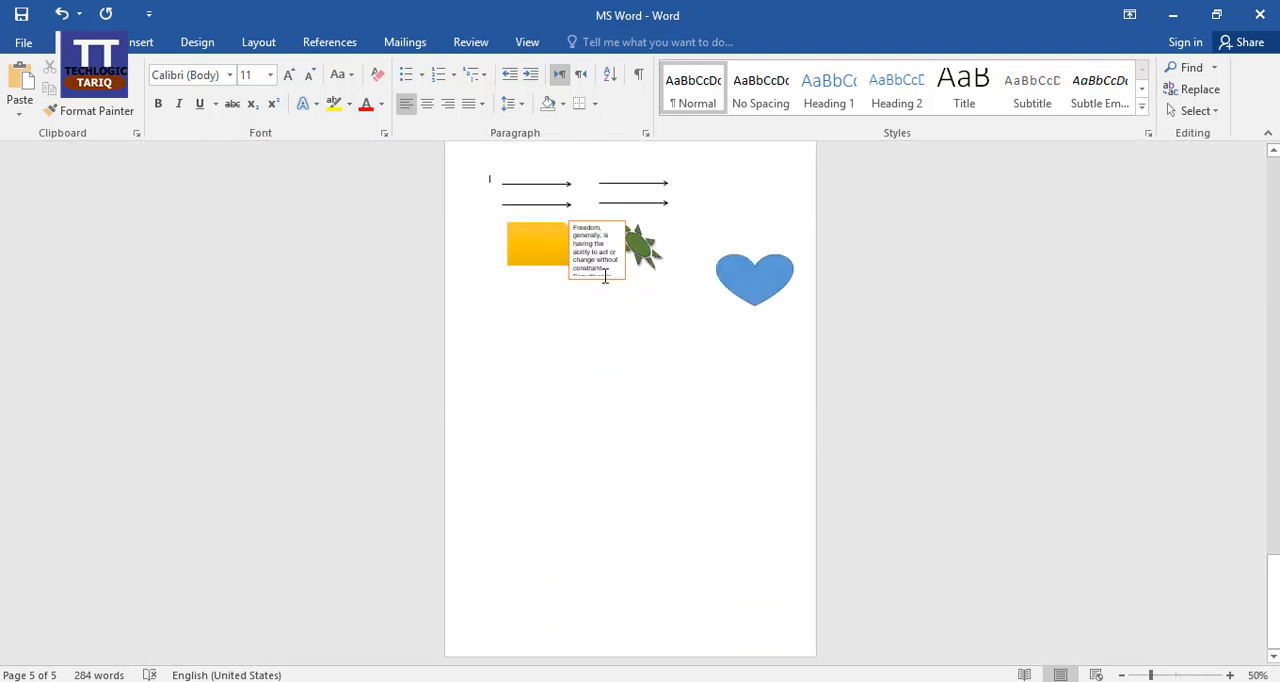
{"action": "left_click", "coordinate": [598, 283]}
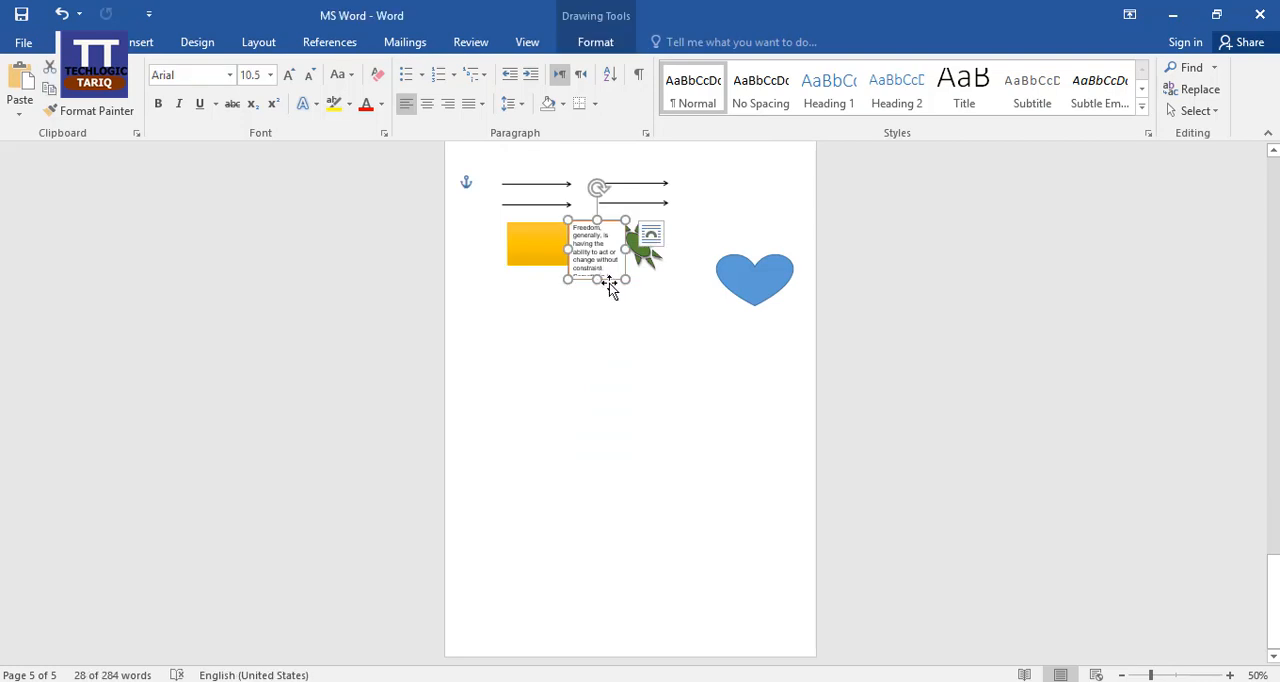
{"action": "left_click_drag", "start_coordinate": [608, 286], "coordinate": [625, 349]}
{"action": "left_click_drag", "start_coordinate": [618, 417], "coordinate": [623, 457]}
Enlarge the text box from its upper-left corner so the whole paragraph fits, and place the cursor on the empty line below the text.
{"action": "scroll", "coordinate": [754, 431], "scroll_direction": "up", "scroll_amount": 7}
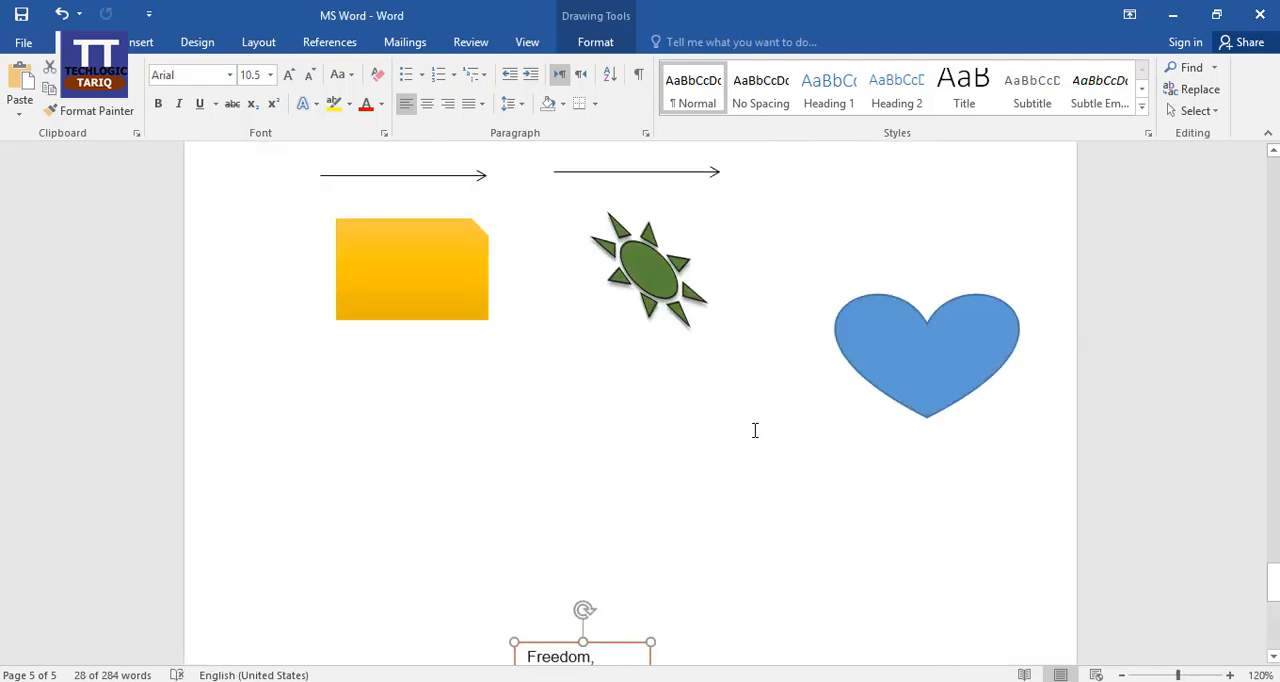
{"action": "scroll", "coordinate": [755, 430], "scroll_direction": "up", "scroll_amount": 3}
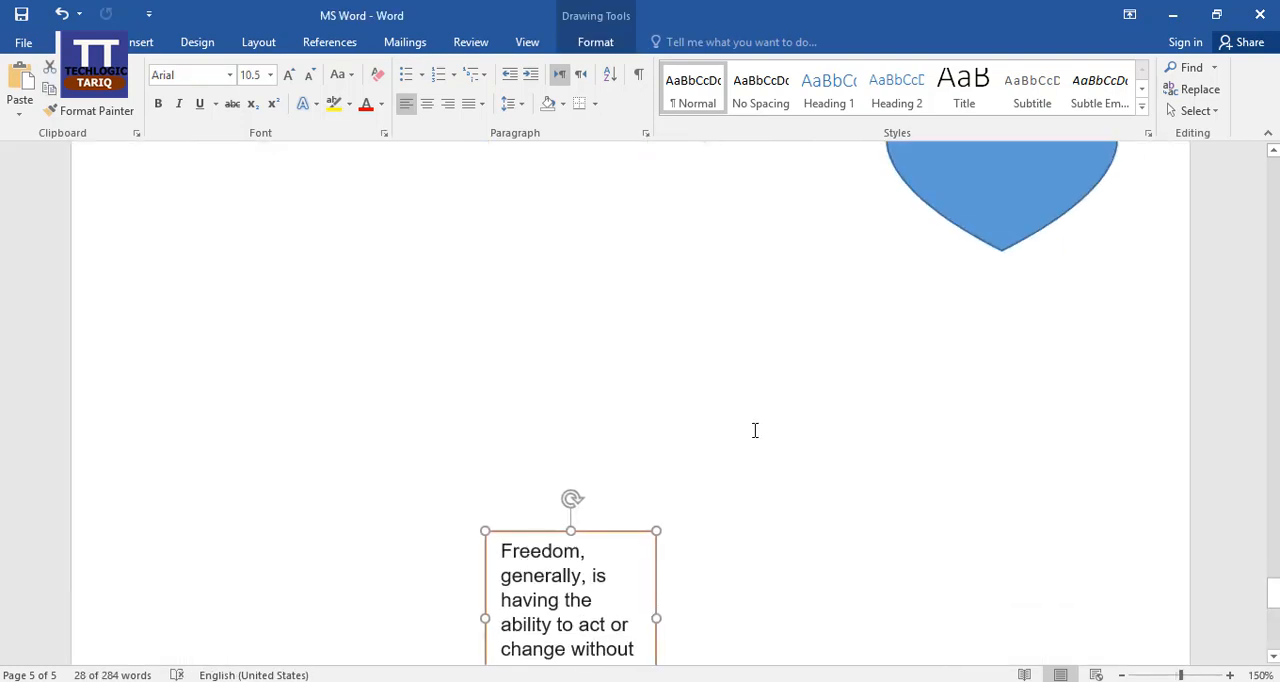
{"action": "scroll", "coordinate": [820, 374], "scroll_direction": "up", "scroll_amount": 1}
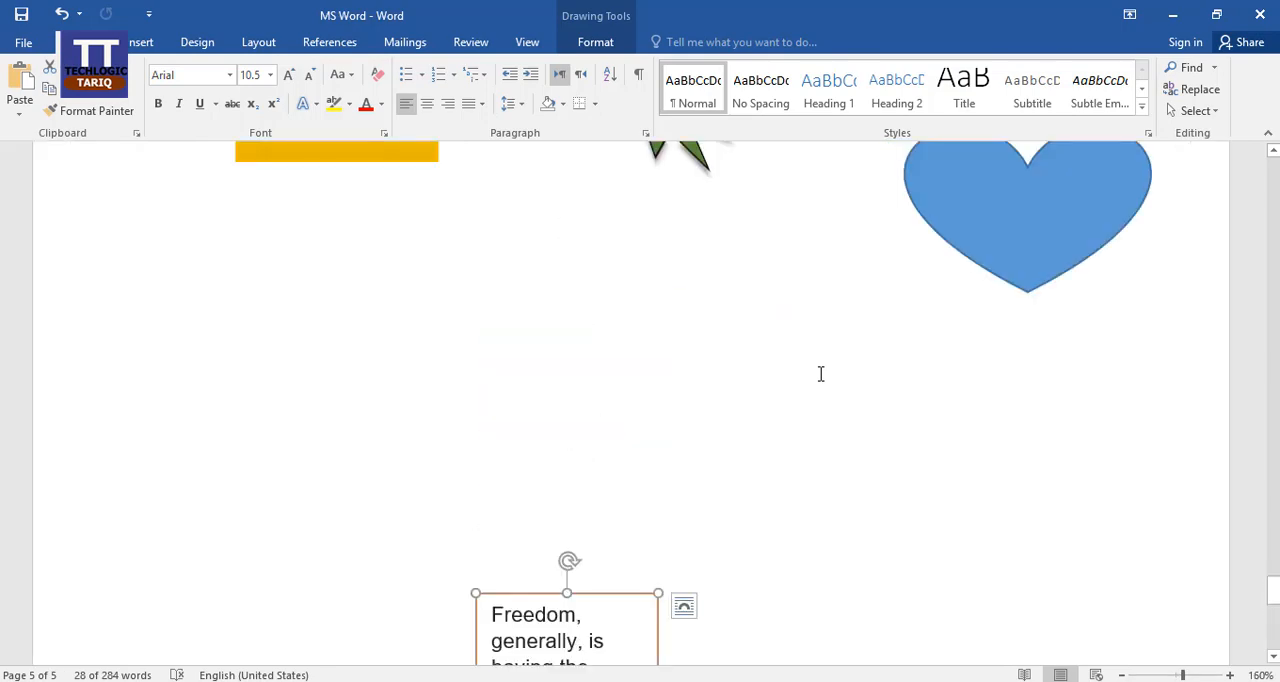
{"action": "scroll", "coordinate": [815, 382], "scroll_direction": "down", "scroll_amount": 1}
{"action": "scroll", "coordinate": [785, 360], "scroll_direction": "down", "scroll_amount": 3}
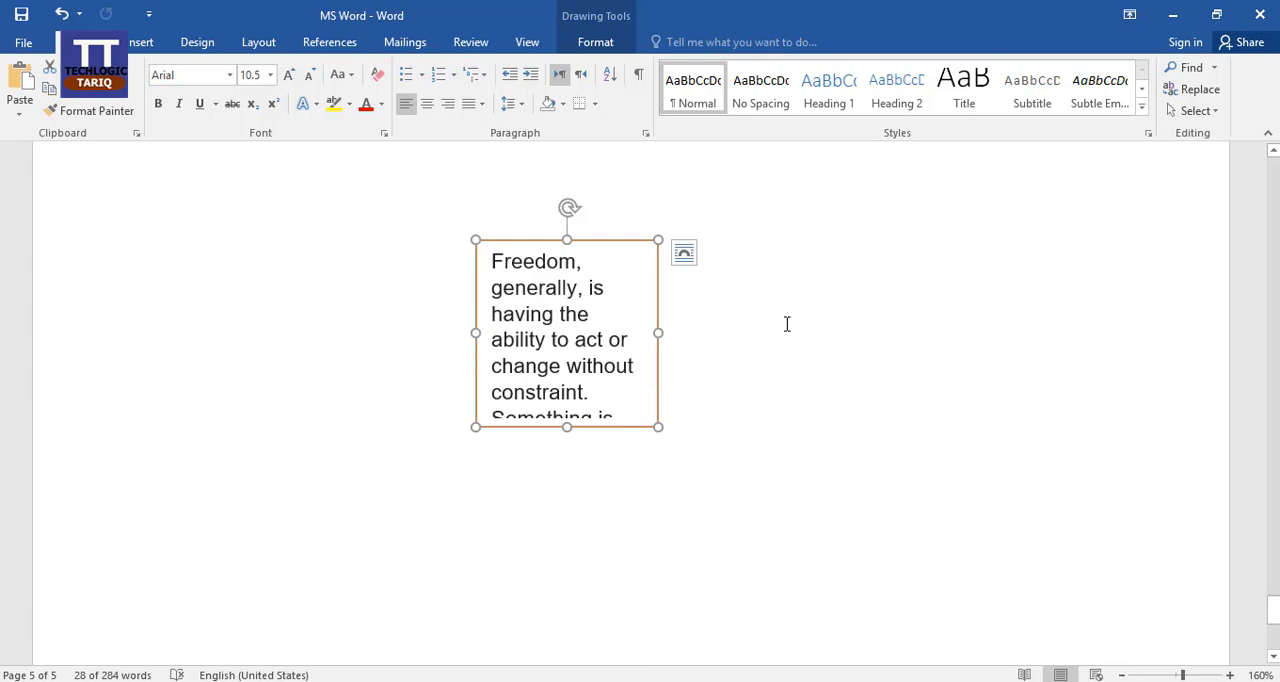
{"action": "left_click", "coordinate": [684, 252]}
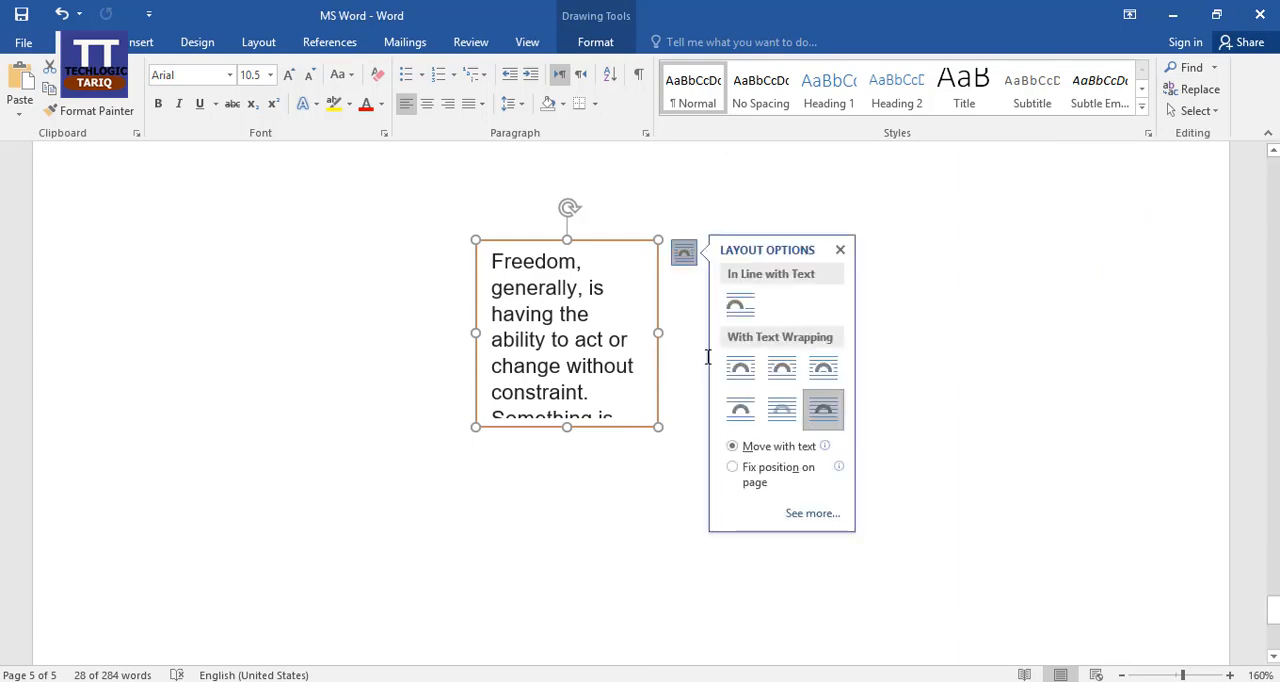
{"action": "left_click_drag", "start_coordinate": [475, 238], "coordinate": [215, 199]}
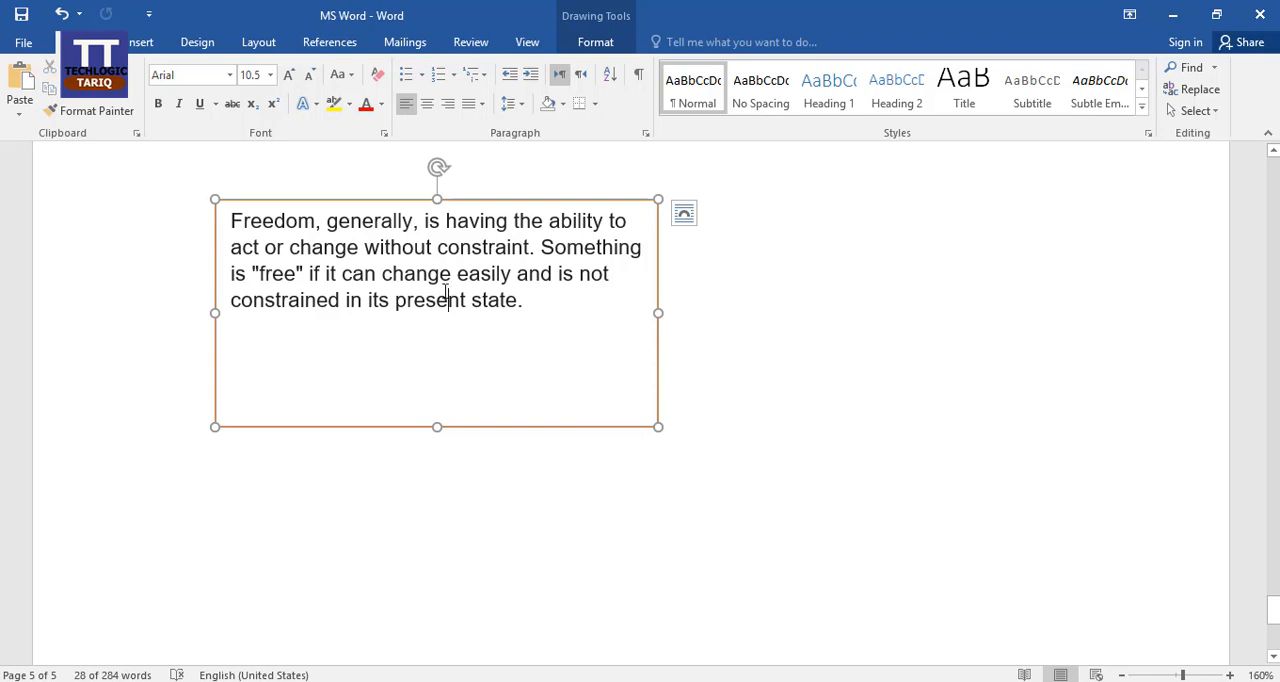
{"action": "left_click", "coordinate": [452, 334]}
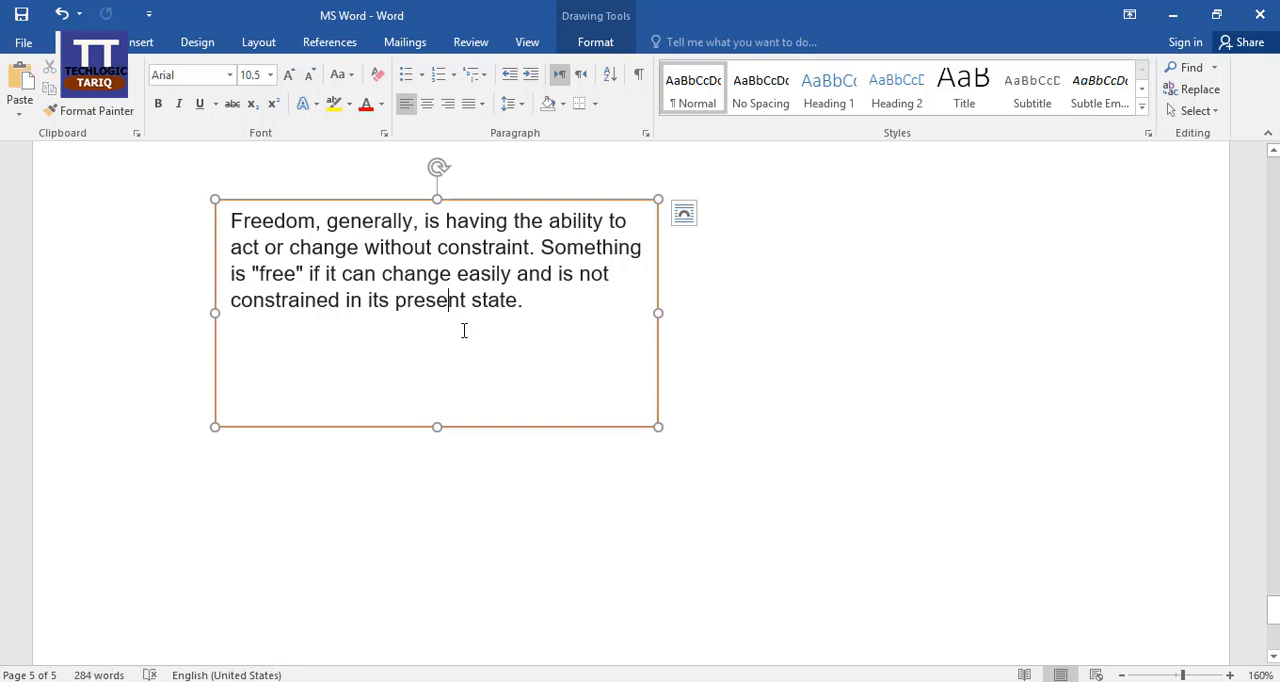
Try a black WordArt style with a blue hard shadow on the text box's paragraph and undo it.
{"action": "left_click", "coordinate": [583, 427]}
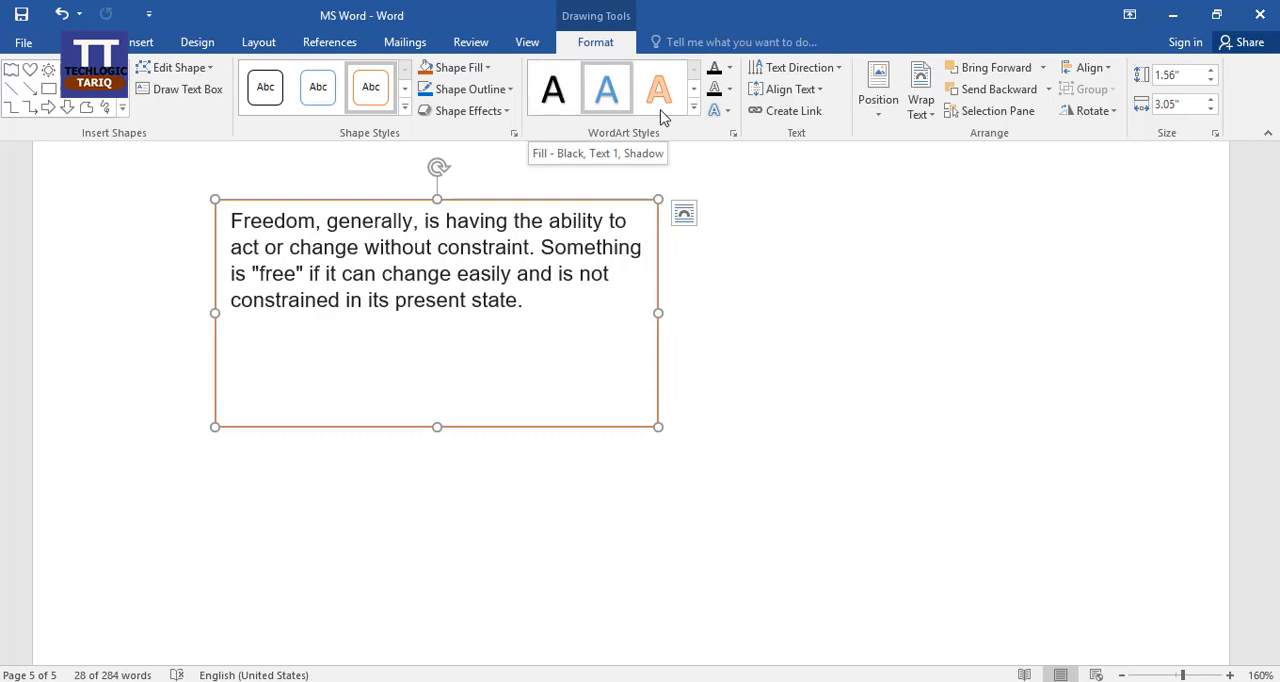
{"action": "left_click", "coordinate": [693, 107]}
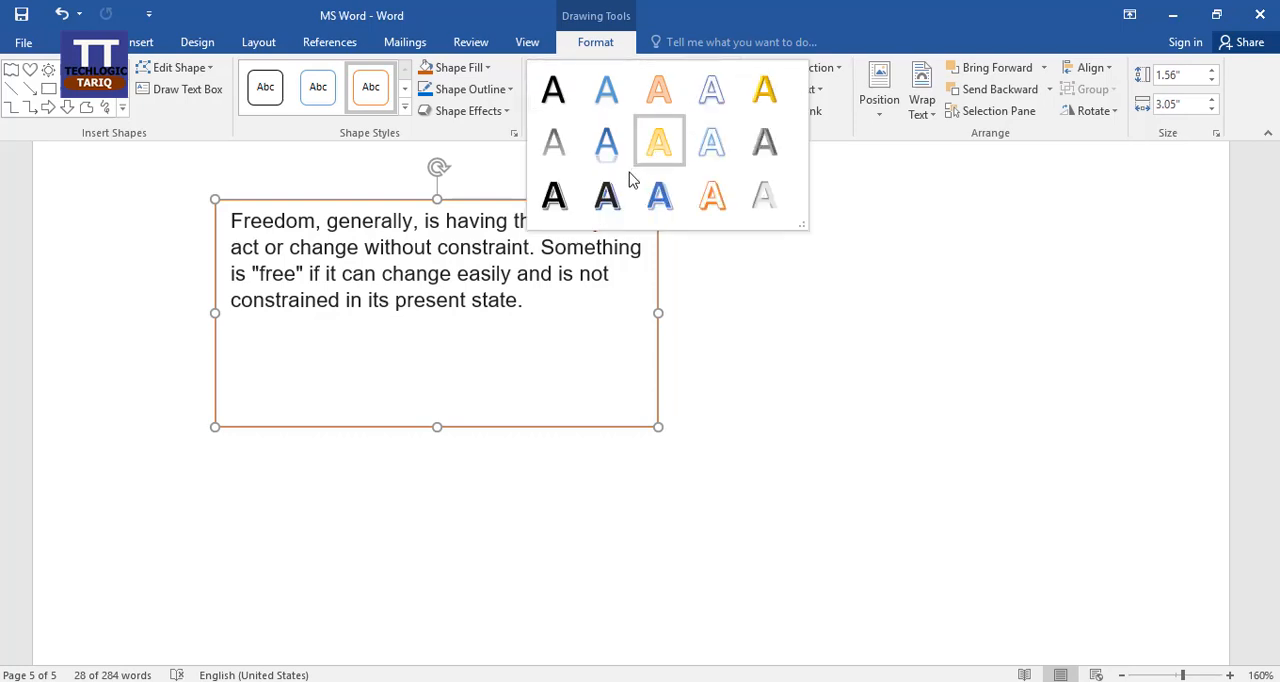
{"action": "left_click", "coordinate": [607, 195]}
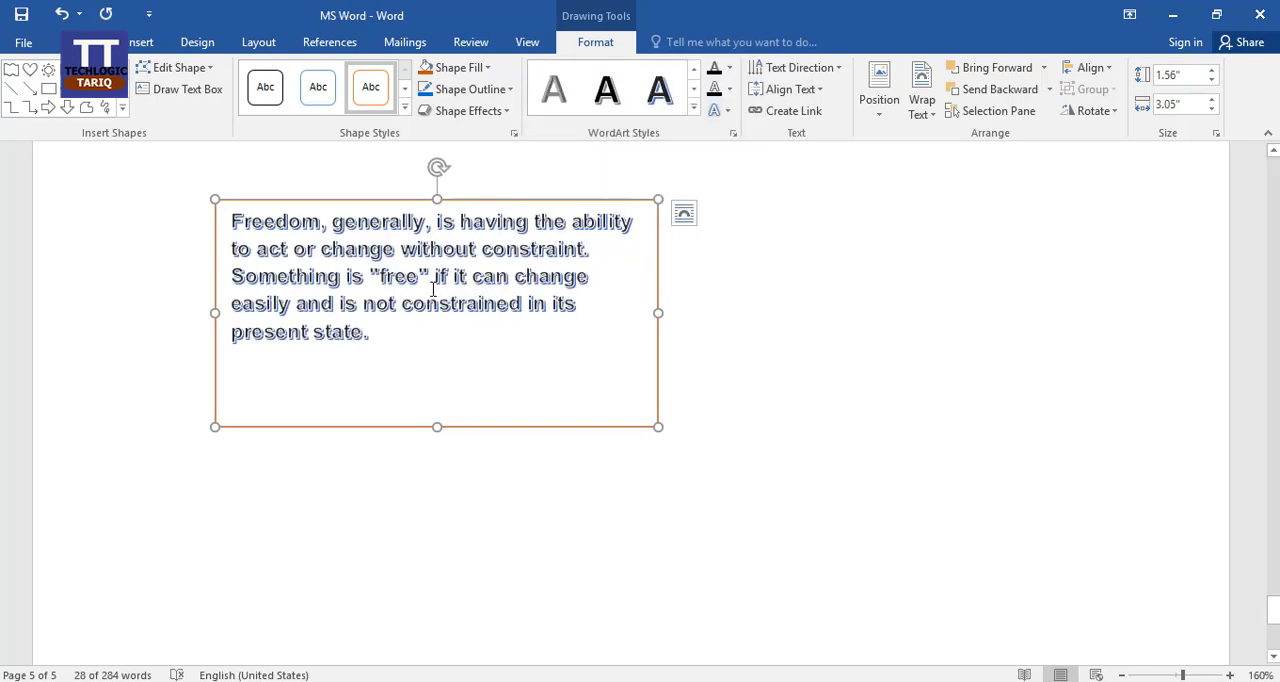
{"action": "key", "text": "ctrl+z"}
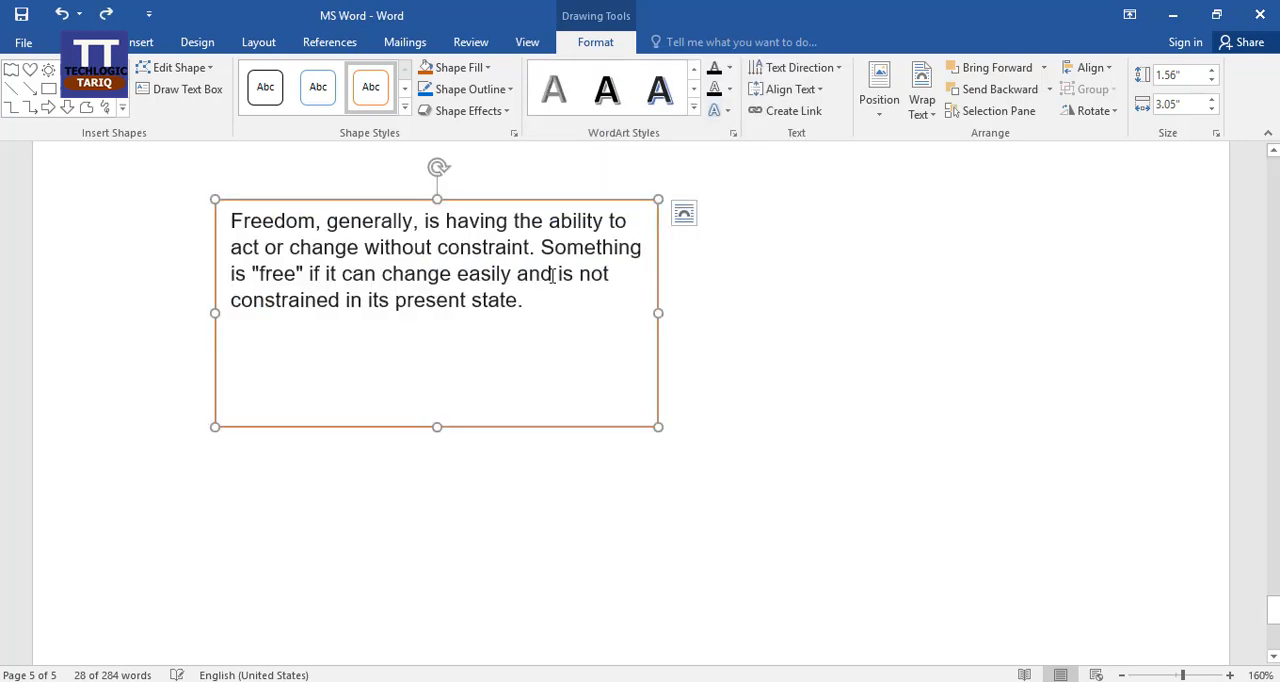
Fill the paragraph's text with dark orange and give its letters a black outline of 2¼ pt.
{"action": "left_click", "coordinate": [729, 67]}
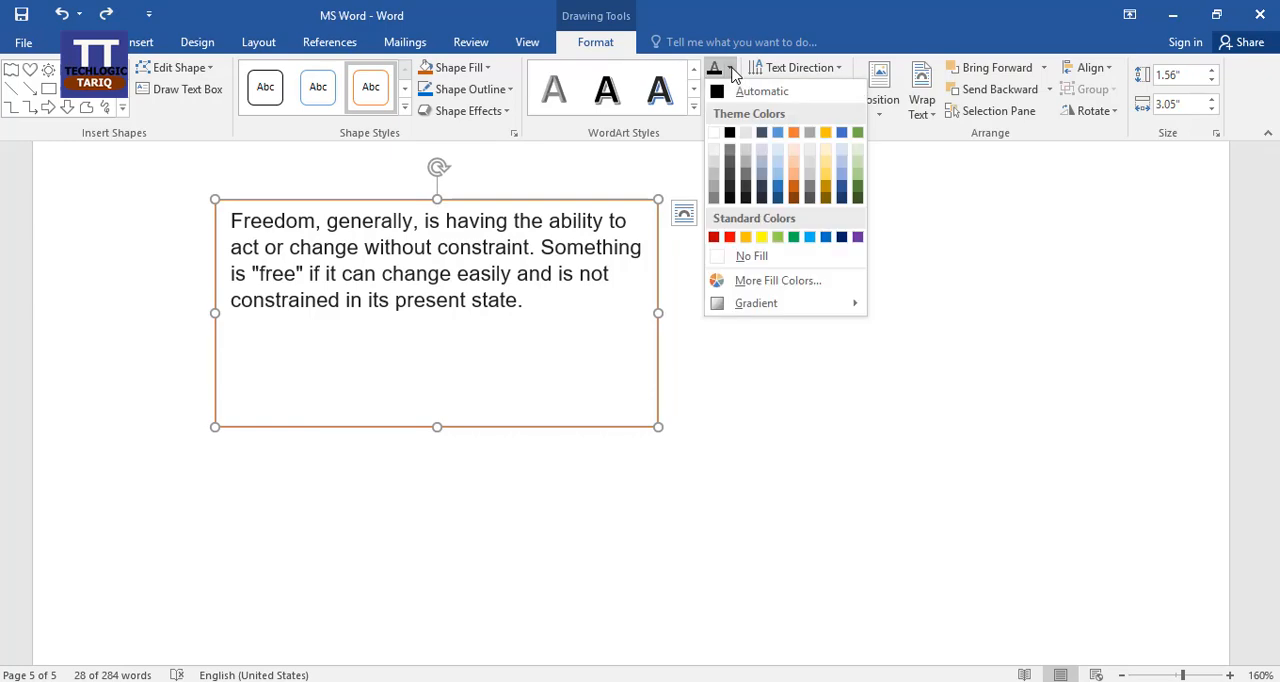
{"action": "left_click", "coordinate": [793, 185]}
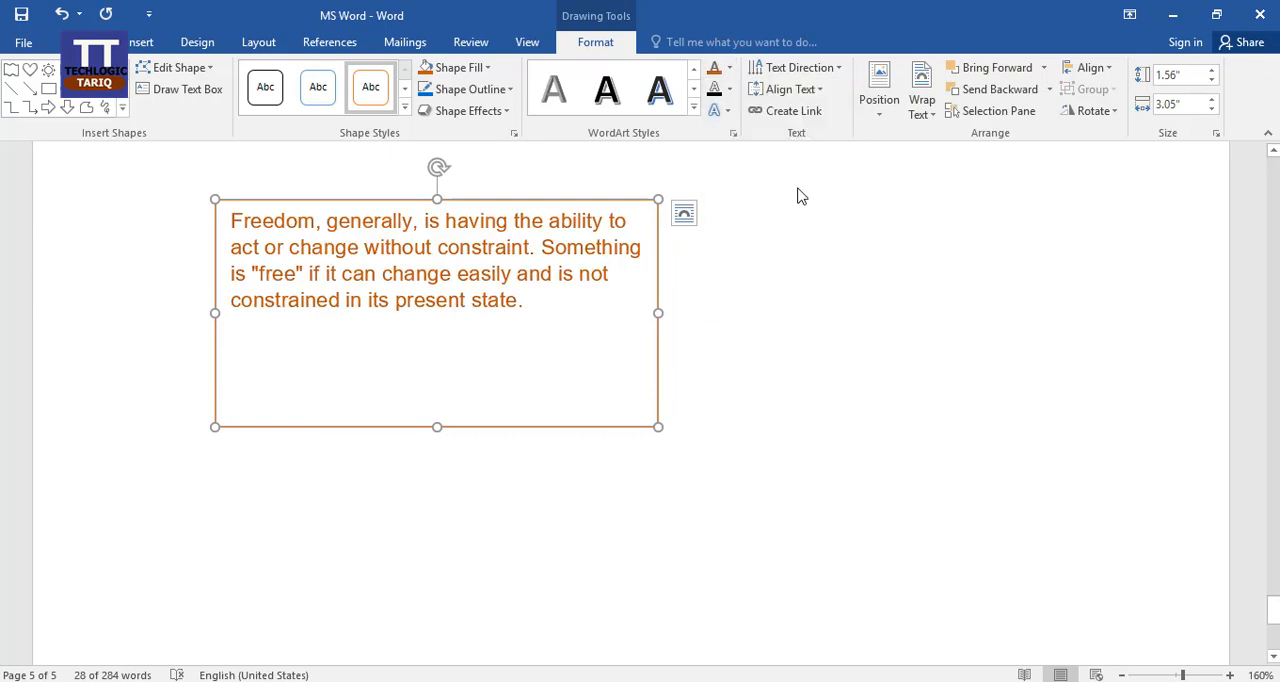
{"action": "left_click", "coordinate": [716, 89]}
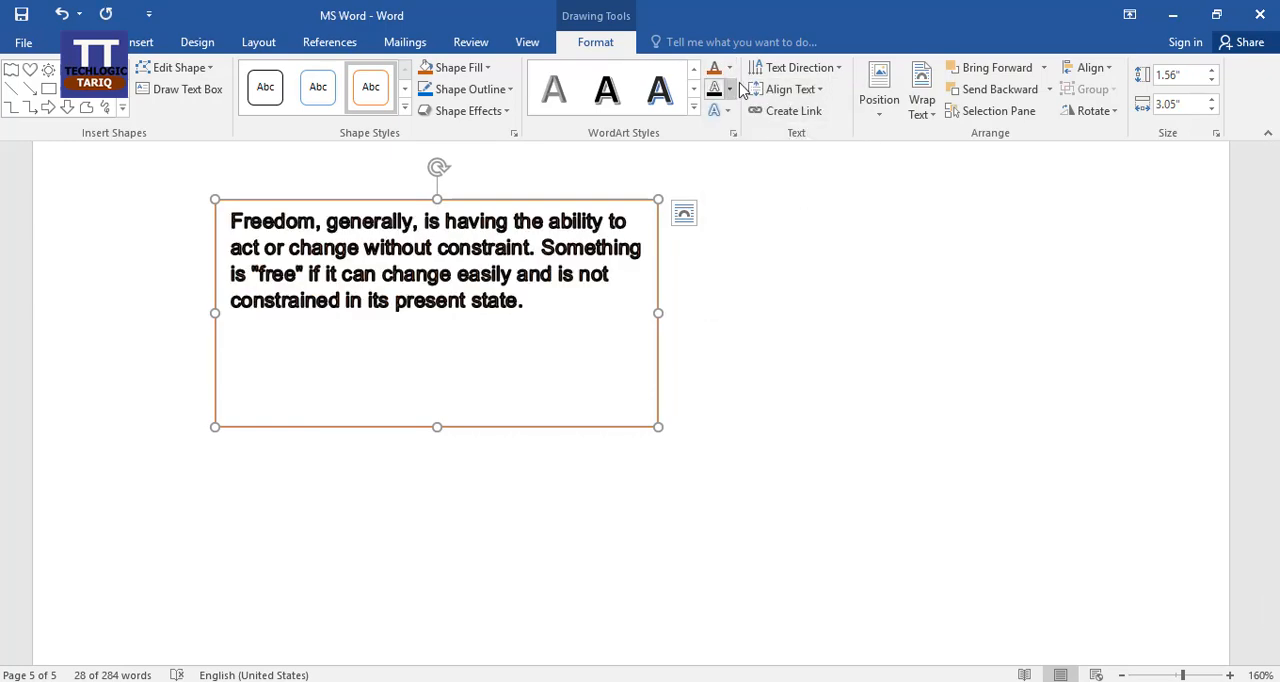
{"action": "left_click", "coordinate": [729, 89]}
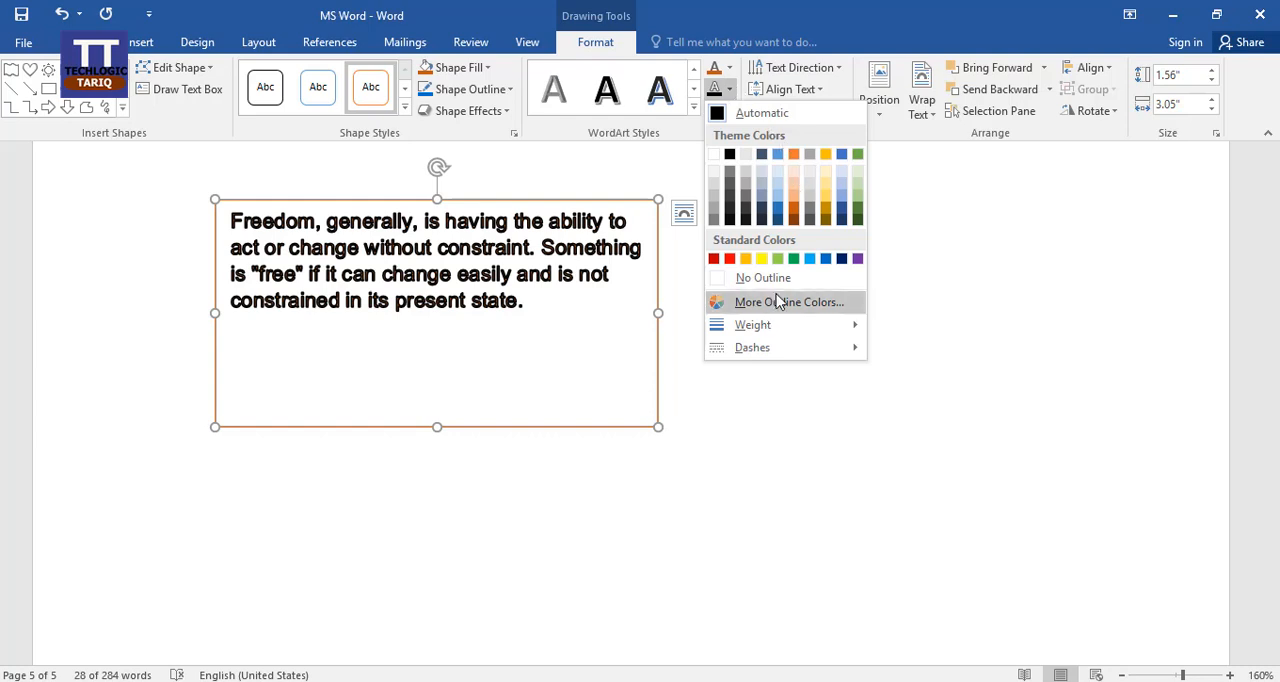
{"action": "mouse_move", "coordinate": [818, 331]}
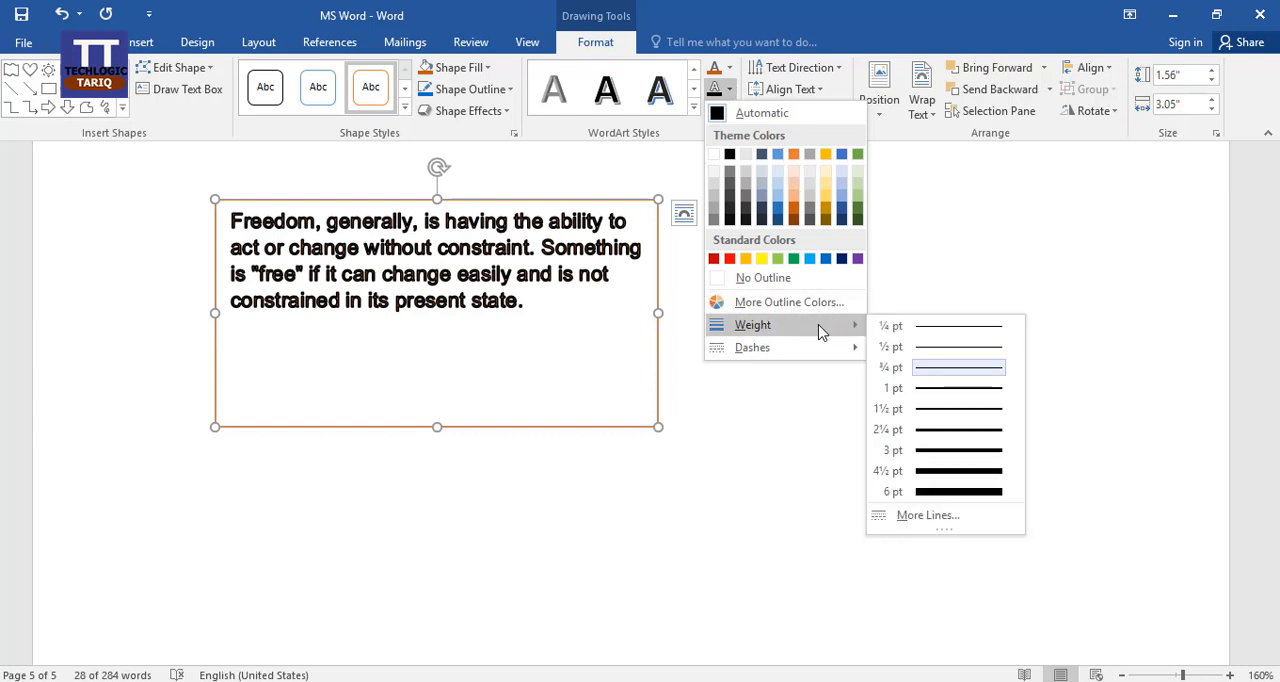
{"action": "left_click", "coordinate": [958, 430]}
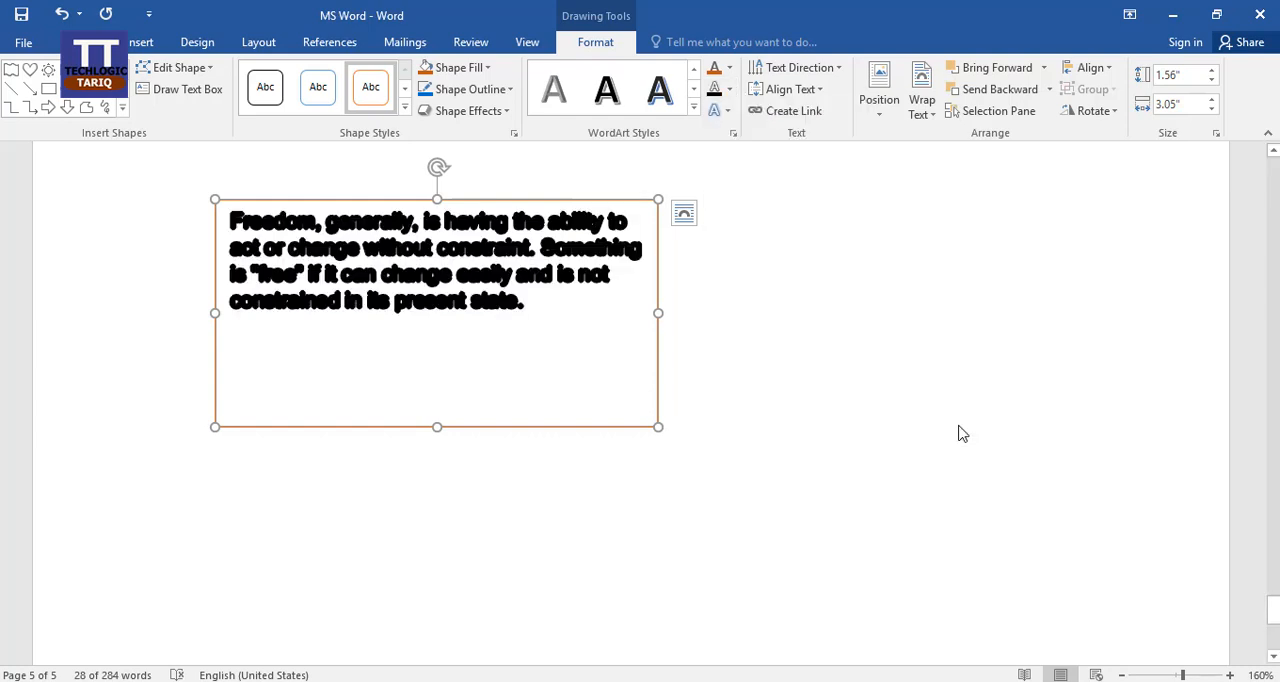
Thin the outline of the paragraph's letters to ¼ pt.
{"action": "left_click", "coordinate": [729, 111]}
{"action": "left_click", "coordinate": [730, 90]}
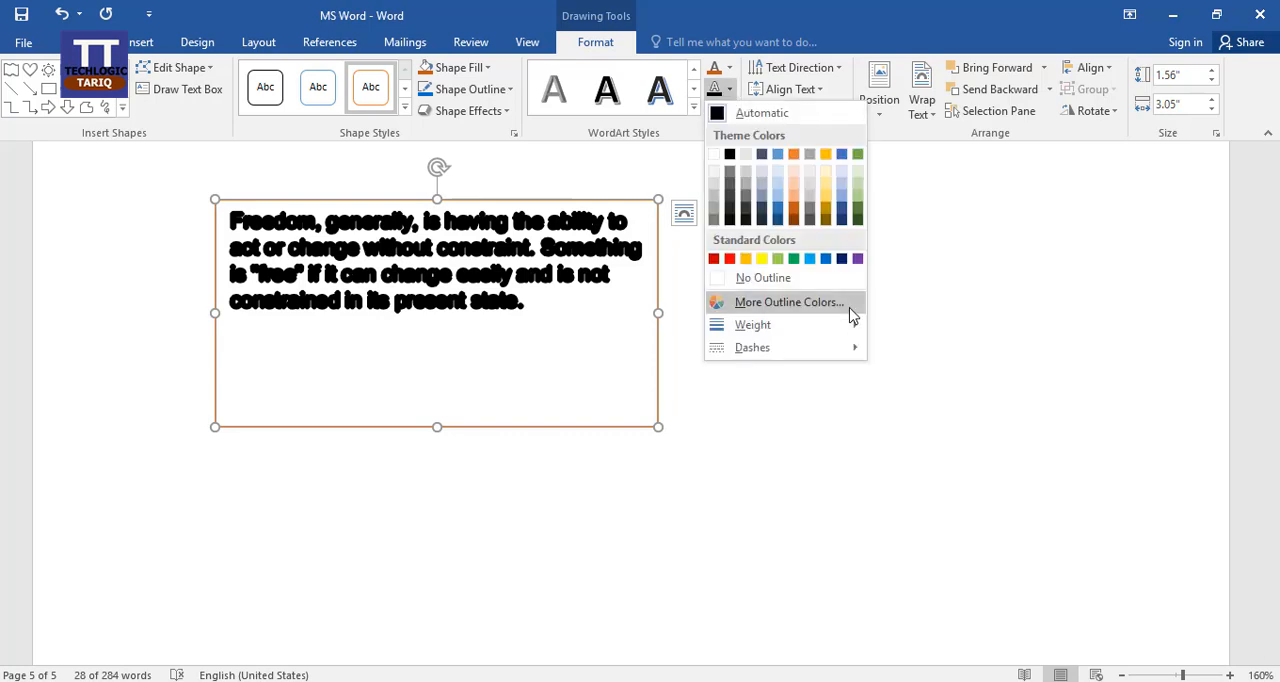
{"action": "mouse_move", "coordinate": [850, 328]}
{"action": "left_click", "coordinate": [973, 337]}
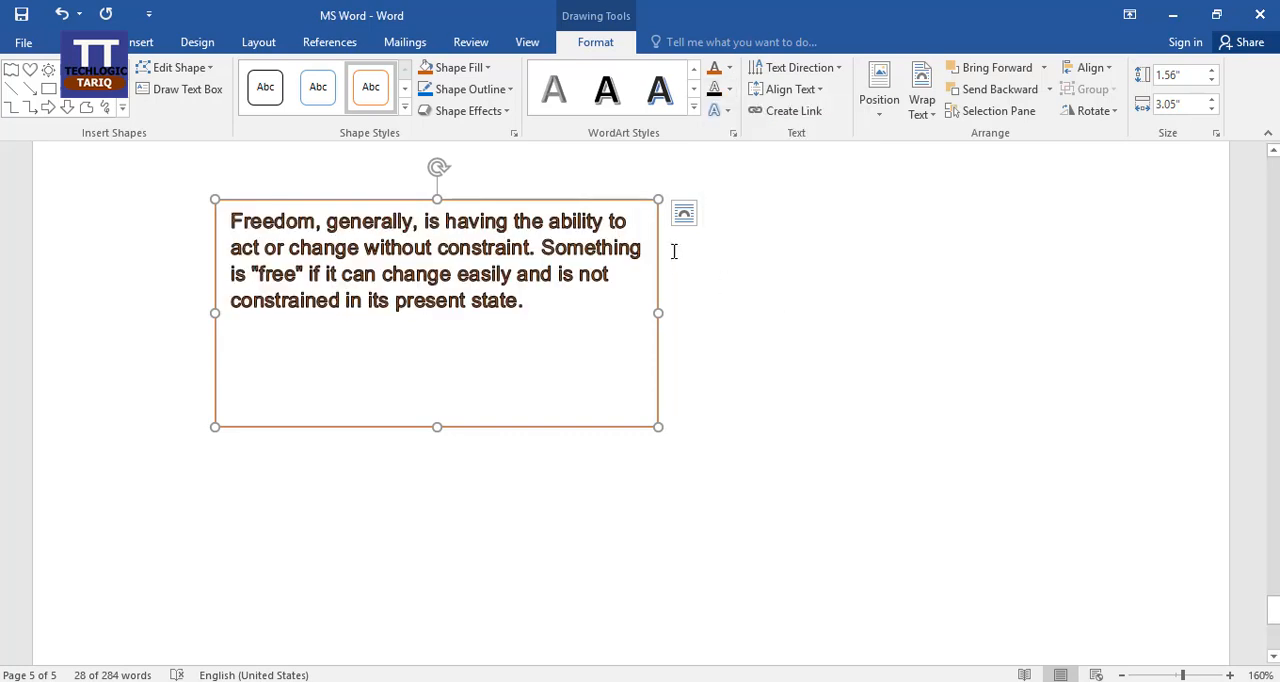
{"action": "left_click", "coordinate": [729, 67]}
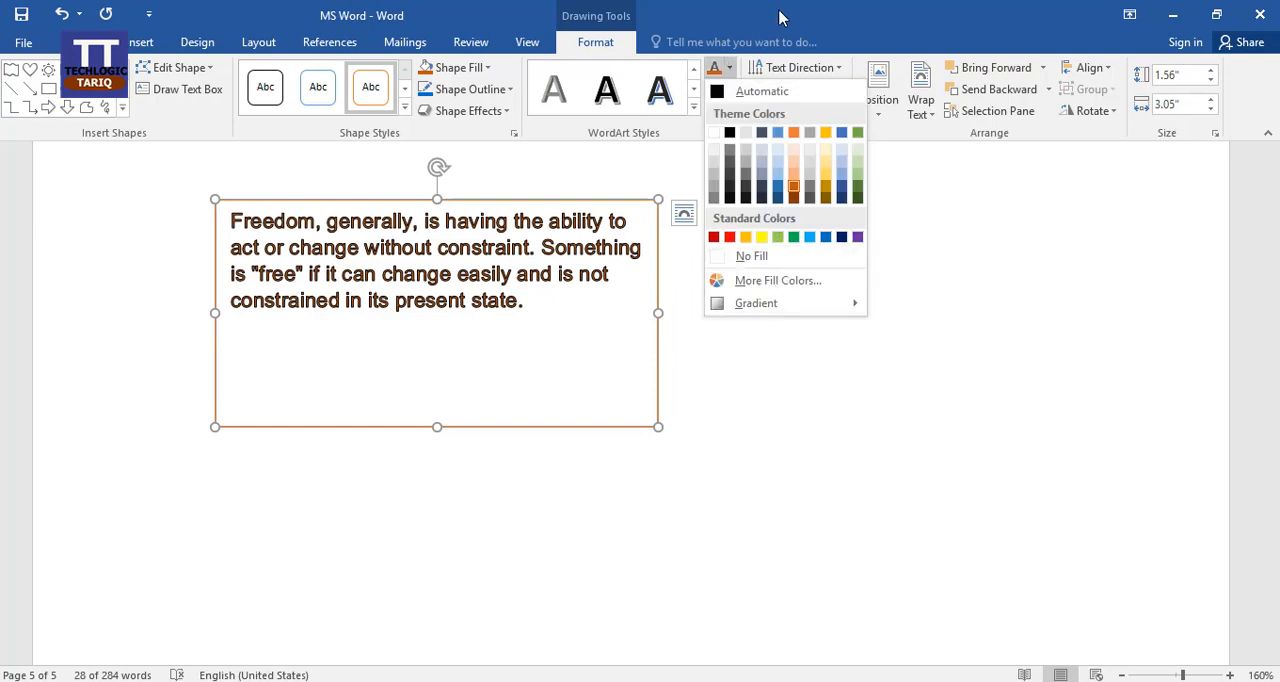
{"action": "left_click", "coordinate": [781, 17]}
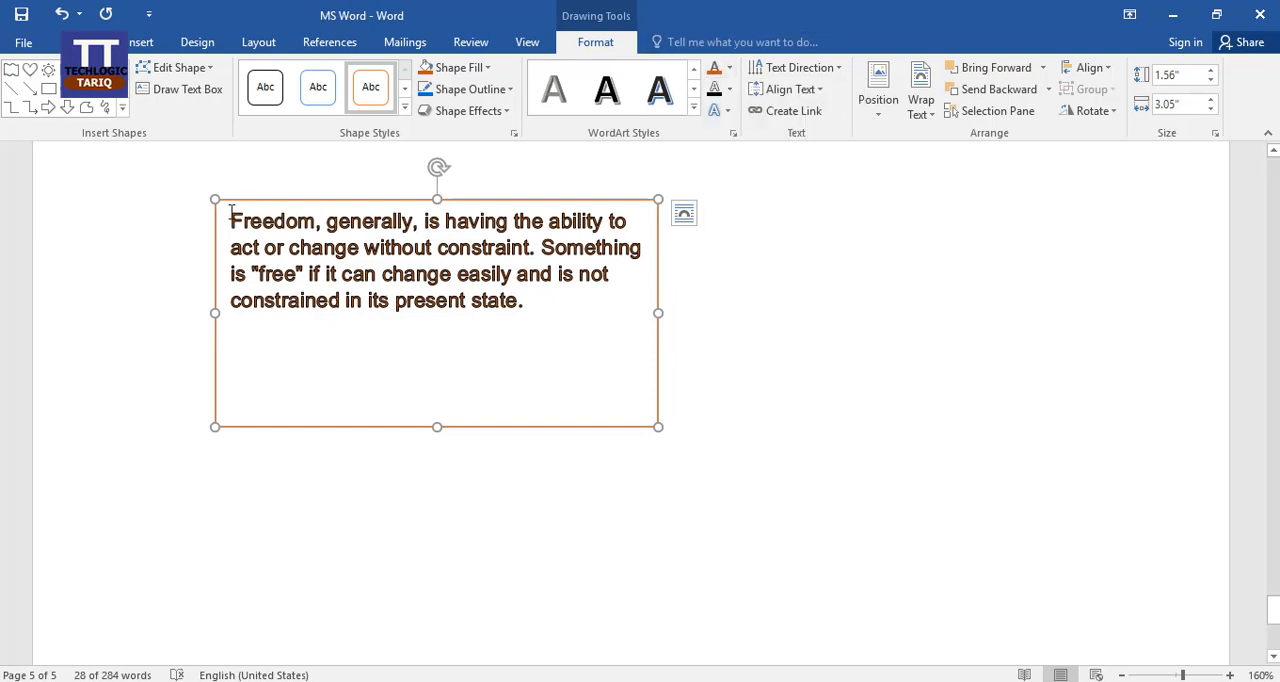
Set the font size of the whole paragraph in the text box to 12.
{"action": "left_click_drag", "start_coordinate": [231, 210], "coordinate": [536, 311]}
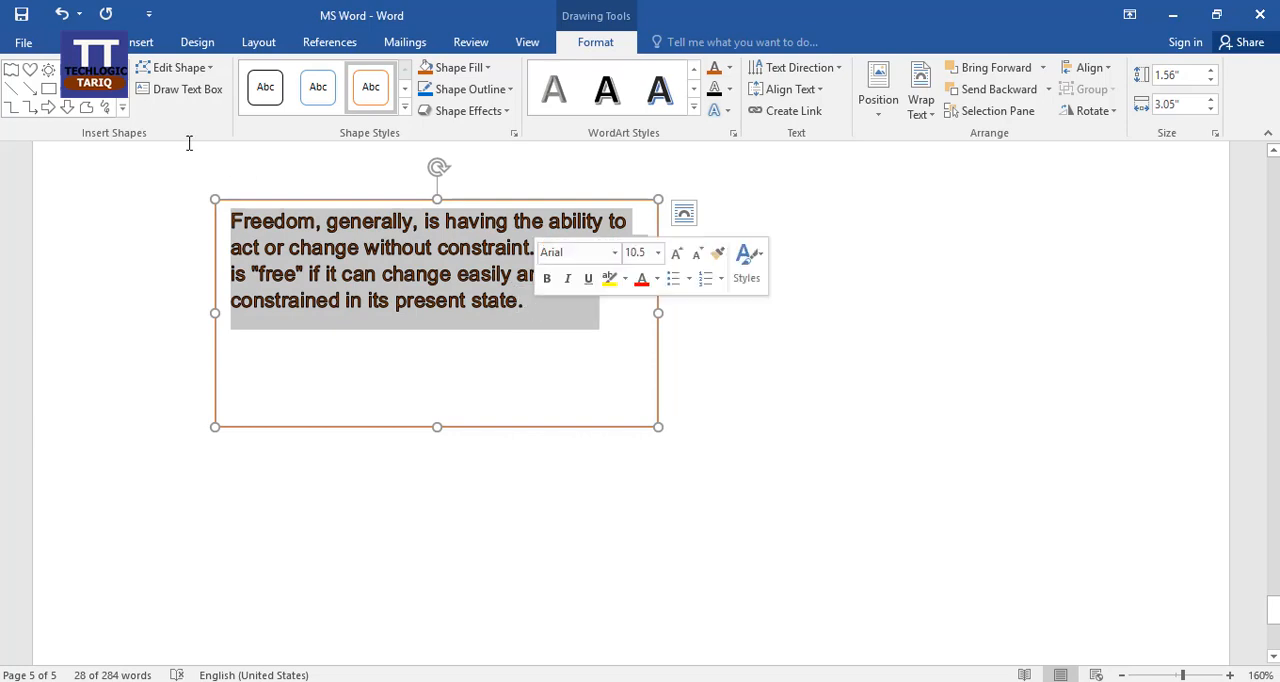
{"action": "key", "text": "ctrl"}
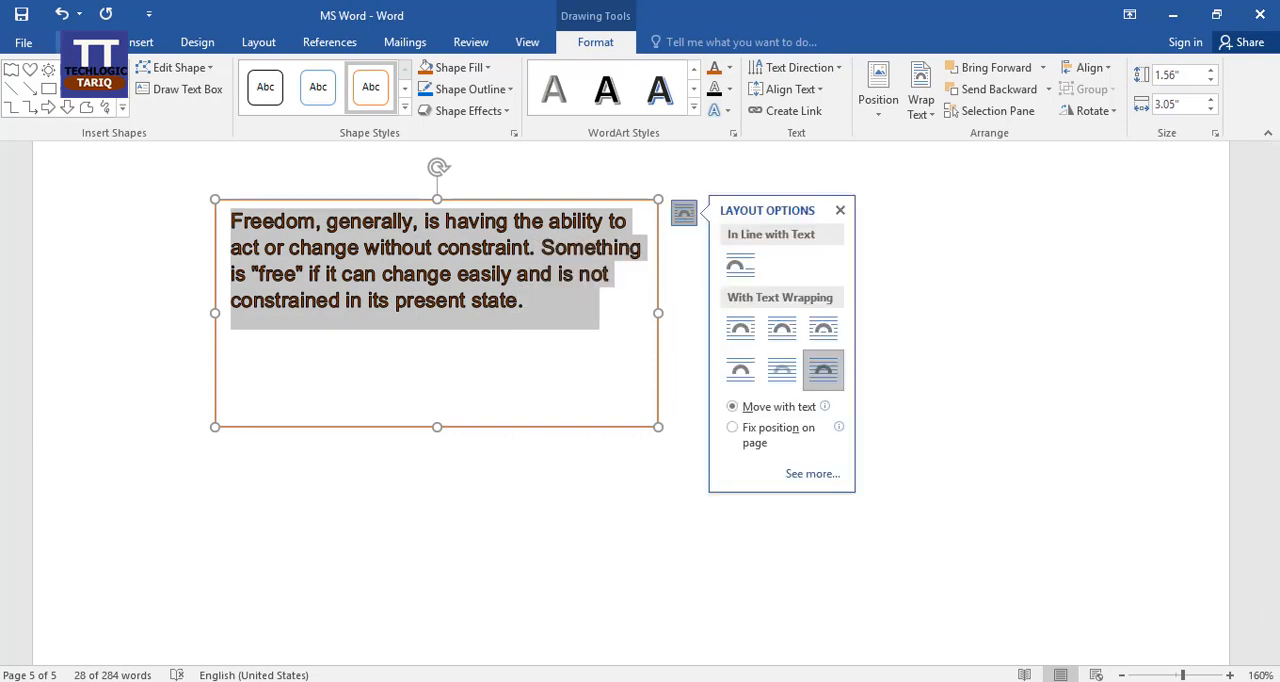
{"action": "left_click", "coordinate": [95, 42]}
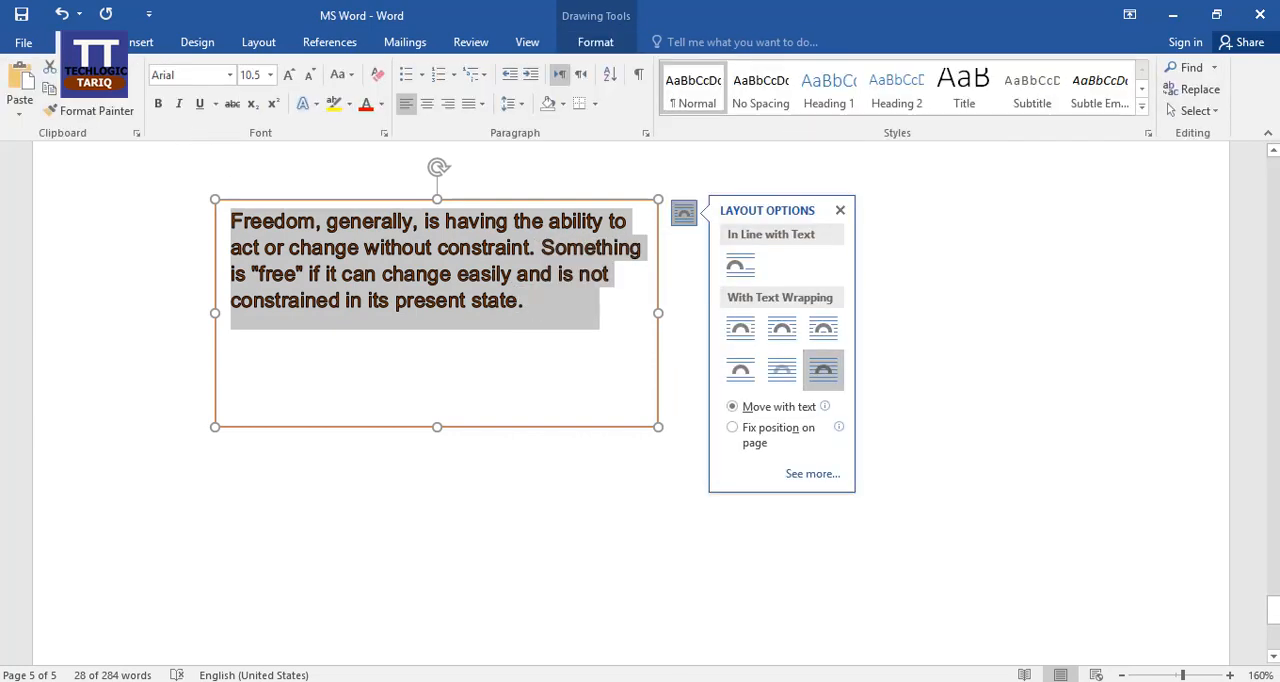
{"action": "left_click", "coordinate": [270, 75]}
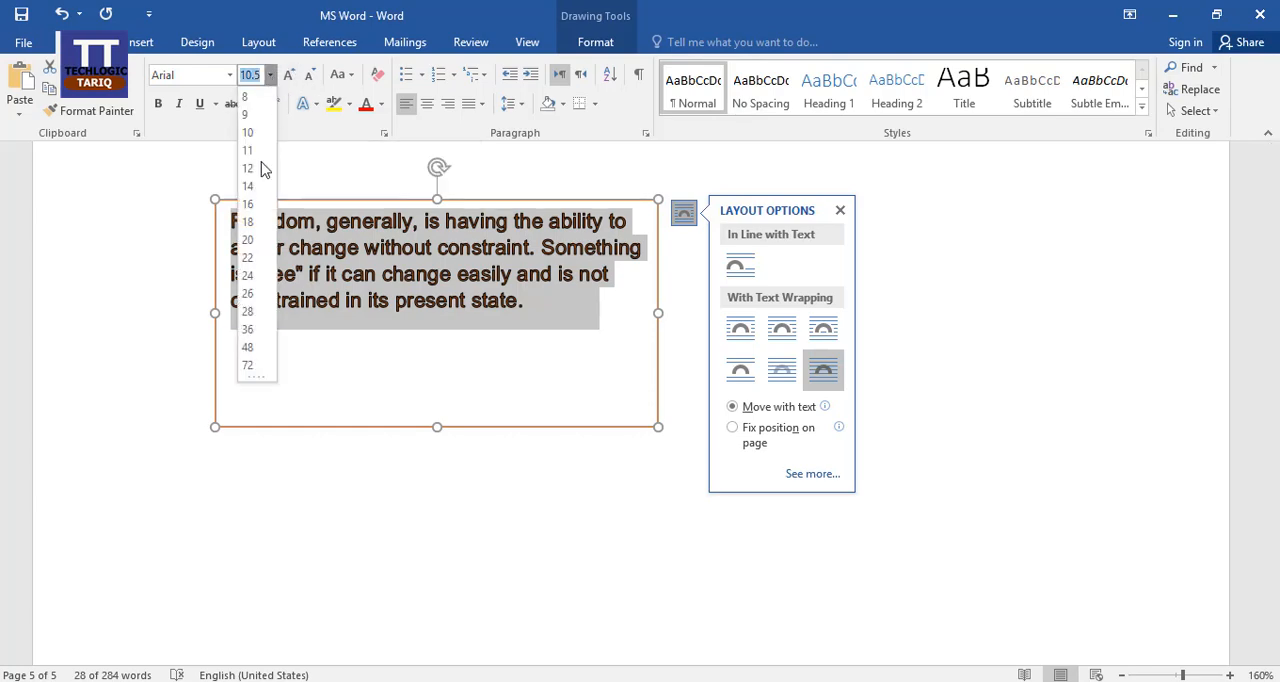
{"action": "left_click", "coordinate": [250, 168]}
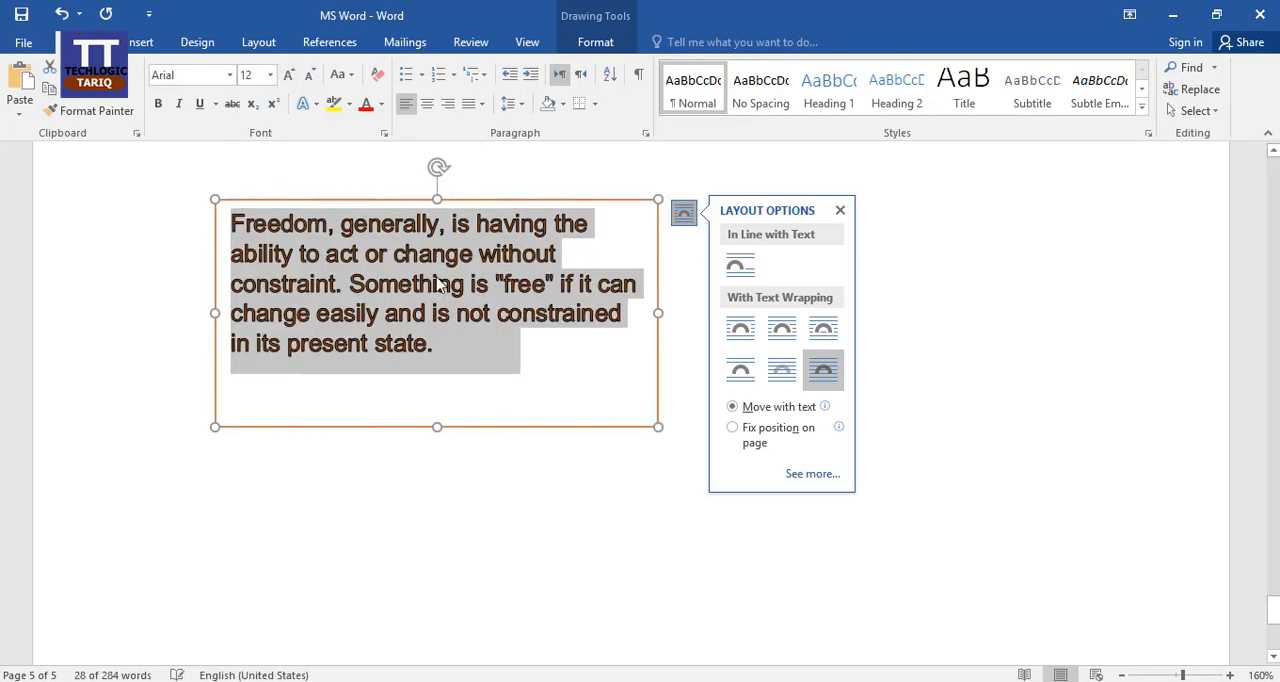
Select the text box and apply a Bevel text effect to its paragraph.
{"action": "left_click", "coordinate": [582, 295]}
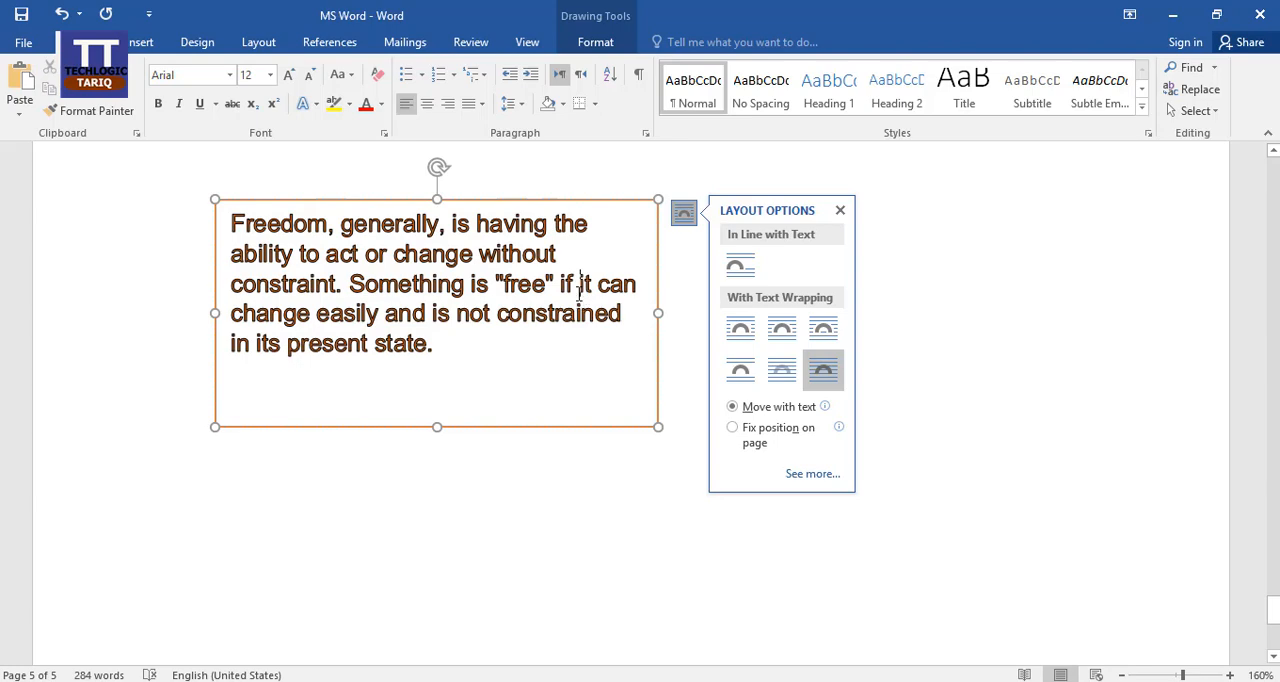
{"action": "key", "text": "ctrl+a"}
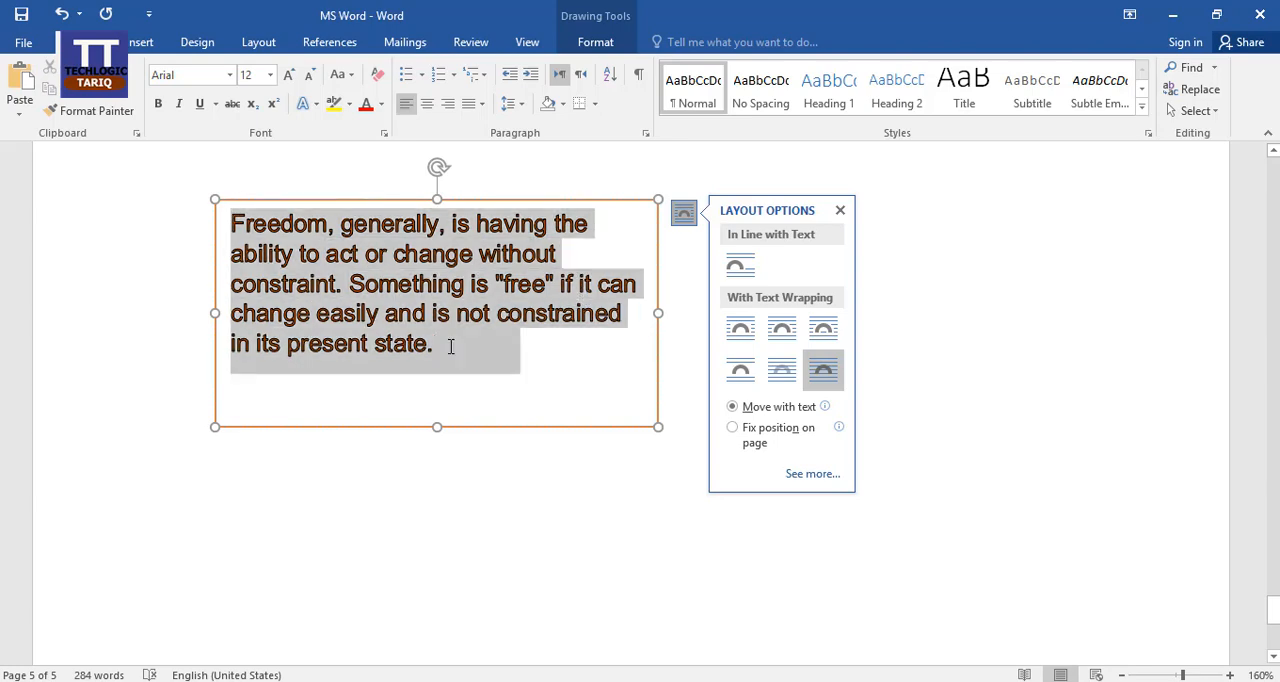
{"action": "left_click", "coordinate": [538, 427]}
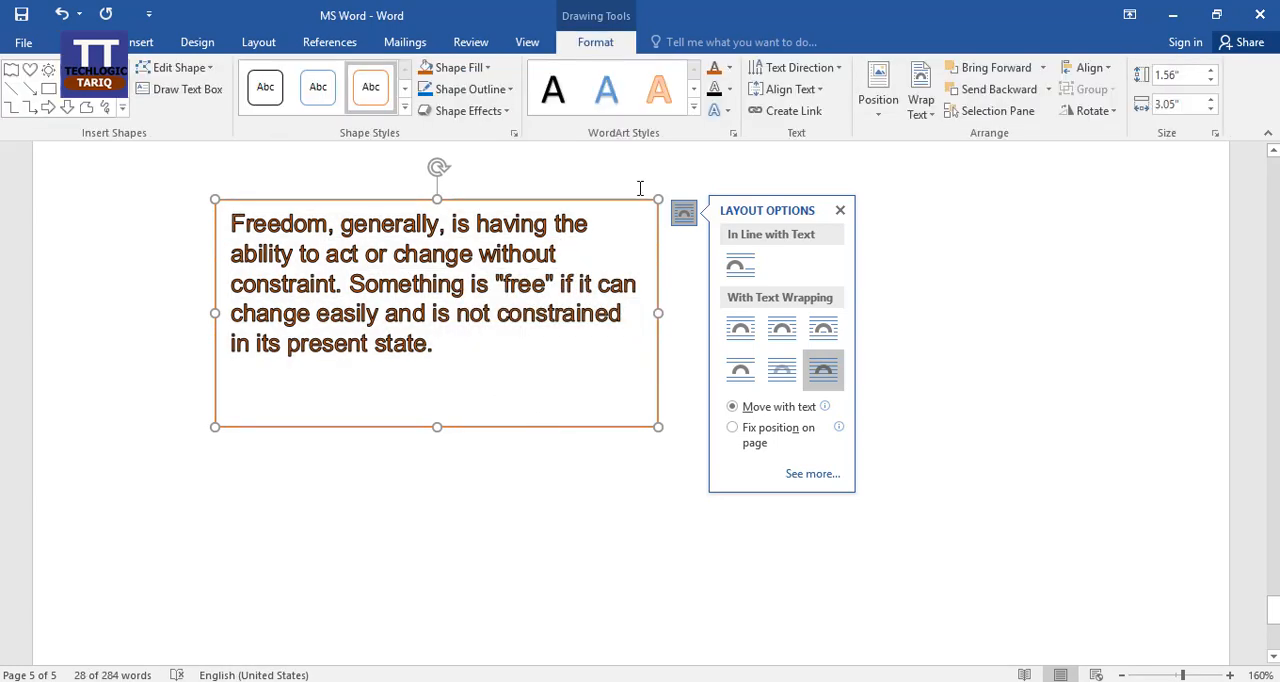
{"action": "left_click", "coordinate": [725, 112]}
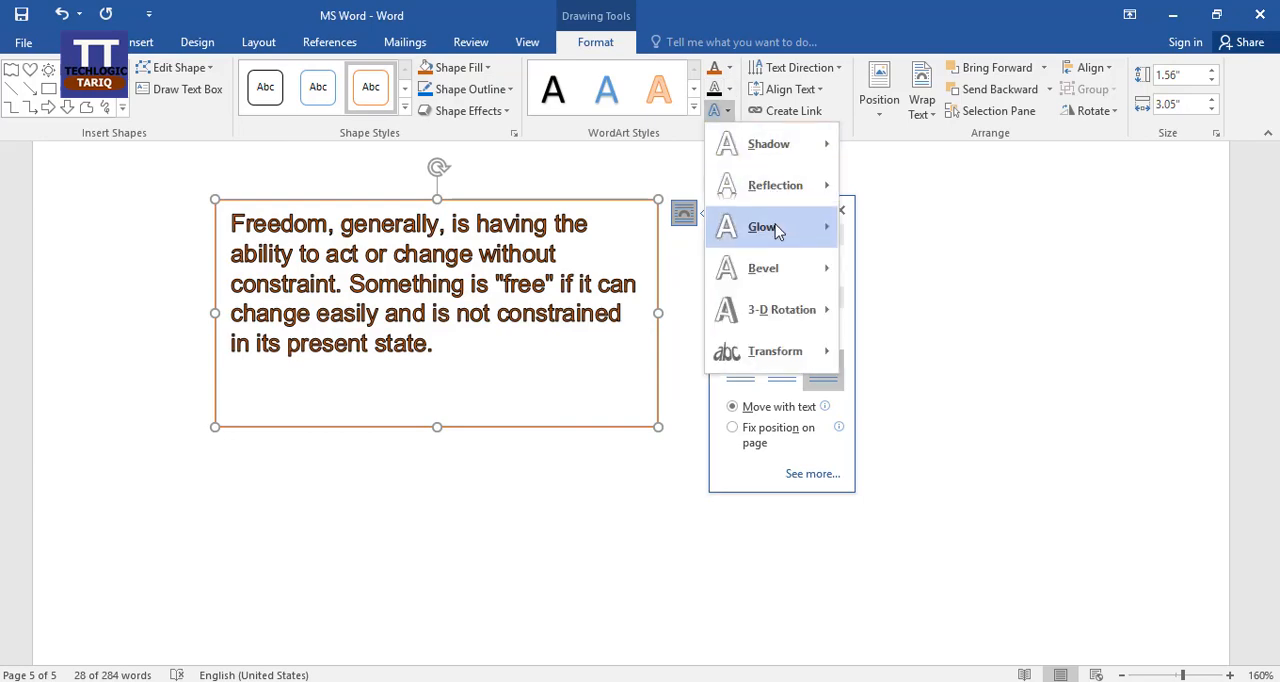
{"action": "mouse_move", "coordinate": [818, 268]}
{"action": "left_click", "coordinate": [910, 378]}
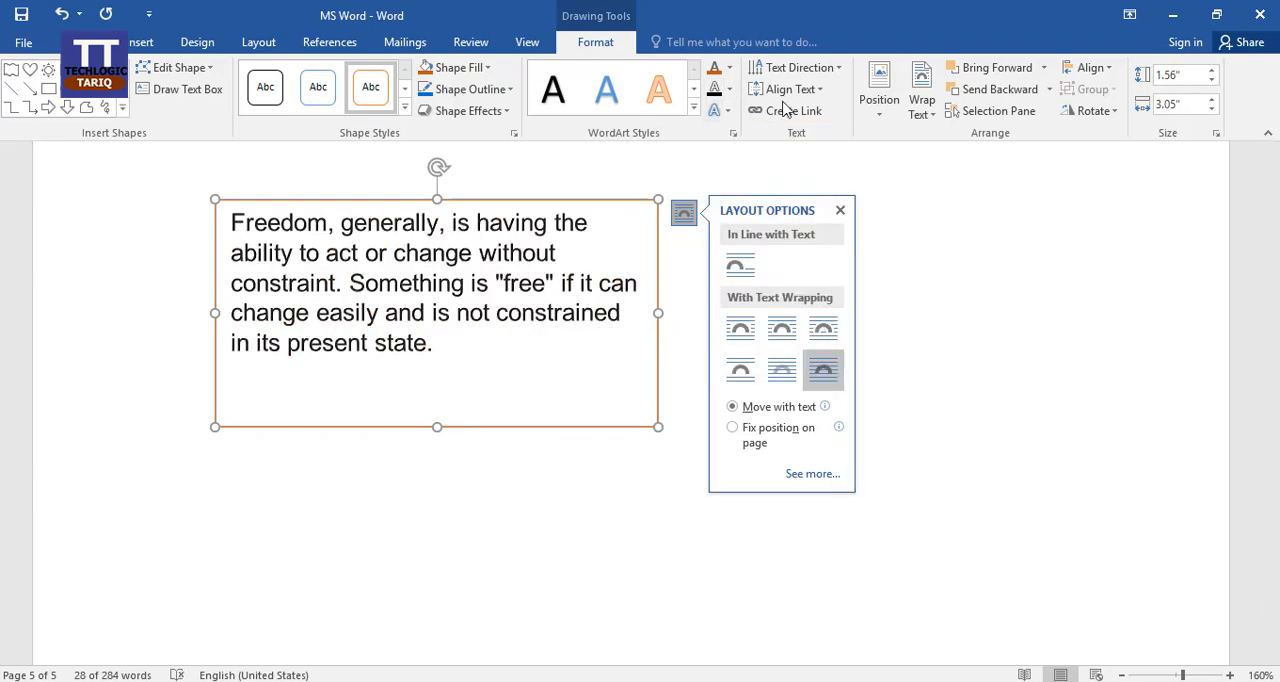
Try rotating all text in the text box by 270° and by 90°, undoing each rotation.
{"action": "left_click", "coordinate": [836, 68]}
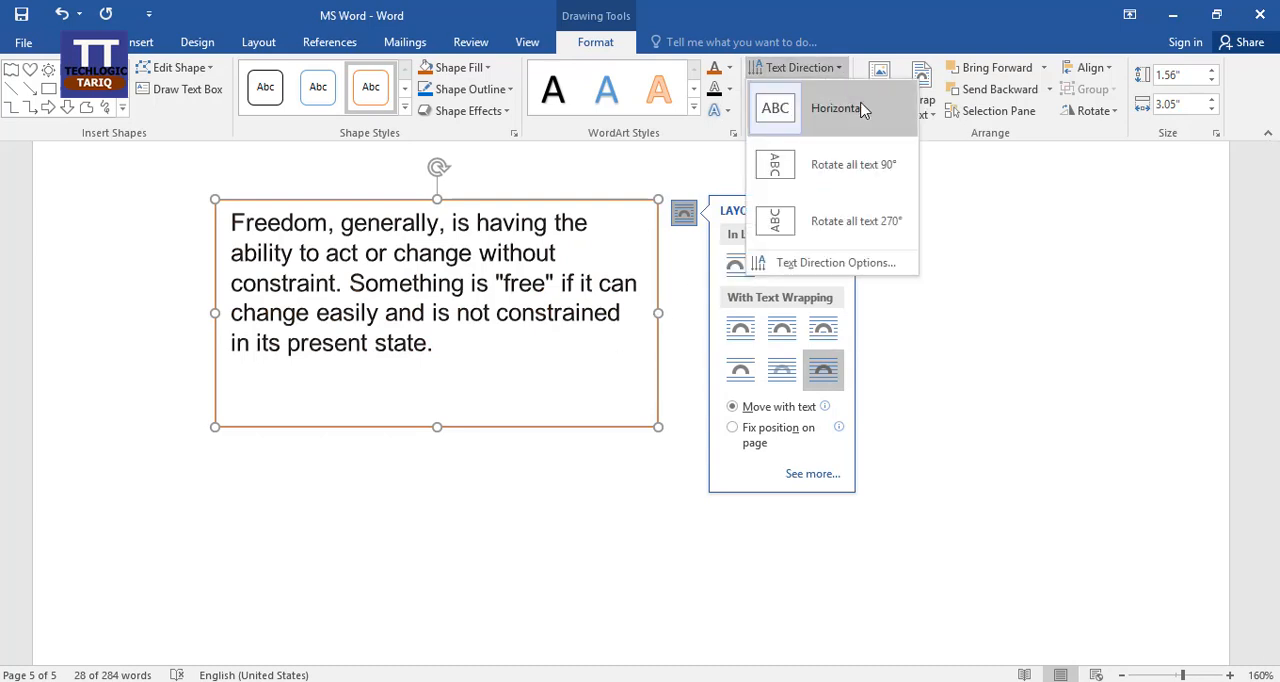
{"action": "left_click", "coordinate": [869, 221]}
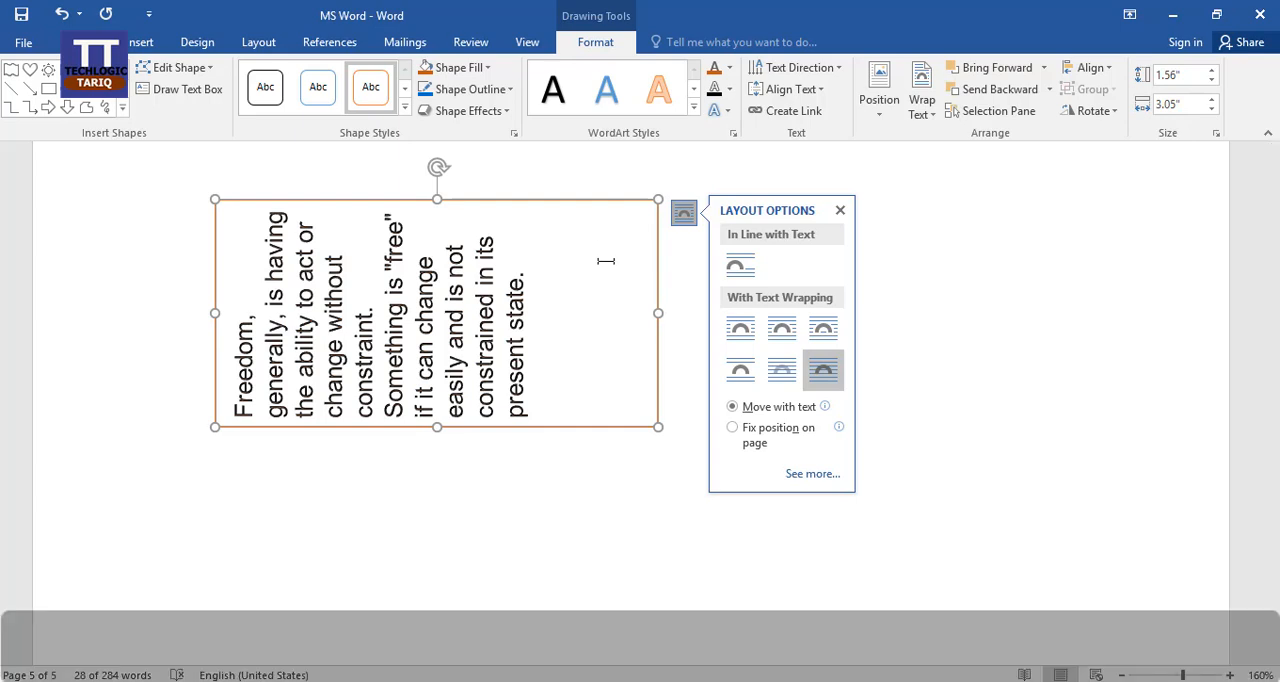
{"action": "key", "text": "ctrl+z"}
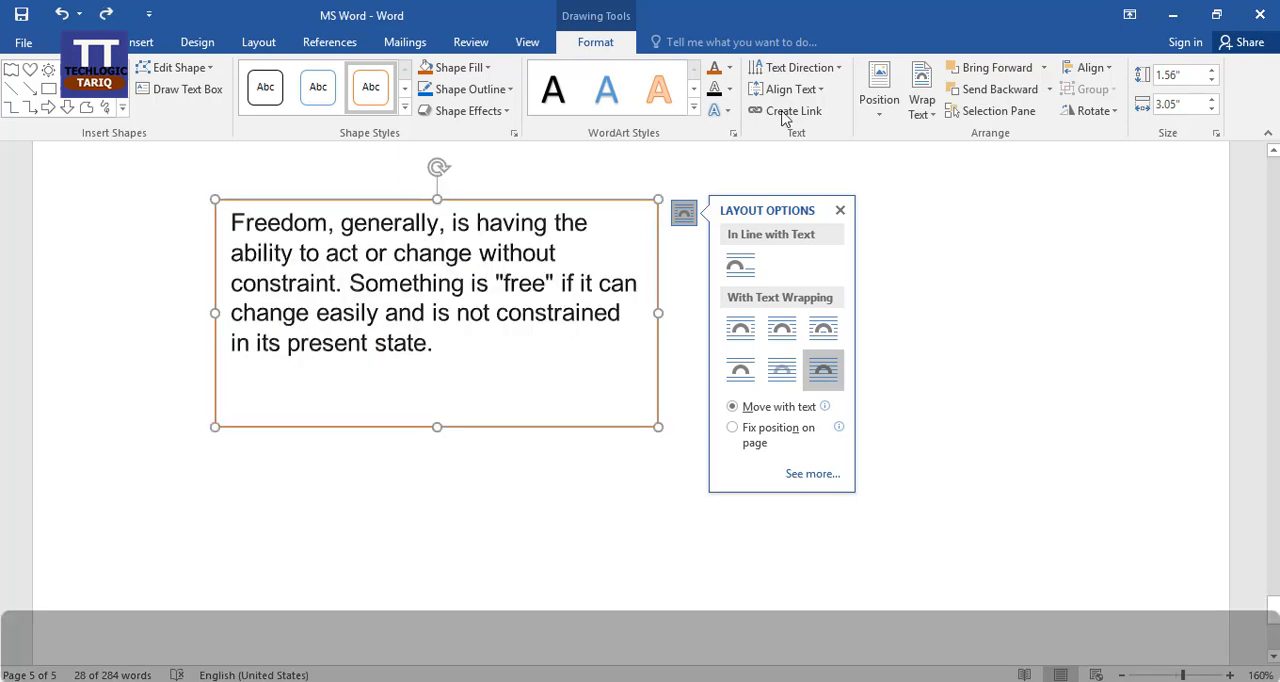
{"action": "left_click", "coordinate": [812, 70]}
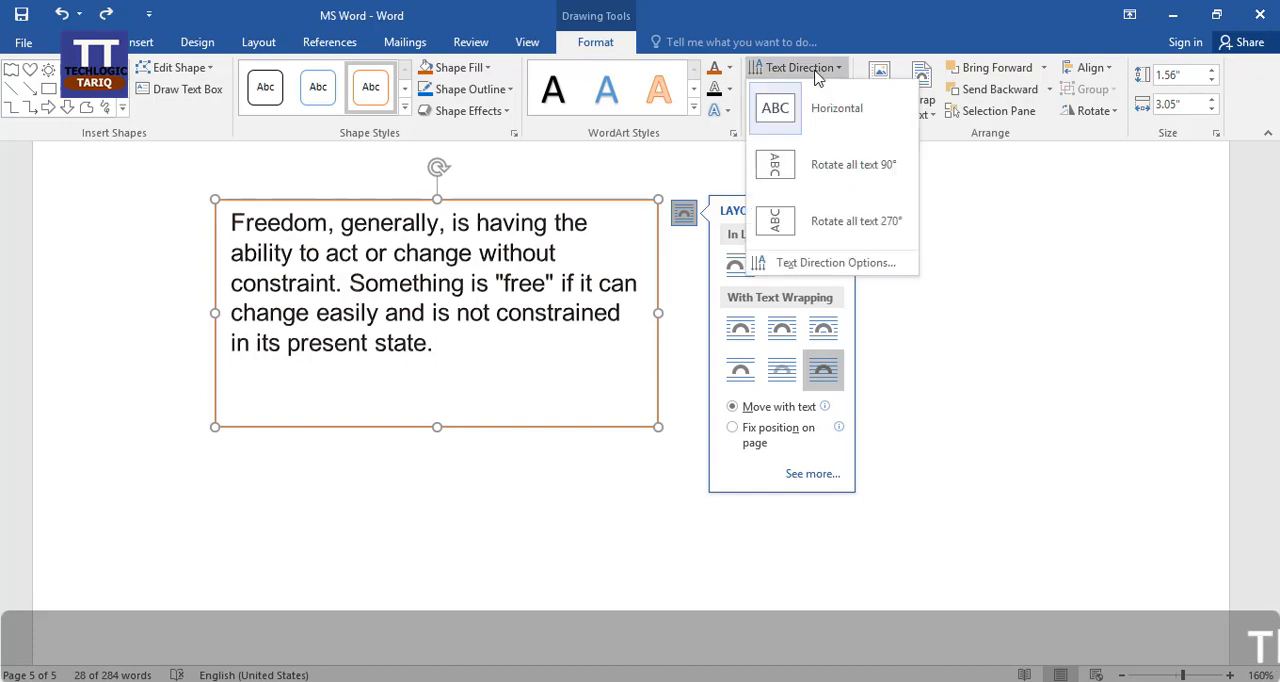
{"action": "left_click", "coordinate": [838, 164]}
{"action": "key", "text": "ctrl+z"}
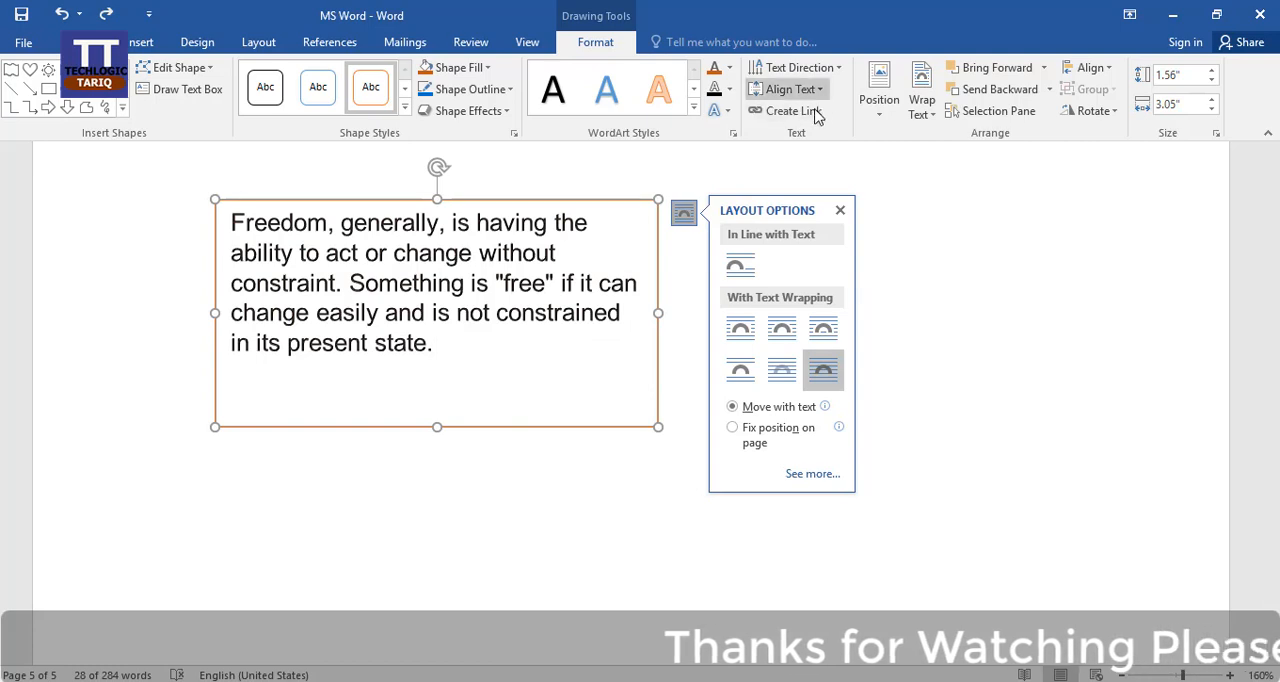
Shrink the text box from its lower-right corner to 0.96" high and 1.25" wide, and paste a copy of it on the page.
{"action": "left_click", "coordinate": [840, 210]}
{"action": "left_click_drag", "start_coordinate": [658, 427], "coordinate": [396, 340]}
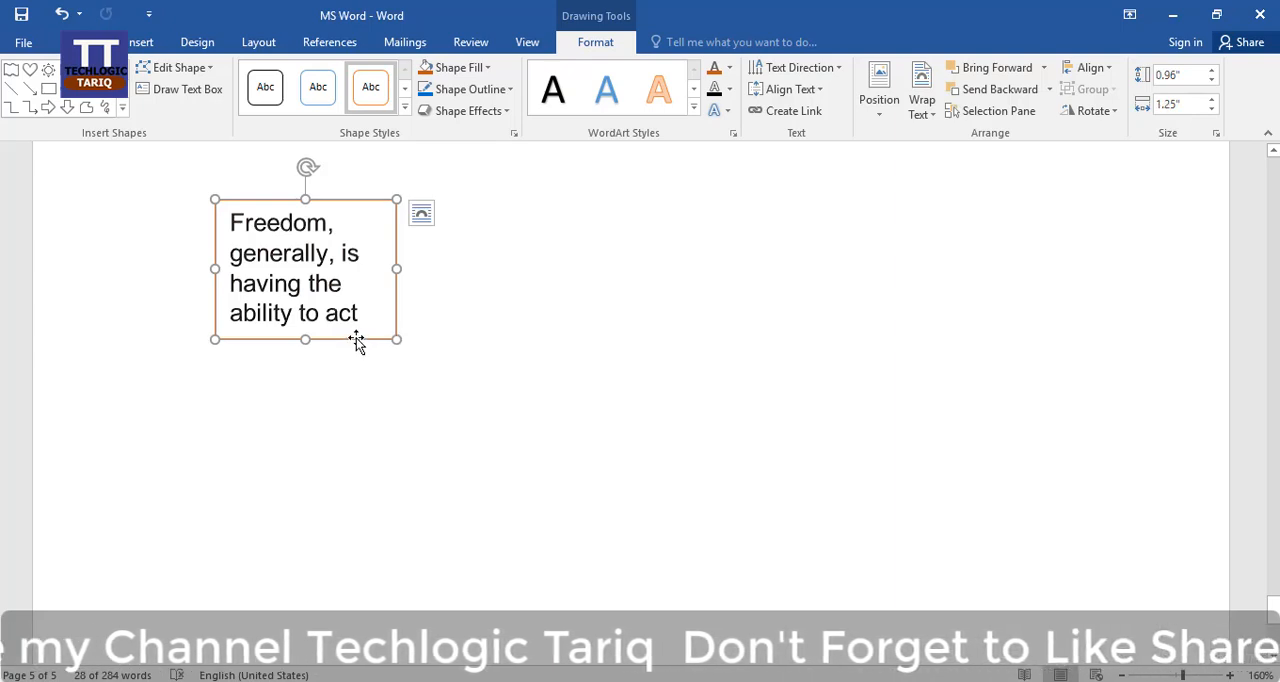
{"action": "right_click", "coordinate": [583, 370]}
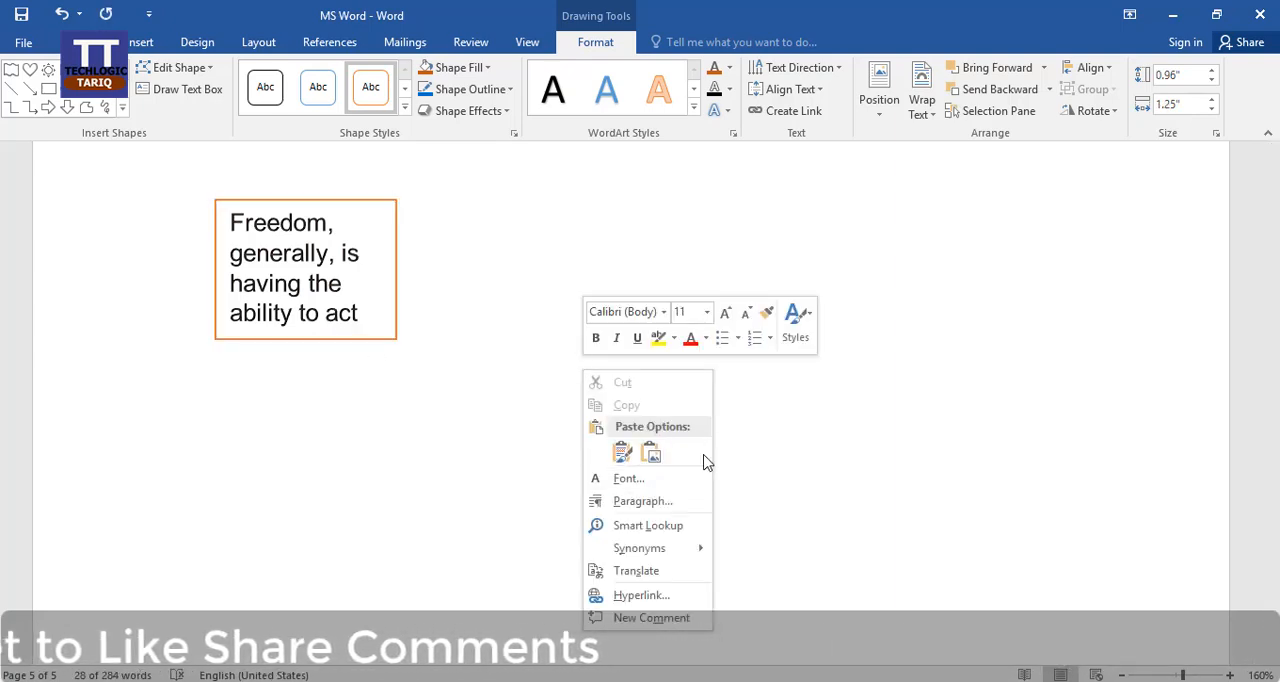
{"action": "left_click", "coordinate": [622, 452]}
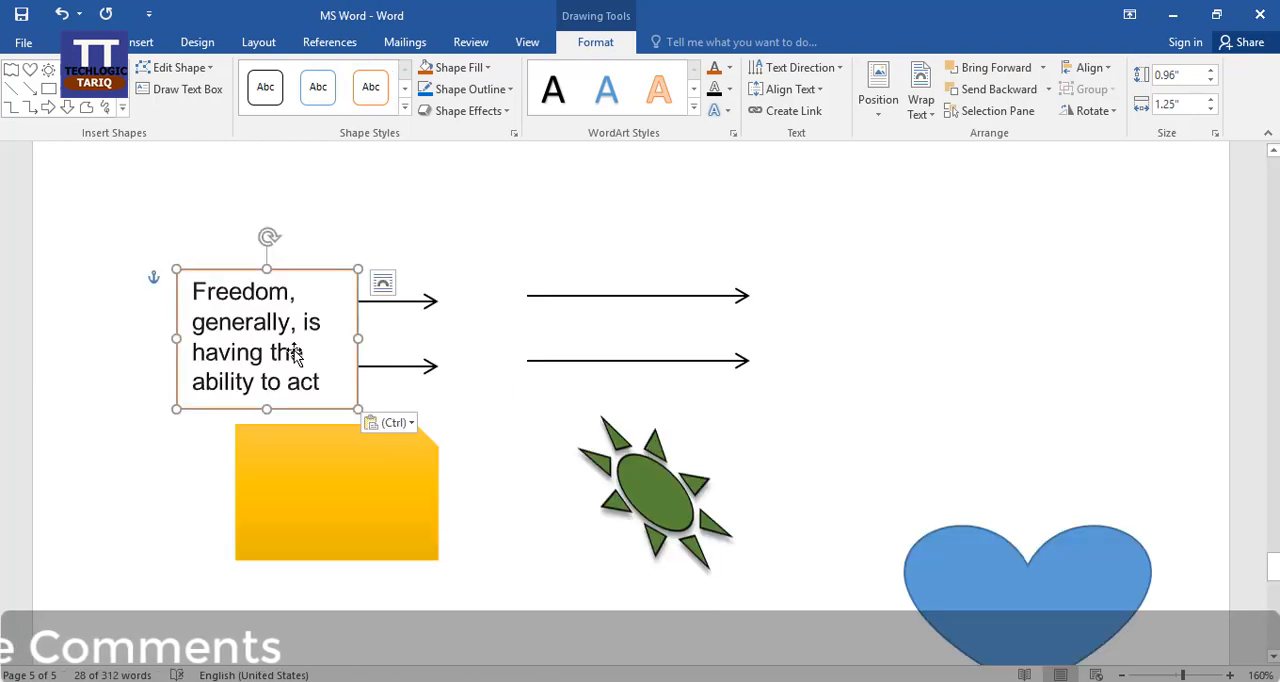
Try to move the pasted text box from the arrows down toward the original text box, and undo the move.
{"action": "left_click_drag", "start_coordinate": [298, 348], "coordinate": [498, 566]}
{"action": "scroll", "coordinate": [498, 566], "scroll_direction": "down", "scroll_amount": 5}
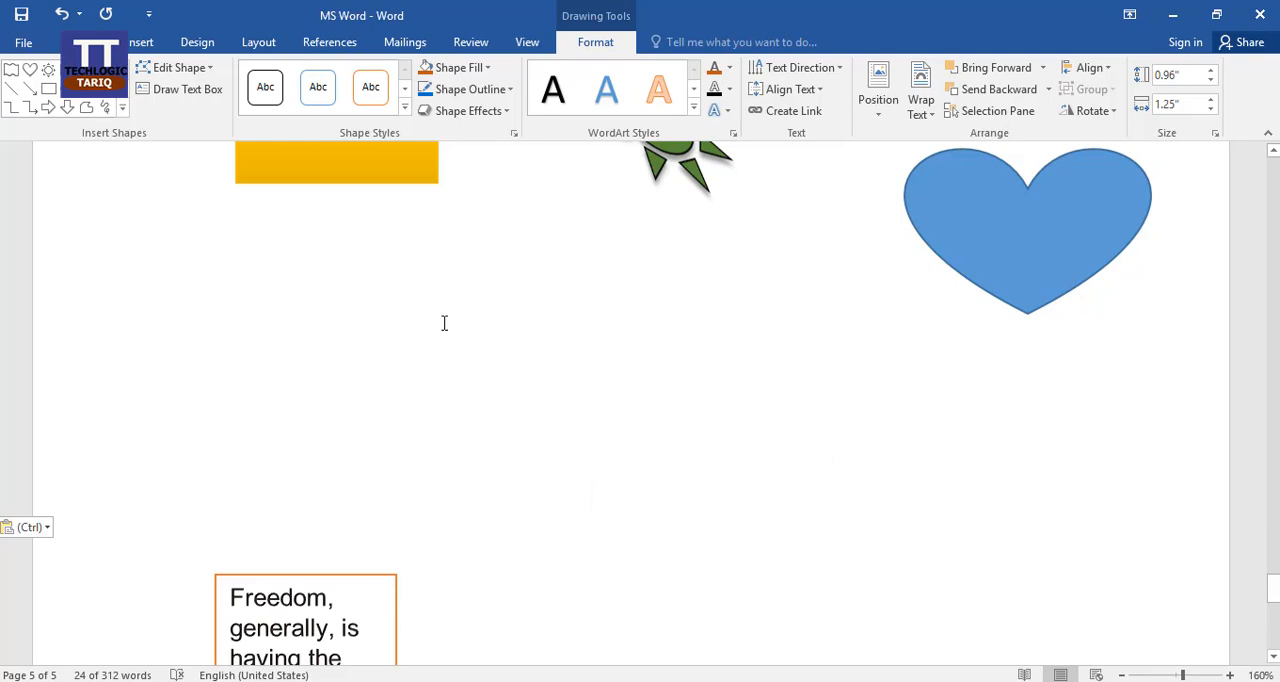
{"action": "scroll", "coordinate": [435, 313], "scroll_direction": "up", "scroll_amount": 3}
{"action": "left_click_drag", "start_coordinate": [323, 248], "coordinate": [792, 655]}
{"action": "key", "text": "ctrl+z"}
{"action": "scroll", "coordinate": [807, 490], "scroll_direction": "down", "scroll_amount": 3}
{"action": "scroll", "coordinate": [806, 490], "scroll_direction": "up", "scroll_amount": 5}
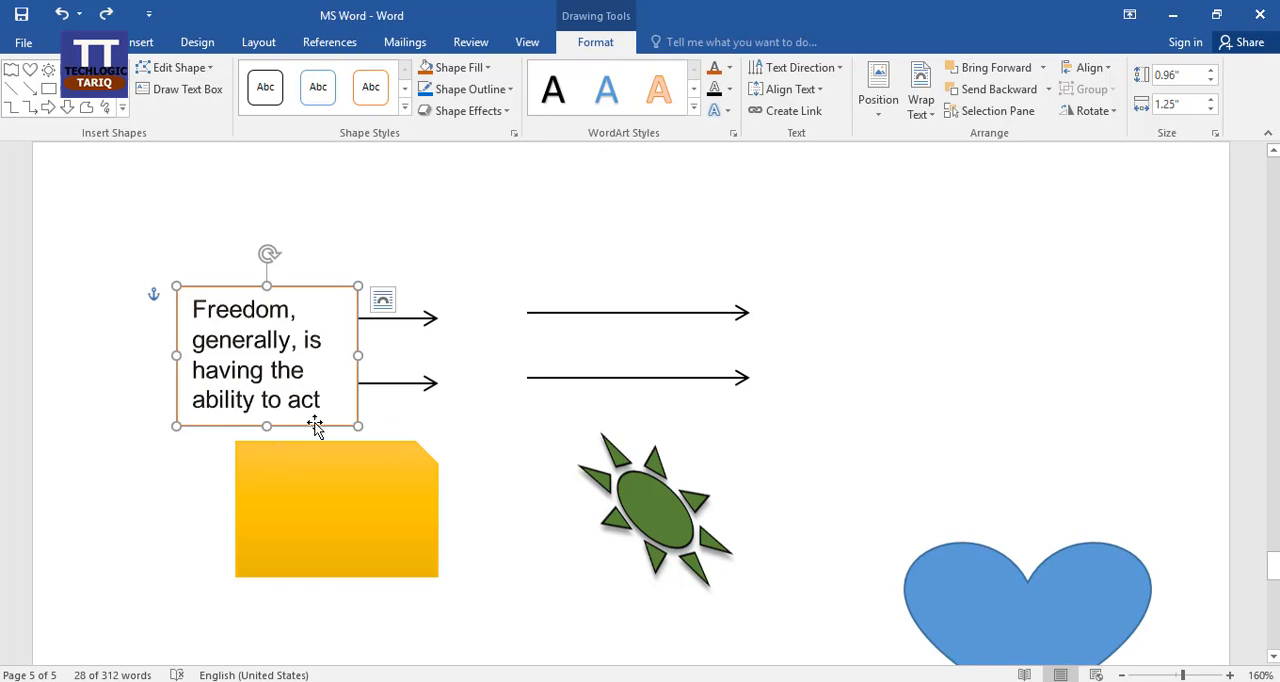
{"action": "scroll", "coordinate": [314, 434], "scroll_direction": "down", "scroll_amount": 5, "text": "ctrl"}
{"action": "scroll", "coordinate": [514, 481], "scroll_direction": "up", "scroll_amount": 3}
{"action": "scroll", "coordinate": [514, 481], "scroll_direction": "down", "scroll_amount": 15}
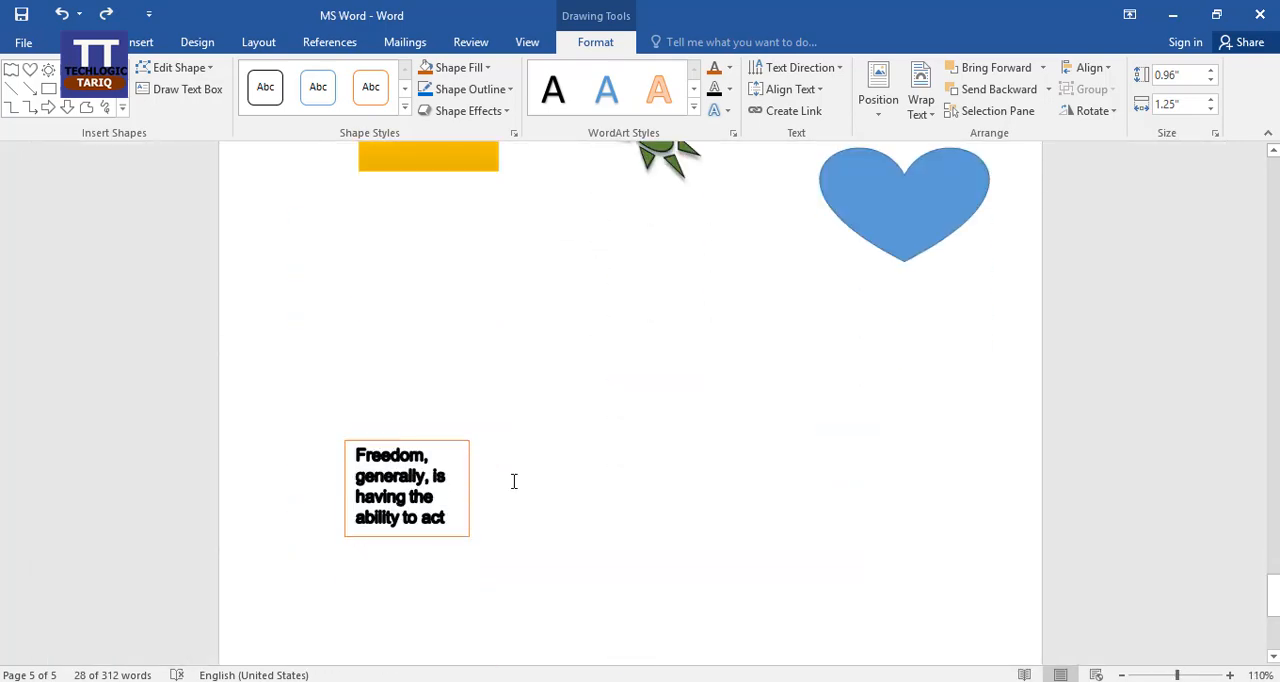
Paste another copy of the text box and place it slightly below and to the right of the lower original.
{"action": "left_click", "coordinate": [466, 534]}
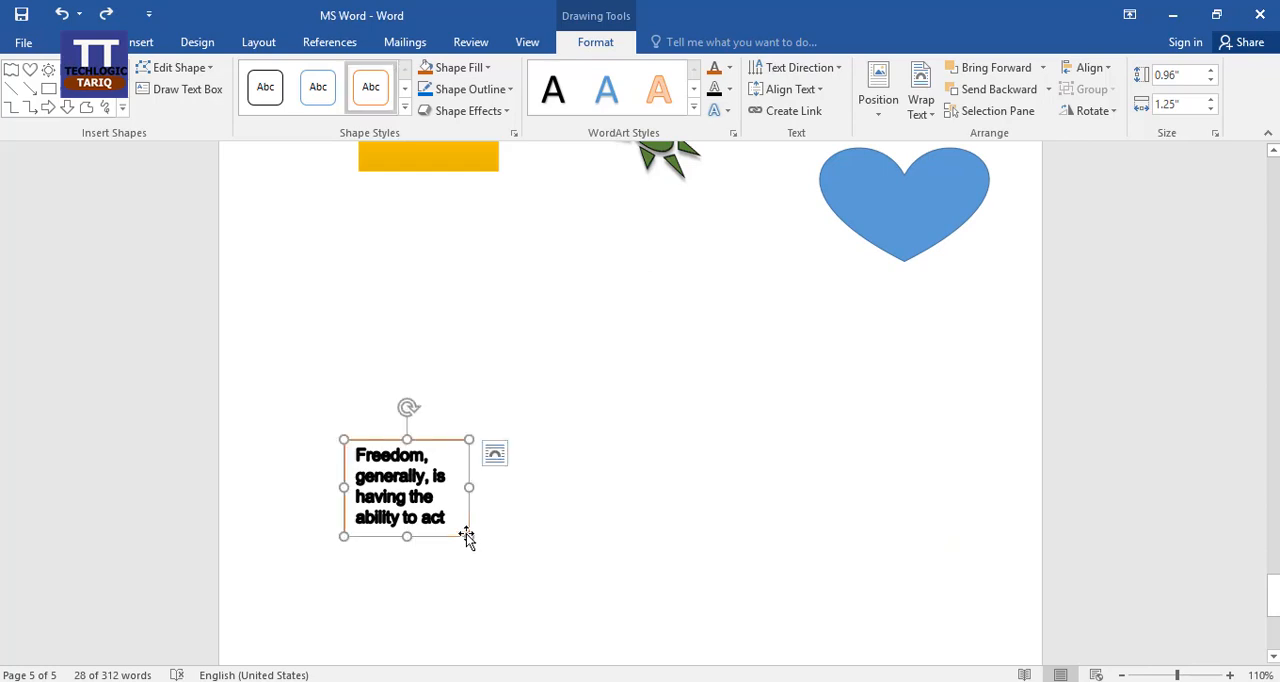
{"action": "left_click", "coordinate": [519, 502]}
{"action": "key", "text": "ctrl+v"}
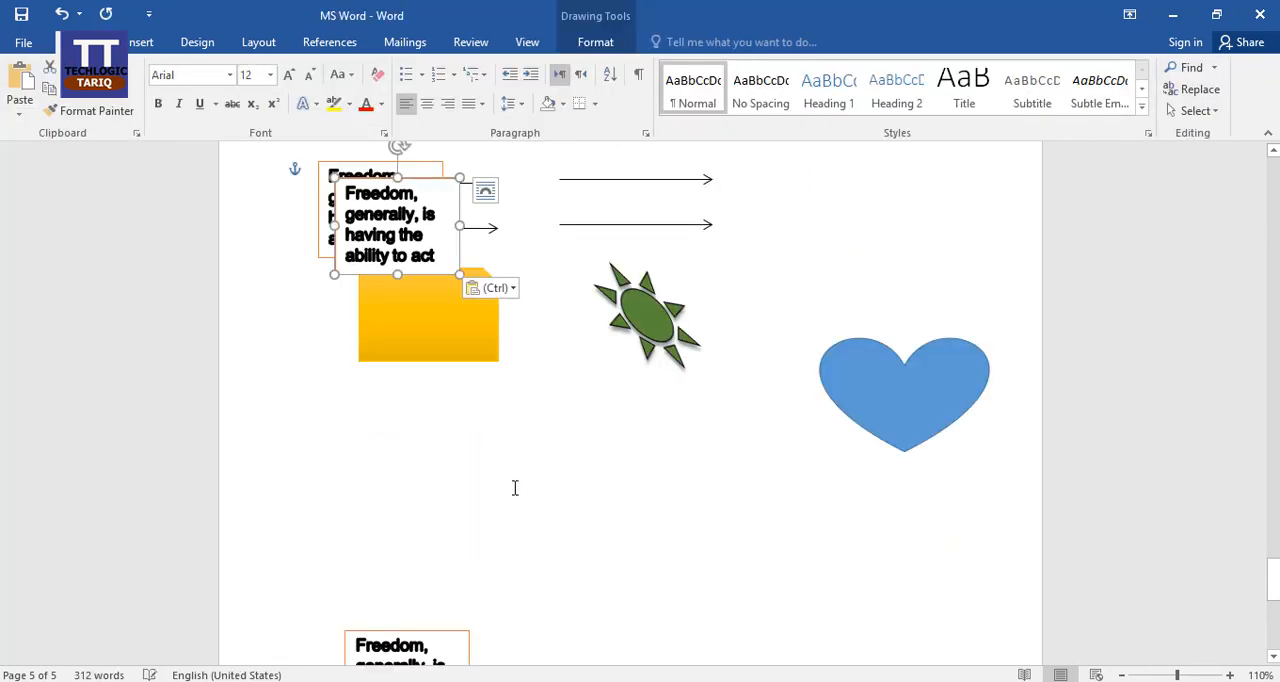
{"action": "left_click_drag", "start_coordinate": [430, 280], "coordinate": [755, 604]}
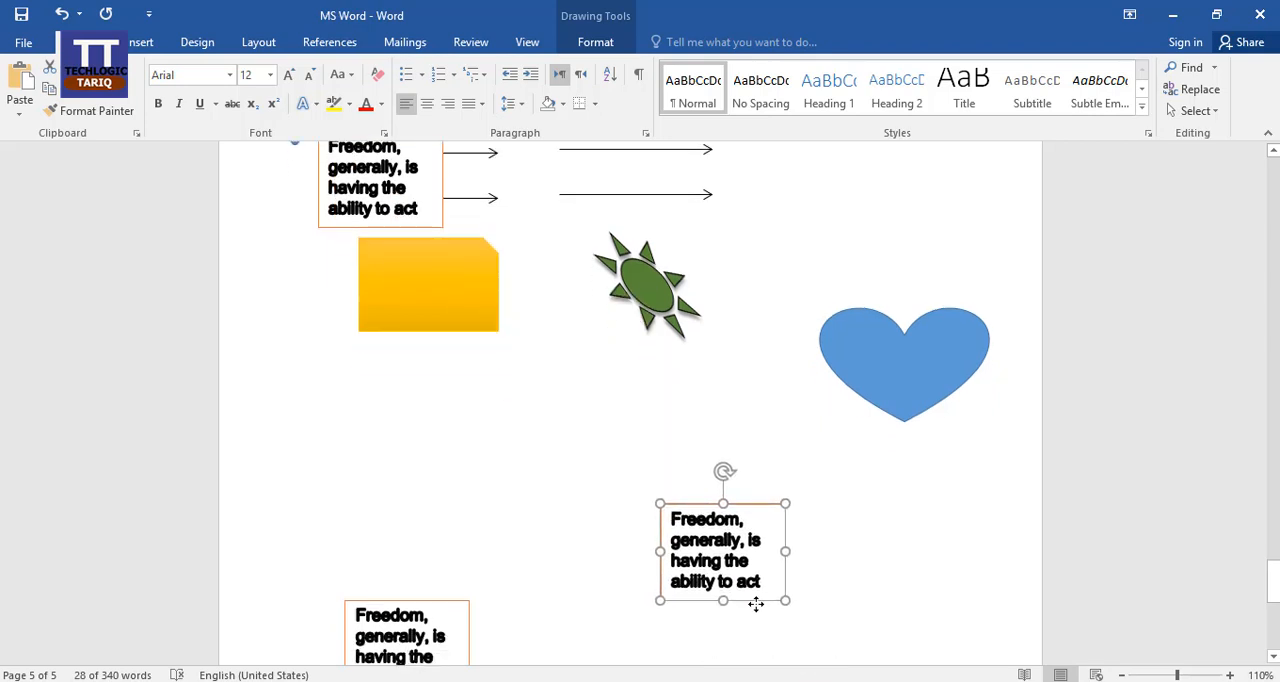
{"action": "scroll", "coordinate": [824, 493], "scroll_direction": "down", "scroll_amount": 3}
{"action": "left_click_drag", "start_coordinate": [741, 410], "coordinate": [594, 576]}
Delete all the text inside the newly pasted text box so that only its empty frame is left.
{"action": "scroll", "coordinate": [679, 145], "scroll_direction": "up", "scroll_amount": 5, "text": "ctrl"}
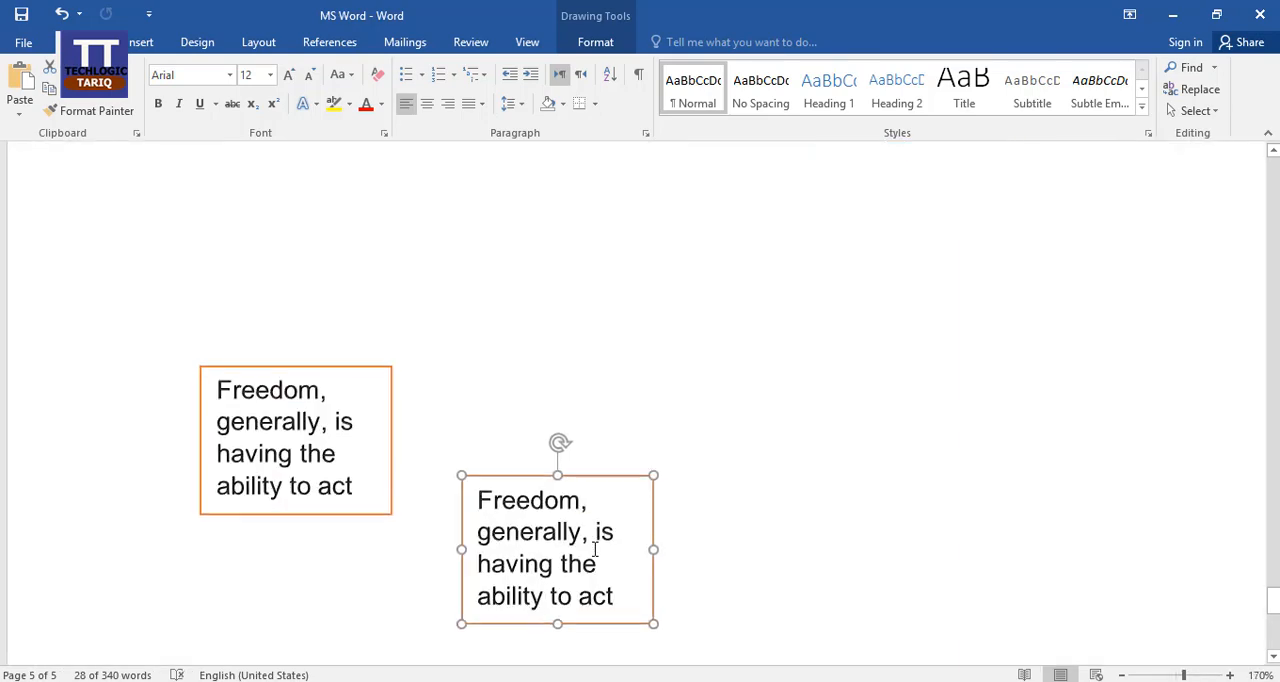
{"action": "scroll", "coordinate": [390, 348], "scroll_direction": "up", "scroll_amount": 4, "text": "ctrl"}
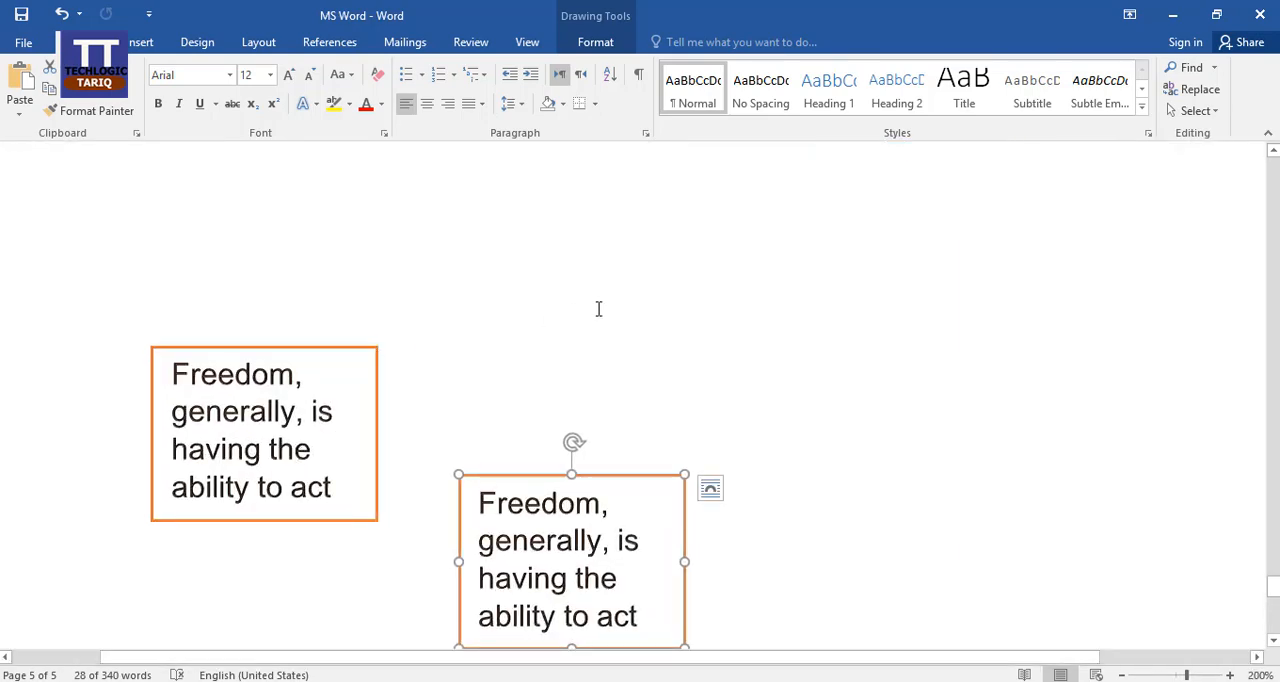
{"action": "scroll", "coordinate": [598, 309], "scroll_direction": "down", "scroll_amount": 3}
{"action": "scroll", "coordinate": [603, 370], "scroll_direction": "up", "scroll_amount": 2}
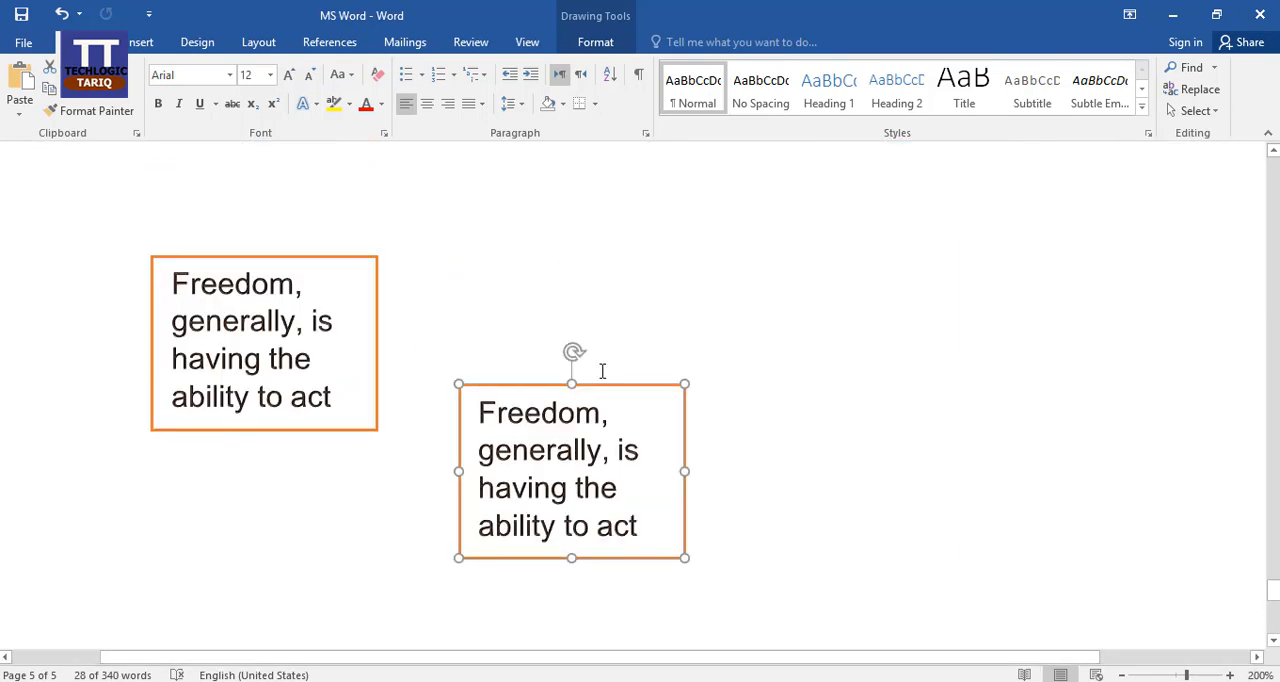
{"action": "left_click", "coordinate": [606, 471]}
{"action": "key", "text": "ctrl+a"}
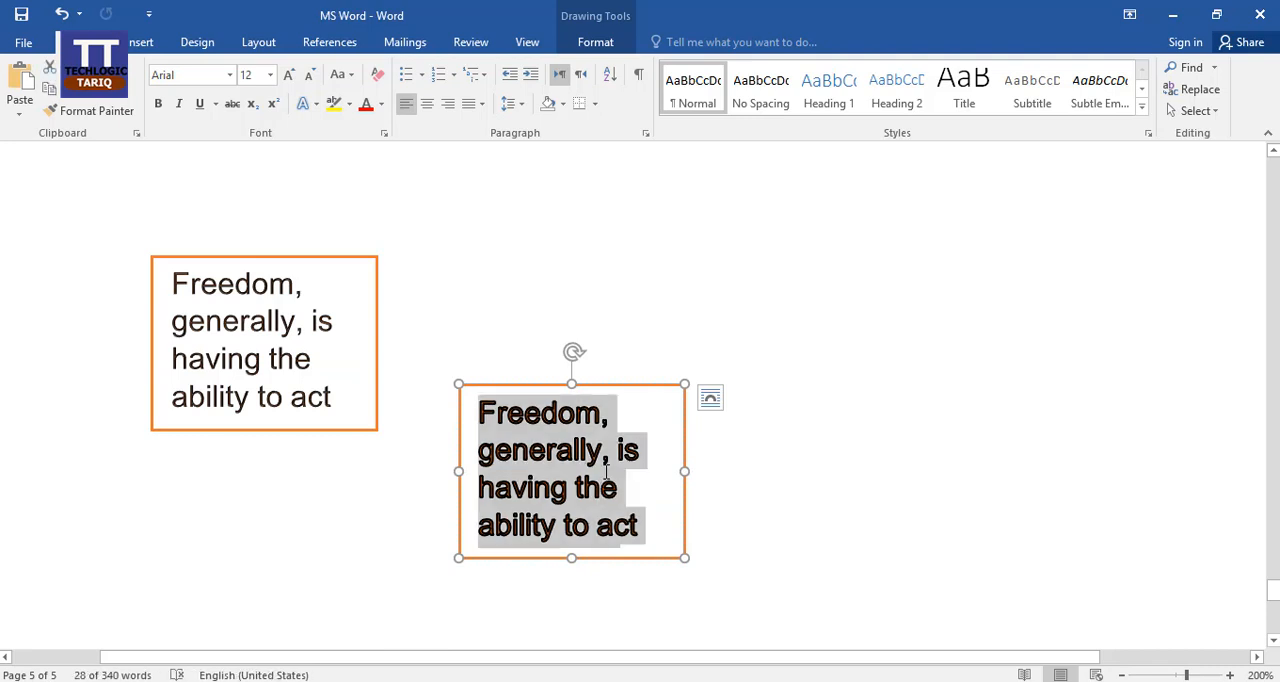
{"action": "key", "text": "Delete"}
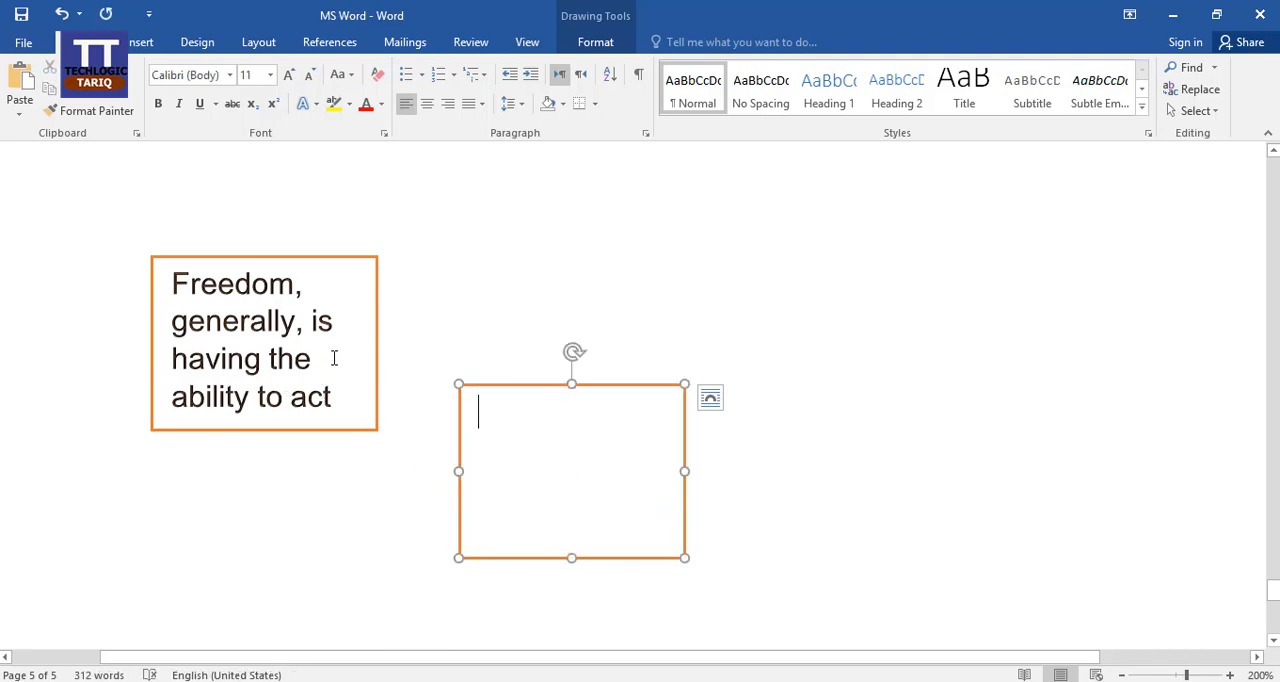
Move the empty text box farther right and up, and create a link from the text box with the Freedom paragraph to it.
{"action": "left_click", "coordinate": [334, 358]}
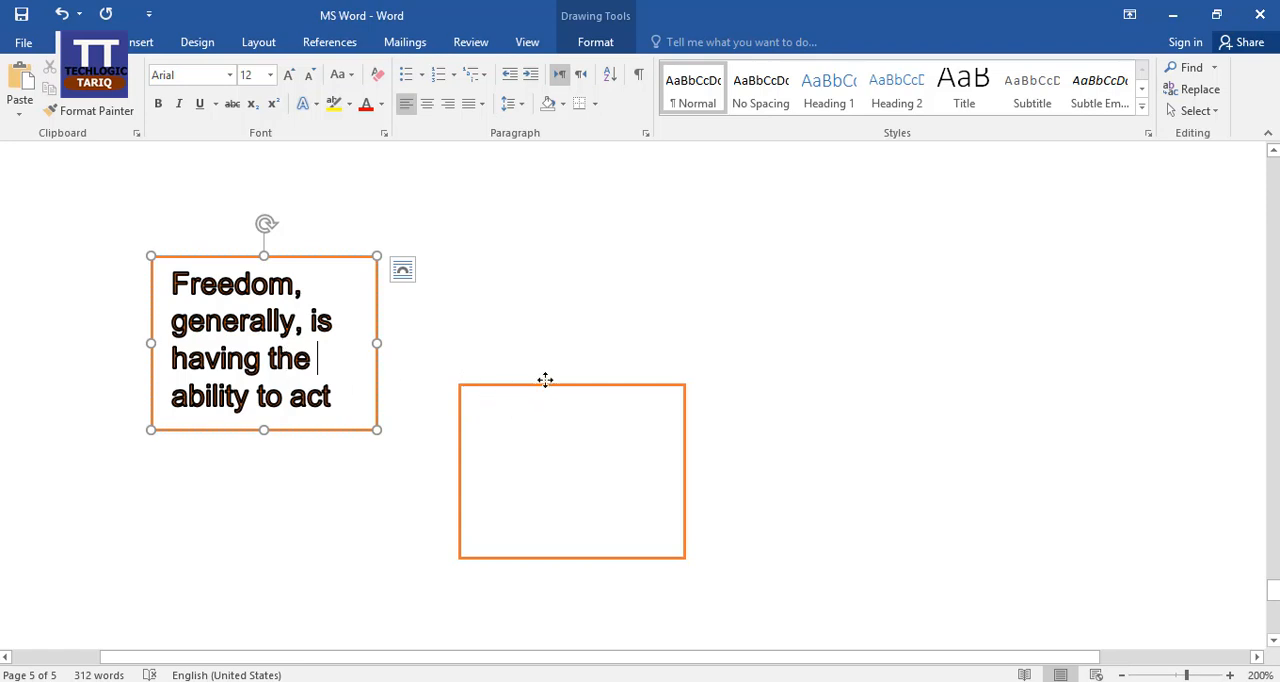
{"action": "left_click_drag", "start_coordinate": [546, 383], "coordinate": [623, 360]}
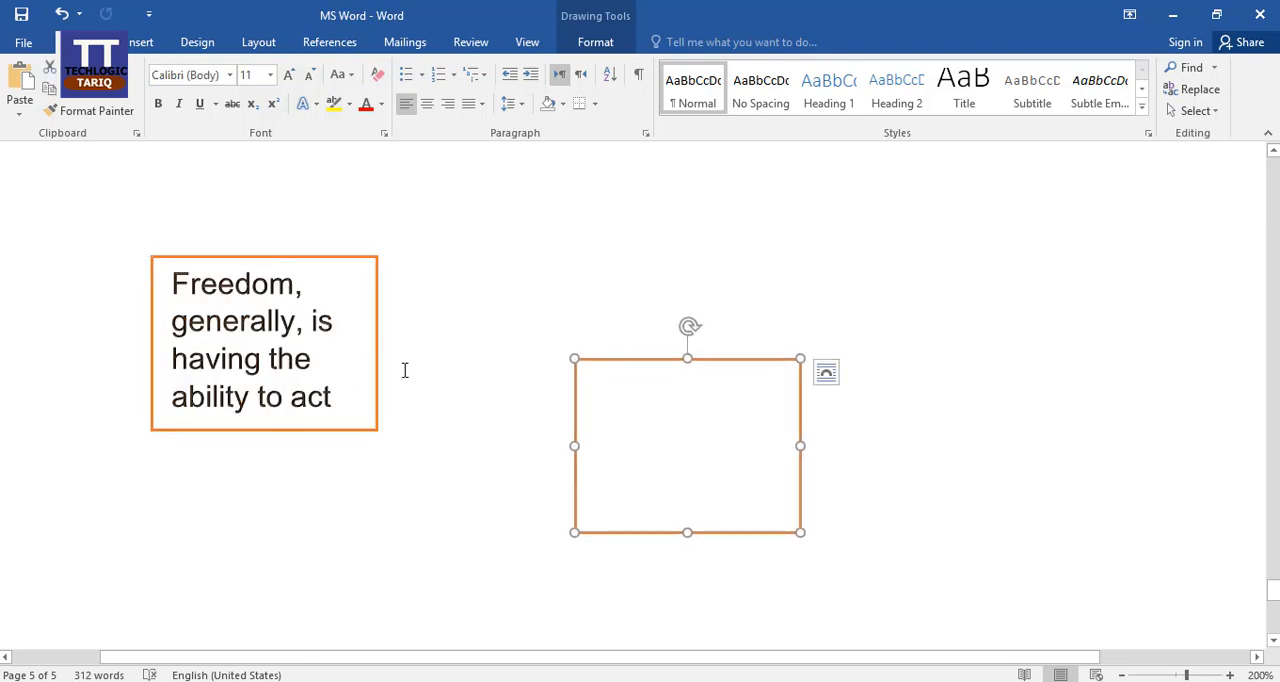
{"action": "left_click", "coordinate": [377, 382]}
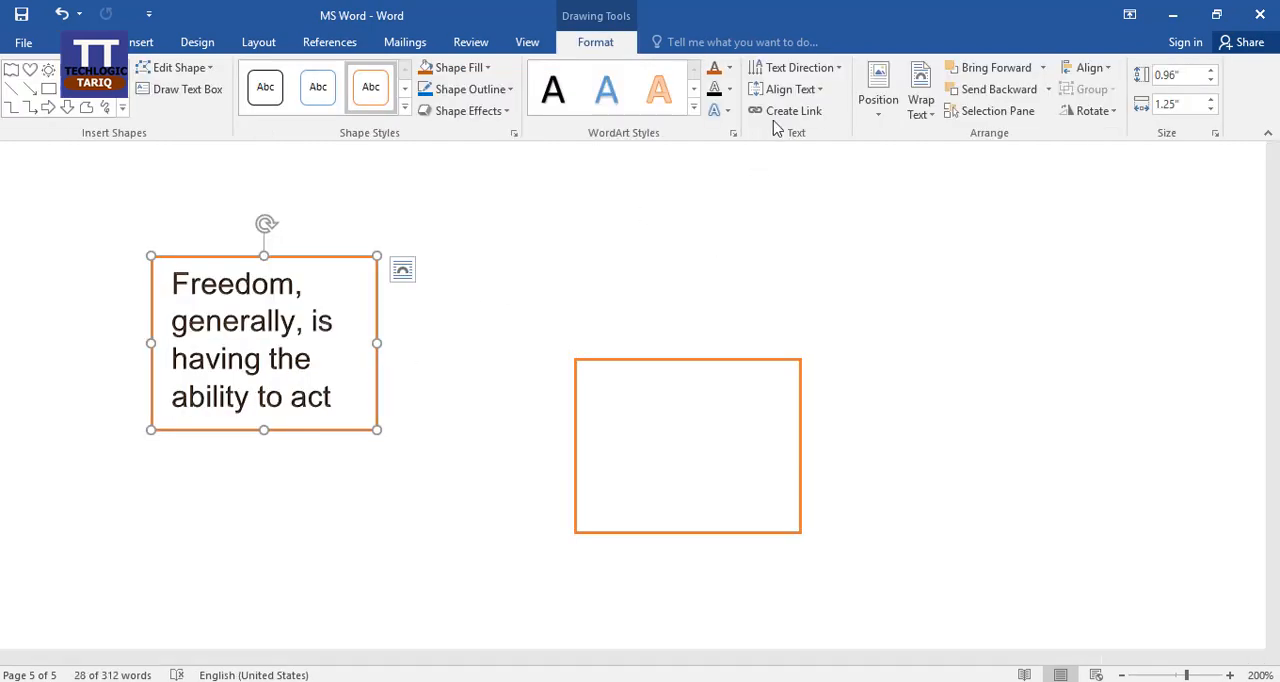
{"action": "left_click", "coordinate": [786, 112]}
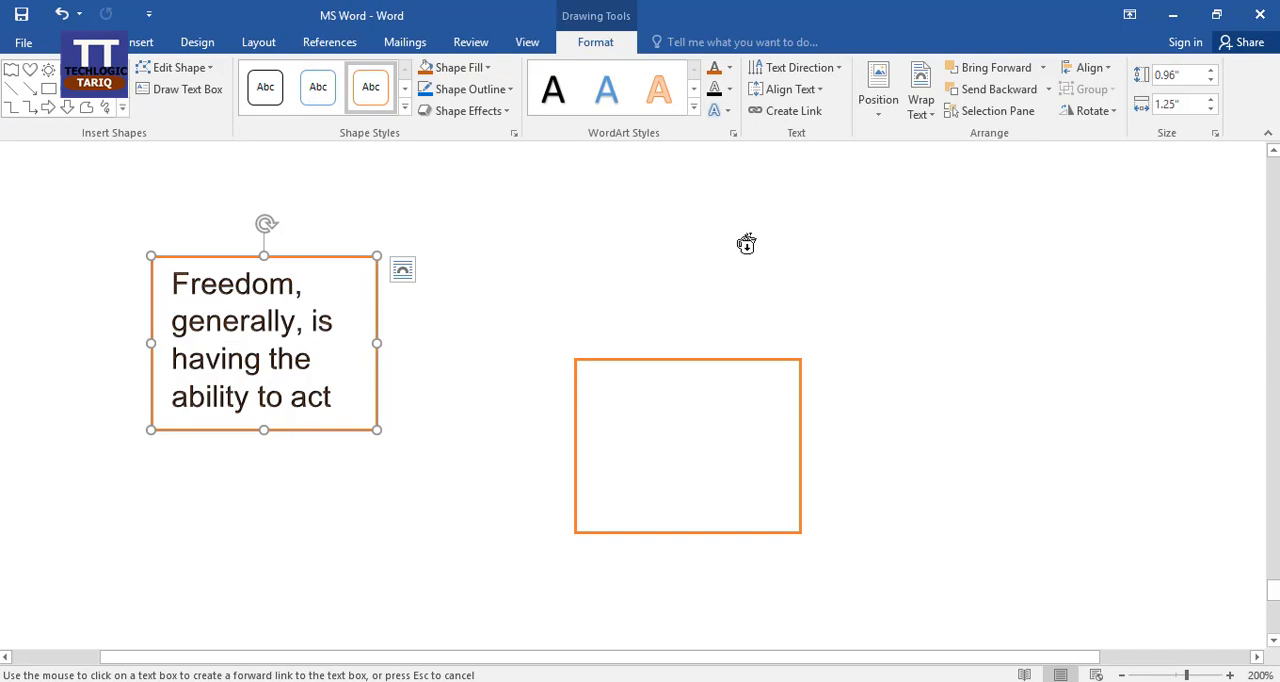
{"action": "left_click", "coordinate": [708, 355]}
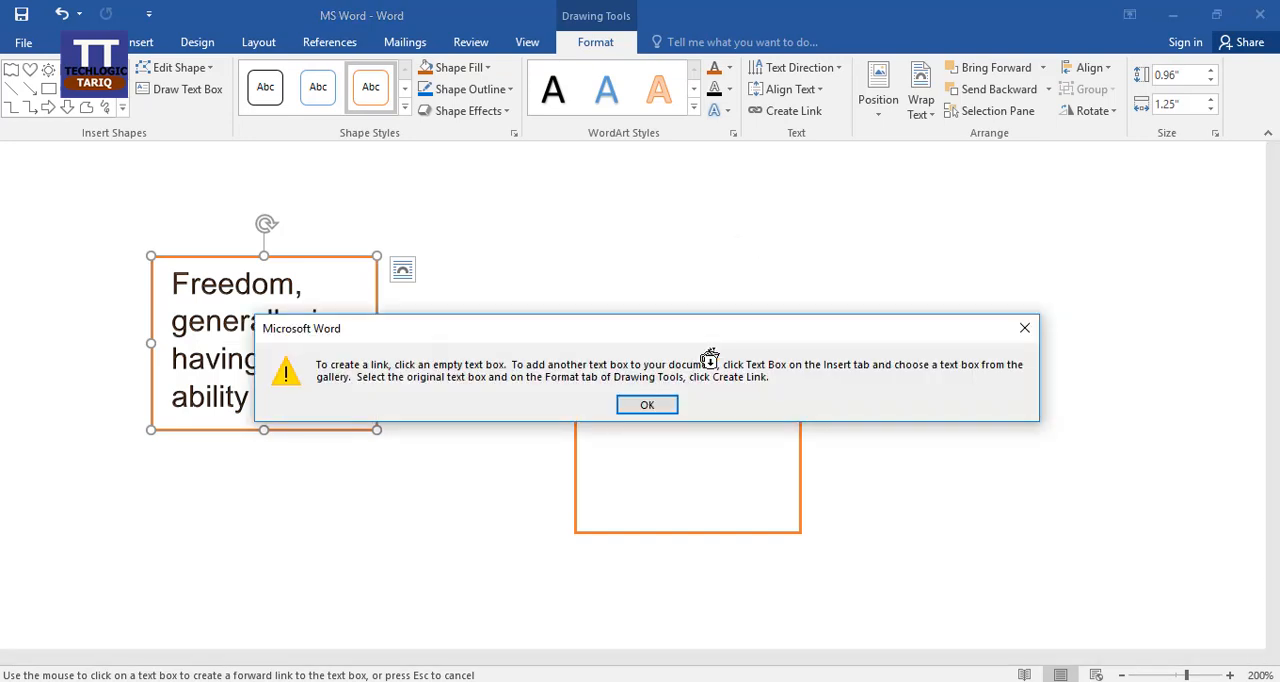
{"action": "left_click", "coordinate": [657, 402]}
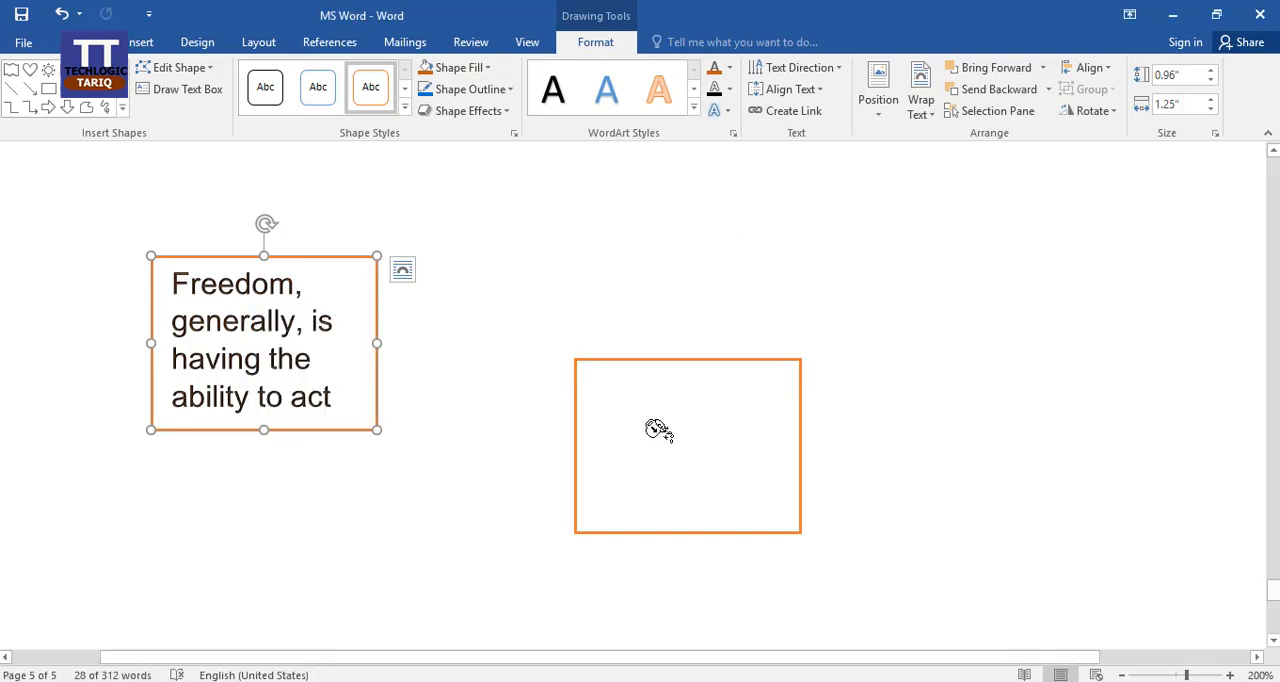
{"action": "left_click", "coordinate": [656, 430]}
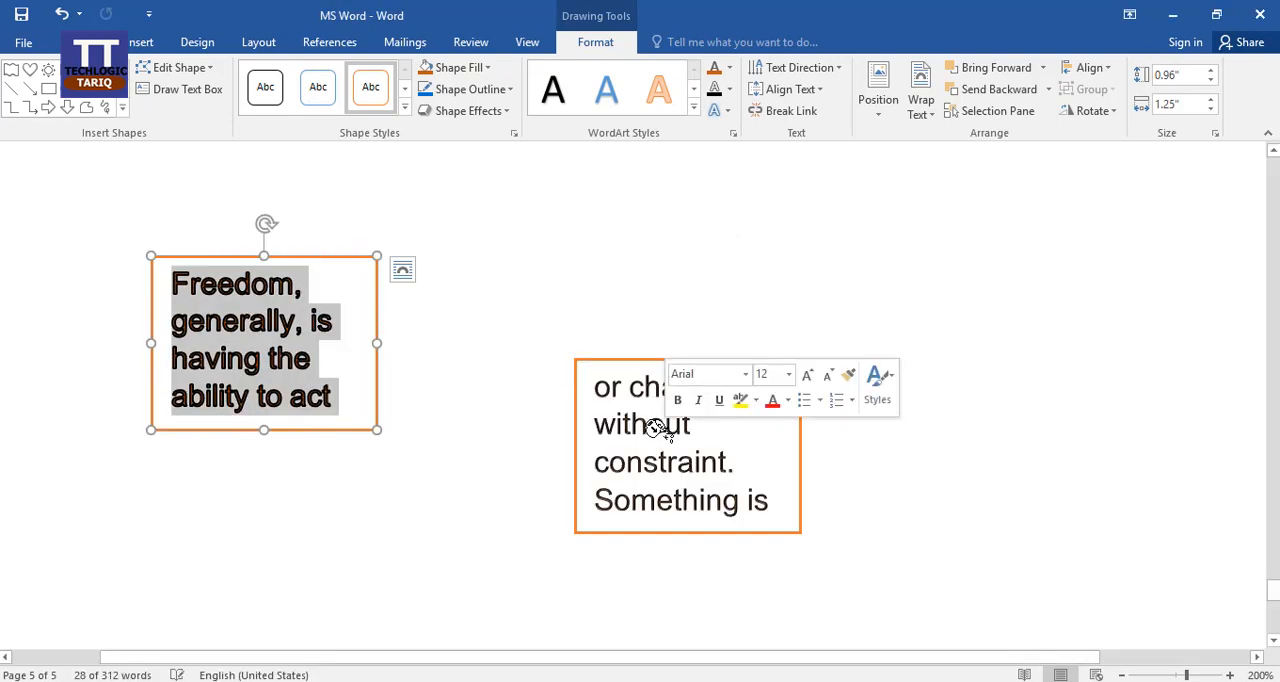
Move the first linked text box slightly up and left, and shrink it to about 0.4" high and 0.76" wide.
{"action": "left_click", "coordinate": [763, 452]}
{"action": "left_click_drag", "start_coordinate": [300, 259], "coordinate": [252, 202]}
{"action": "left_click_drag", "start_coordinate": [329, 372], "coordinate": [240, 271]}
Enlarge the second linked text box to about 1.23" by 3.1" and the first one to about 1.4" by 2.3".
{"action": "left_click", "coordinate": [806, 496]}
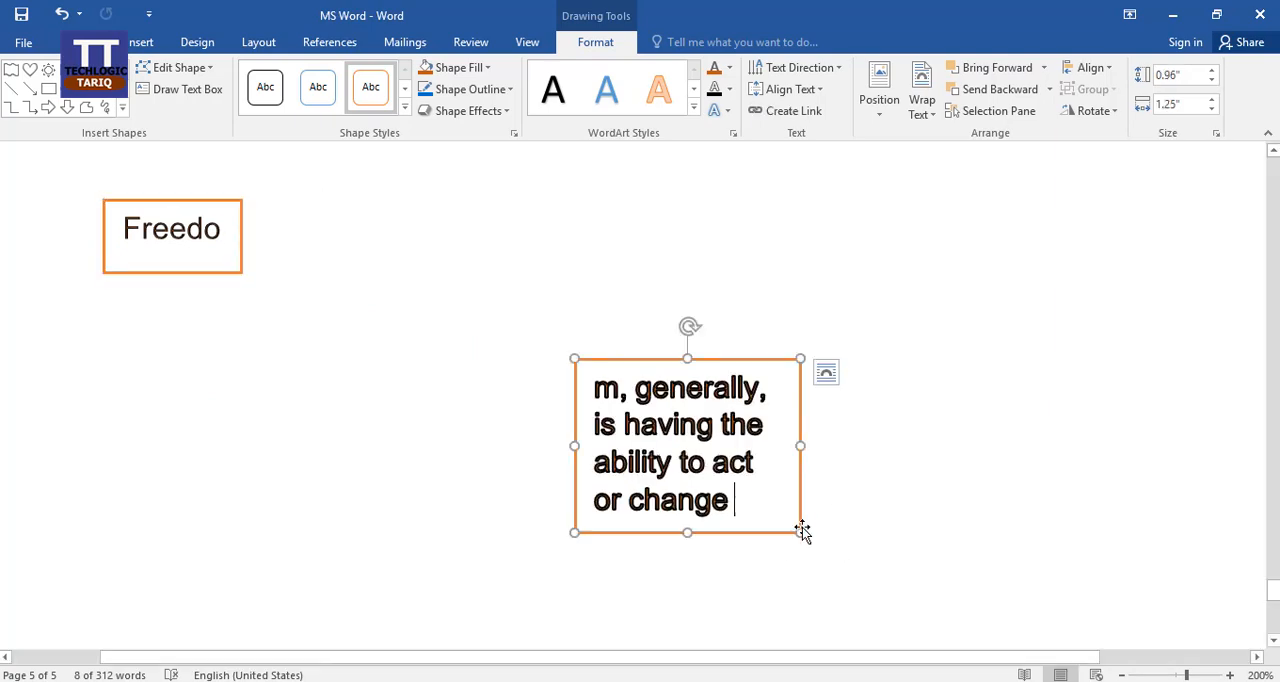
{"action": "left_click_drag", "start_coordinate": [801, 533], "coordinate": [1135, 580]}
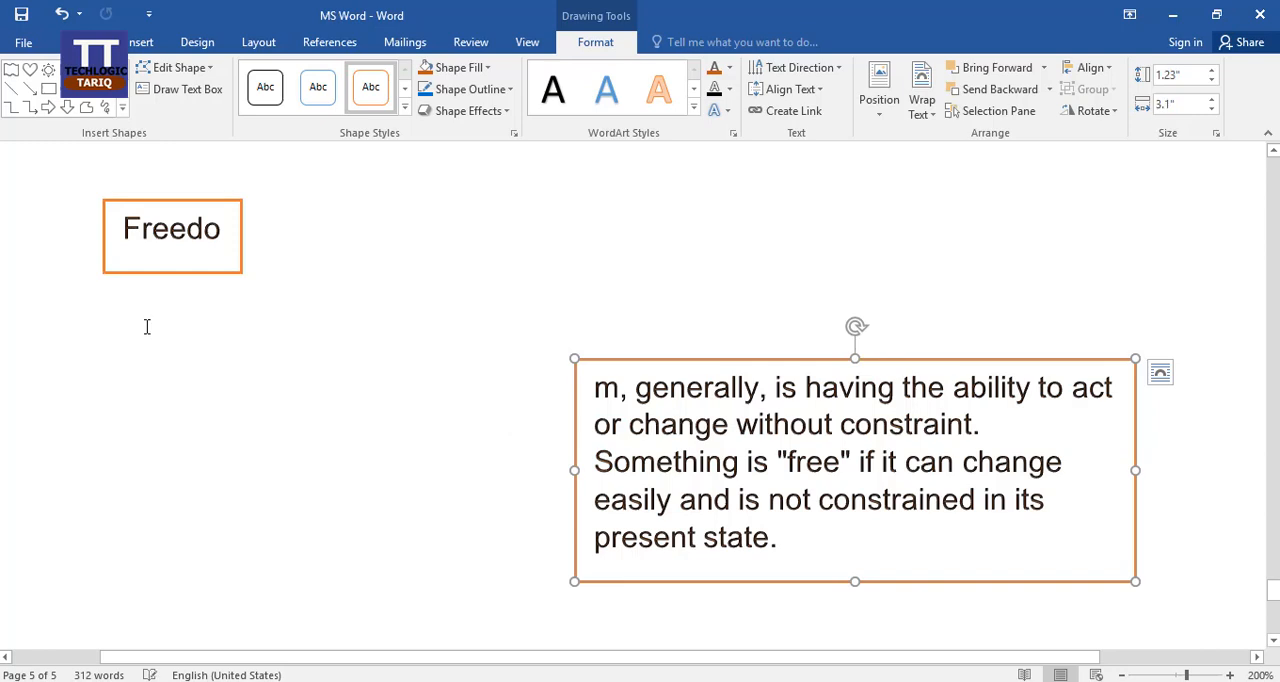
{"action": "left_click", "coordinate": [215, 273]}
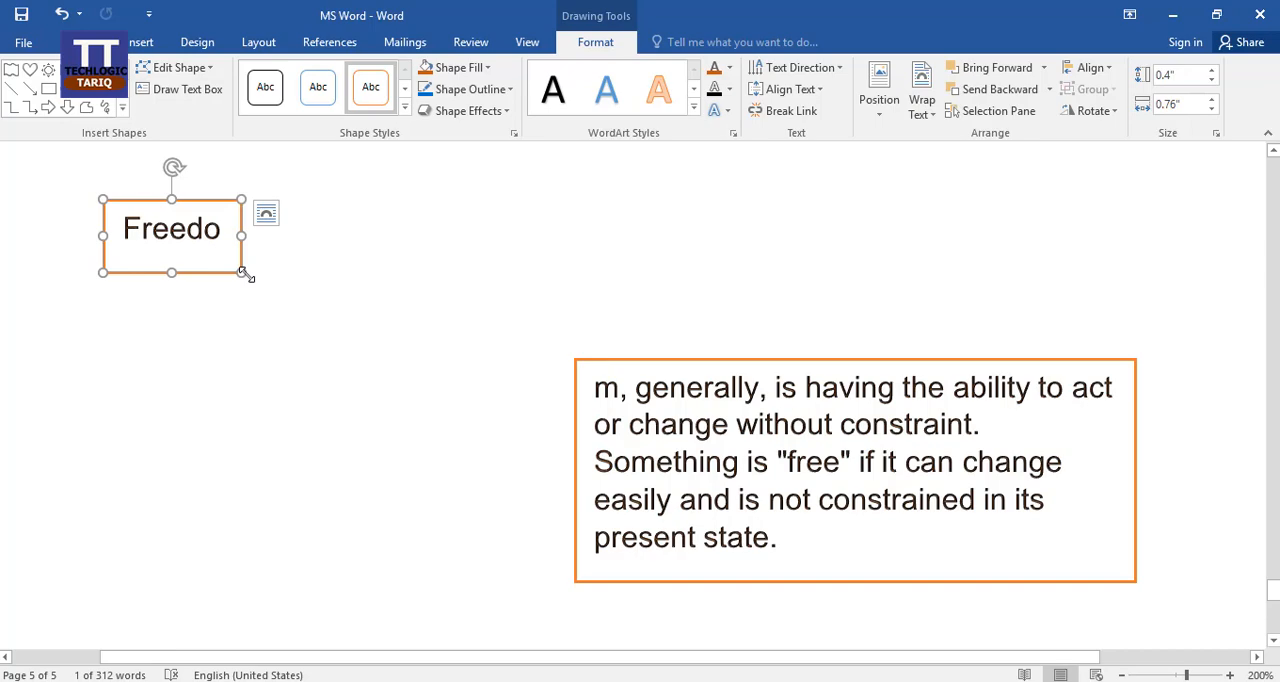
{"action": "left_click_drag", "start_coordinate": [243, 273], "coordinate": [518, 453]}
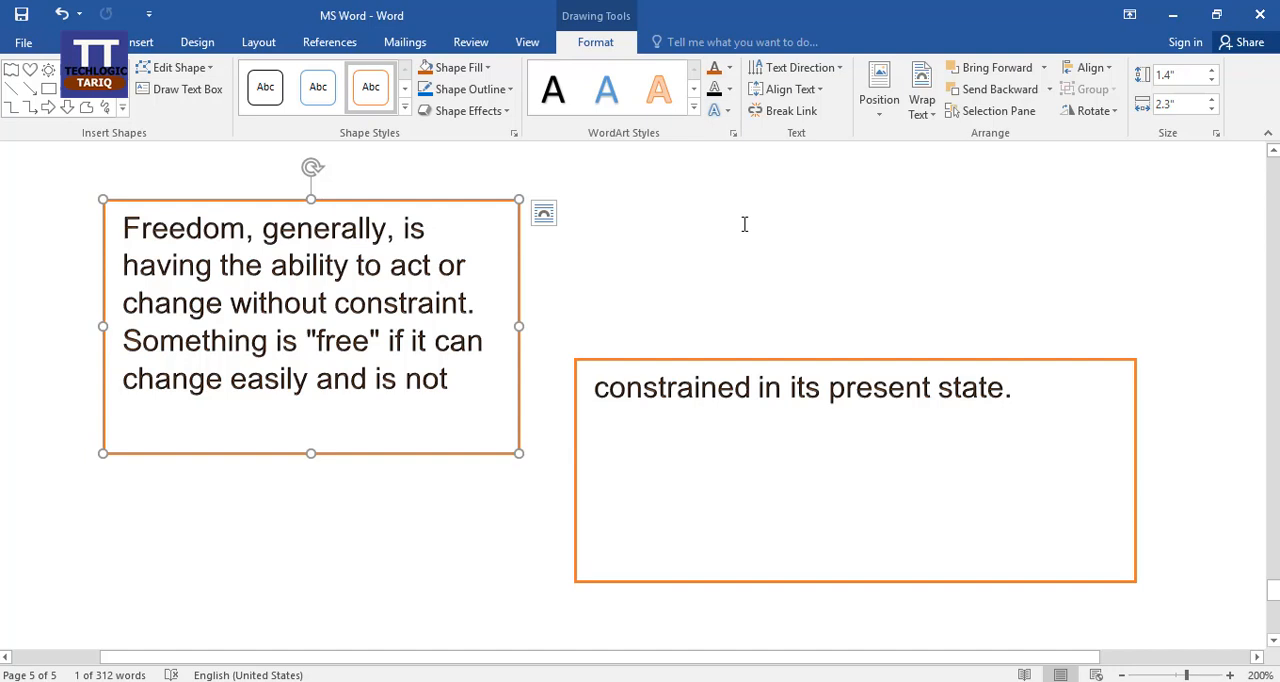
{"action": "left_click", "coordinate": [878, 118]}
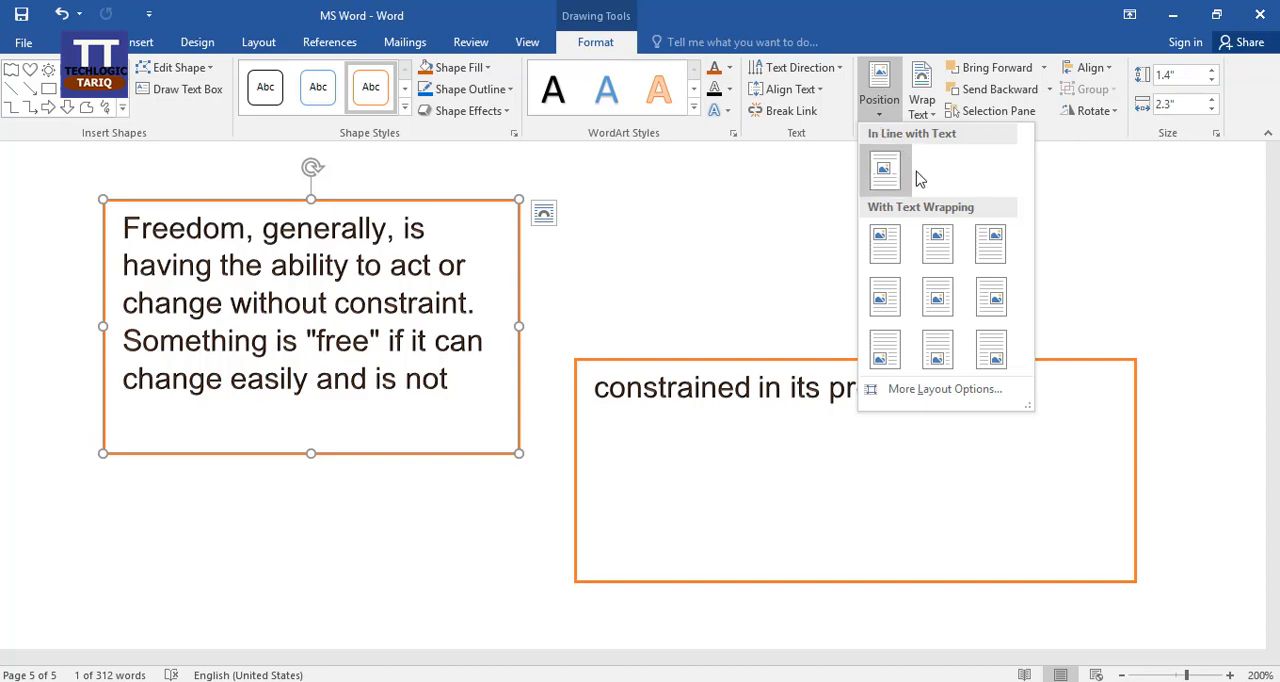
{"action": "left_click", "coordinate": [680, 264]}
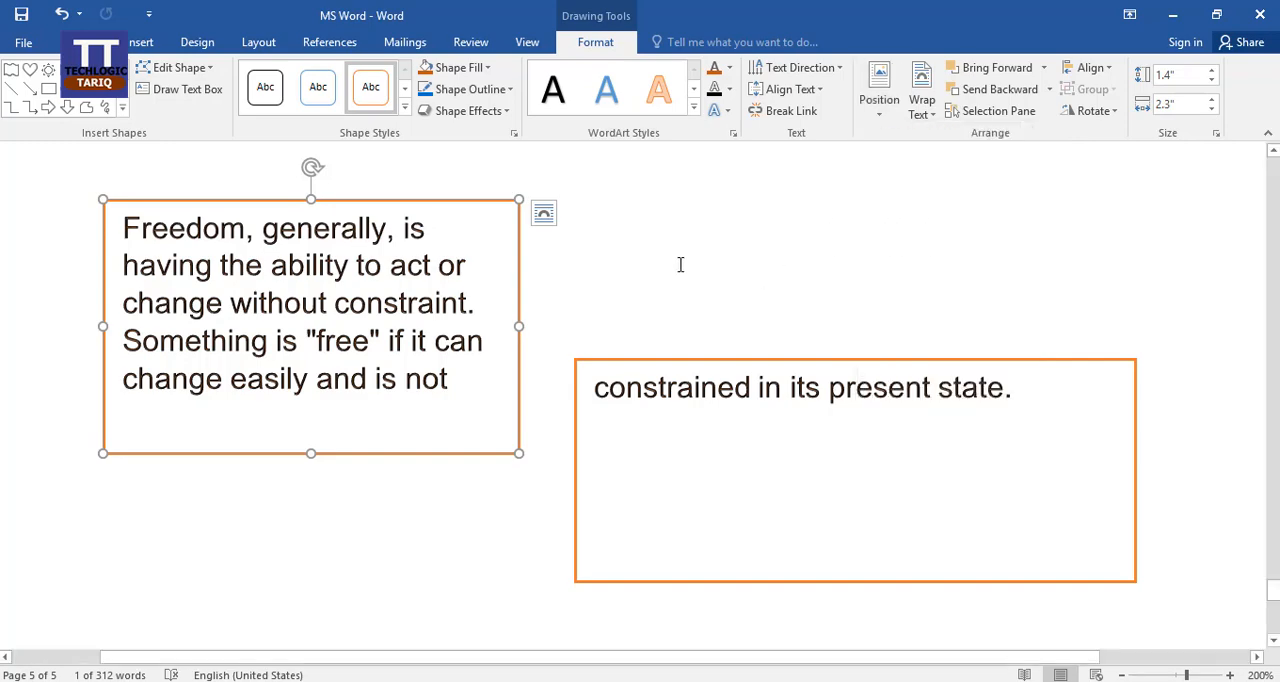
{"action": "left_click", "coordinate": [140, 42]}
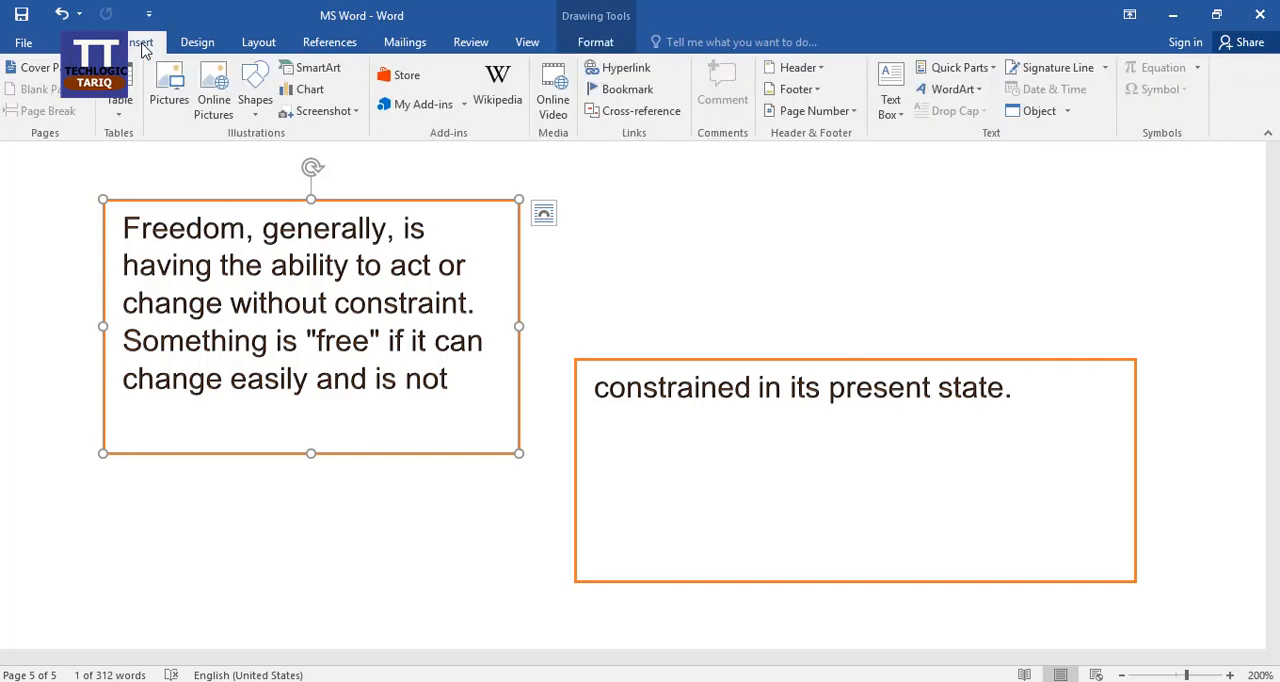
{"action": "left_click", "coordinate": [375, 486]}
{"action": "scroll", "coordinate": [624, 471], "scroll_direction": "down", "scroll_amount": 3}
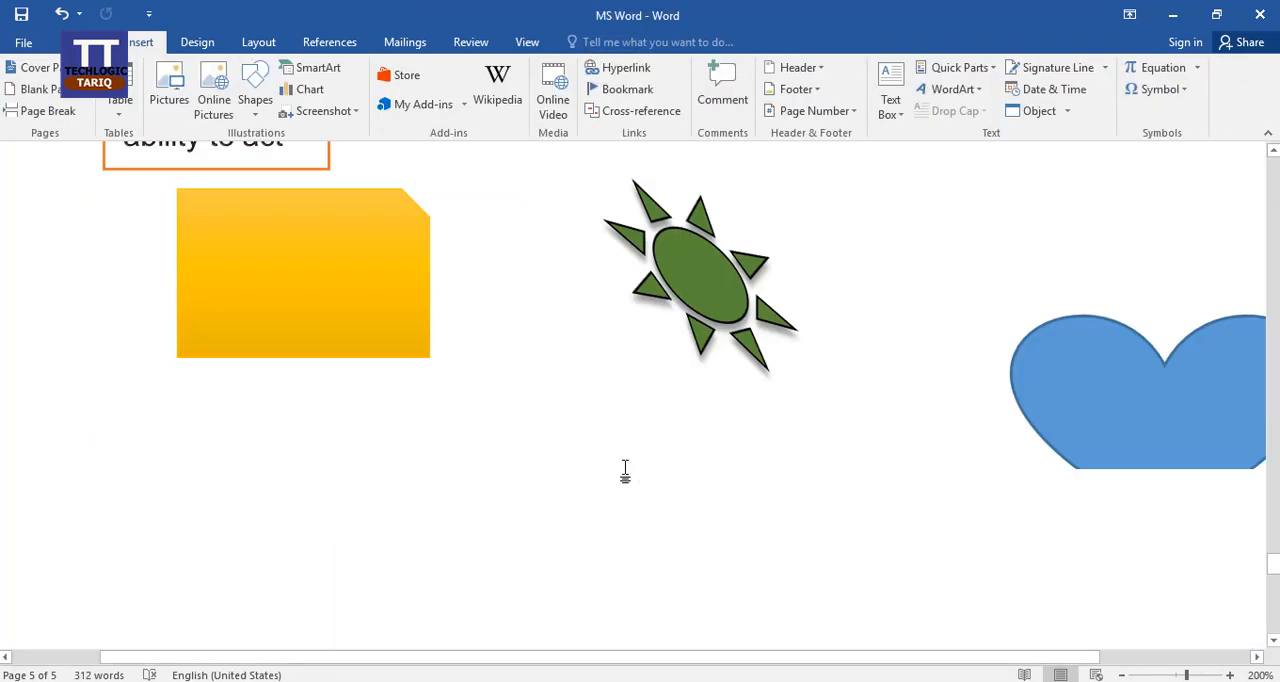
{"action": "scroll", "coordinate": [118, 382], "scroll_direction": "up", "scroll_amount": 1}
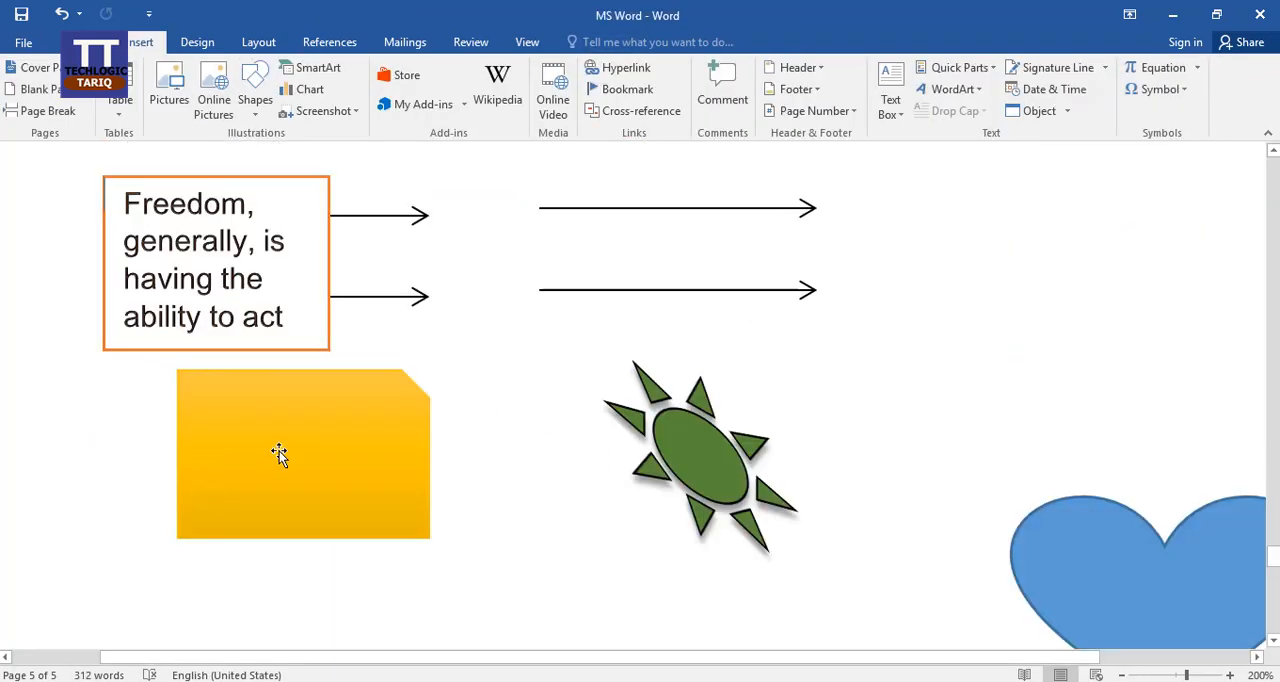
{"action": "scroll", "coordinate": [237, 426], "scroll_direction": "down", "scroll_amount": 2}
Place the insertion point in the blank space above the linked text boxes and browse the available shapes.
{"action": "left_click", "coordinate": [230, 386]}
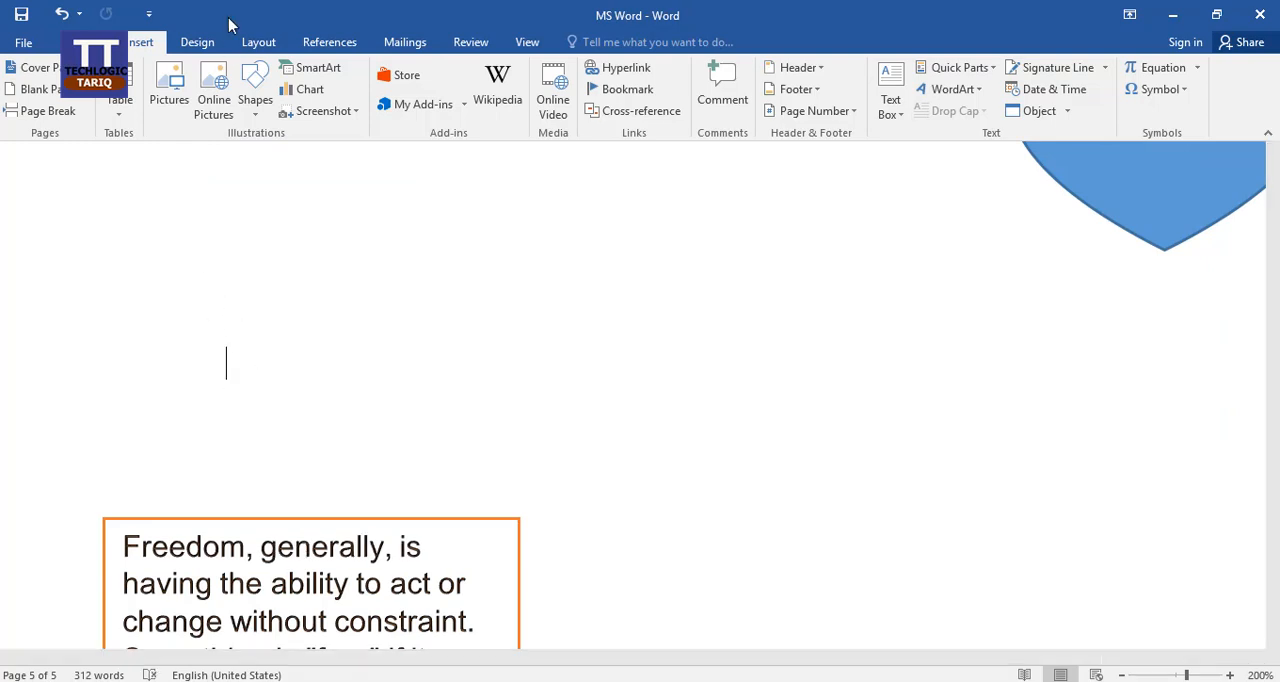
{"action": "left_click", "coordinate": [258, 108]}
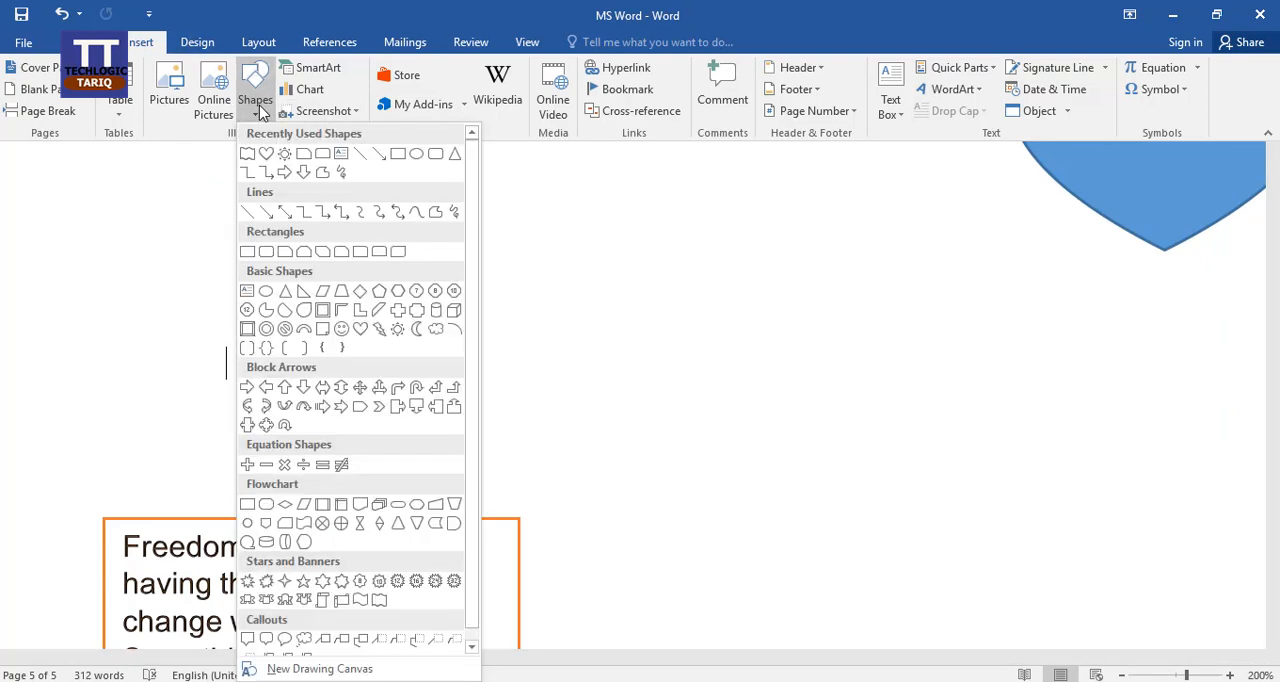
{"action": "scroll", "coordinate": [375, 390], "scroll_direction": "down", "scroll_amount": 1}
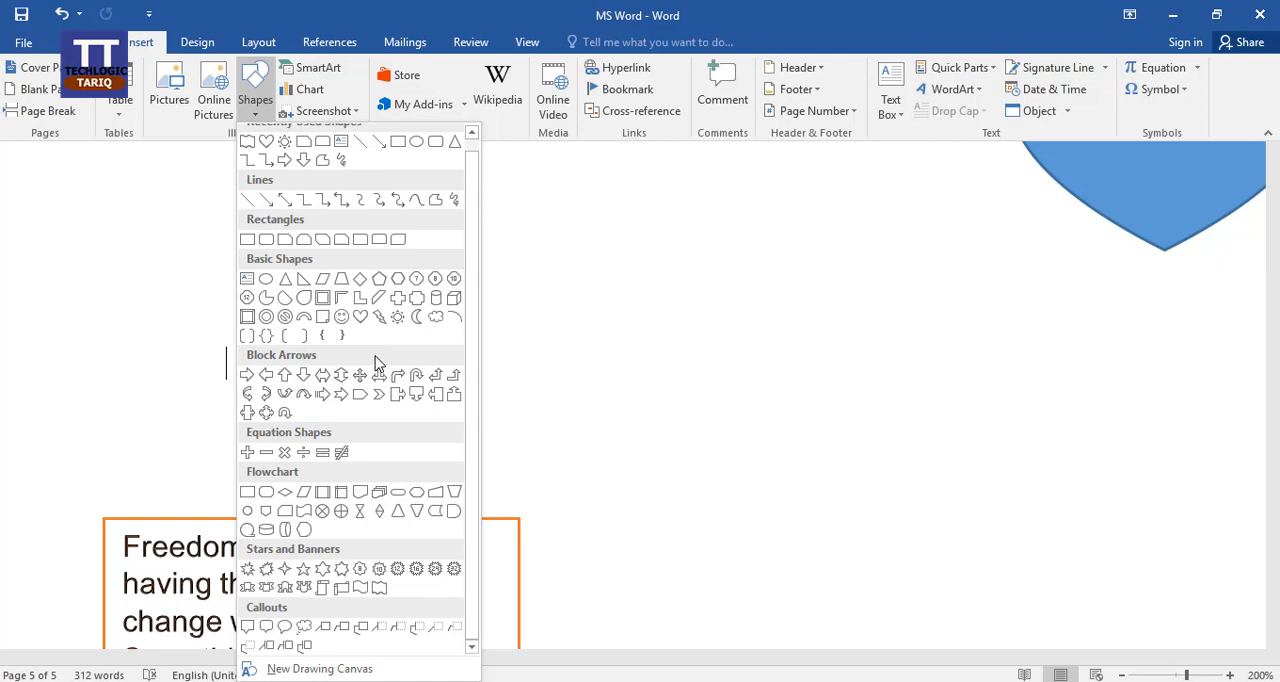
{"action": "left_click", "coordinate": [547, 238]}
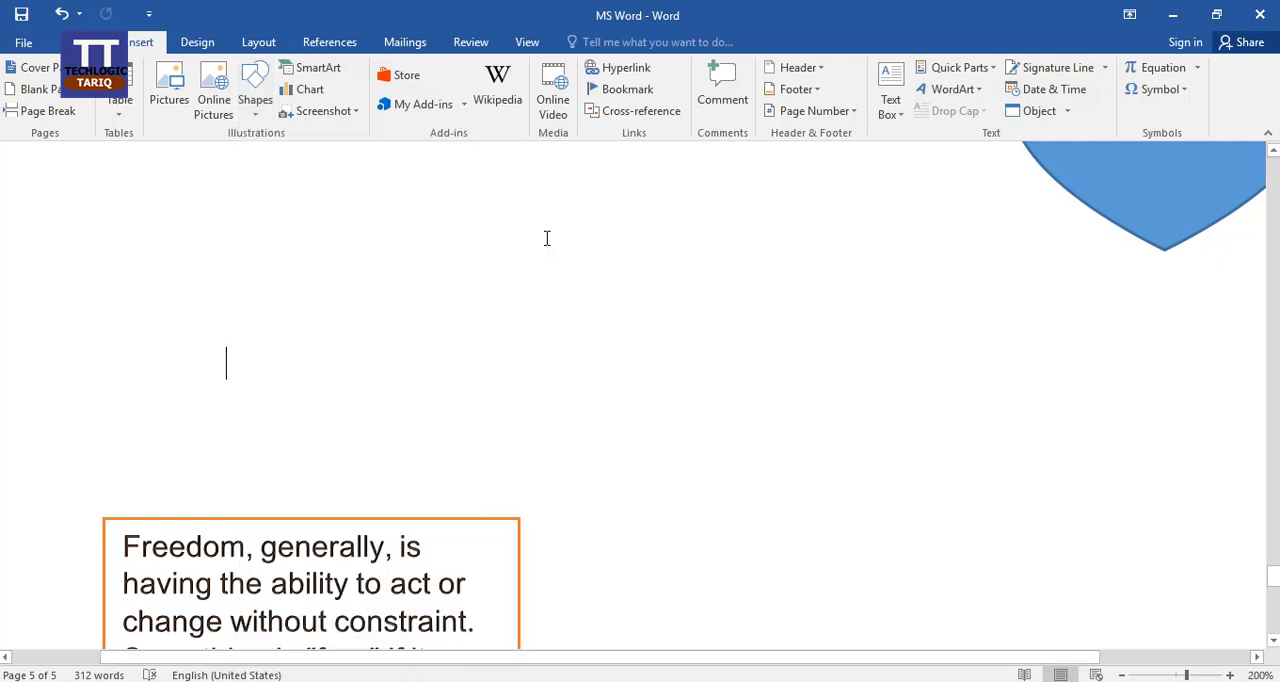
Browse the List, Process, Cycle, Hierarchy and Relationship layouts offered for SmartArt graphics.
{"action": "left_click", "coordinate": [327, 75]}
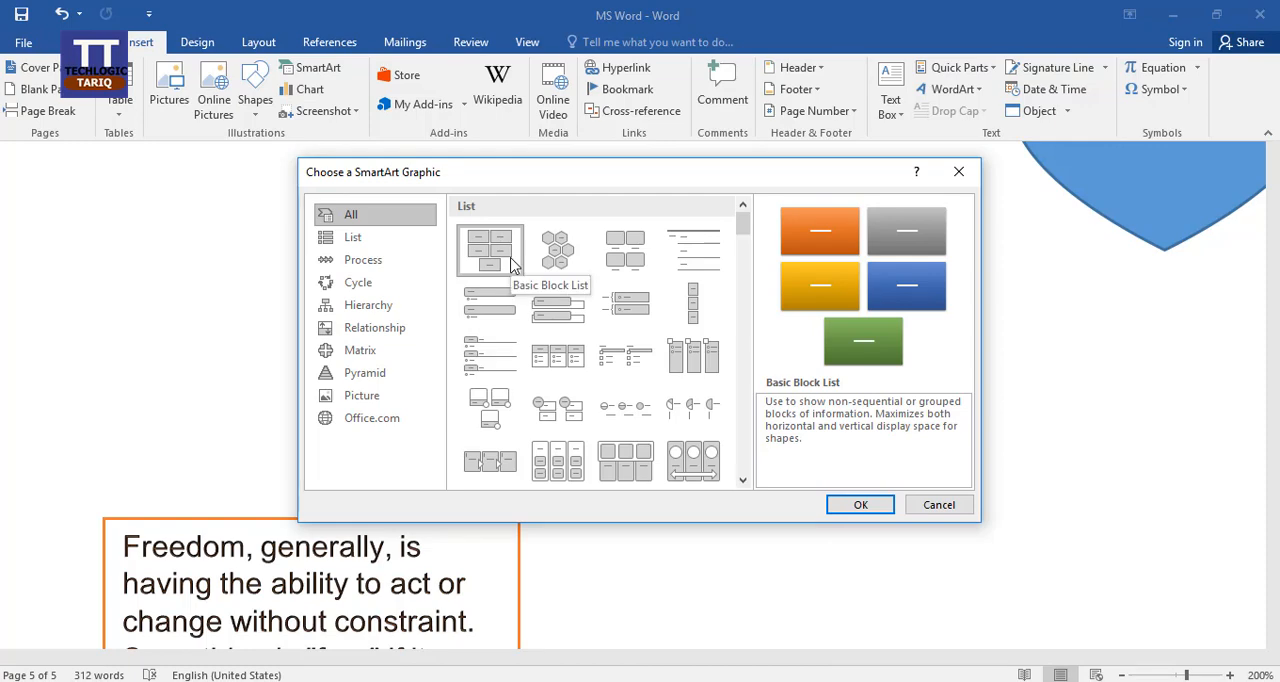
{"action": "left_click", "coordinate": [362, 240]}
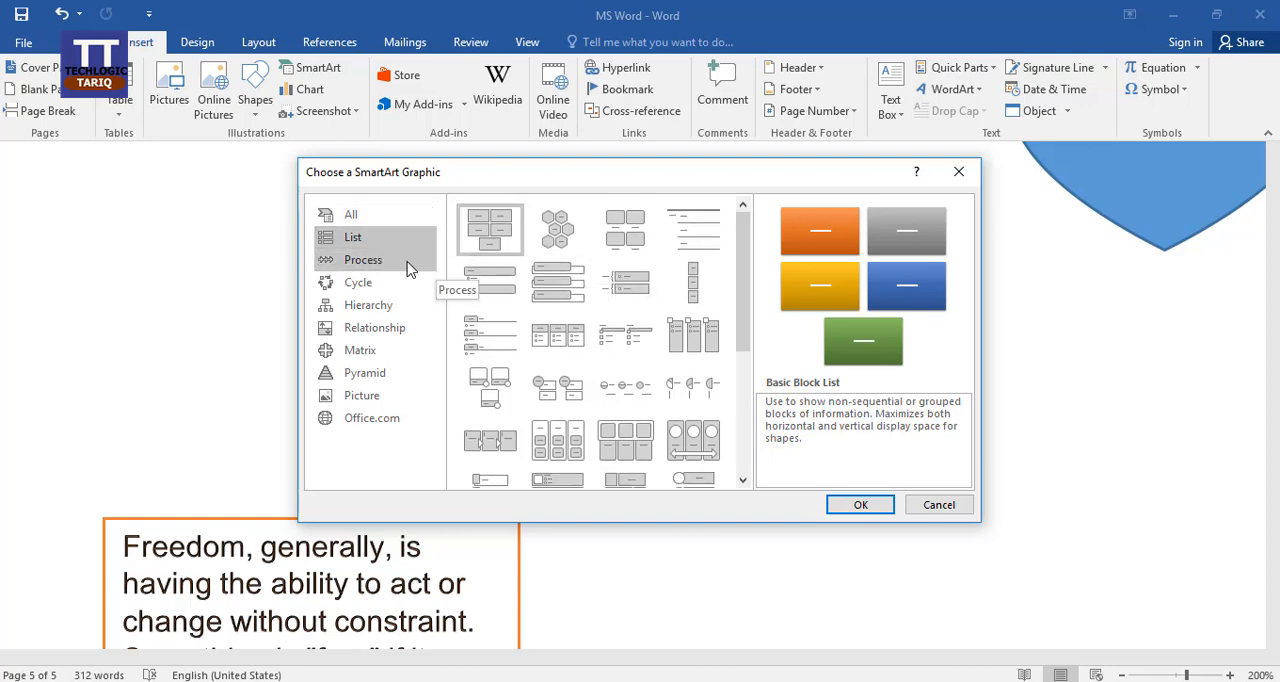
{"action": "left_click", "coordinate": [408, 266]}
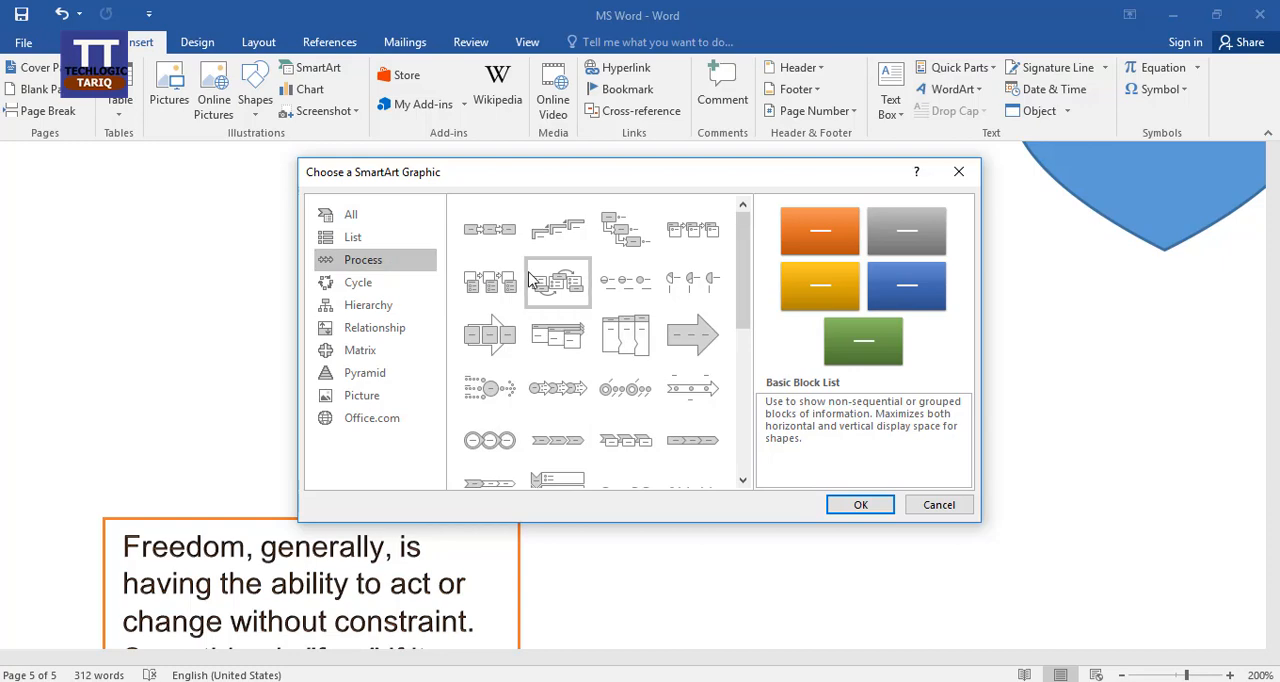
{"action": "left_click", "coordinate": [378, 288]}
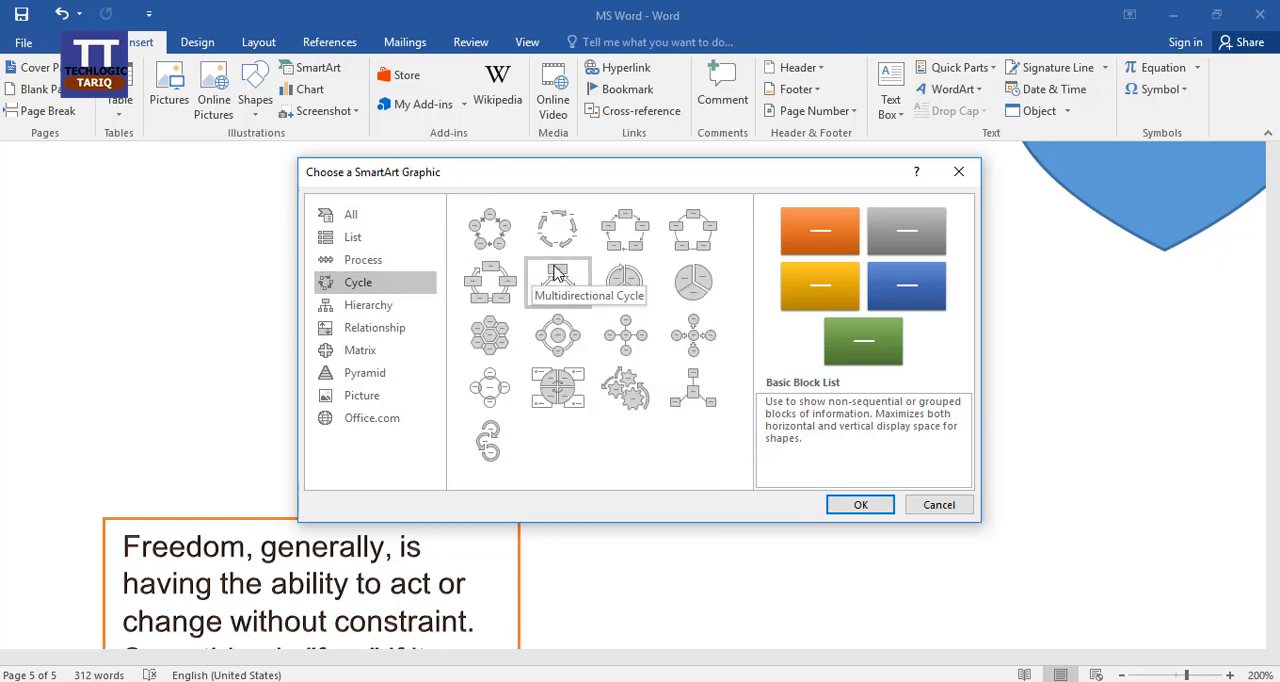
{"action": "left_click_drag", "start_coordinate": [583, 180], "coordinate": [592, 151]}
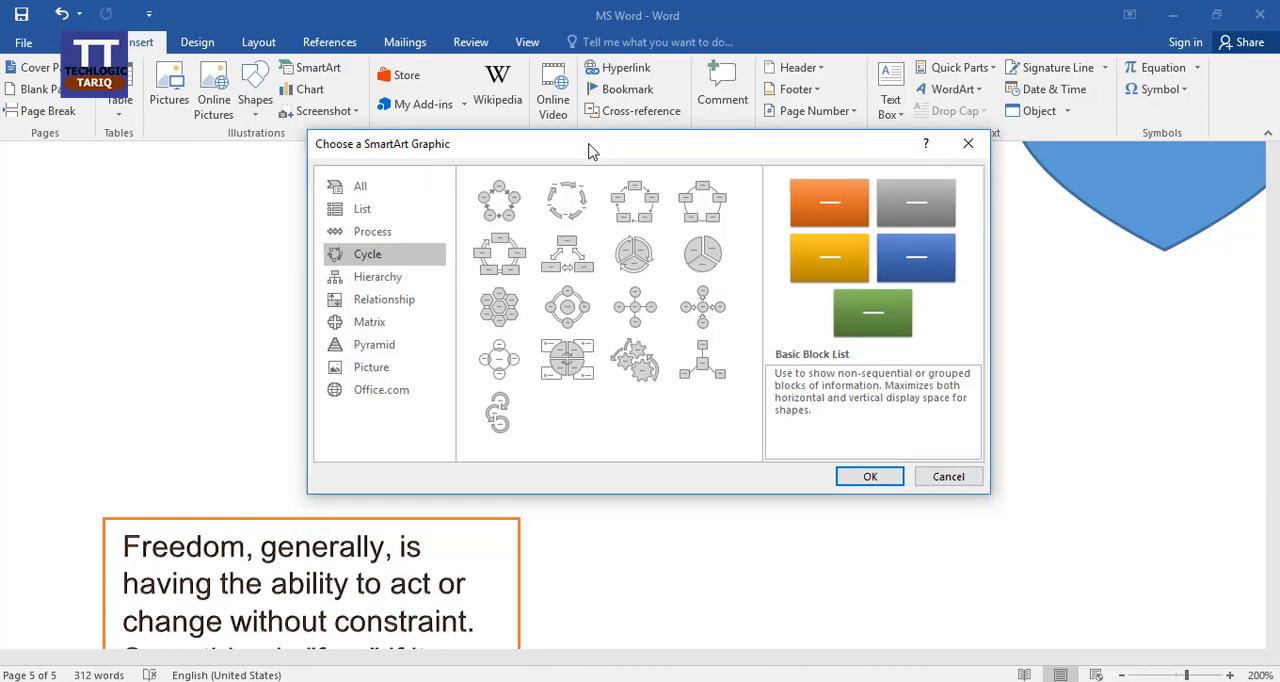
{"action": "left_click", "coordinate": [416, 287]}
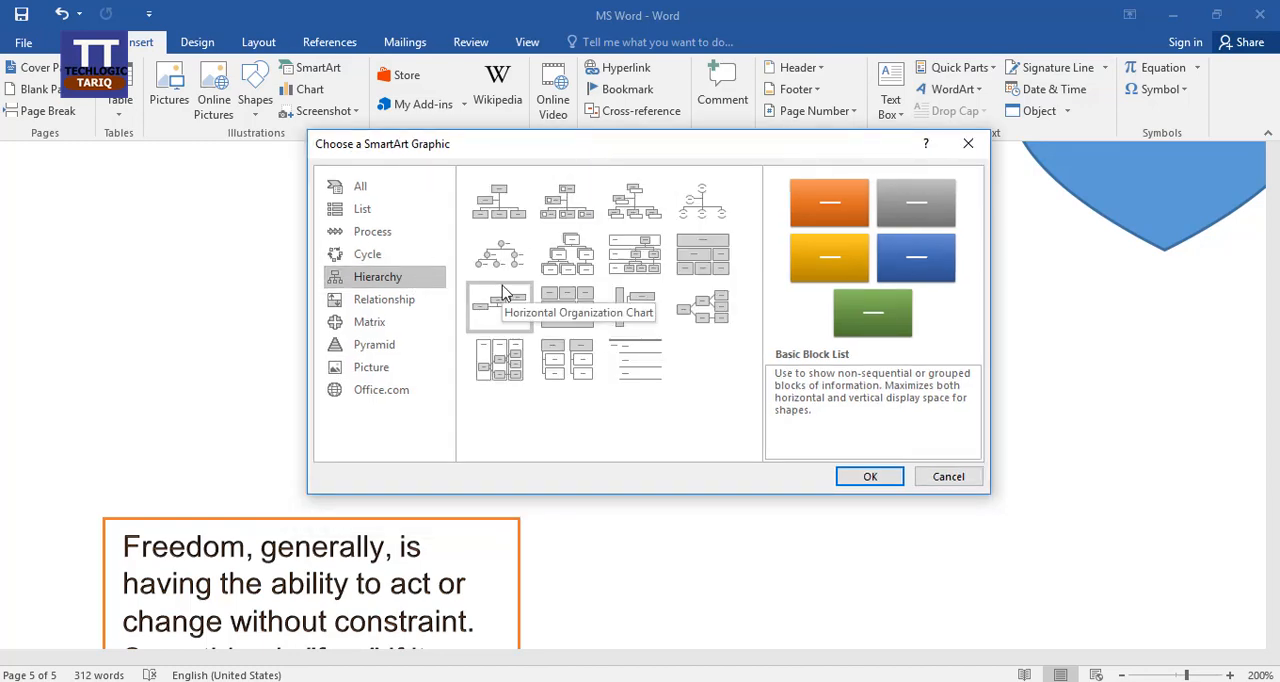
{"action": "left_click", "coordinate": [421, 309]}
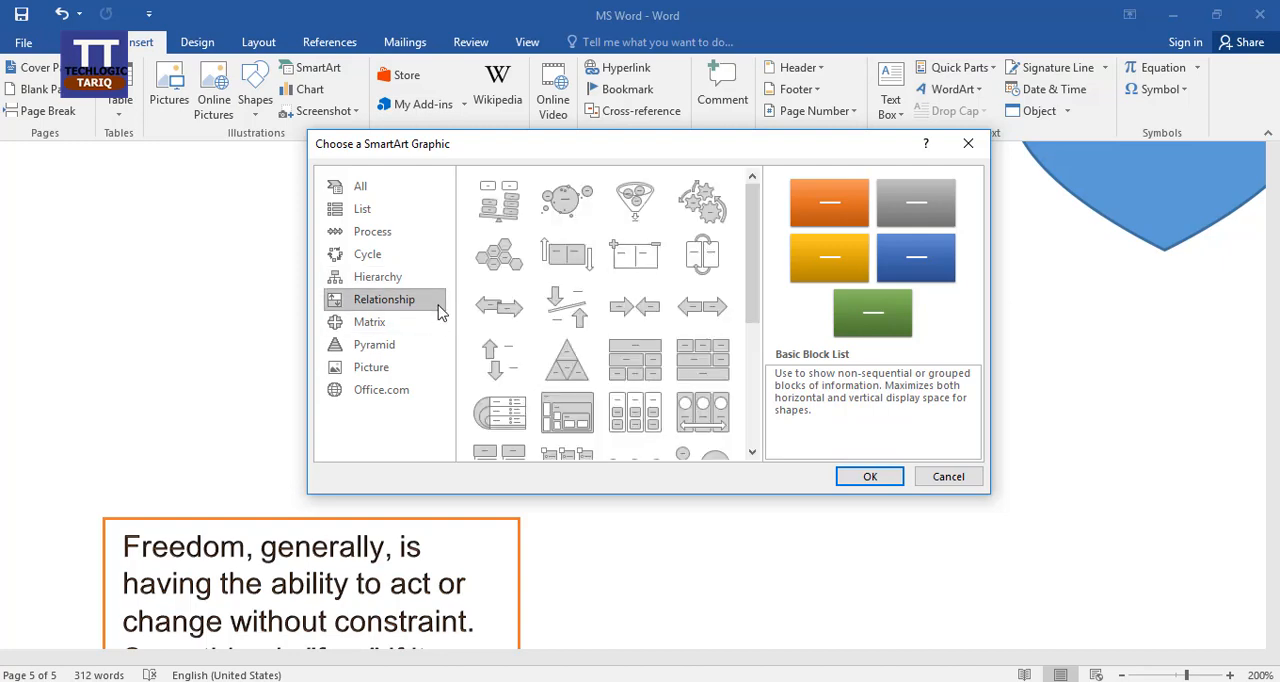
Insert a Text Cycle SmartArt graphic from the Cycle category.
{"action": "left_click", "coordinate": [395, 258]}
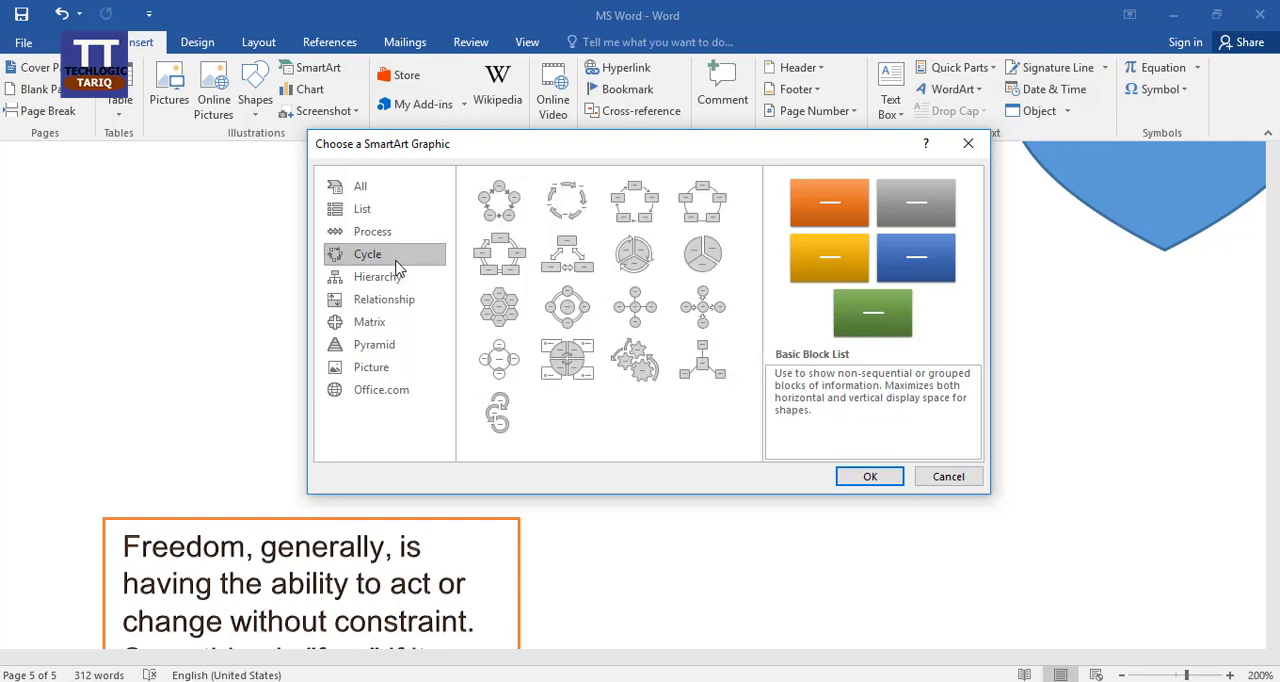
{"action": "left_click", "coordinate": [575, 207]}
{"action": "left_click", "coordinate": [870, 477]}
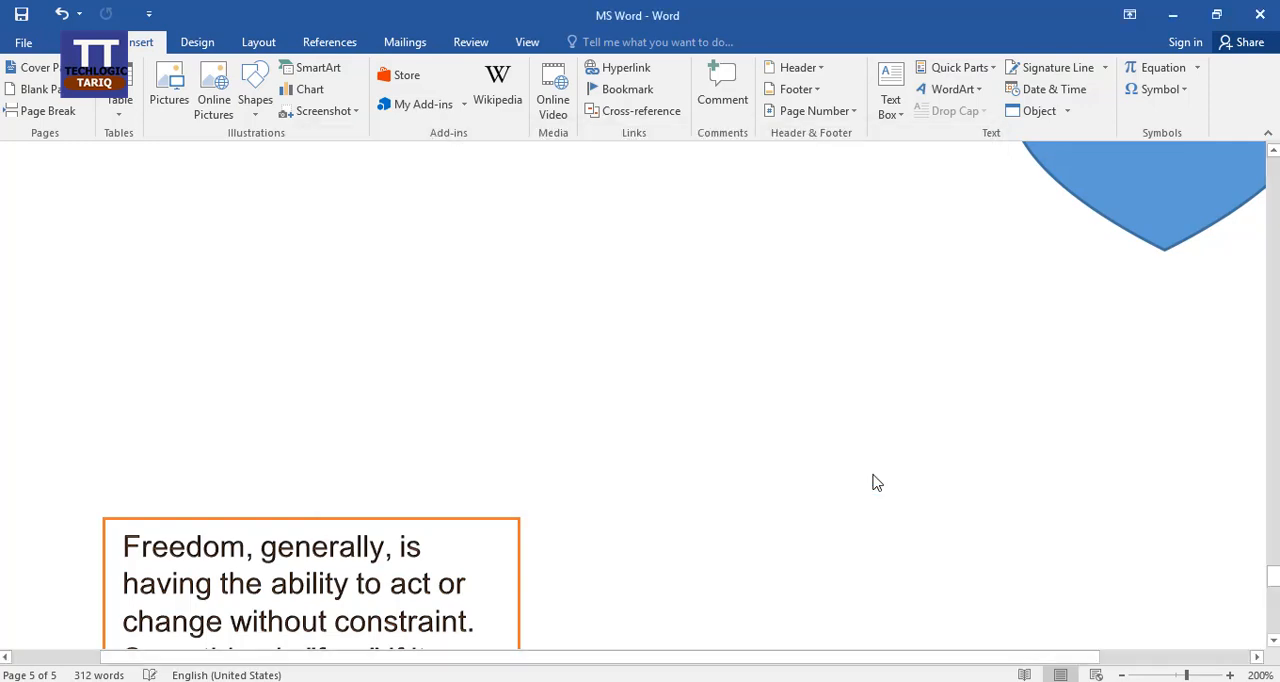
Shrink the Text Cycle graphic from its lower-right corner to about the width of the text box near the arrows.
{"action": "scroll", "coordinate": [760, 446], "scroll_direction": "down", "scroll_amount": 5}
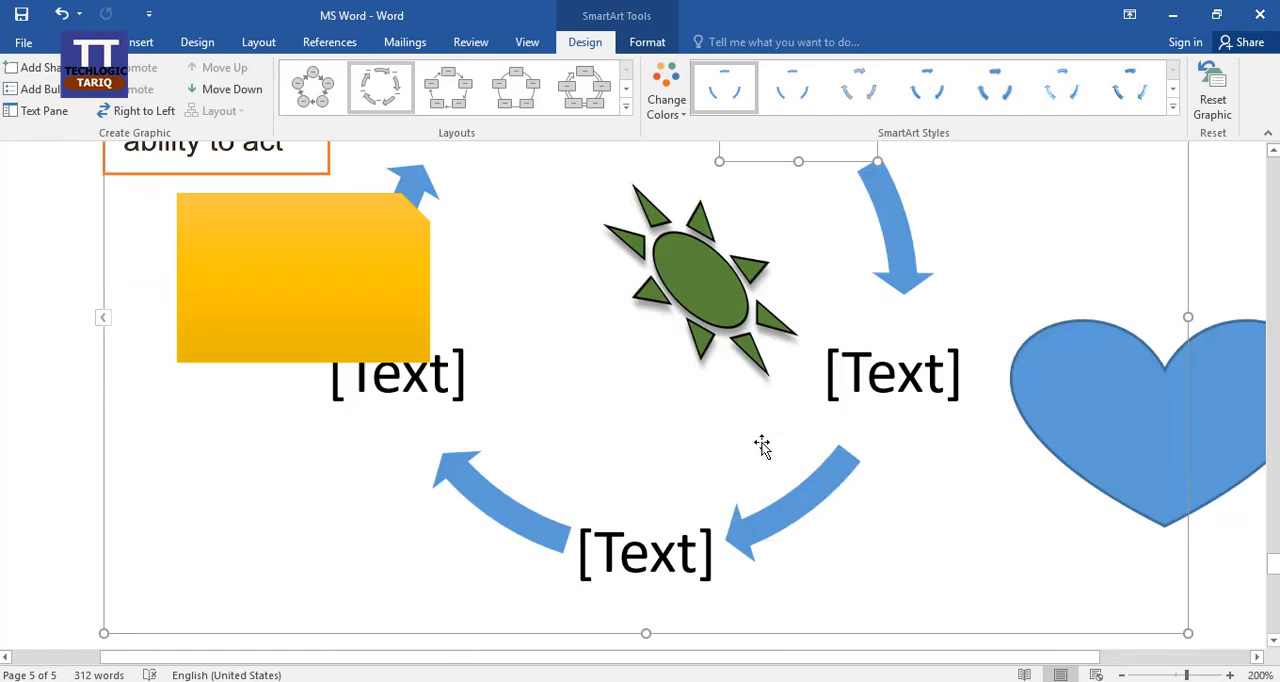
{"action": "mouse_move", "coordinate": [766, 349]}
{"action": "left_mouse_down"}
{"action": "mouse_move", "coordinate": [749, 434]}
{"action": "mouse_move", "coordinate": [779, 340]}
{"action": "left_mouse_up"}
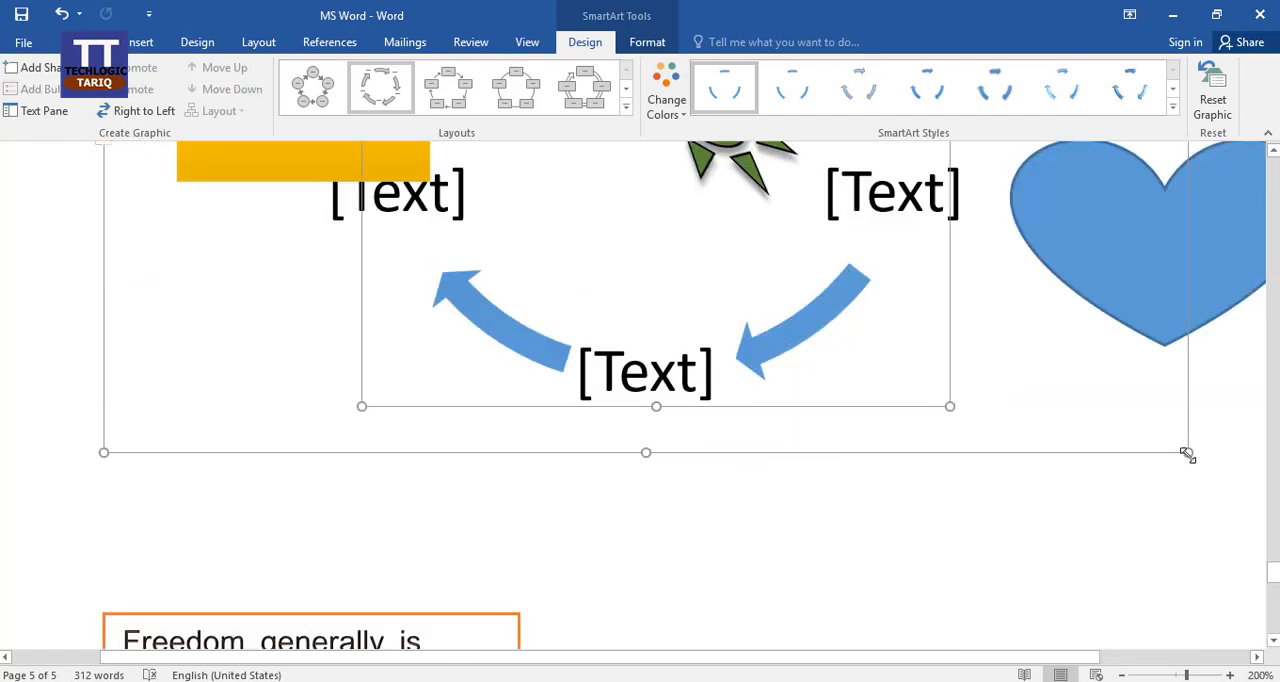
{"action": "left_click_drag", "start_coordinate": [1187, 452], "coordinate": [337, 251]}
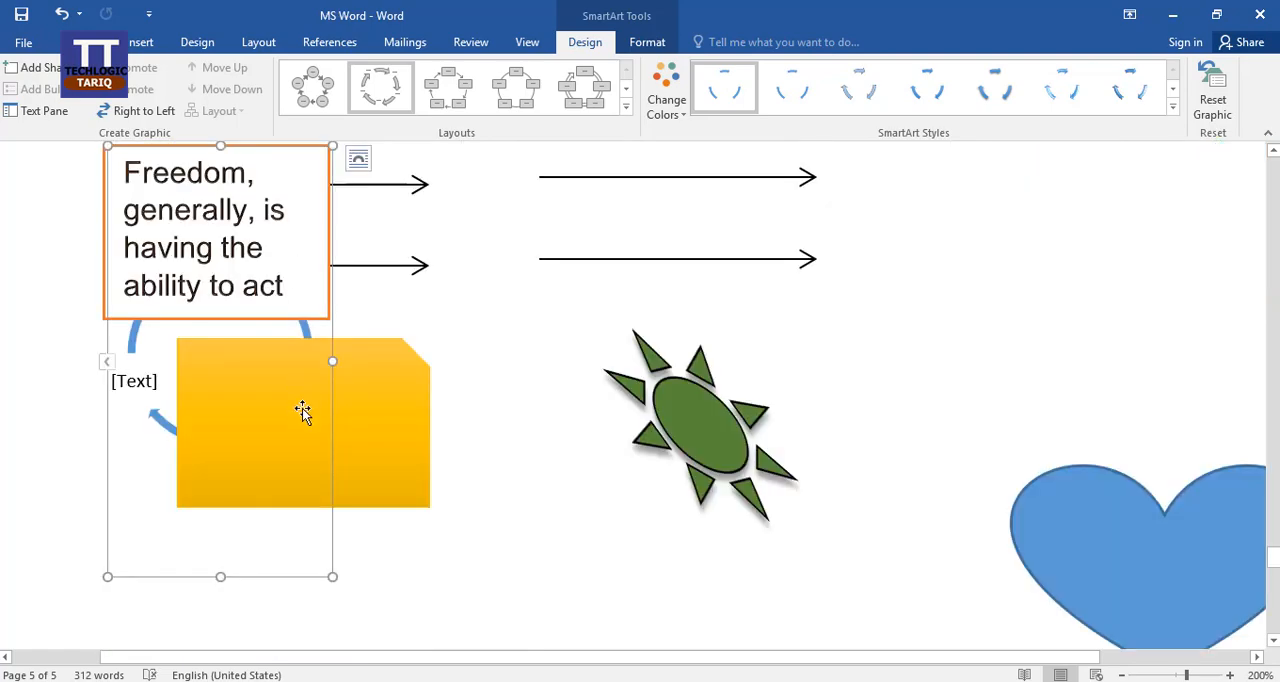